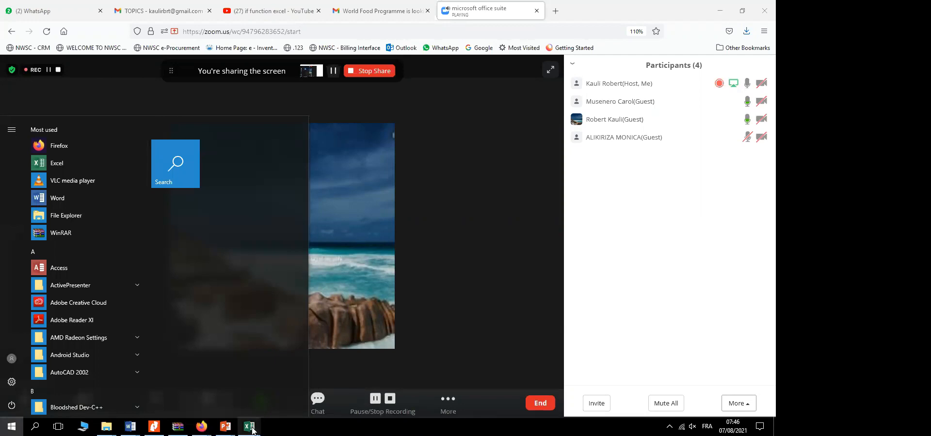
# - Switch to the blank Book1 workbook in Excel and enter the heading Name in cell A1
pyautogui.moveTo(252, 431)
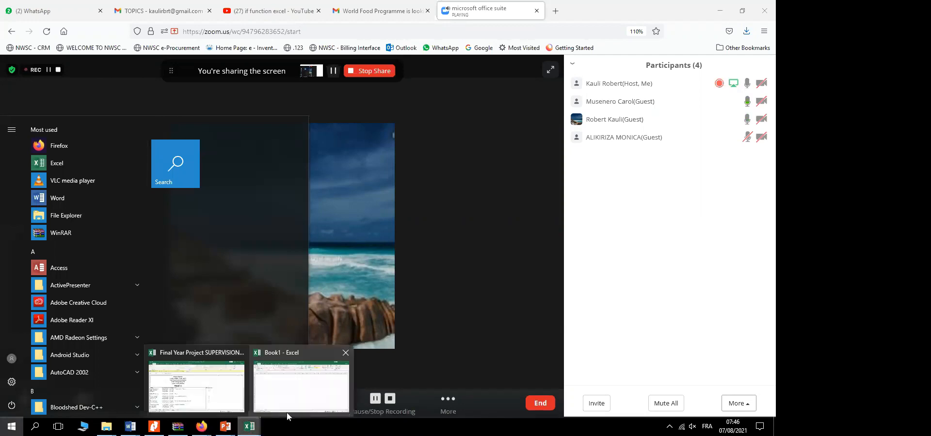
pyautogui.click(287, 412)
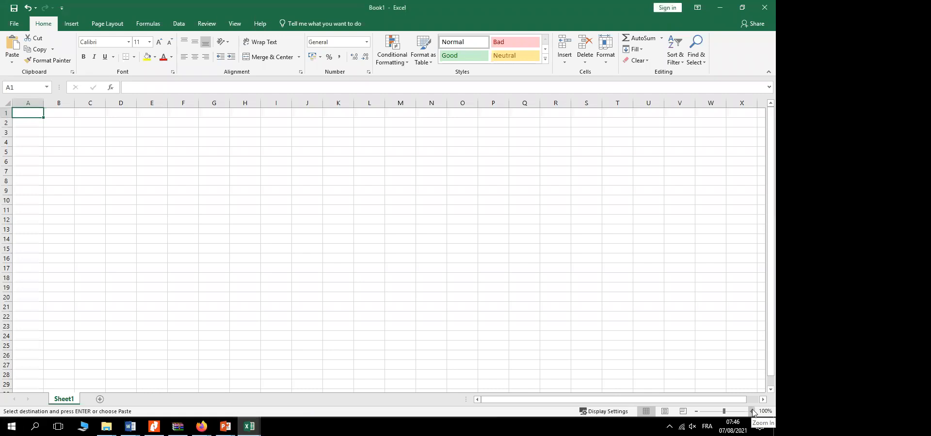
pyautogui.click(753, 412)
pyautogui.click(753, 412)
pyautogui.click(753, 412)
pyautogui.click(753, 412)
pyautogui.click(753, 412)
pyautogui.click(752, 413)
pyautogui.click(753, 412)
pyautogui.click(753, 412)
pyautogui.click(752, 413)
pyautogui.click(752, 412)
pyautogui.click(752, 412)
pyautogui.click(753, 412)
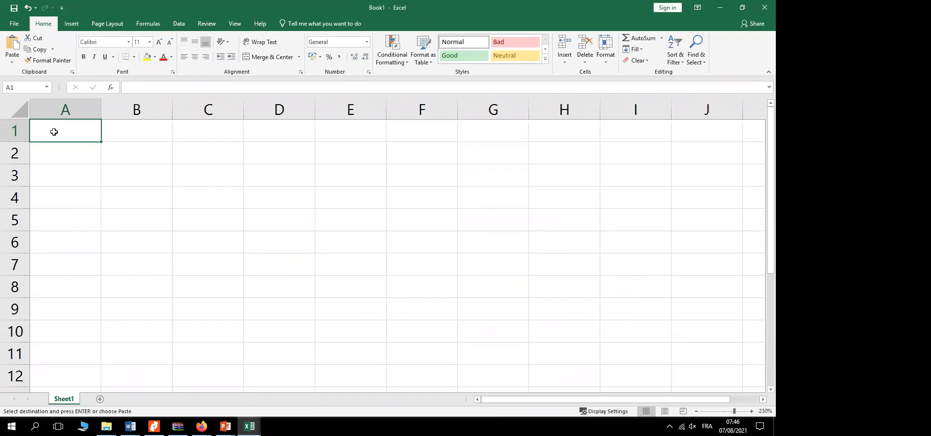
pyautogui.write('Name')
pyautogui.press('Return')
pyautogui.press('Return')
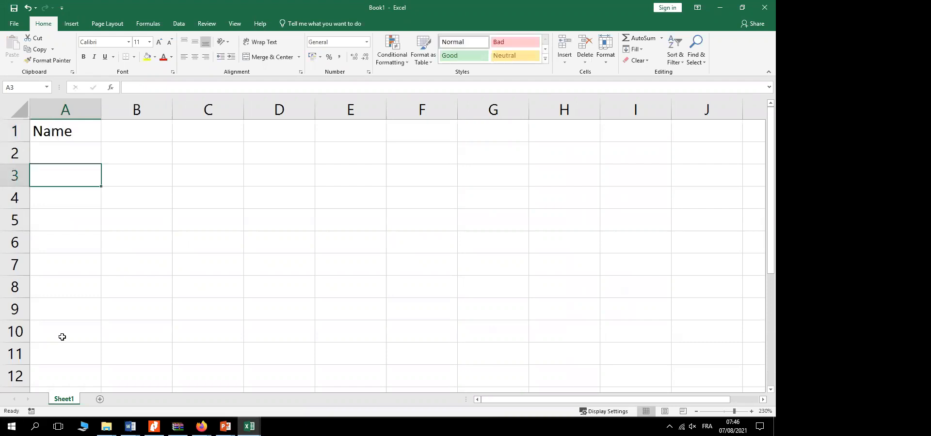
pyautogui.click(44, 377)
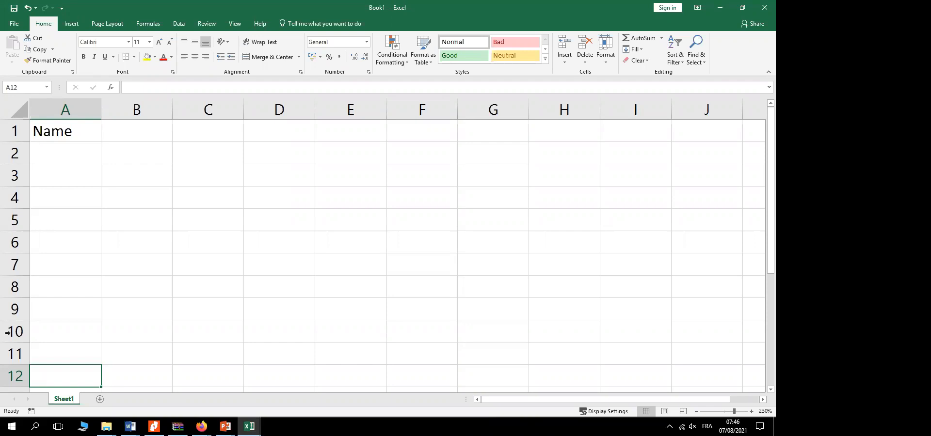
# - Open the recent Excel workbook COMPUTER APPLICATIONS I SOCIAL SCIENCES.xlsx
pyautogui.click(10, 429)
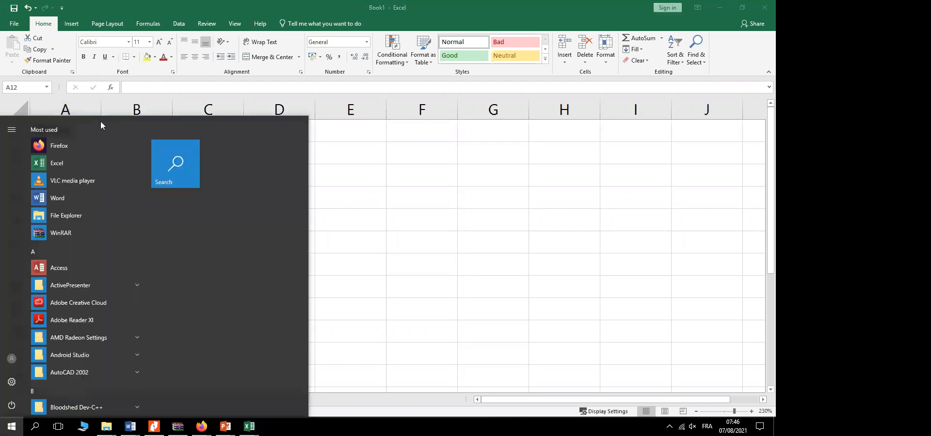
pyautogui.click(86, 163)
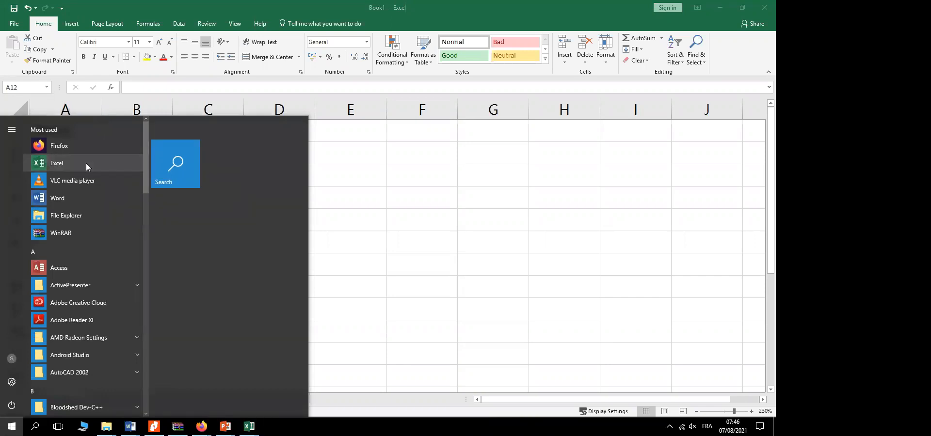
pyautogui.rightClick(86, 163)
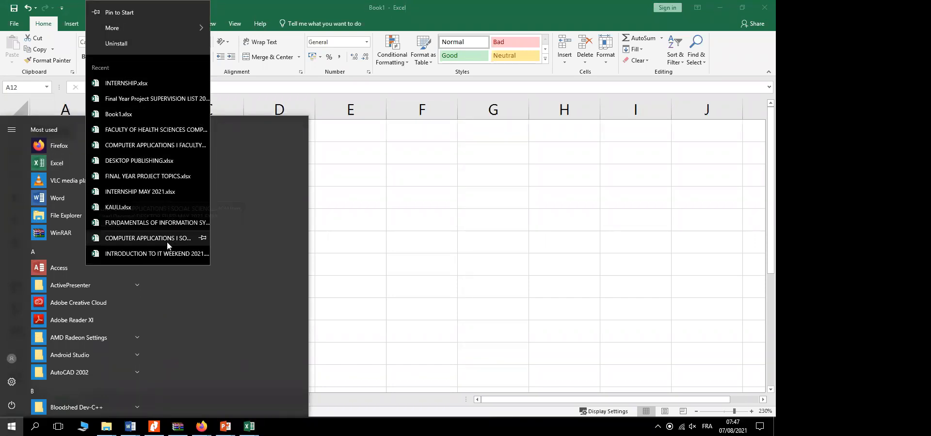
pyautogui.click(141, 236)
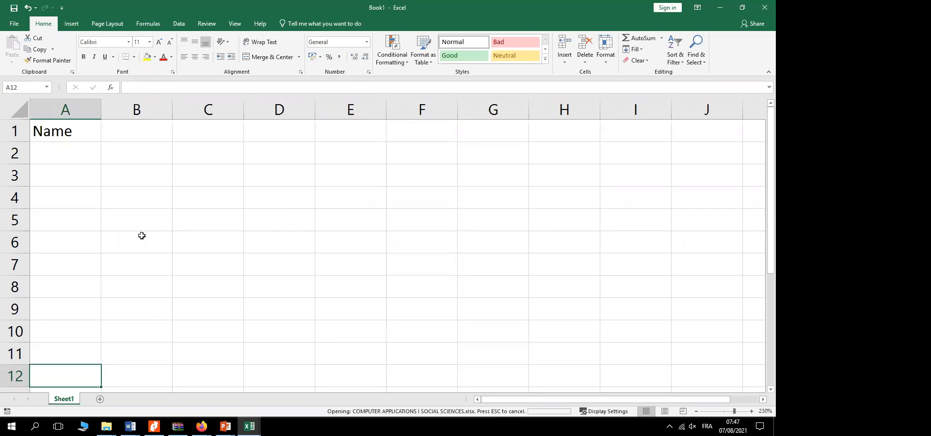
# - Copy the student names in cells A8:A31 of the BJMC WKD sheet
pyautogui.moveTo(73, 186); pyautogui.dragTo(125, 186)
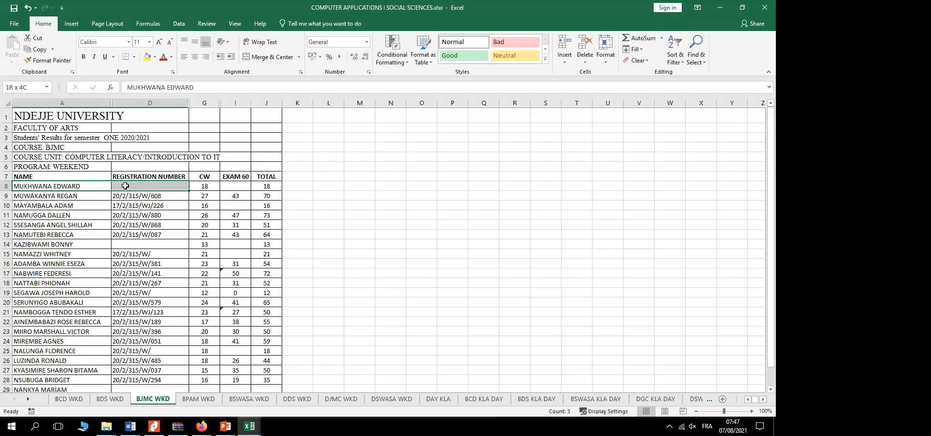
pyautogui.moveTo(125, 187); pyautogui.dragTo(65, 433)
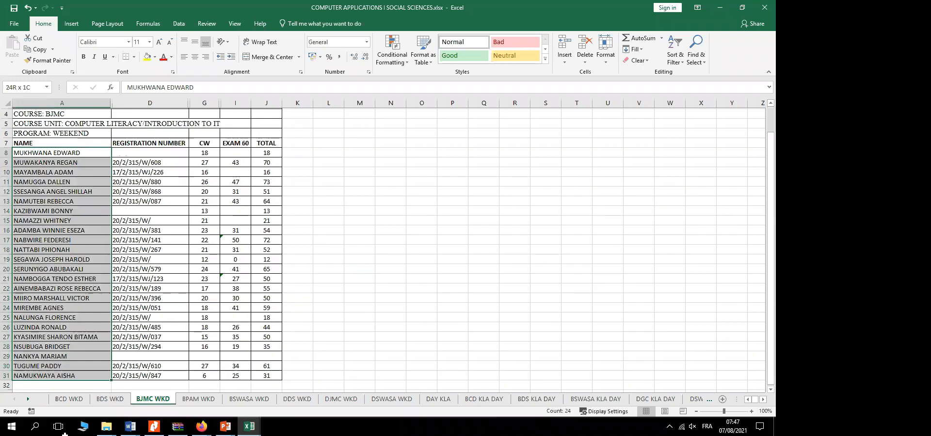
pyautogui.moveTo(65, 433); pyautogui.dragTo(64, 433)
pyautogui.hotkey('ctrl', 'c')
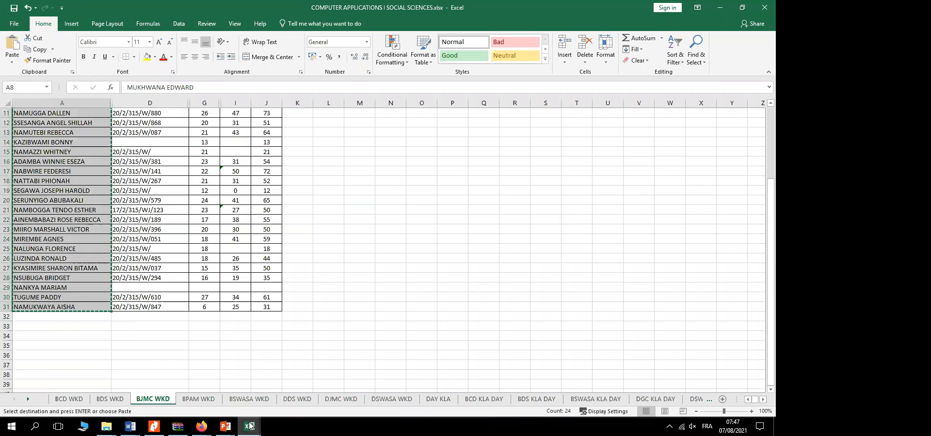
# - Paste the copied names under the Name heading in Book1, starting at cell A2
pyautogui.click(251, 427)
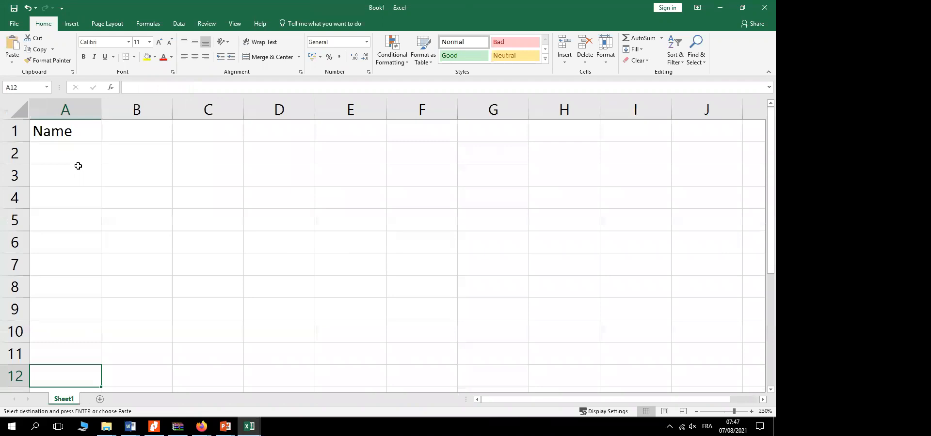
pyautogui.click(47, 154)
pyautogui.hotkey('ctrl', 'v')
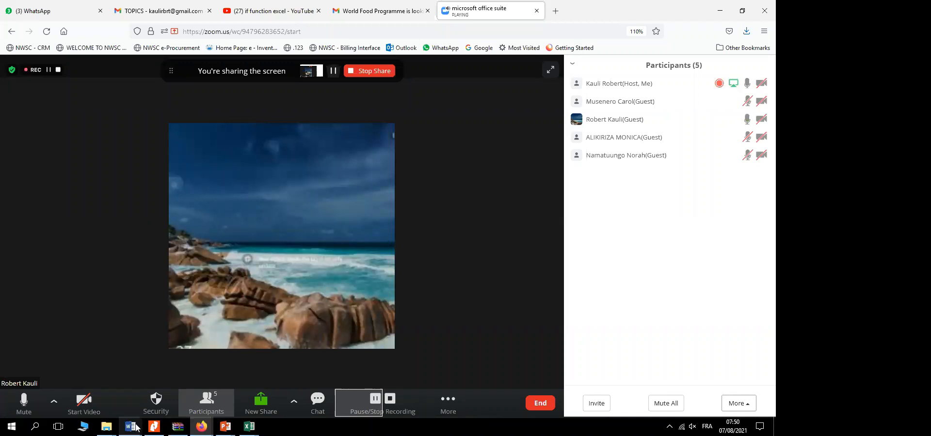
# - Return from the browser to Book1 in Excel and enter the heading NSSF in cell H1 after Risk
pyautogui.click(249, 427)
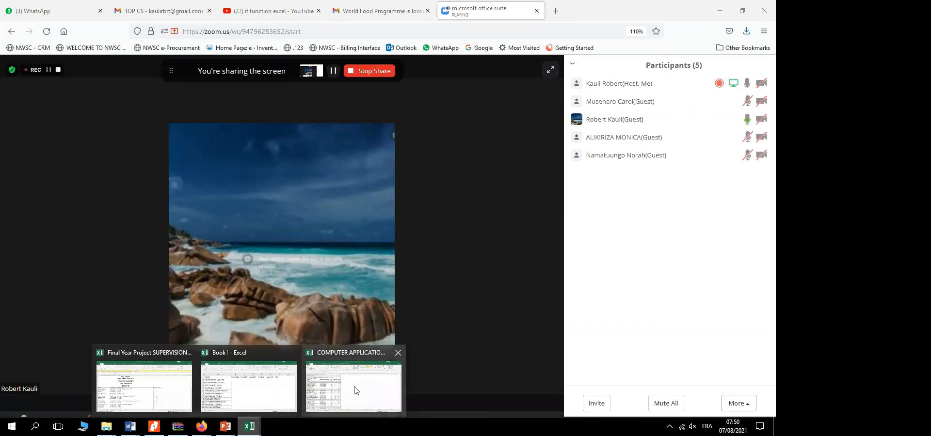
pyautogui.moveTo(358, 388)
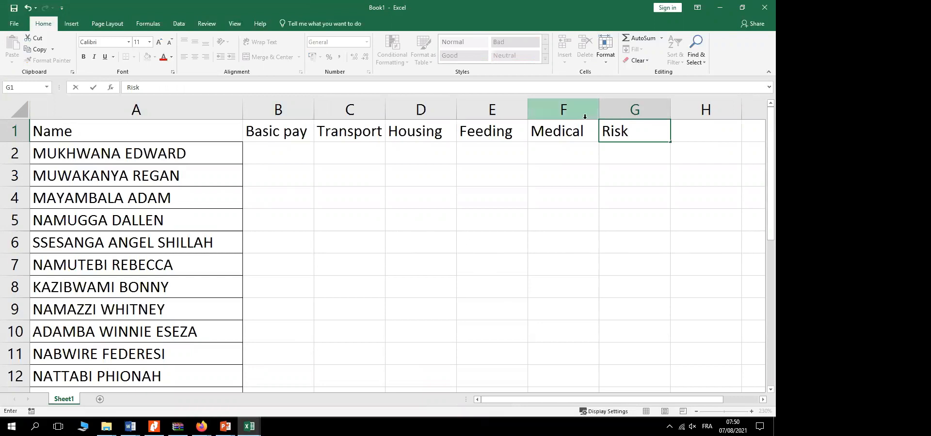
pyautogui.click(687, 129)
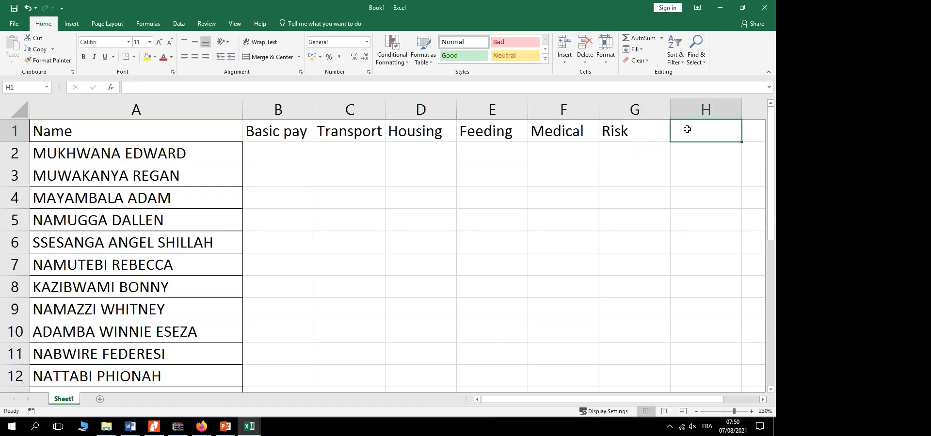
pyautogui.write('N')
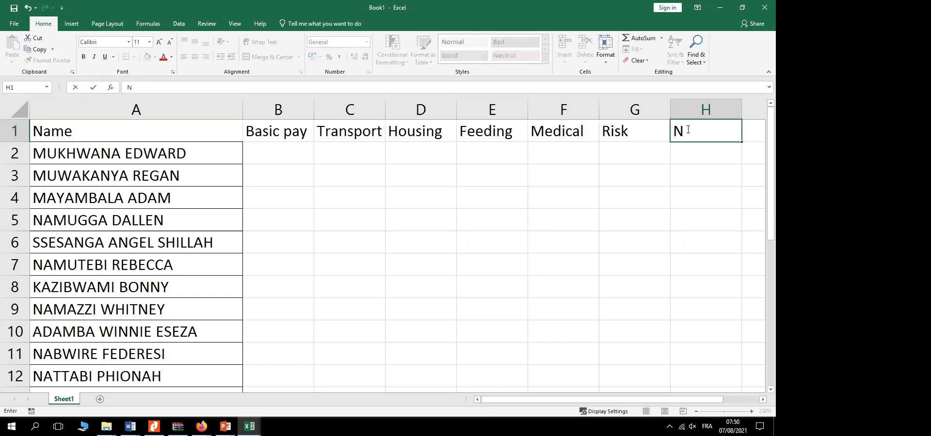
pyautogui.write('SSF')
# - Add the headings PAYE in cell I1 and Net in cell J1
pyautogui.click(756, 131)
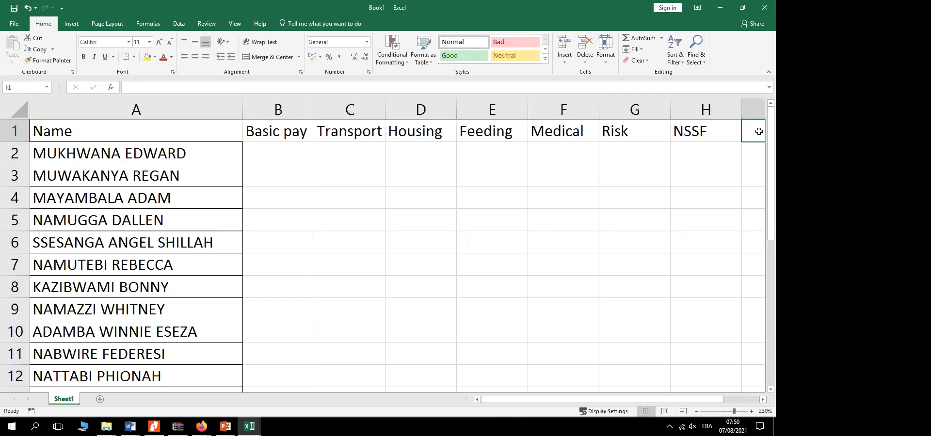
pyautogui.write('PAYU')
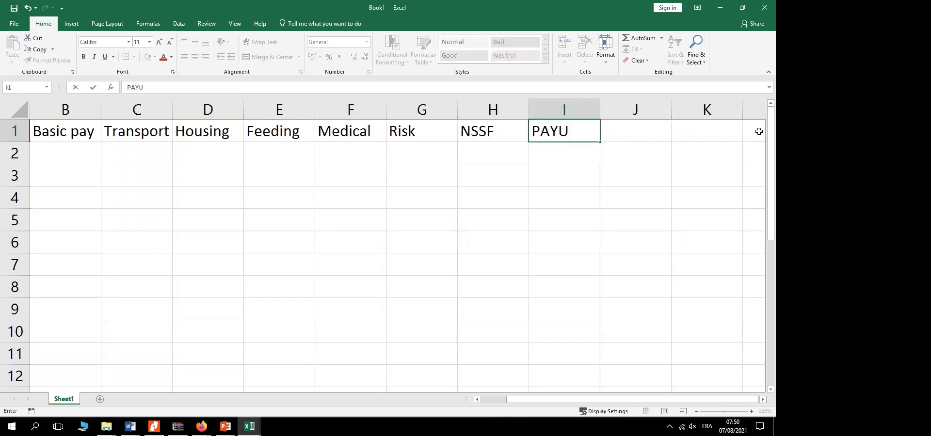
pyautogui.press('BackSpace')
pyautogui.write('E')
pyautogui.click(627, 132)
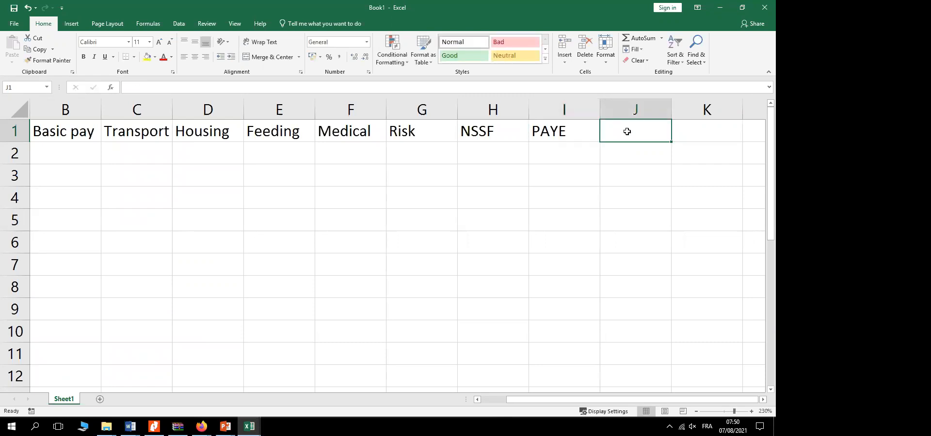
pyautogui.write('N')
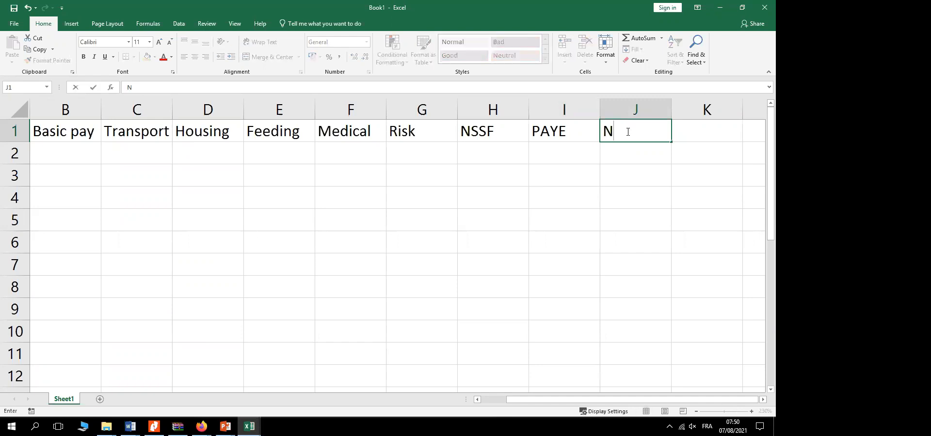
pyautogui.write('et')
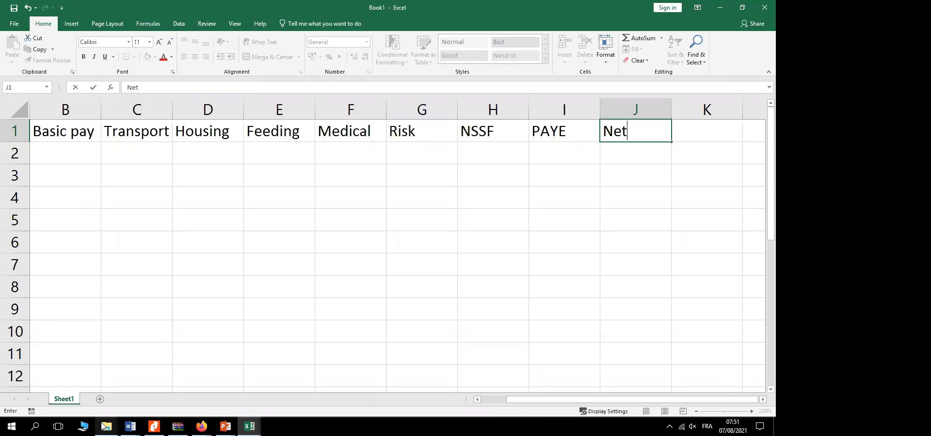
pyautogui.moveTo(103, 426)
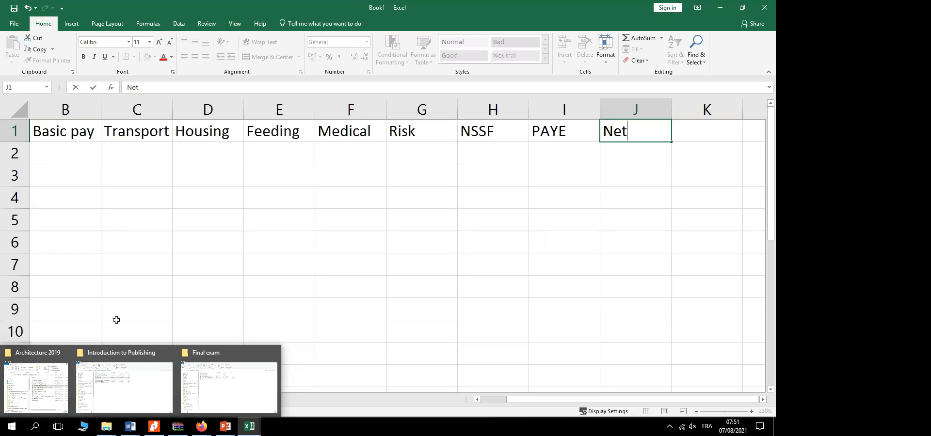
pyautogui.click(478, 400)
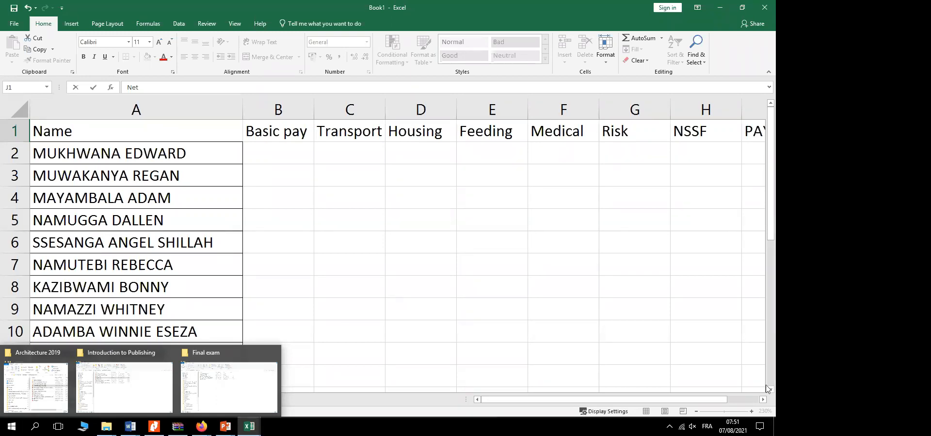
pyautogui.click(762, 400)
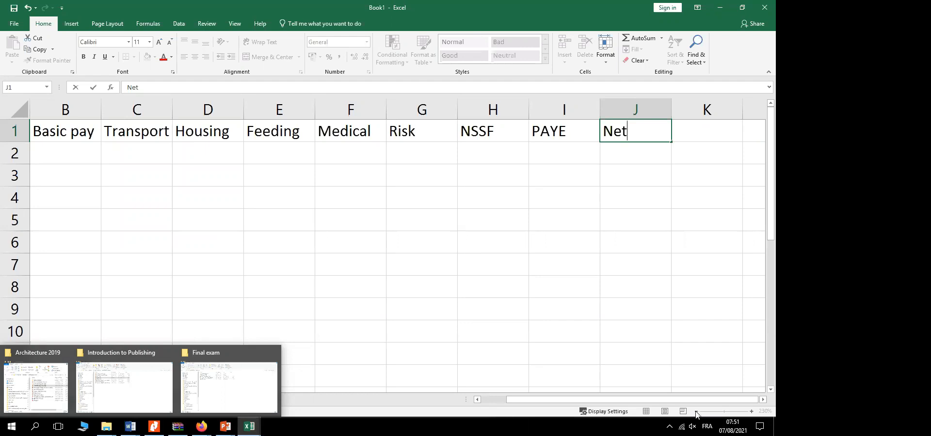
pyautogui.click(608, 311)
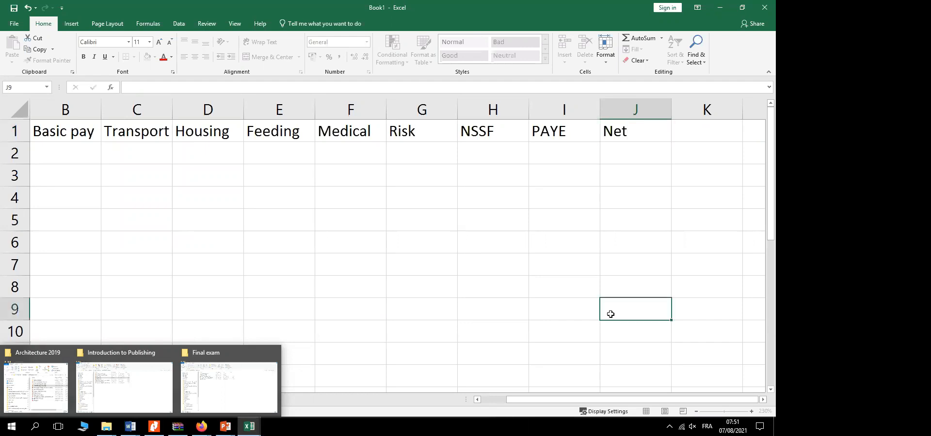
pyautogui.click(696, 411)
pyautogui.click(696, 412)
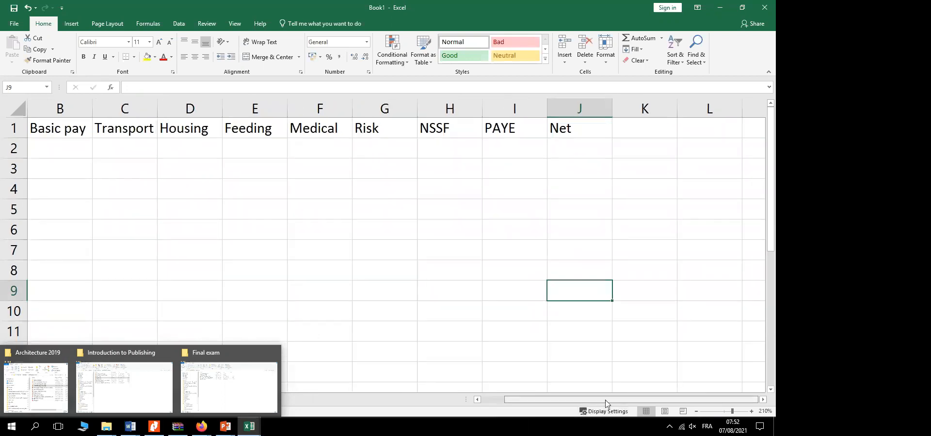
pyautogui.hscroll(-1, 605, 404)
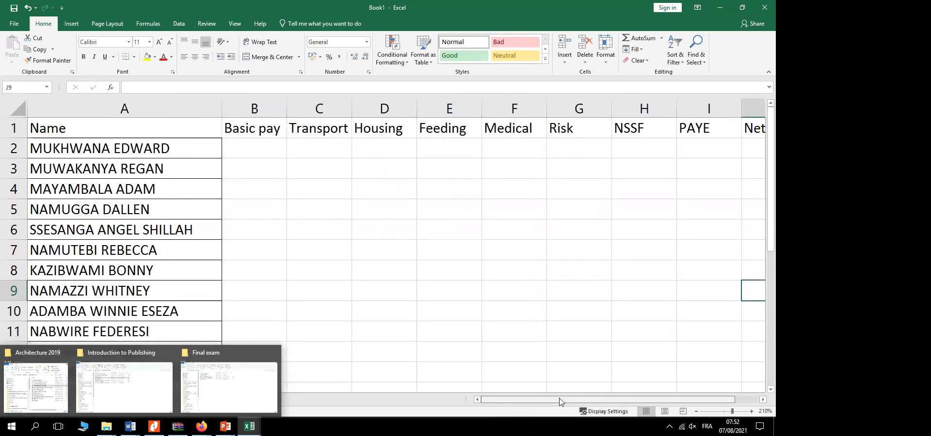
pyautogui.click(246, 148)
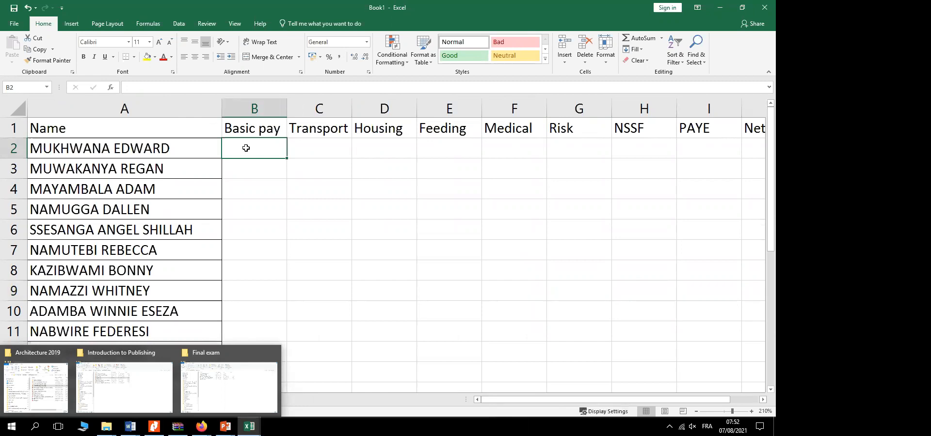
pyautogui.click(298, 227)
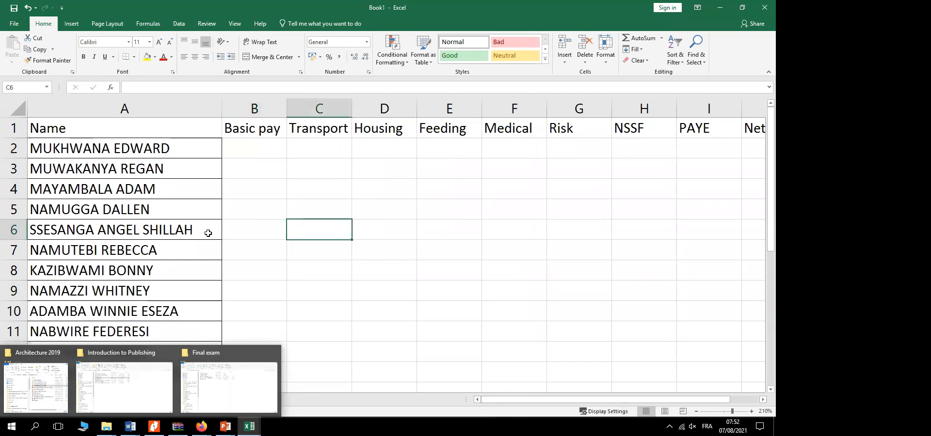
pyautogui.click(195, 129)
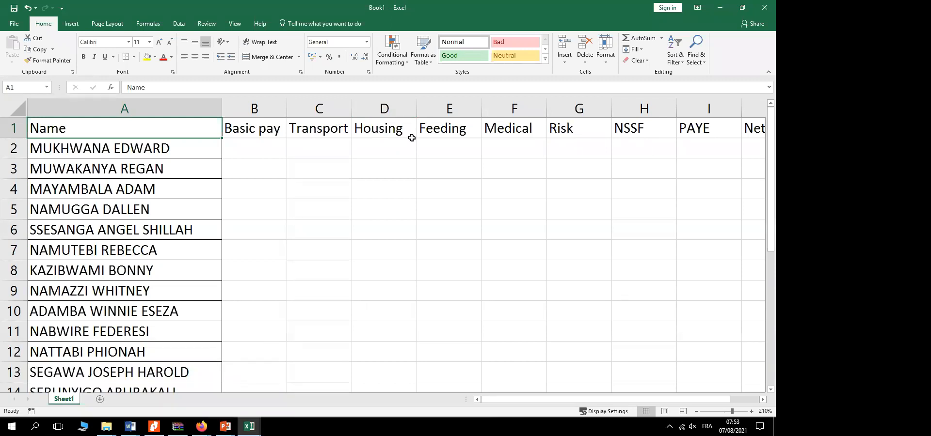
# - Enter the formula =RANDBETWEEN(500000,2500000) in cell B2 under Basic pay
pyautogui.click(238, 147)
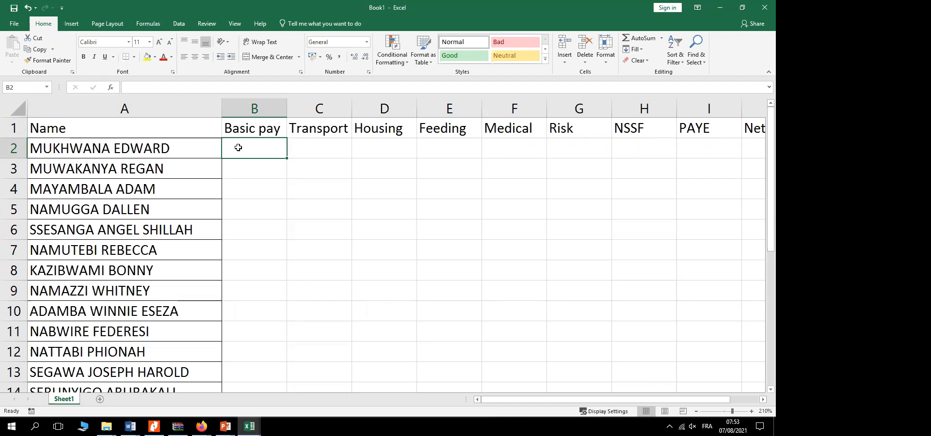
pyautogui.write('=')
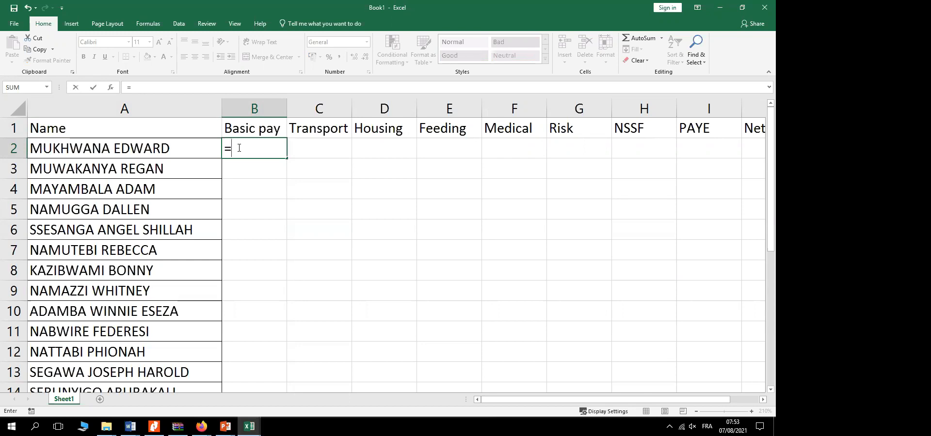
pyautogui.write('ra')
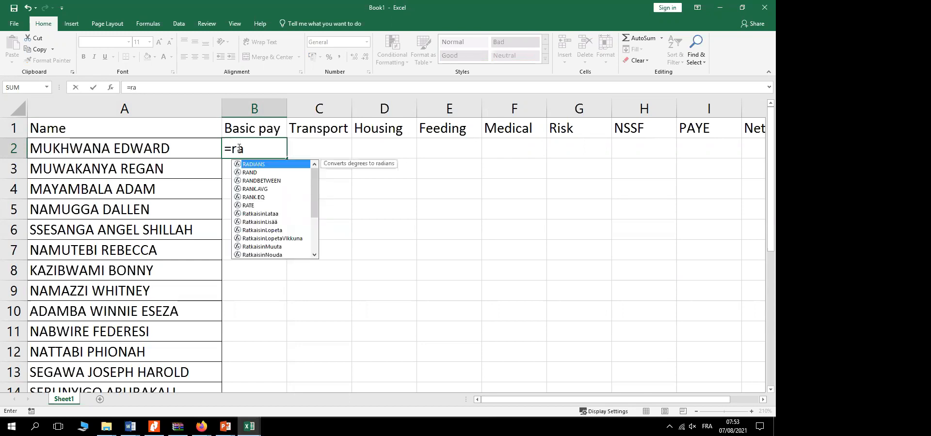
pyautogui.click(268, 181)
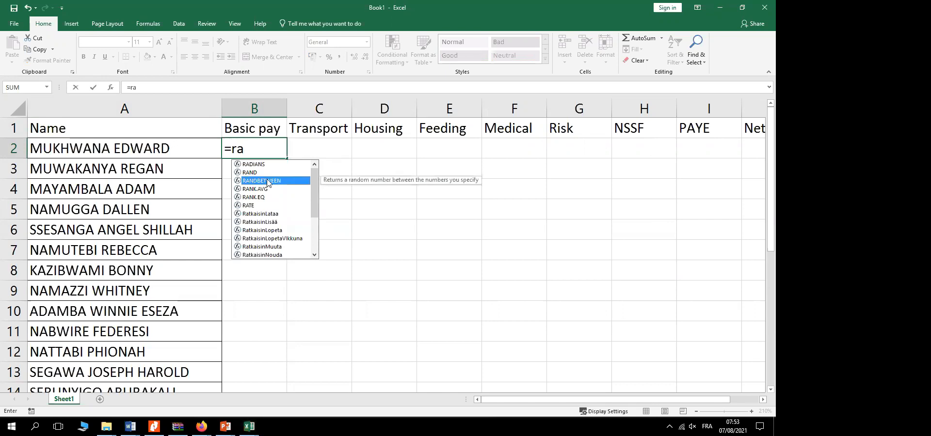
pyautogui.doubleClick(268, 181)
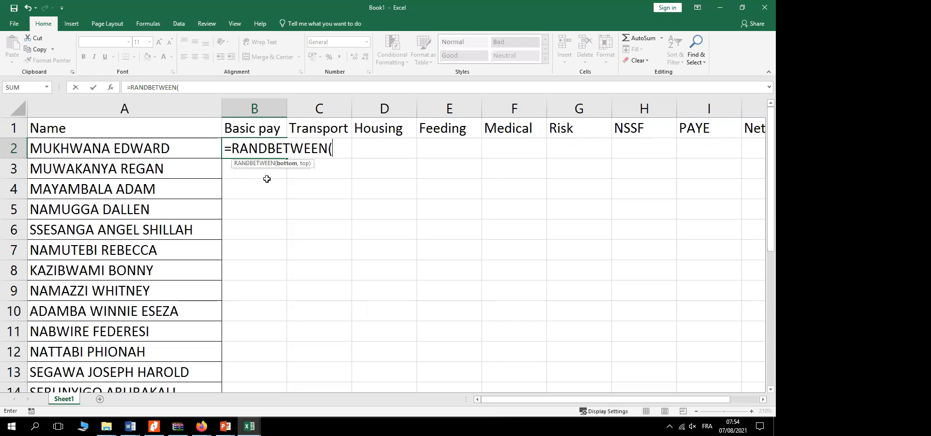
pyautogui.write('500000')
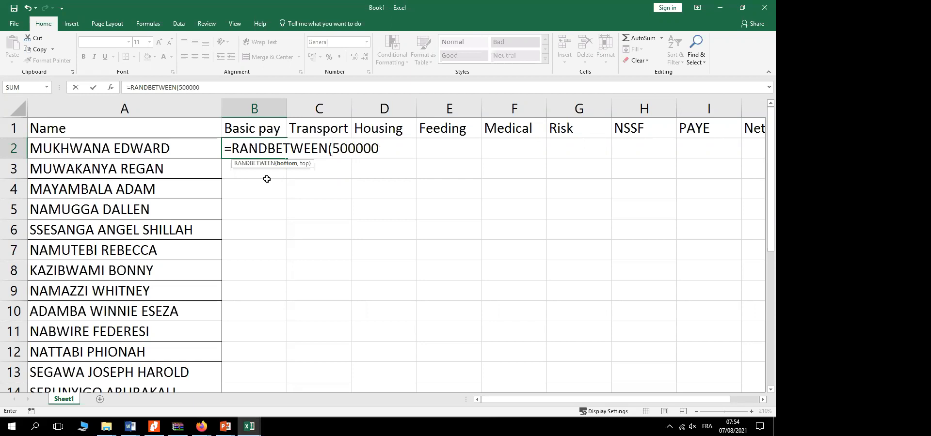
pyautogui.write(',')
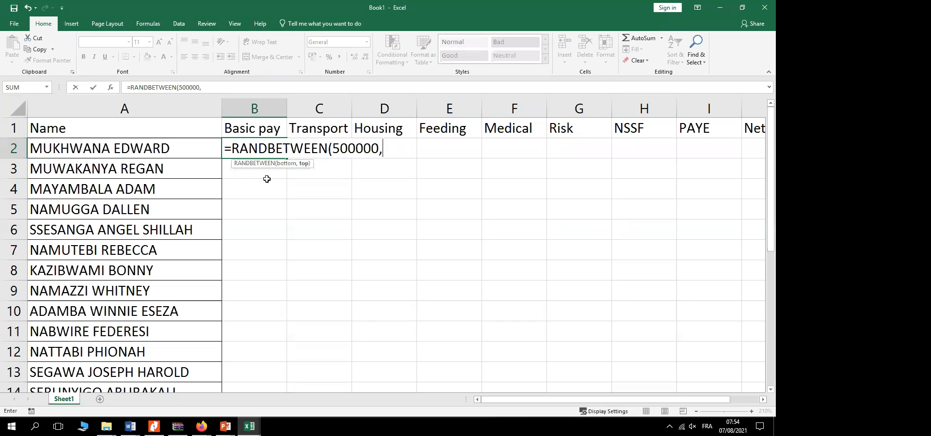
pyautogui.write('2500000')
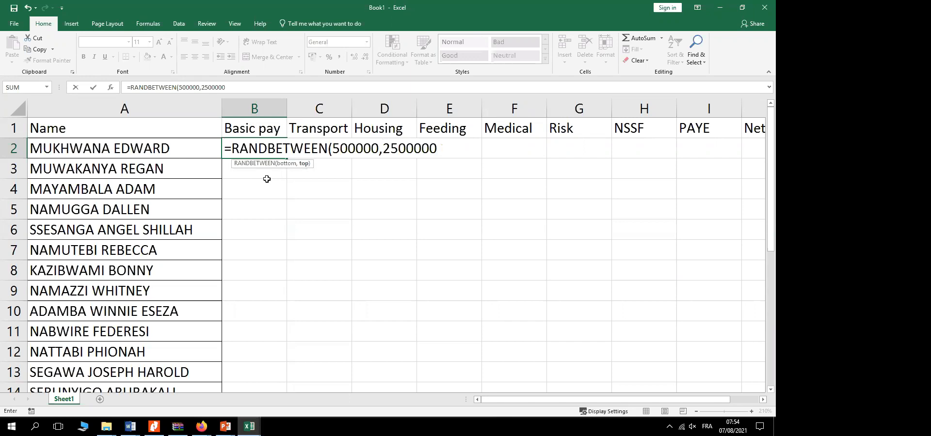
pyautogui.press('Return')
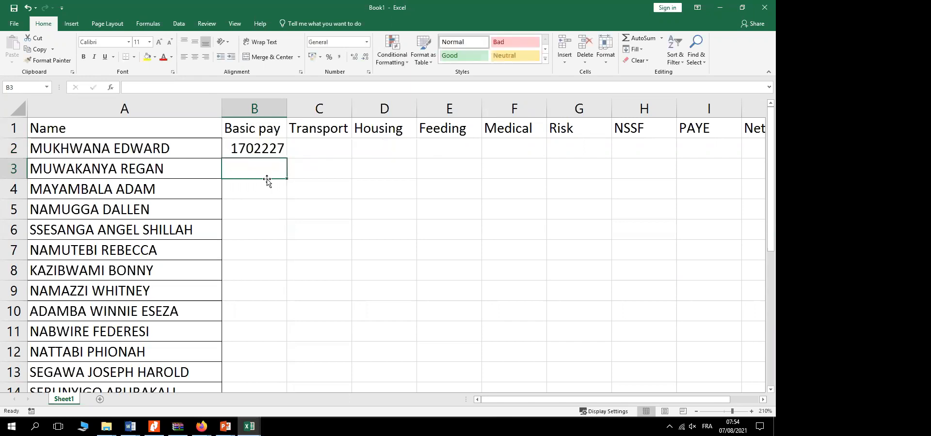
# - Fill the Basic pay formula from B2 down to B25 beside the last name
pyautogui.click(250, 149)
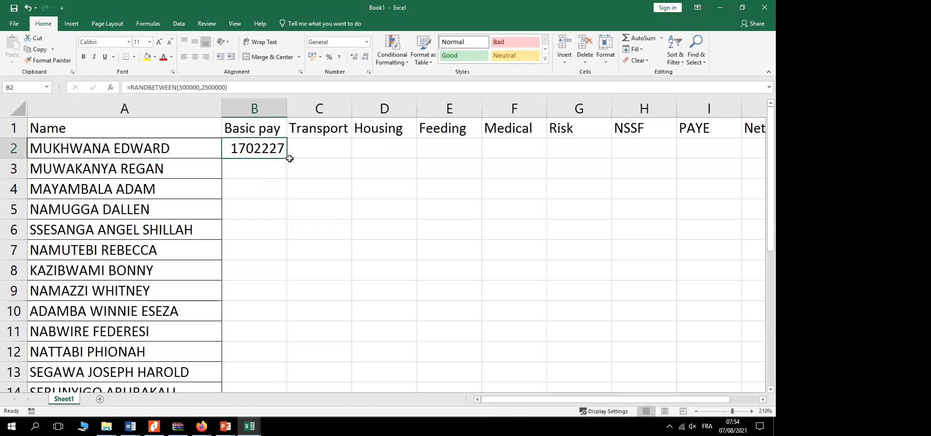
pyautogui.moveTo(287, 158); pyautogui.dragTo(307, 321)
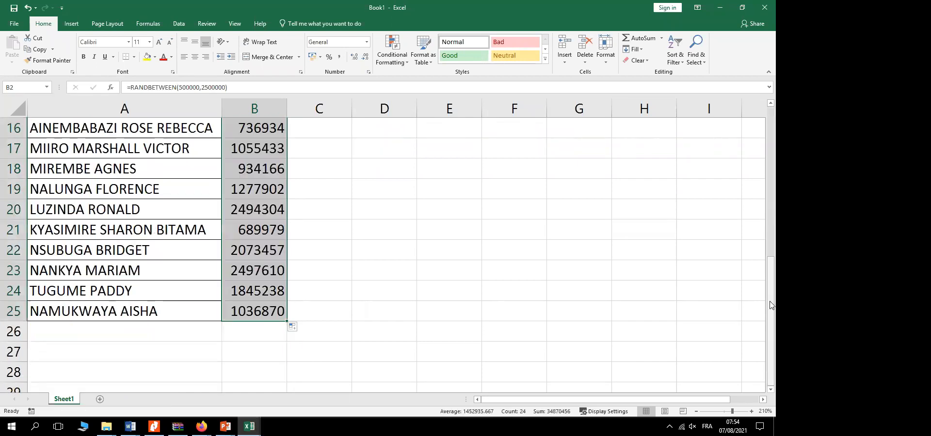
pyautogui.moveTo(771, 305); pyautogui.dragTo(755, 150)
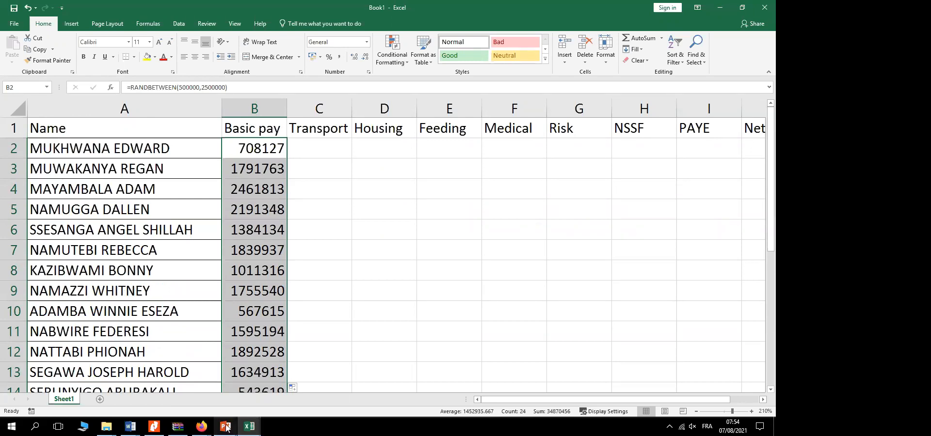
# - Undo the Basic pay fill and the formula entry in B2
pyautogui.click(203, 428)
pyautogui.hotkey('ctrl', 'z')
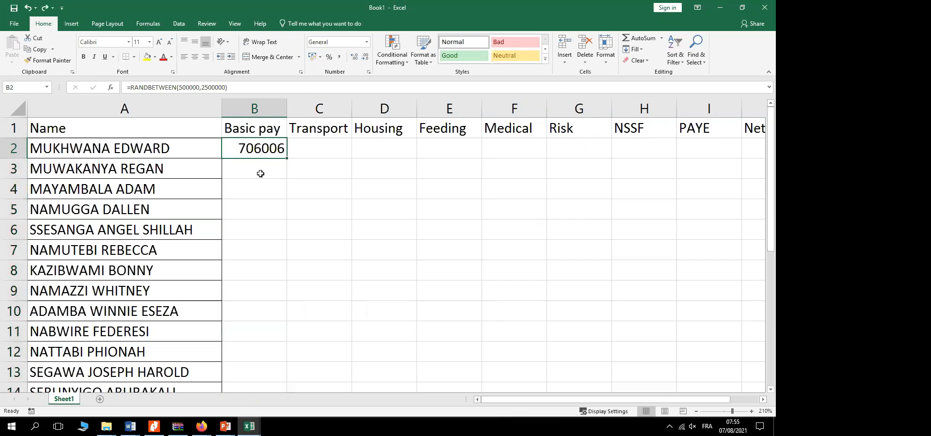
pyautogui.hotkey('ctrl', 'z')
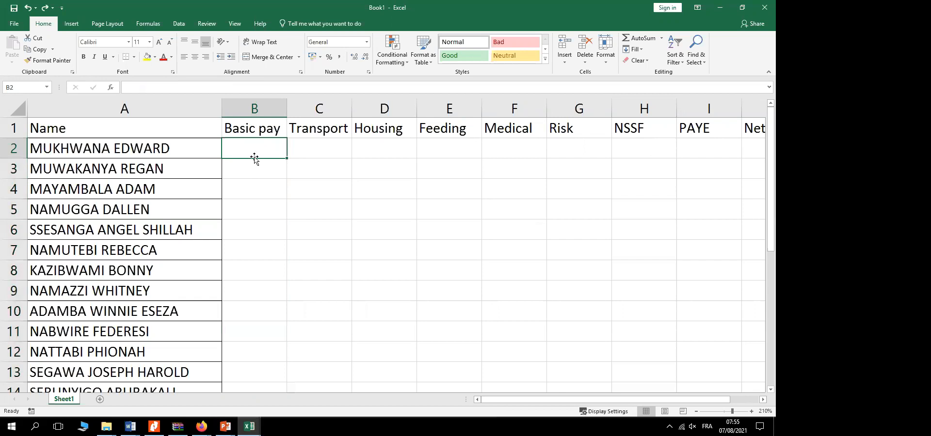
# - Enter a random Basic pay formula in B2 using RANDBETWEEN with bottom 500000 and top 2500000
pyautogui.write('=')
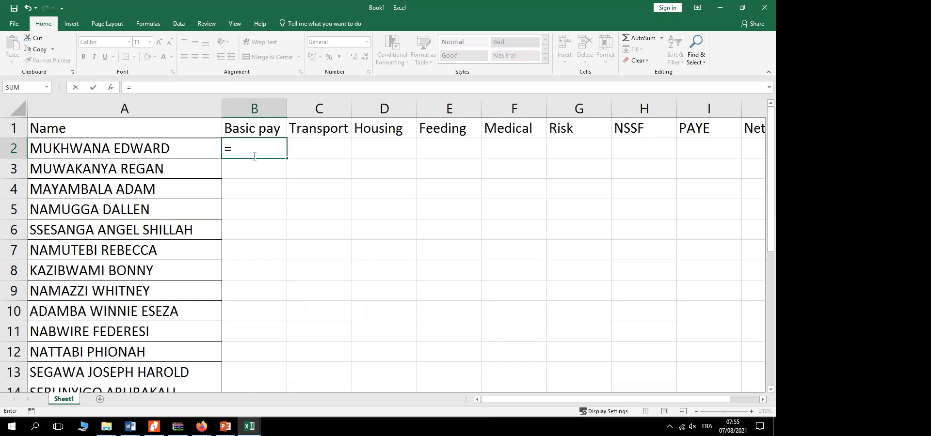
pyautogui.write('r')
pyautogui.write('a')
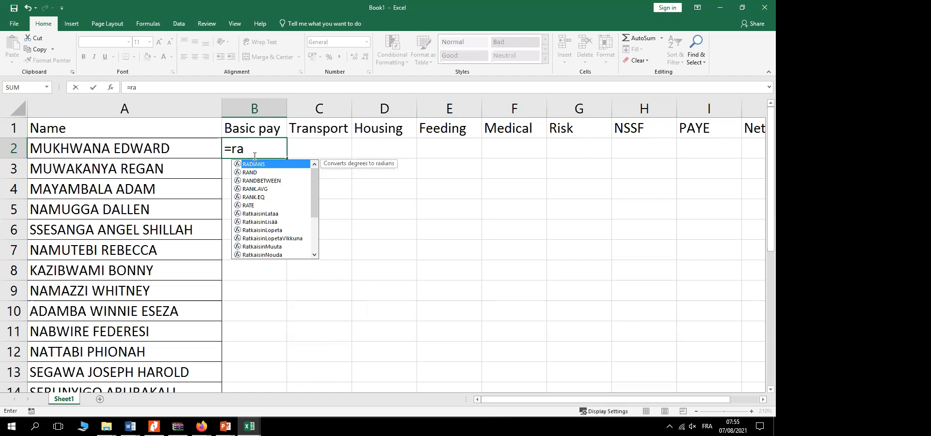
pyautogui.press('BackSpace')
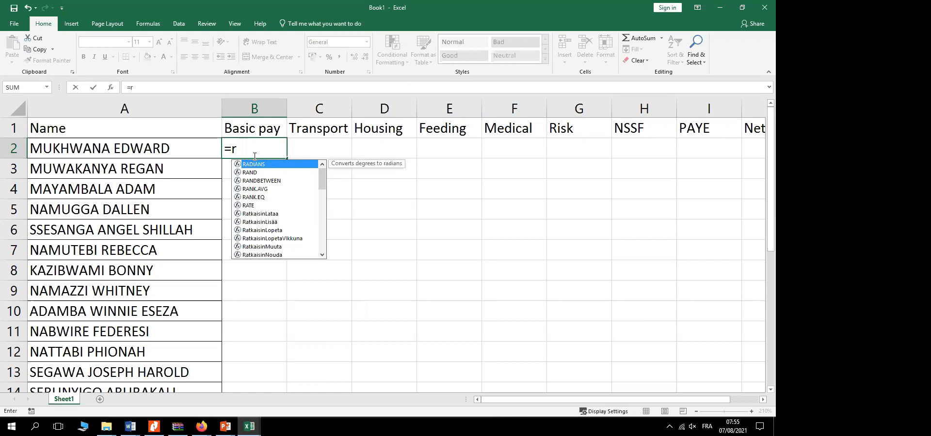
pyautogui.doubleClick(261, 180)
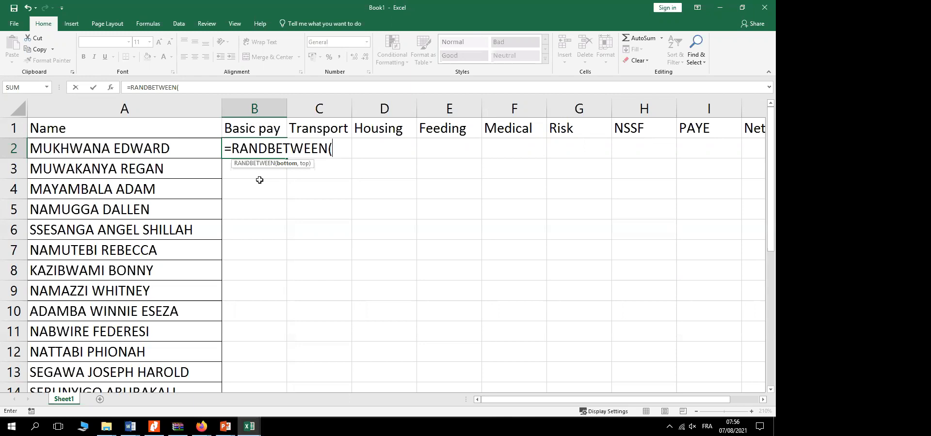
pyautogui.write('500000')
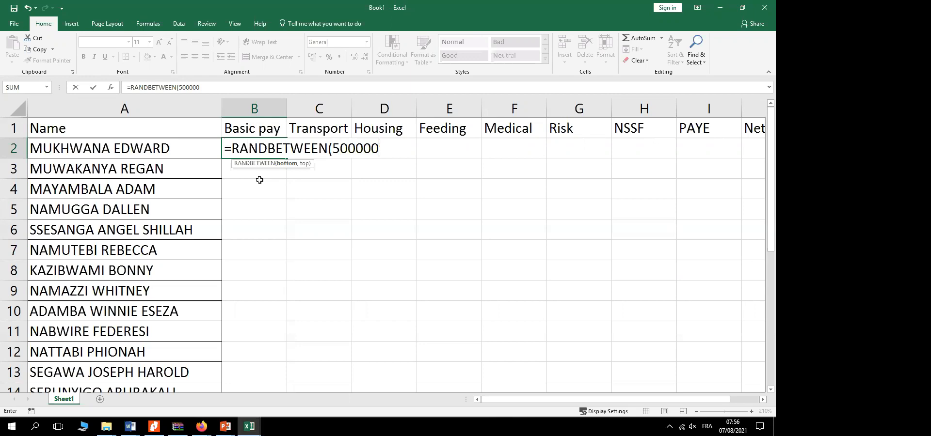
pyautogui.write(',250000')
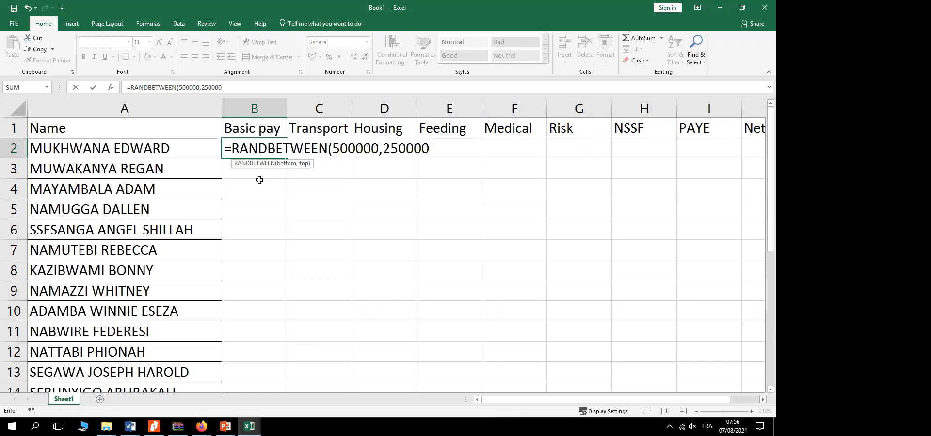
pyautogui.write('0')
pyautogui.press('Return')
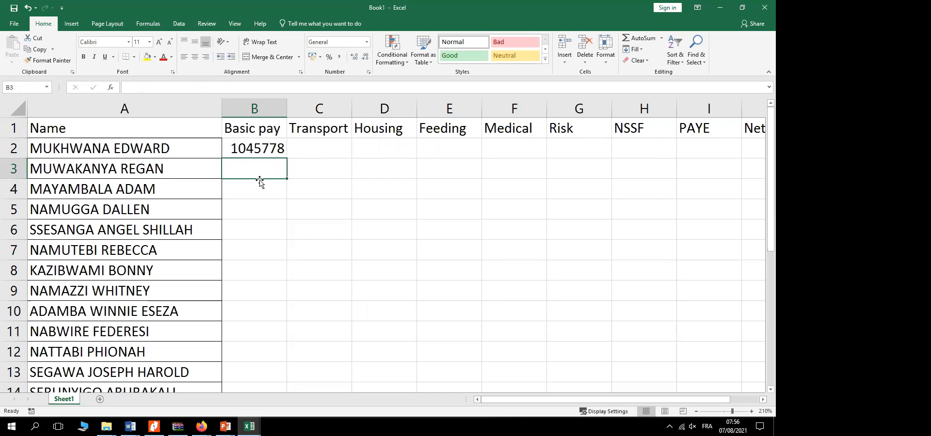
# - Format B2 with comma separators and no decimals, and fill its formula down to B25
pyautogui.click(257, 147)
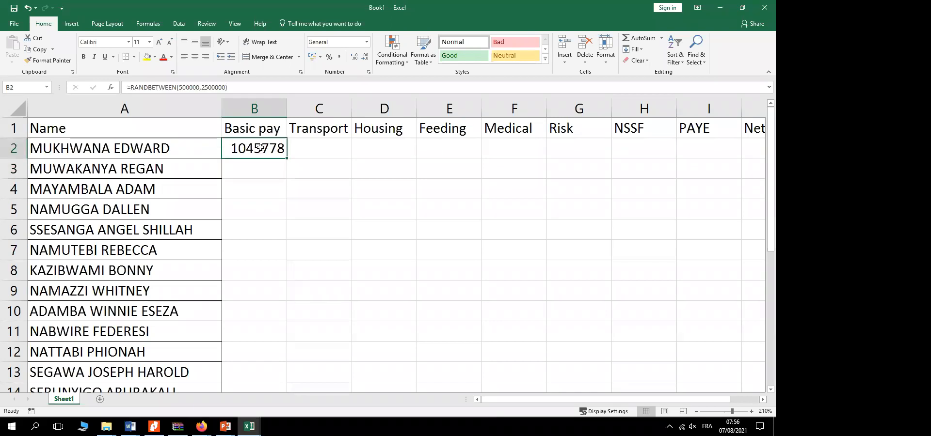
pyautogui.click(339, 58)
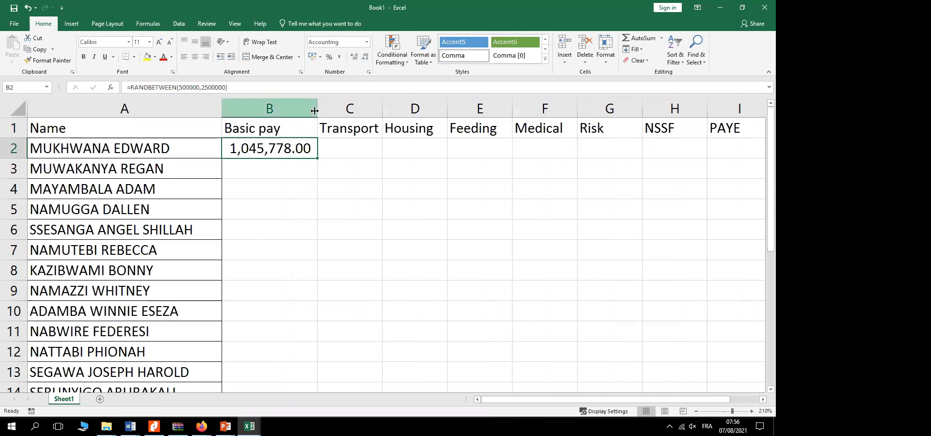
pyautogui.click(355, 58)
pyautogui.click(364, 56)
pyautogui.click(365, 57)
pyautogui.click(365, 58)
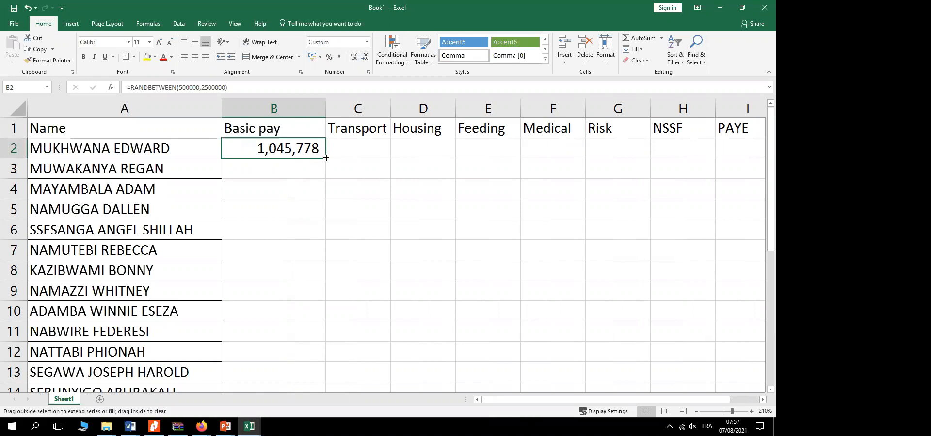
pyautogui.moveTo(326, 158); pyautogui.dragTo(331, 368)
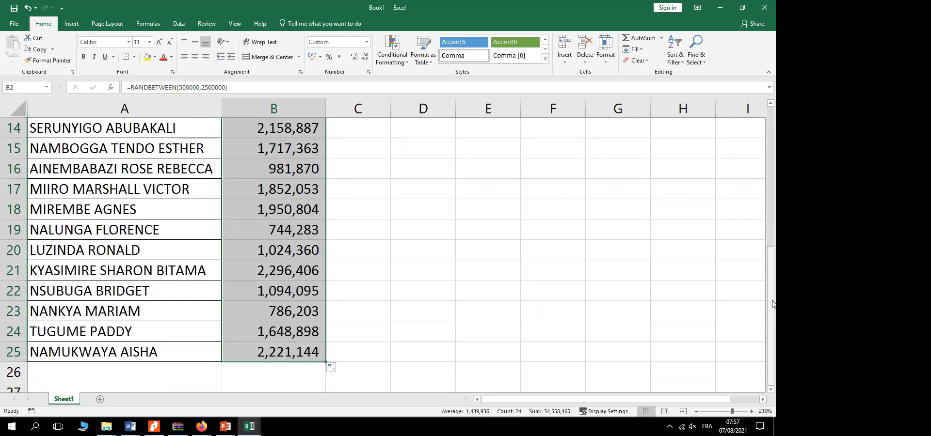
pyautogui.moveTo(773, 304); pyautogui.dragTo(774, 152)
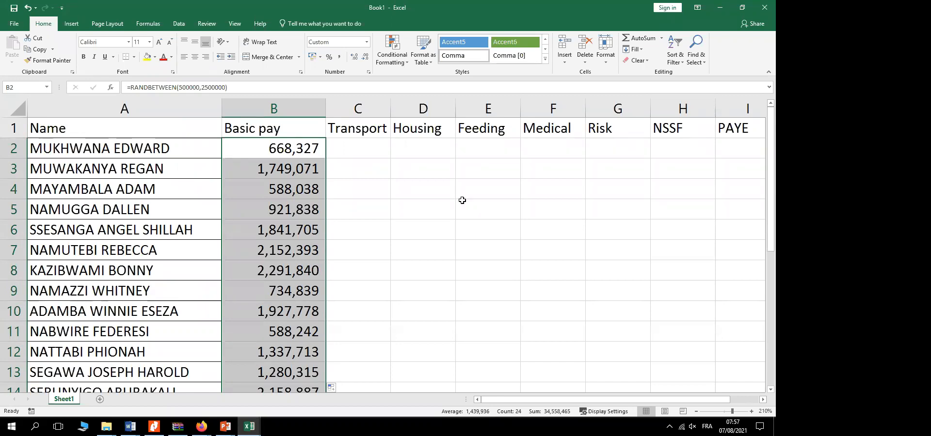
# - Open Notepad and resize and reposition its window so the Name and Basic pay columns stay in view
pyautogui.click(12, 427)
pyautogui.write('n')
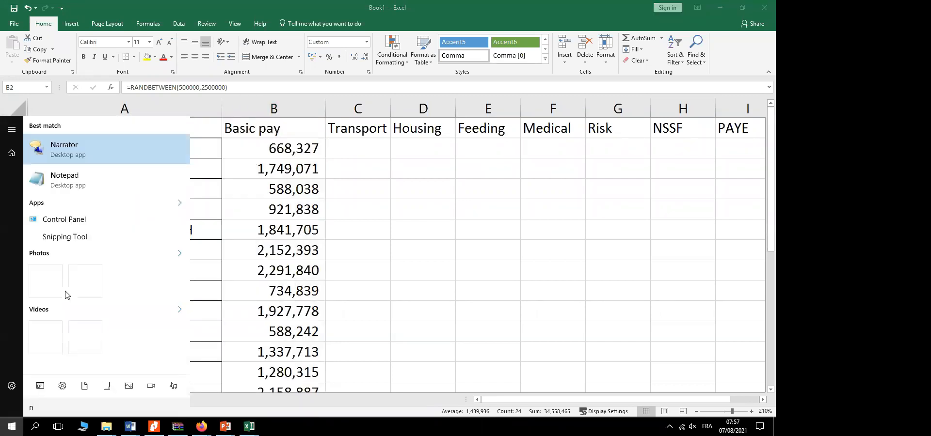
pyautogui.write('ot')
pyautogui.press('Return')
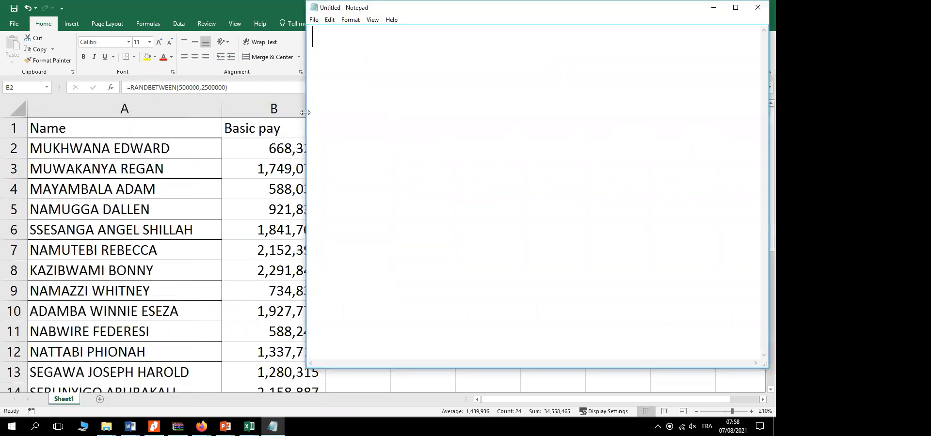
pyautogui.moveTo(305, 111); pyautogui.dragTo(415, 120)
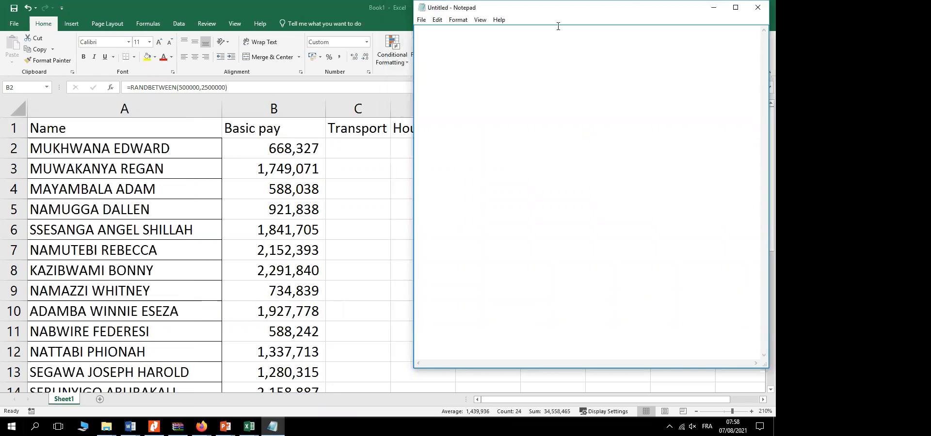
pyautogui.moveTo(552, 13); pyautogui.dragTo(570, 119)
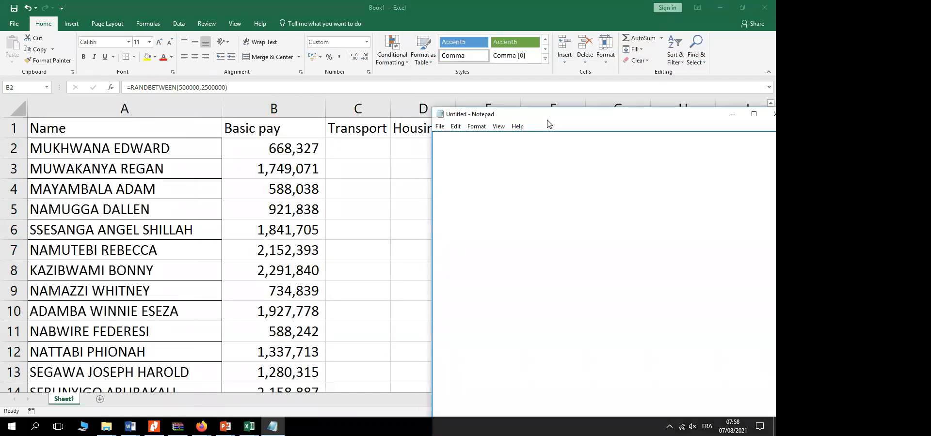
# - Set the Notepad font size to 18
pyautogui.click(477, 127)
pyautogui.click(489, 148)
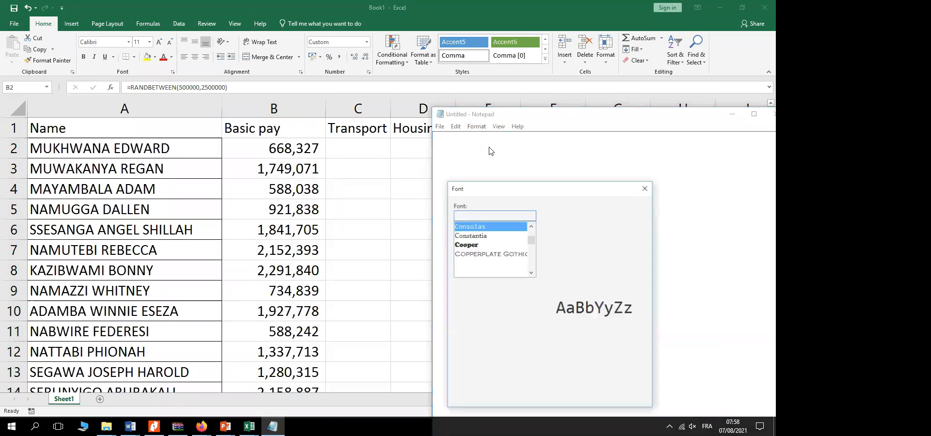
pyautogui.click(640, 226)
pyautogui.click(641, 226)
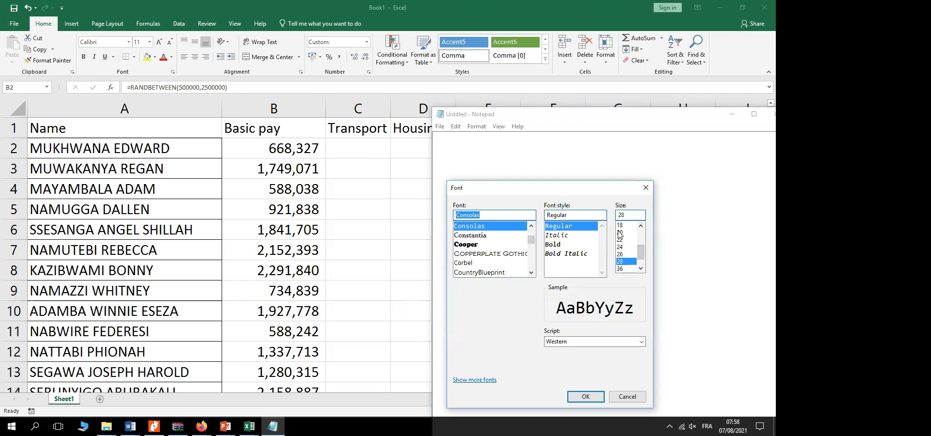
pyautogui.click(620, 225)
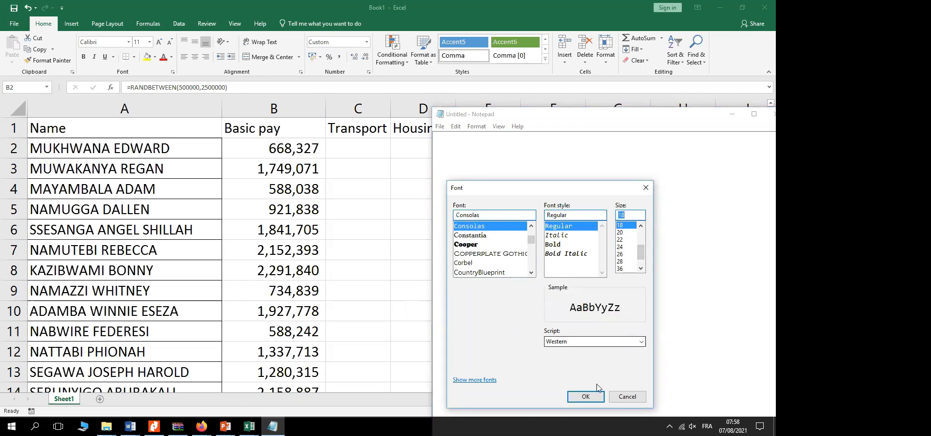
pyautogui.click(589, 397)
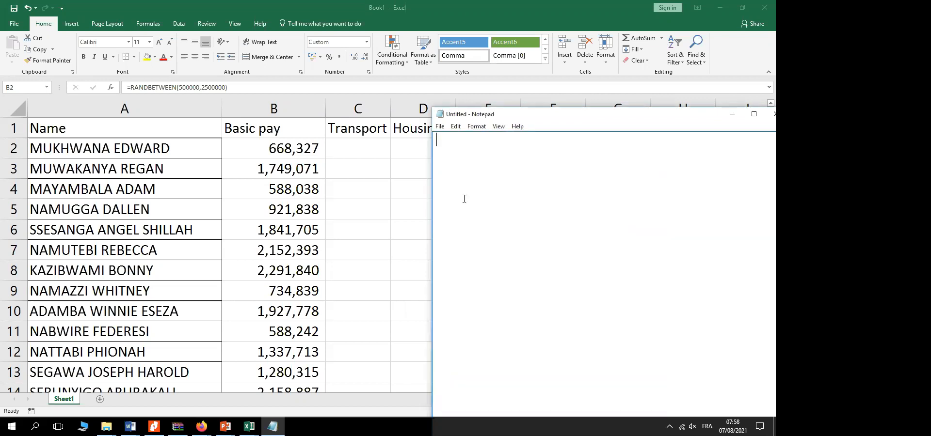
# - Record Transport as 21% in Notepad and move its window clear of the sheet's header row
pyautogui.write('Transport')
pyautogui.press('Tab')
pyautogui.write('21')
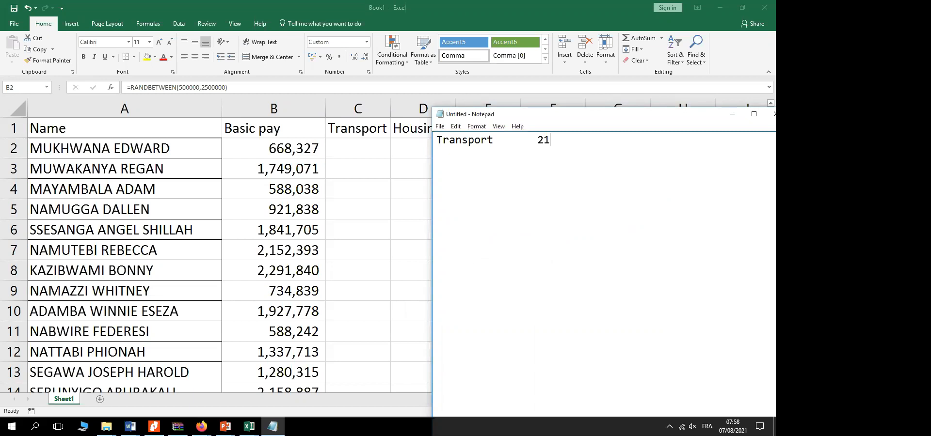
pyautogui.write('ù')
pyautogui.press('BackSpace')
pyautogui.write('%')
pyautogui.moveTo(588, 122); pyautogui.dragTo(522, 187)
# - Add a Housing line with 15.3% below Transport, aligning the rate with the one above
pyautogui.write('H')
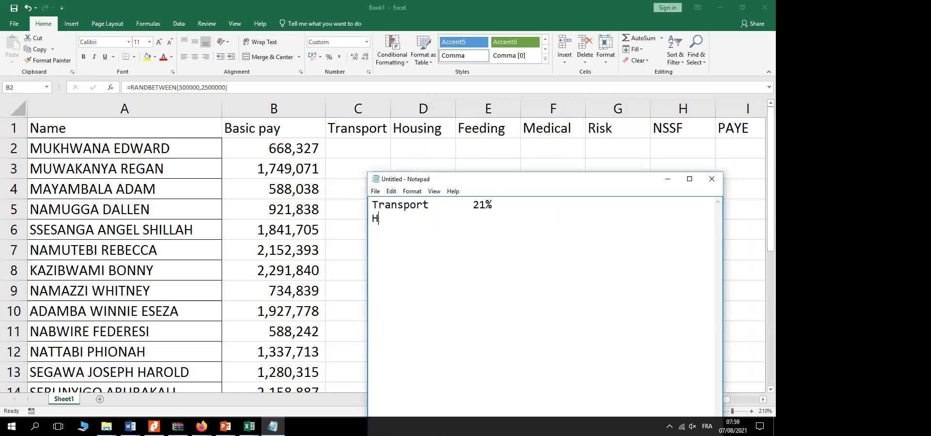
pyautogui.write('ousing')
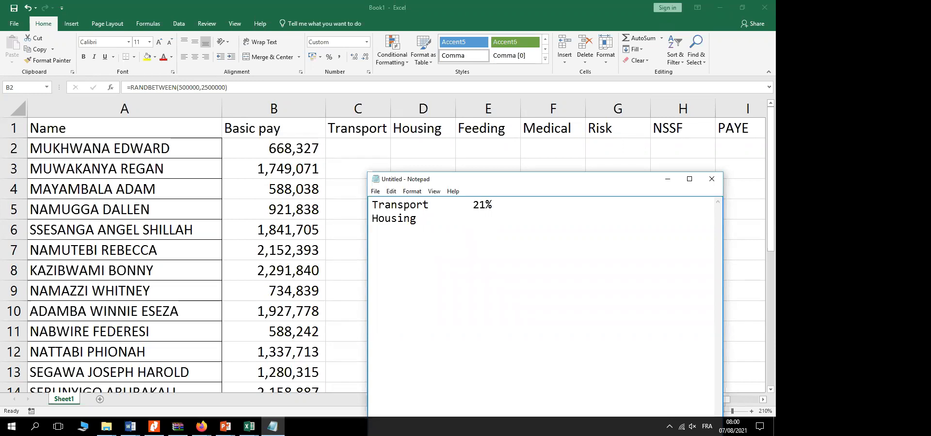
pyautogui.press('Tab')
pyautogui.press('Tab')
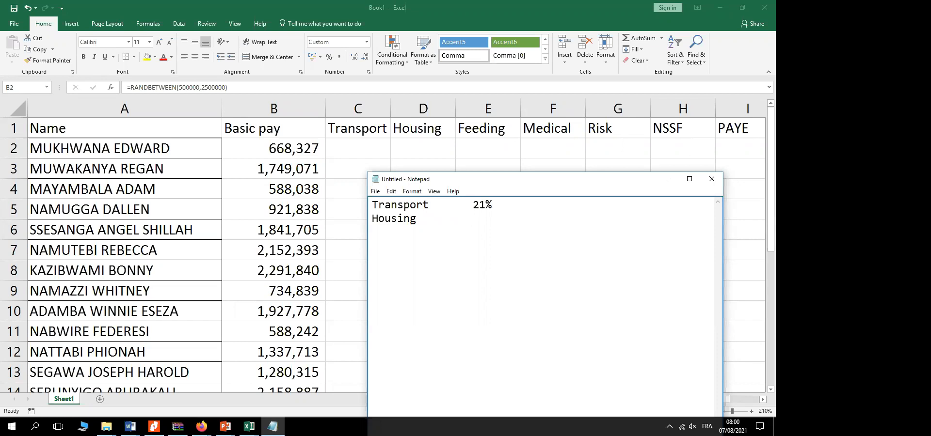
pyautogui.press('Tab')
pyautogui.press('Tab')
pyautogui.write('15')
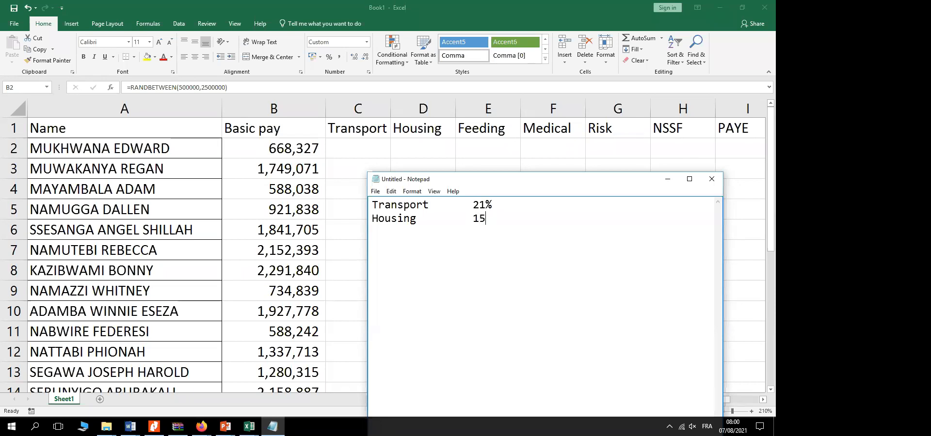
pyautogui.write('.3%')
pyautogui.press('Return')
pyautogui.click(403, 228)
# - In Excel, insert a column before Medical and enter the header "lunch" in F1
pyautogui.click(540, 121)
pyautogui.click(540, 103)
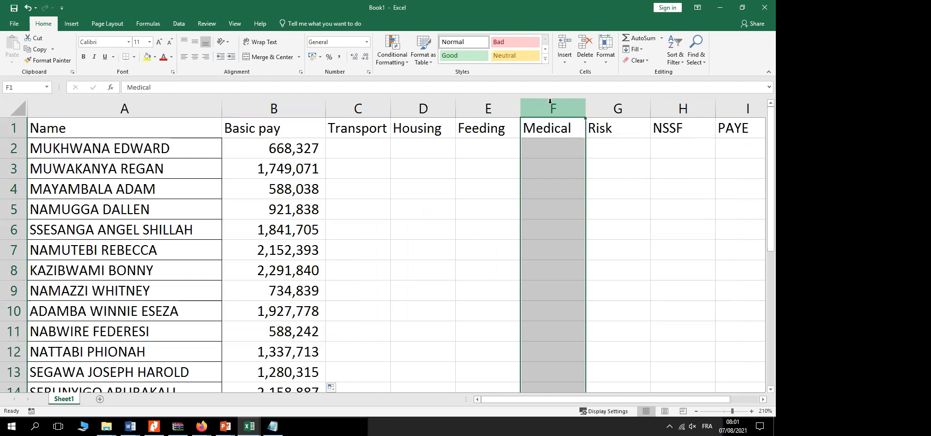
pyautogui.click(564, 44)
pyautogui.click(542, 127)
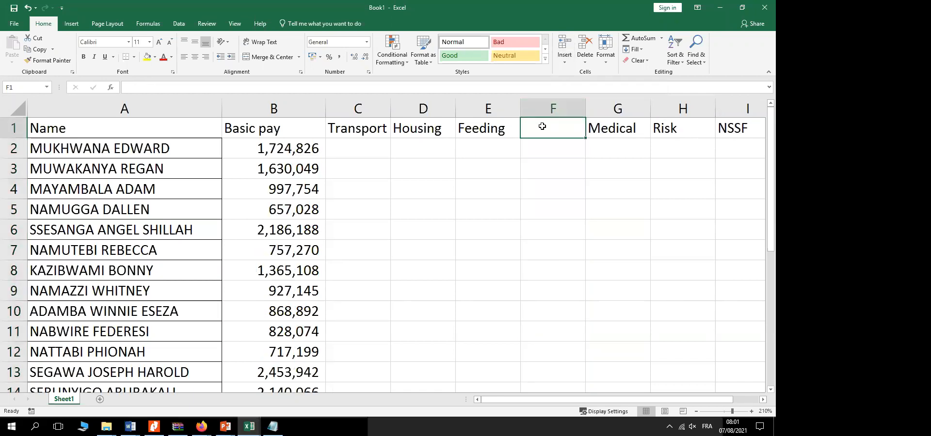
pyautogui.write('lu')
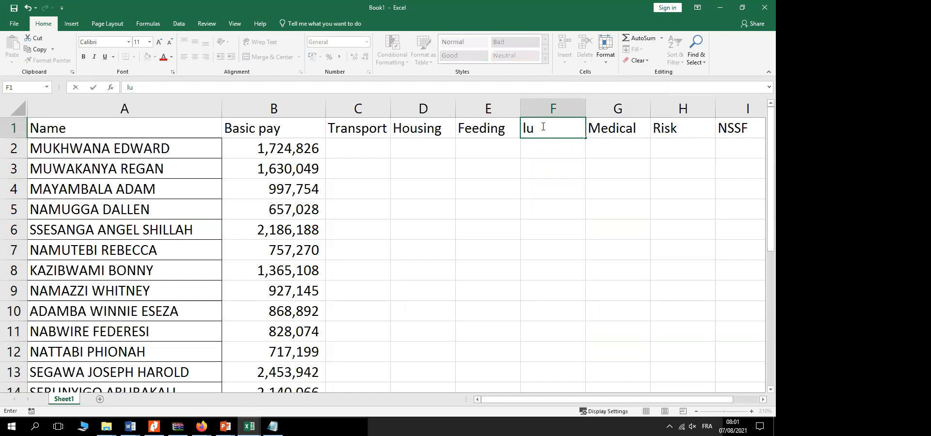
pyautogui.write('nch')
# - Return to Notepad and add a Feeding line with 25% below Housing
pyautogui.click(274, 426)
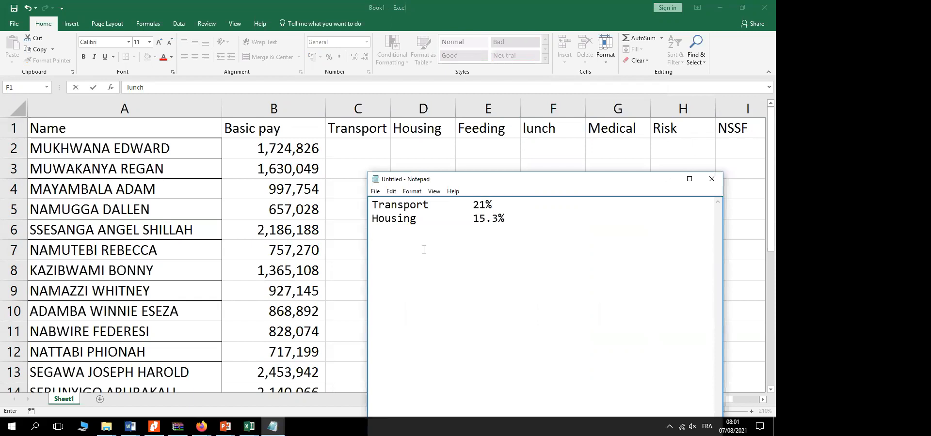
pyautogui.write('F')
pyautogui.write('eed')
pyautogui.write('ing')
pyautogui.write('25')
pyautogui.write('%')
# - Add a Lunch line with the fixed amount 20000 below Feeding
pyautogui.write('Lub')
pyautogui.press('BackSpace')
pyautogui.write('nch')
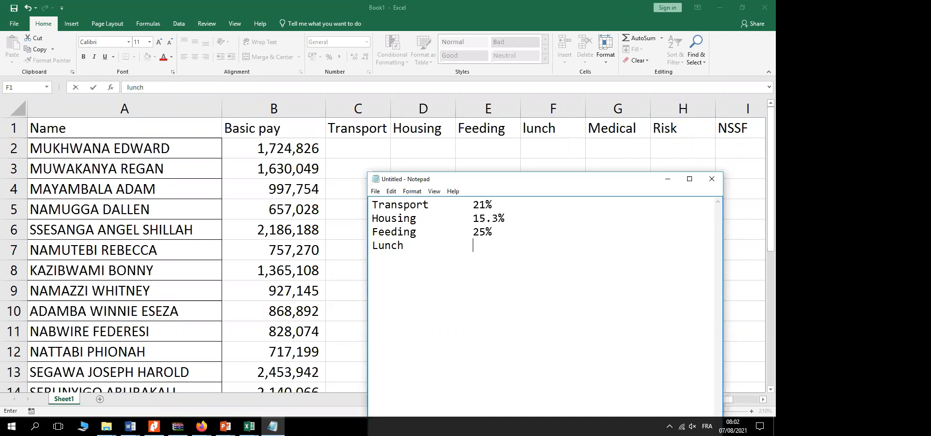
pyautogui.write('20000')
pyautogui.press('Return')
# - Add a Medical line with 26% below Lunch
pyautogui.write('Medu')
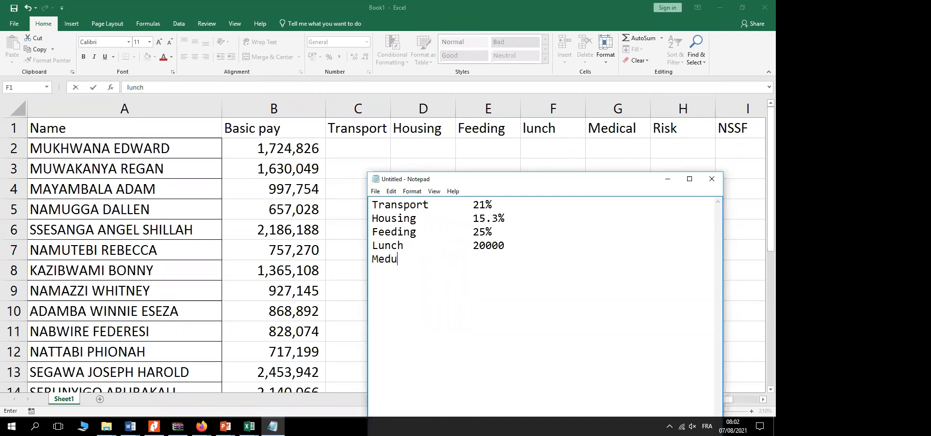
pyautogui.press('BackSpace')
pyautogui.write('ical\t\t3')
pyautogui.press('BackSpace')
pyautogui.write('2')
pyautogui.write('6')
pyautogui.write('% ')
pyautogui.write('Risk')
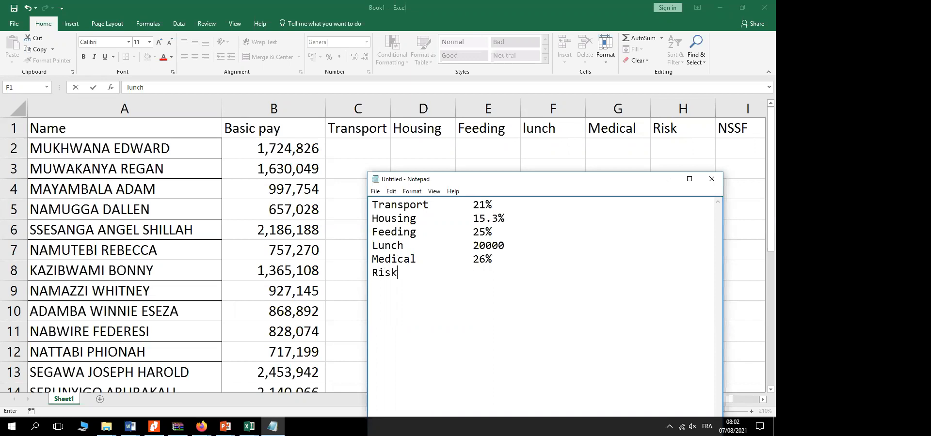
# - Add a Risk line with 32.1% below Medical
pyautogui.press('Tab')
pyautogui.write('32.1%')
pyautogui.press('Return')
# - Add an NSSF line reading "5% of gross" below Risk
pyautogui.write('NSSF')
pyautogui.press('Tab')
pyautogui.write('5%')
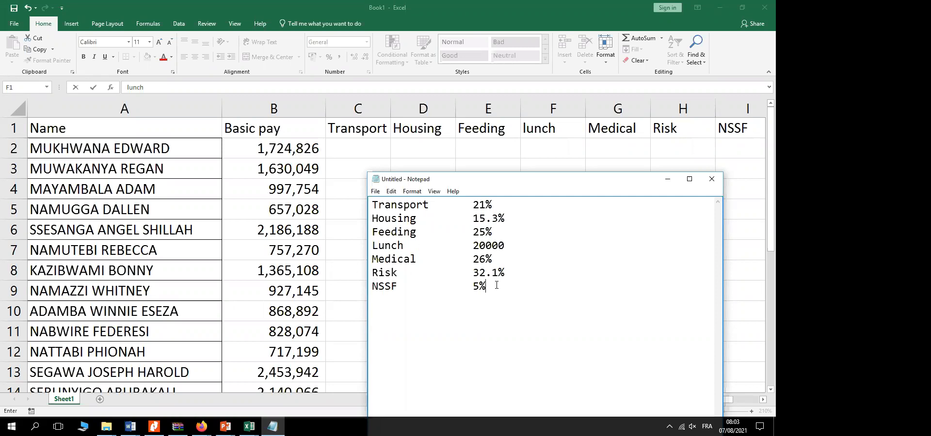
pyautogui.write('of gross')
# - Separate the NSSF line from the allowances, Transport through Risk, with two blank lines
pyautogui.moveTo(504, 272); pyautogui.dragTo(371, 208)
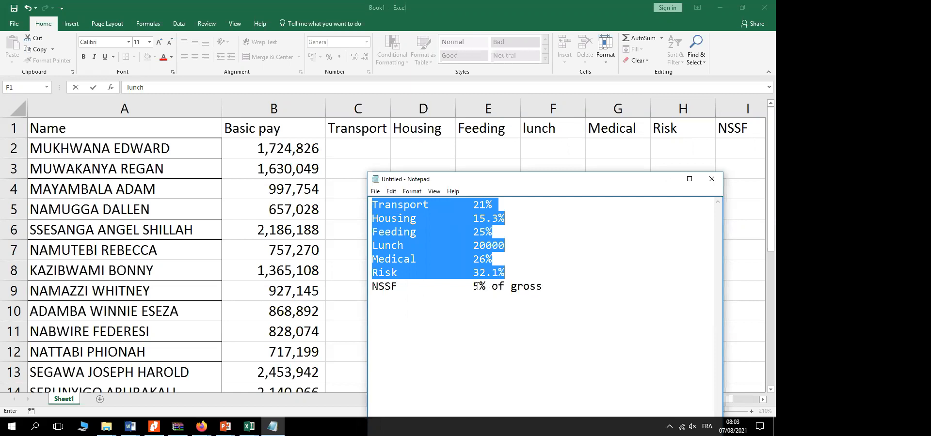
pyautogui.click(515, 272)
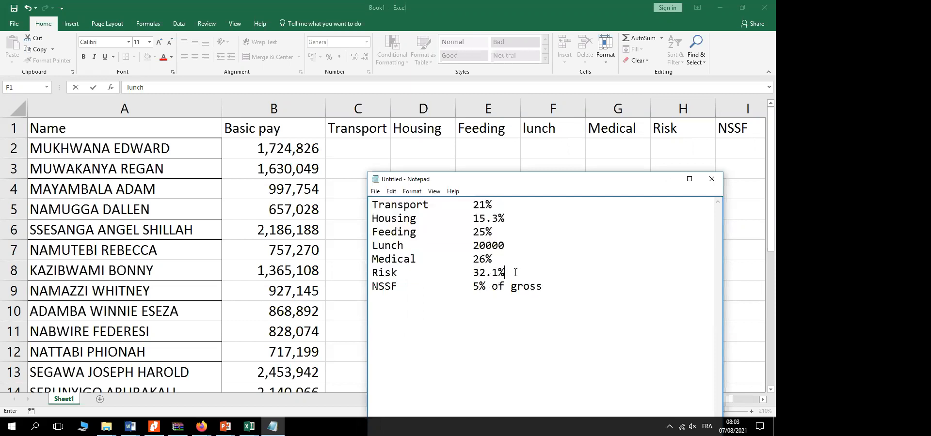
pyautogui.press('Return')
pyautogui.press('Return')
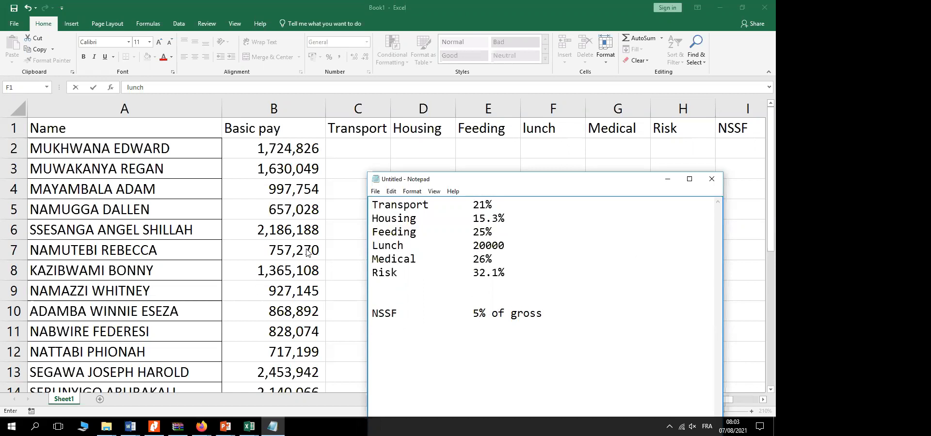
# - Confirm the lunch header in Excel, and add a PAYE line with 30% below NSSF in Notepad
pyautogui.hotkey('alt', 'Tab')
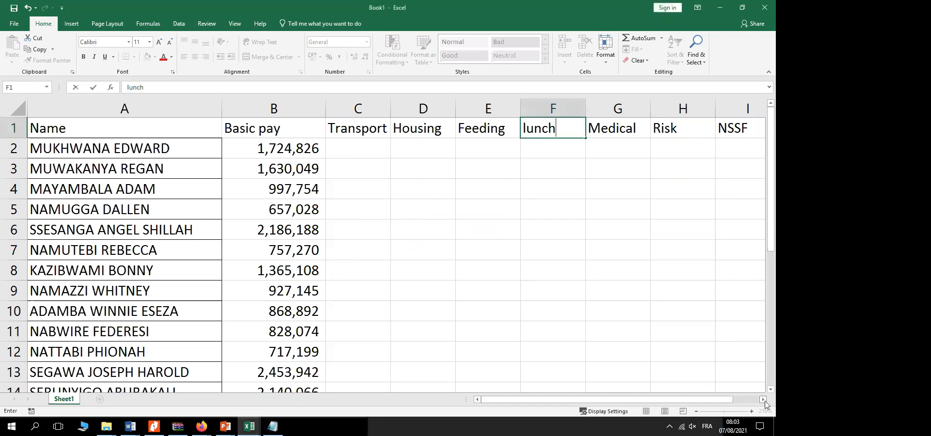
pyautogui.click(764, 401)
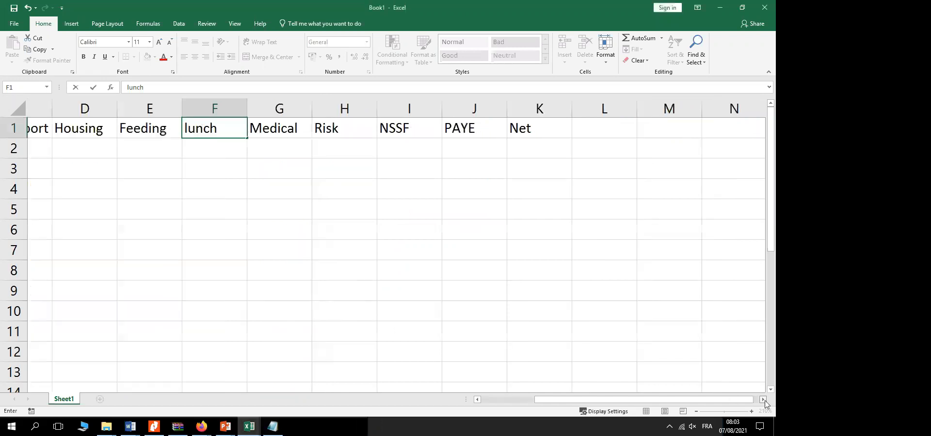
pyautogui.click(445, 127)
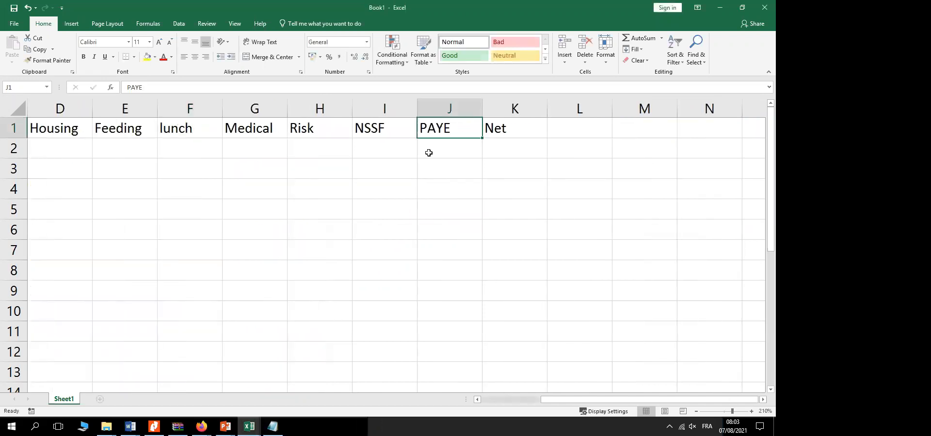
pyautogui.click(273, 427)
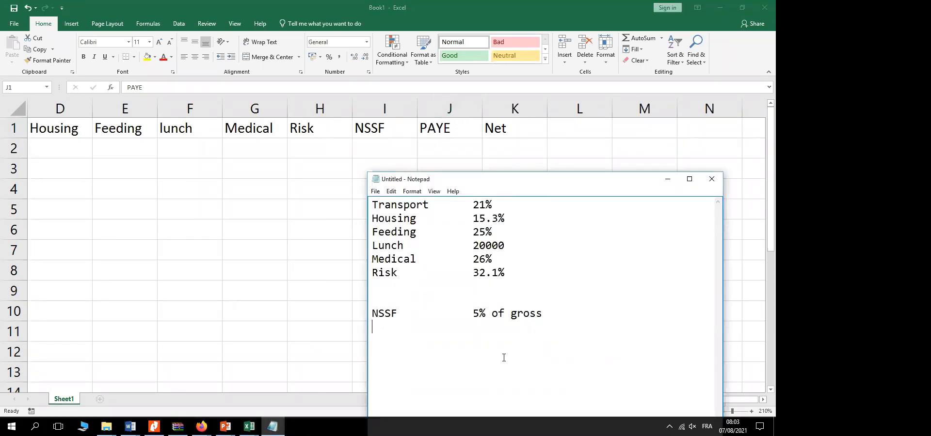
pyautogui.write('PA')
pyautogui.write('YE\t\t30%')
# - Review the payroll columns from Basic pay to Net in Excel against the rates listed in Notepad
pyautogui.click(60, 153)
pyautogui.click(59, 151)
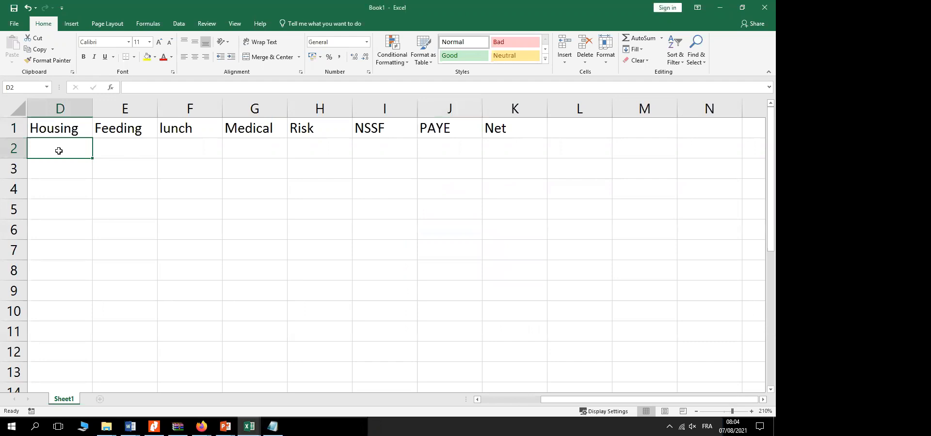
pyautogui.click(478, 400)
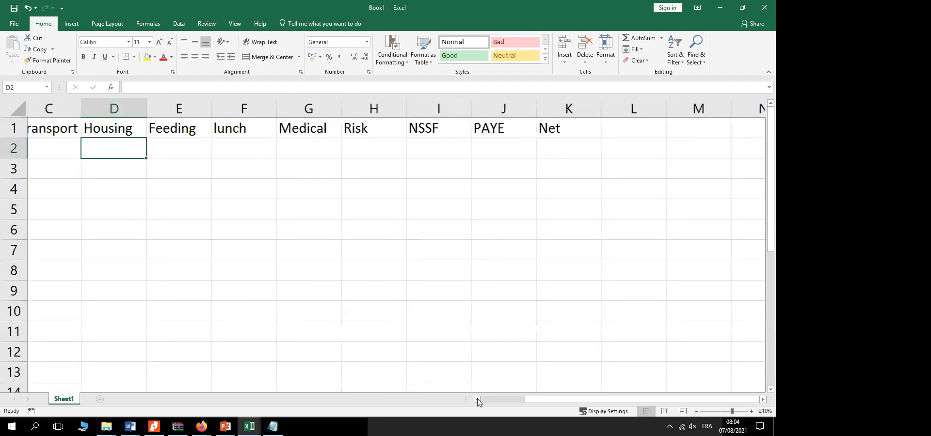
pyautogui.click(477, 400)
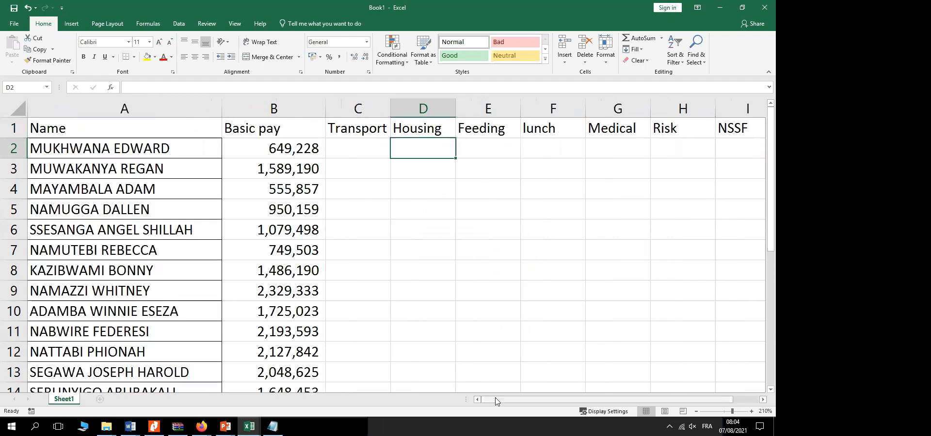
pyautogui.moveTo(496, 401); pyautogui.dragTo(527, 400)
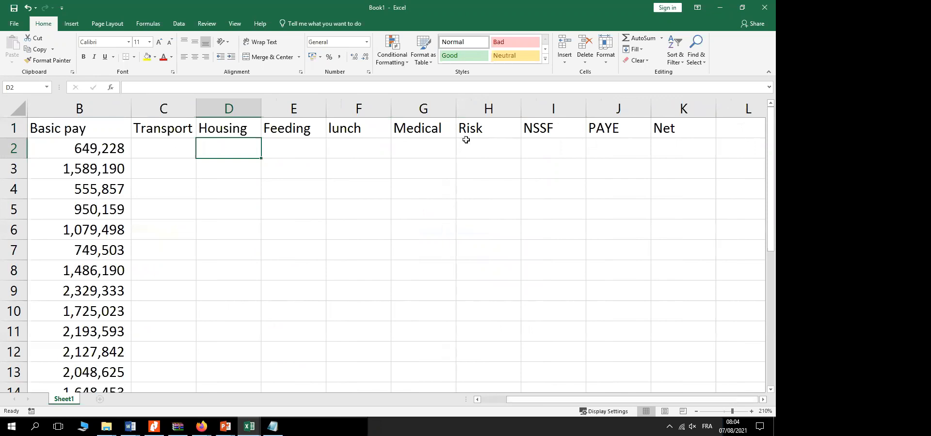
pyautogui.click(611, 141)
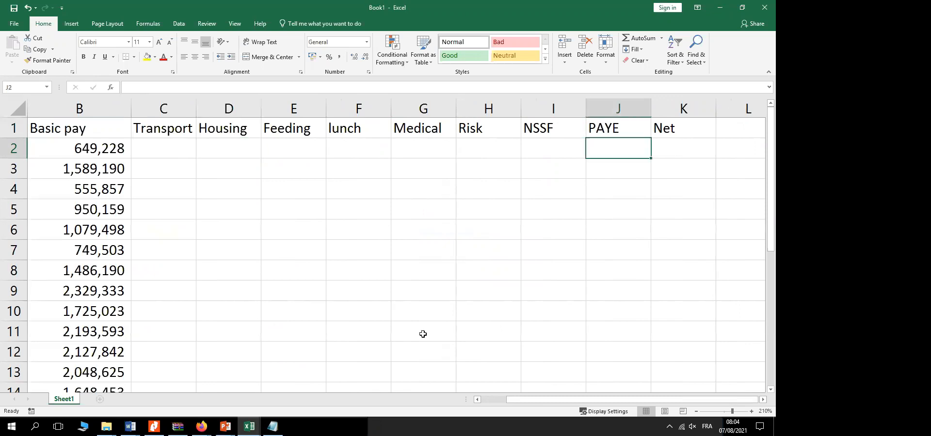
pyautogui.hotkey('alt', 'Tab')
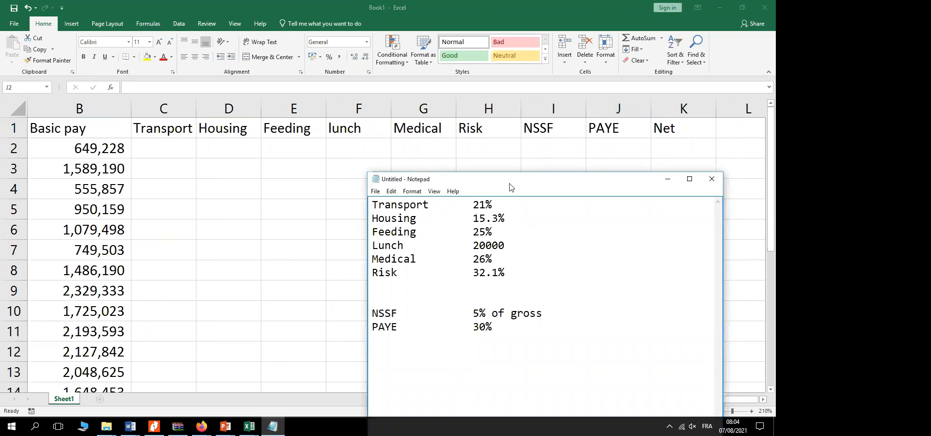
pyautogui.moveTo(509, 187); pyautogui.dragTo(515, 198)
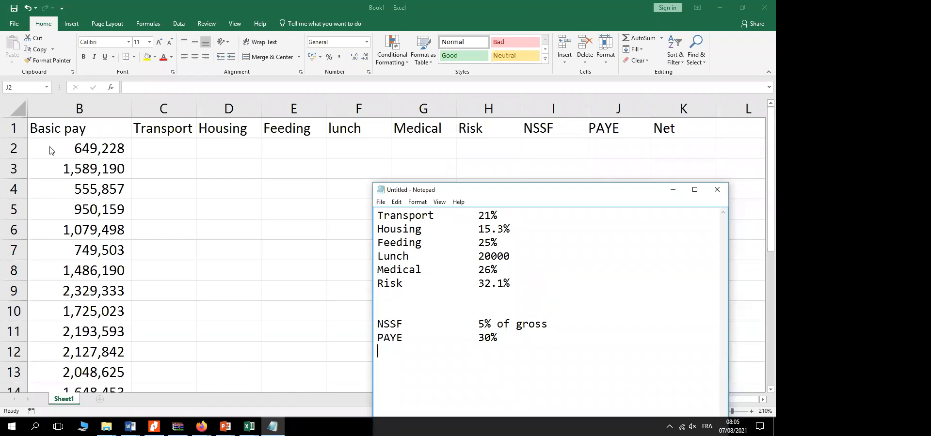
pyautogui.click(90, 150)
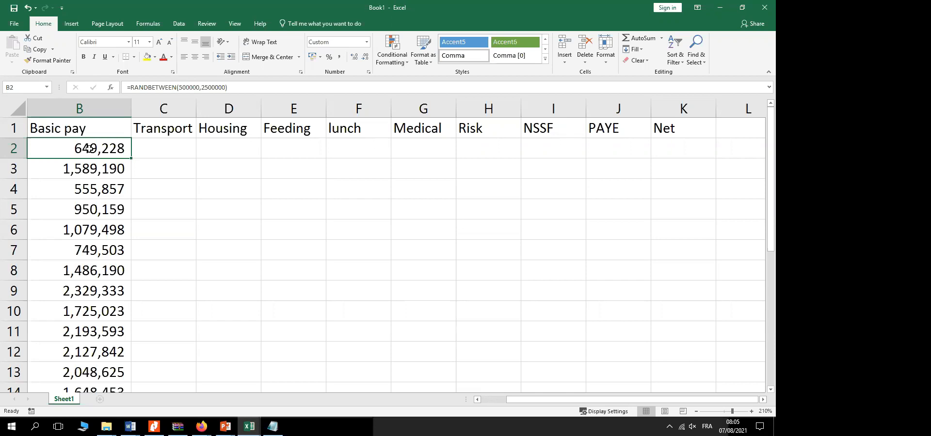
pyautogui.click(274, 427)
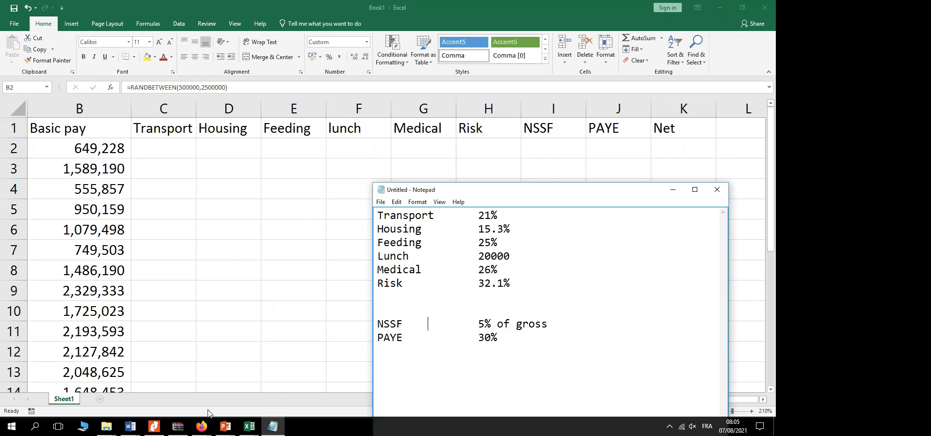
# - Check the Zoom meeting and its participants in Firefox, and return to the Book1 workbook in Excel
pyautogui.click(202, 428)
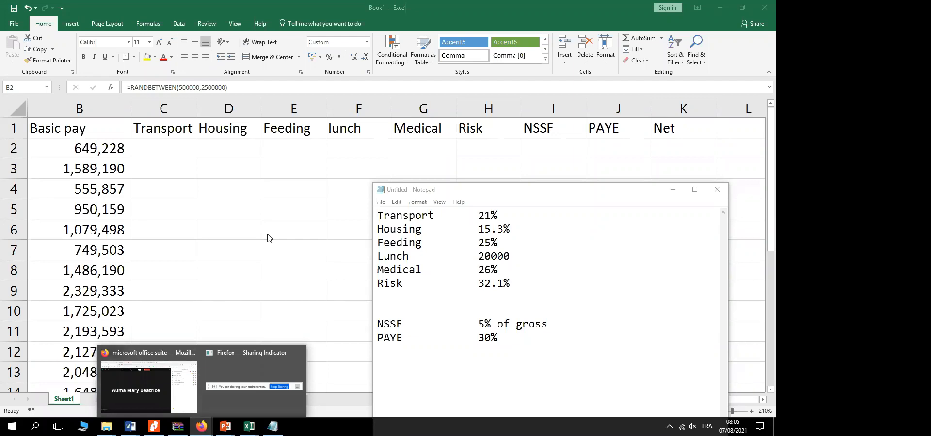
pyautogui.click(153, 406)
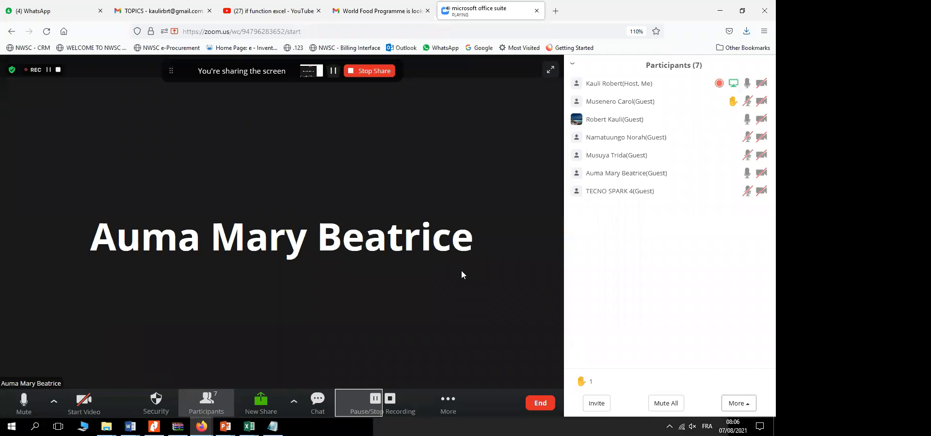
pyautogui.moveTo(283, 431)
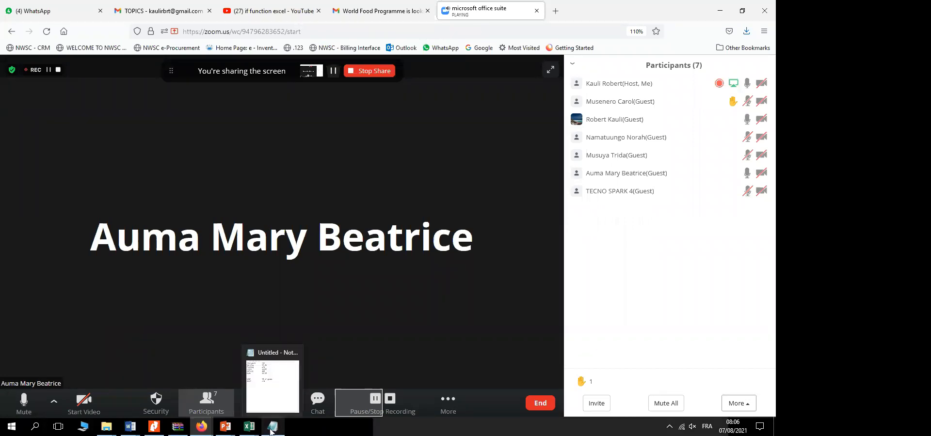
pyautogui.click(273, 431)
pyautogui.click(248, 429)
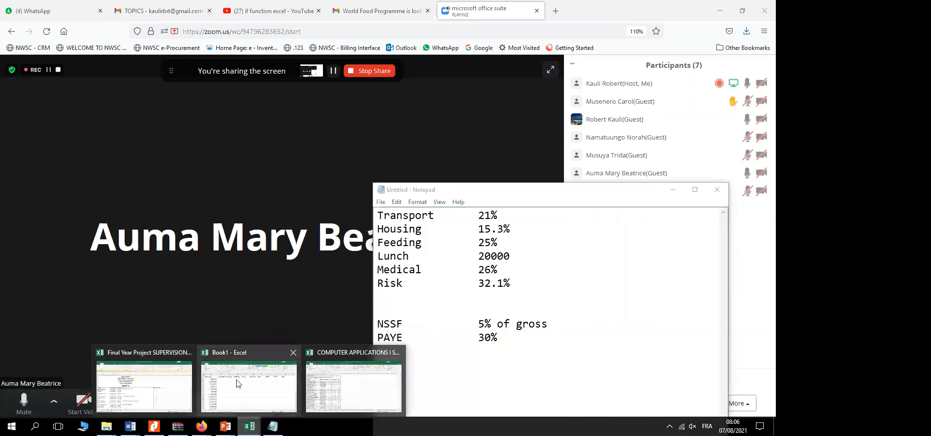
pyautogui.click(238, 384)
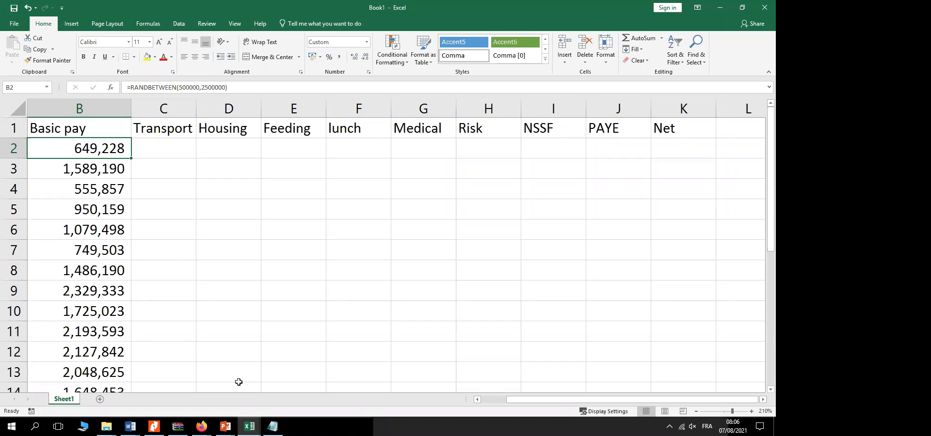
pyautogui.click(201, 426)
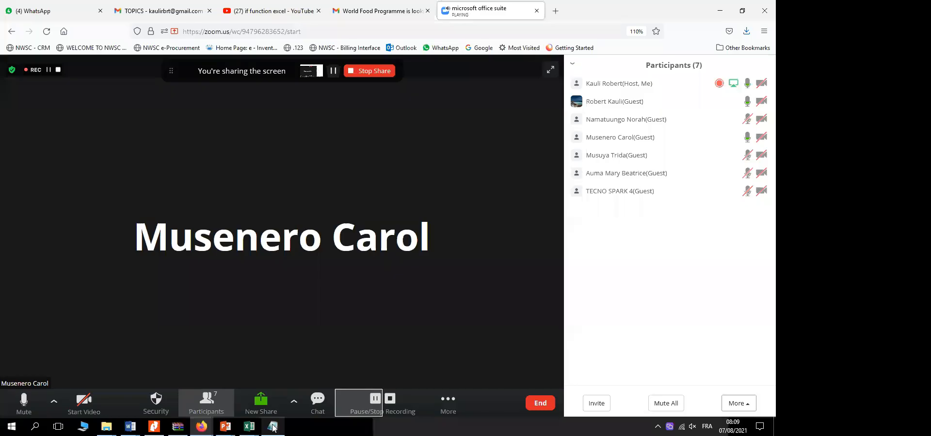
# - Switch from the Zoom meeting in Firefox to the Book1 workbook in Excel, with the Notepad rates in front of it
pyautogui.moveTo(254, 427)
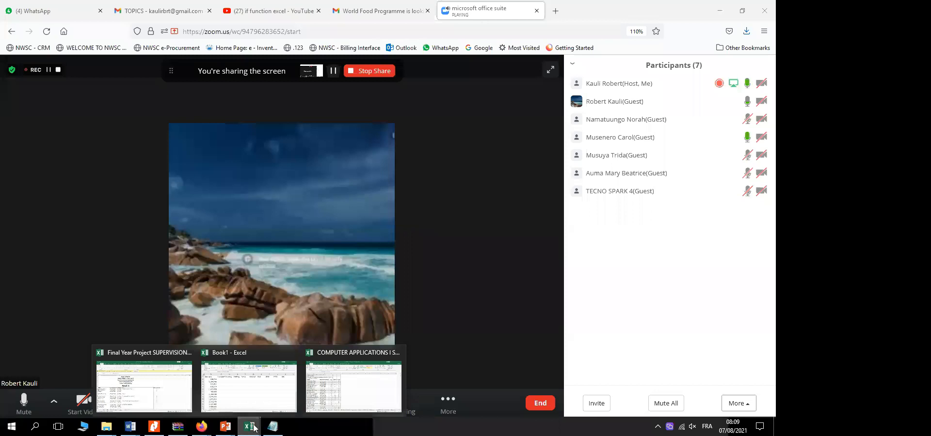
pyautogui.click(254, 427)
pyautogui.click(273, 429)
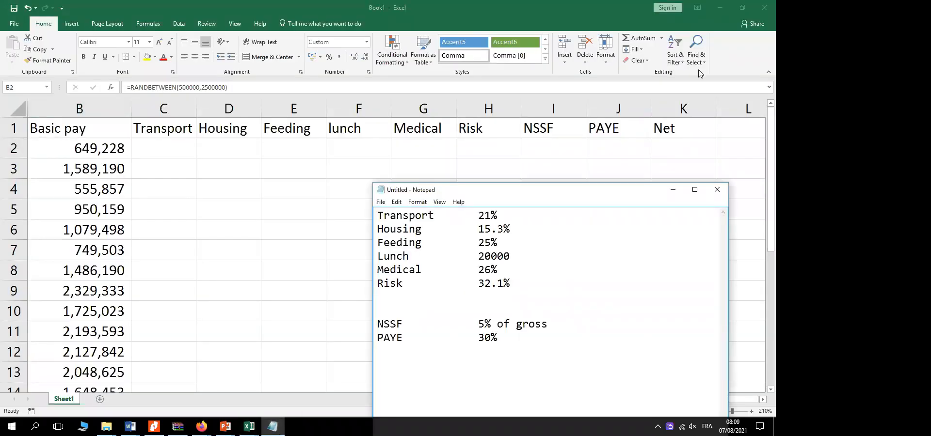
# - Restore the Book1 window from full screen and stretch it to the top and left edges of the desktop
pyautogui.click(741, 9)
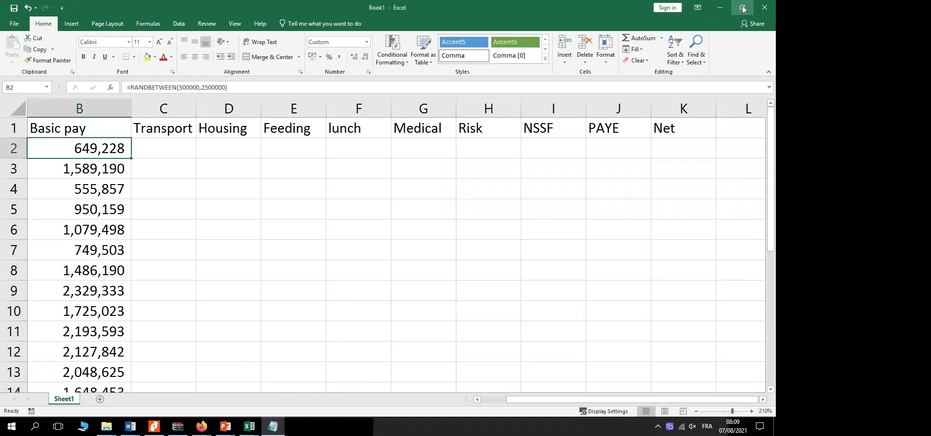
pyautogui.click(742, 9)
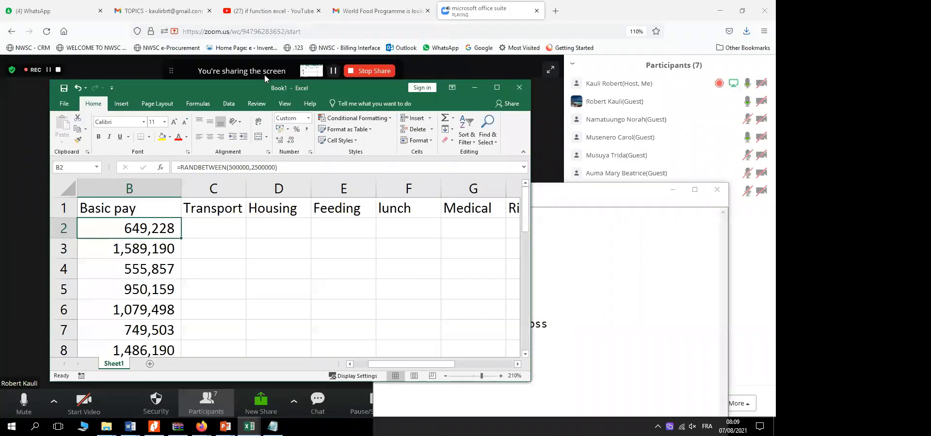
pyautogui.moveTo(264, 79); pyautogui.dragTo(264, 0)
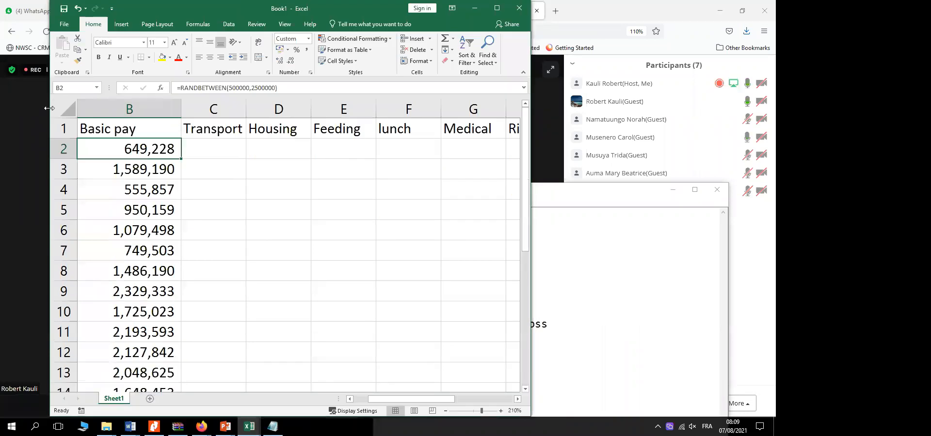
pyautogui.moveTo(49, 108); pyautogui.dragTo(1, 108)
# - Bring the Notepad rates forward, place them against the desktop's right edge beside the Basic pay to lunch columns, and switch to Firefox
pyautogui.hotkey('alt', 'Tab')
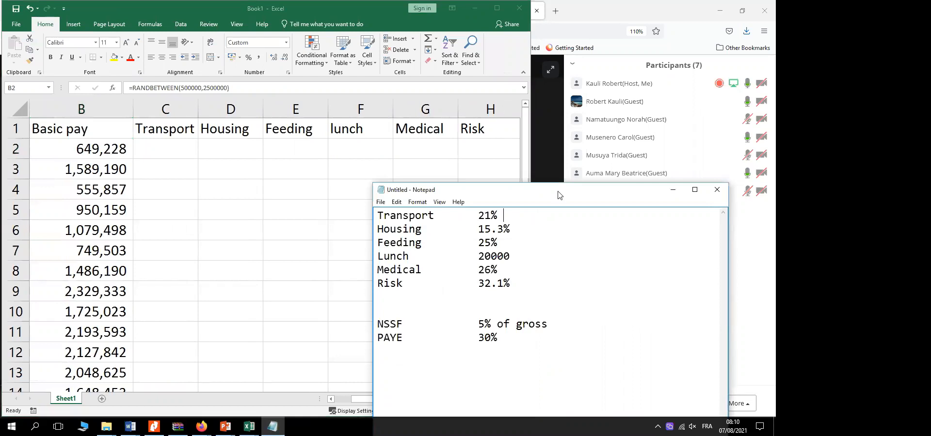
pyautogui.moveTo(559, 195); pyautogui.dragTo(606, 92)
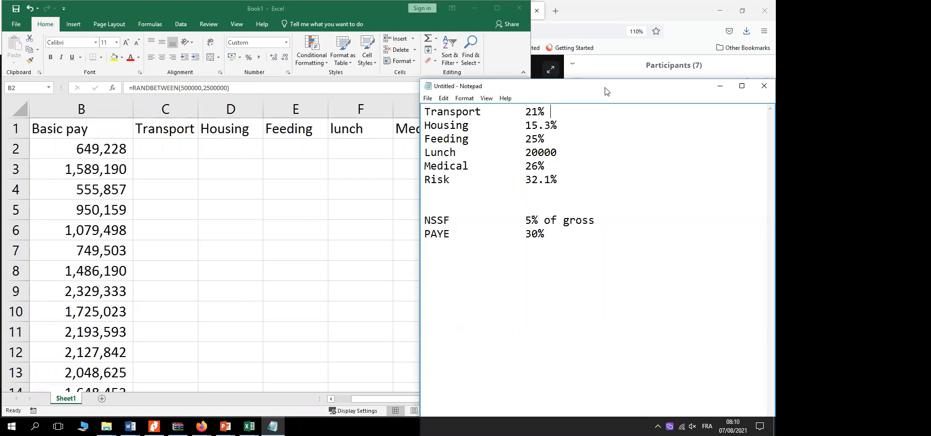
pyautogui.click(203, 427)
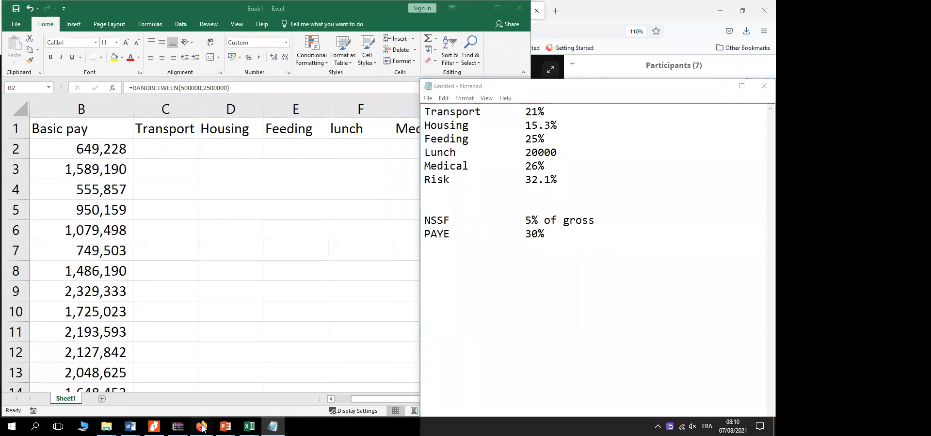
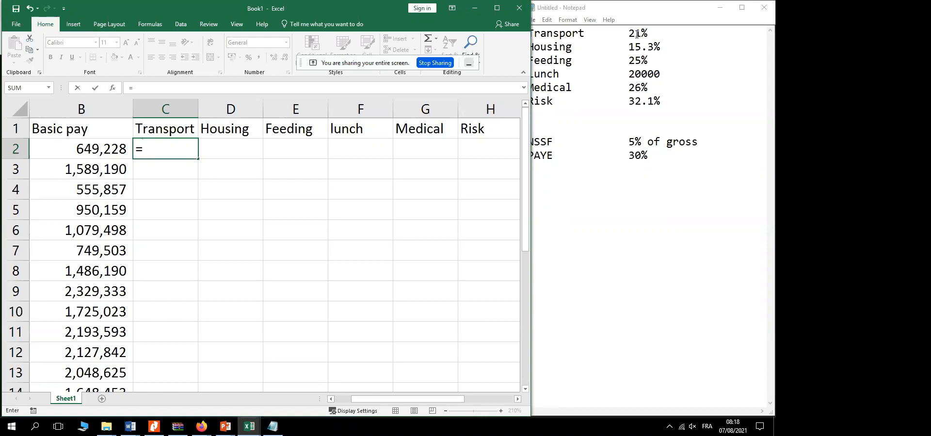
# - Complete the first employee's Transport formula in C2 as =B2*21%
pyautogui.click(83, 149)
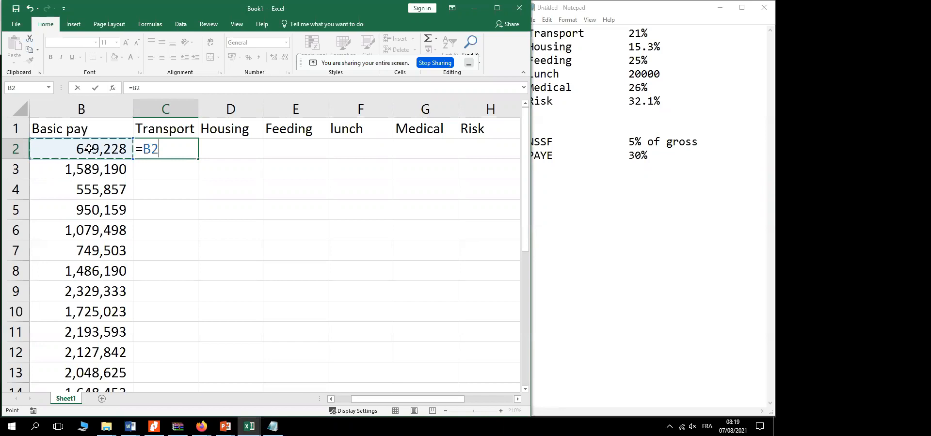
pyautogui.write('*21%')
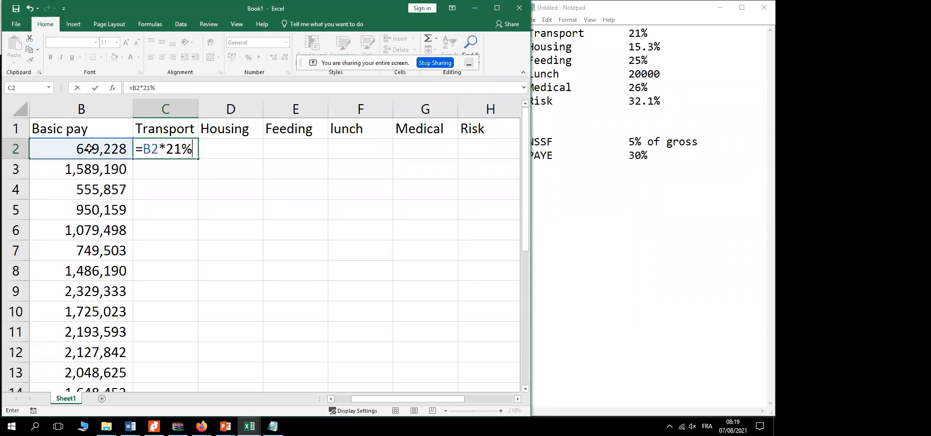
pyautogui.press('Return')
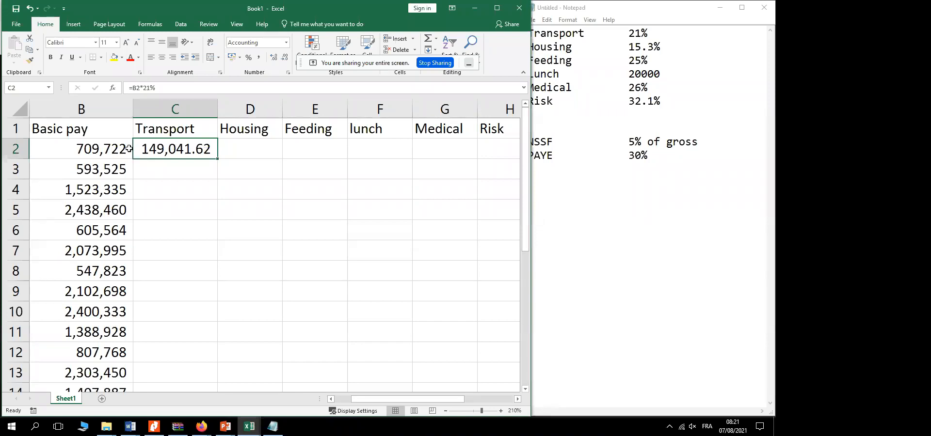
# - Calculate the first employee's Housing allowance in D2 with the formula =15.3%*B2, using the rate from the Notepad list
pyautogui.click(244, 145)
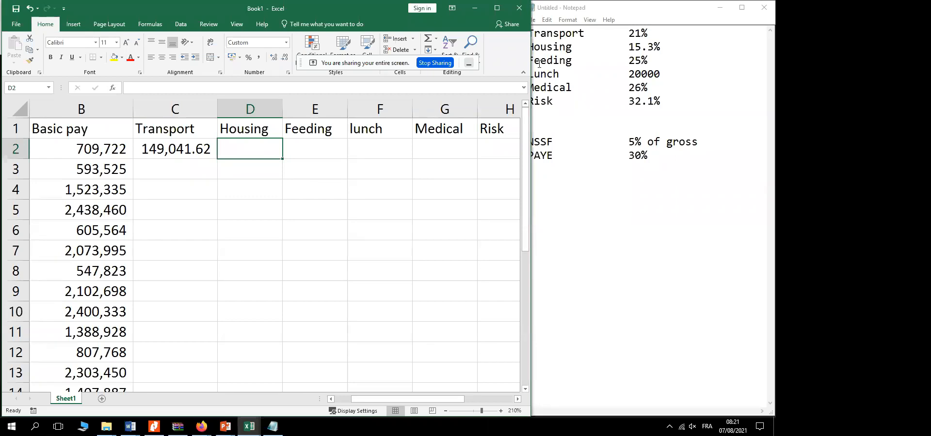
pyautogui.click(581, 74)
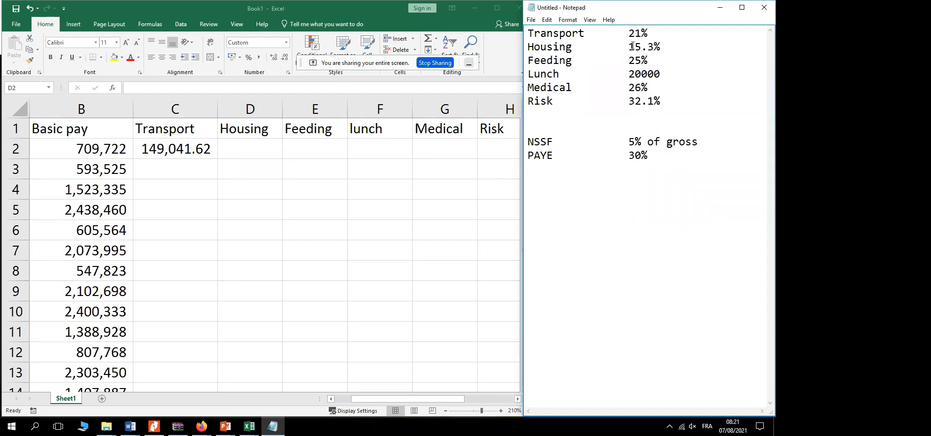
pyautogui.click(248, 144)
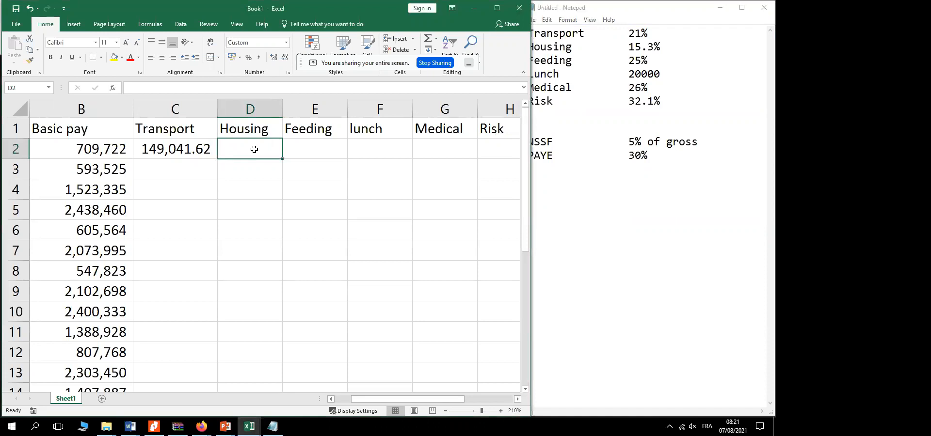
pyautogui.write('=')
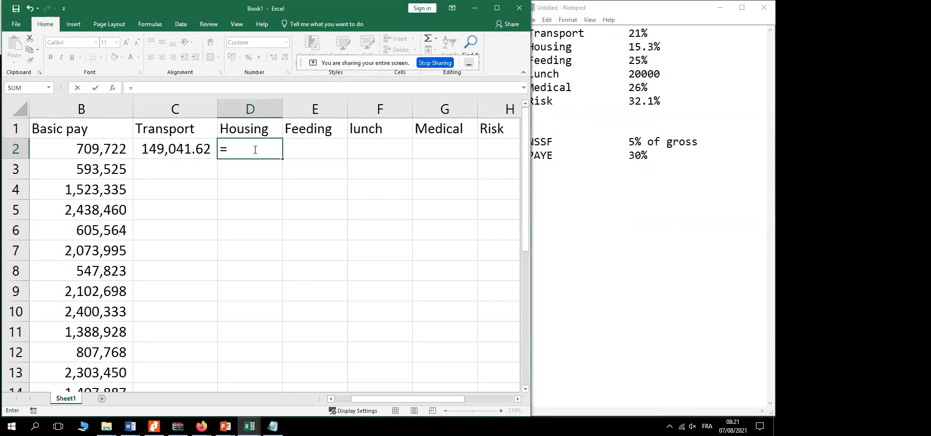
pyautogui.write('15.3%*')
pyautogui.click(91, 150)
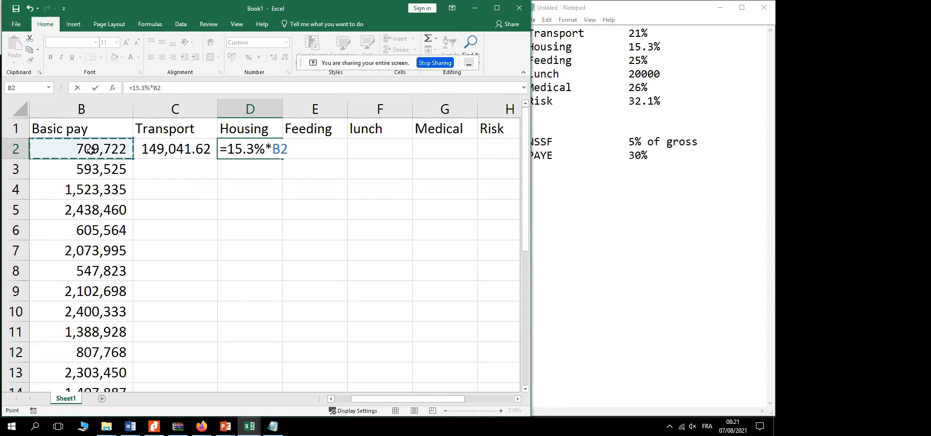
pyautogui.press('Return')
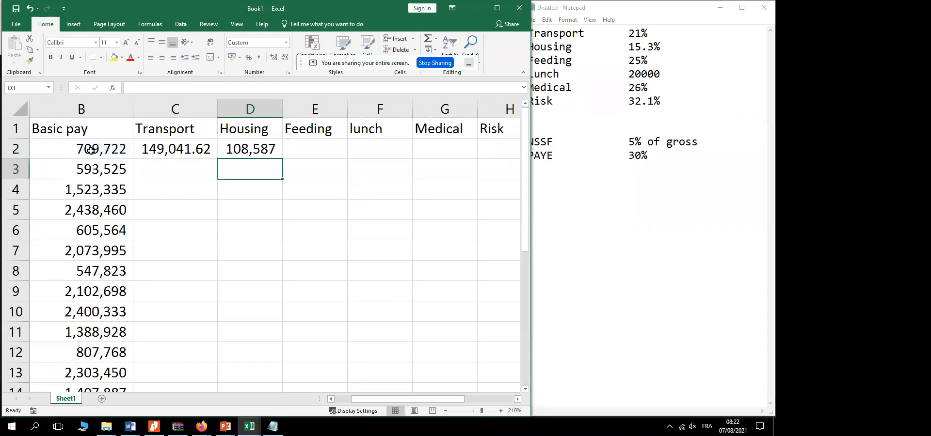
# - Calculate the first employee's Feeding allowance in E2 with the formula =25%*B2
pyautogui.click(304, 145)
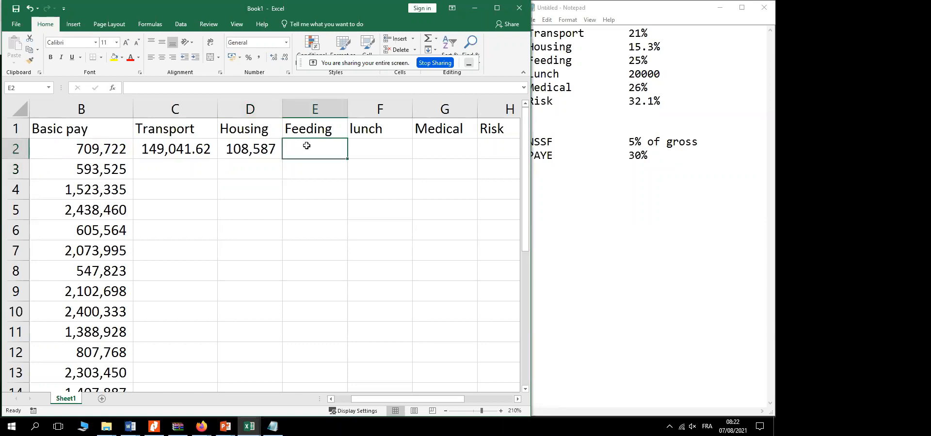
pyautogui.write('=')
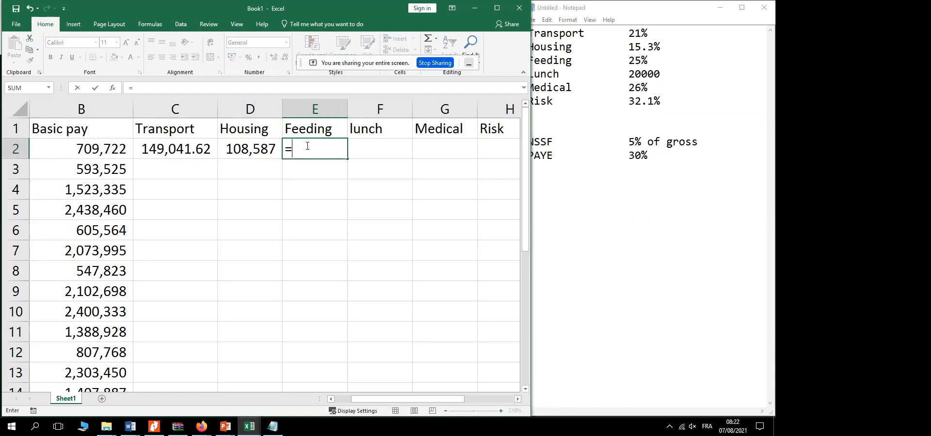
pyautogui.write('25%*')
pyautogui.click(96, 149)
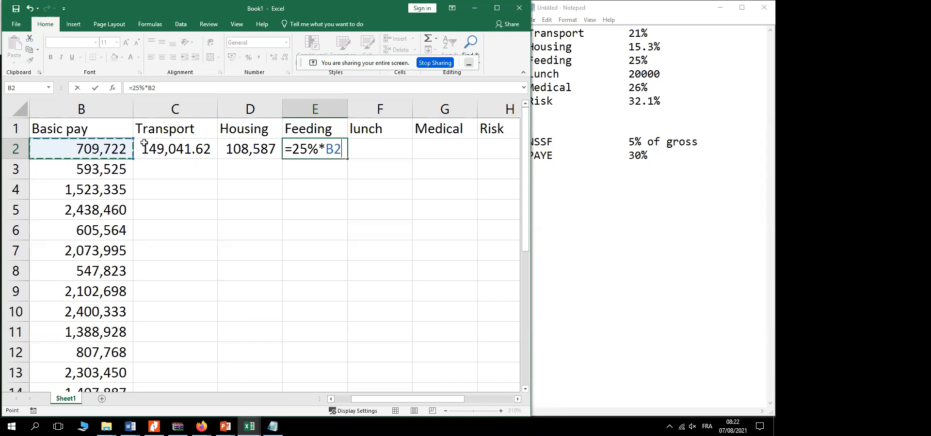
pyautogui.press('Return')
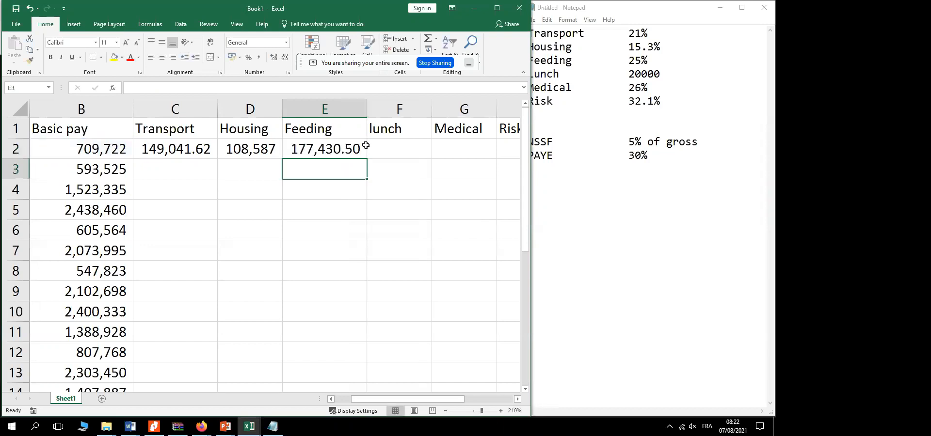
pyautogui.click(387, 147)
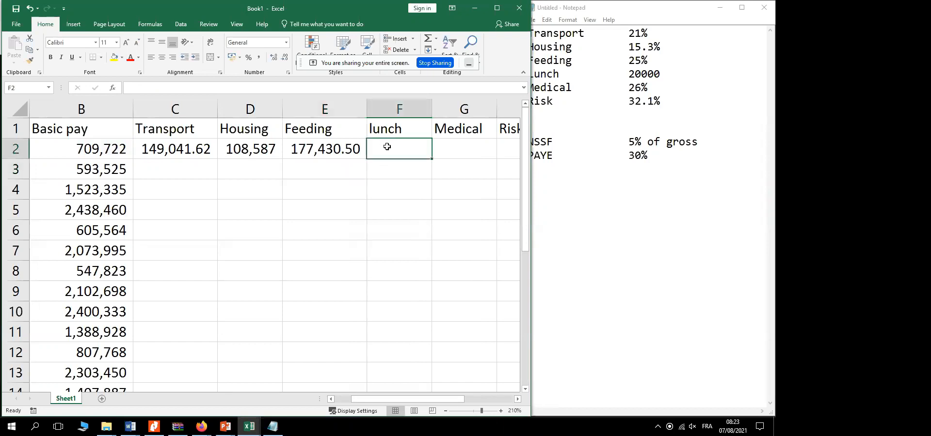
pyautogui.write('=')
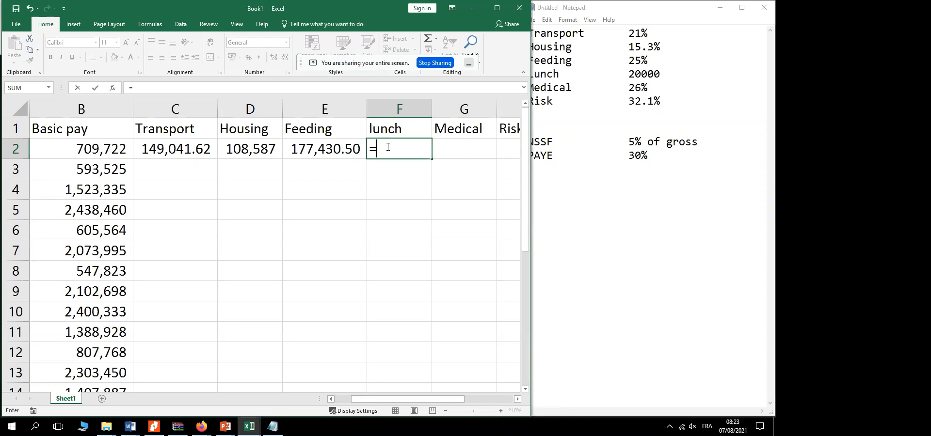
pyautogui.press('BackSpace')
# - Leave the lunch cell empty and calculate the first employee's Medical allowance in G2 with the formula =26%*B2
pyautogui.click(458, 149)
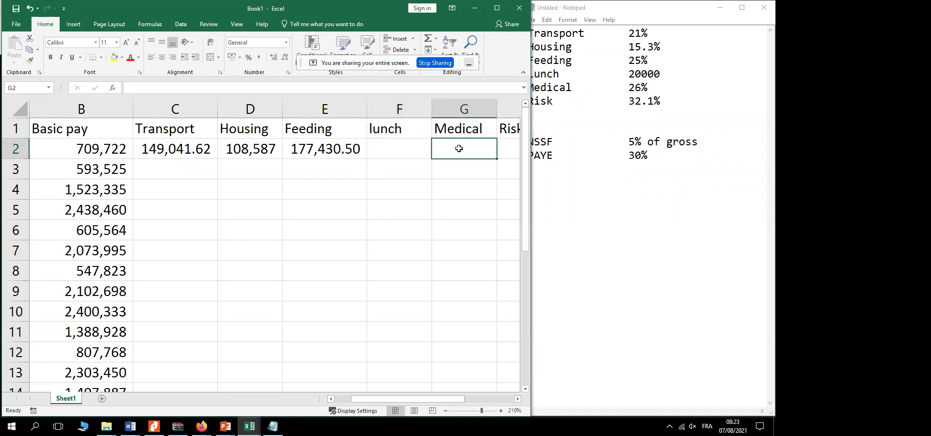
pyautogui.doubleClick(458, 148)
pyautogui.write('=2')
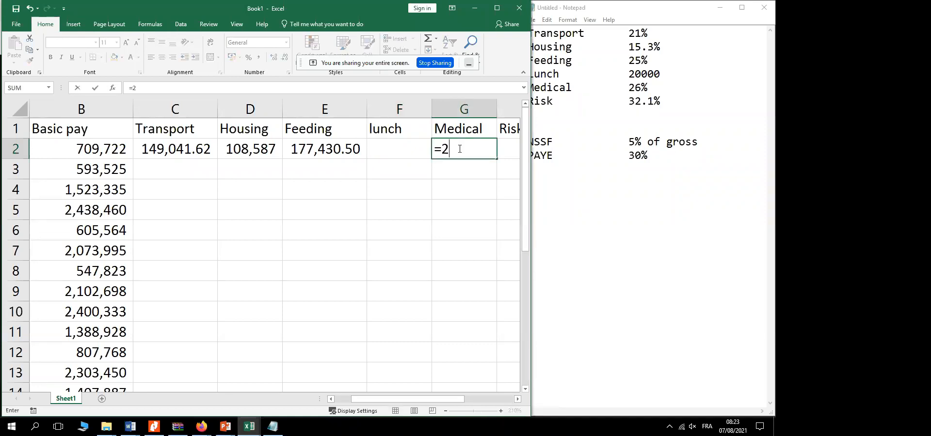
pyautogui.write('6%*')
pyautogui.click(89, 148)
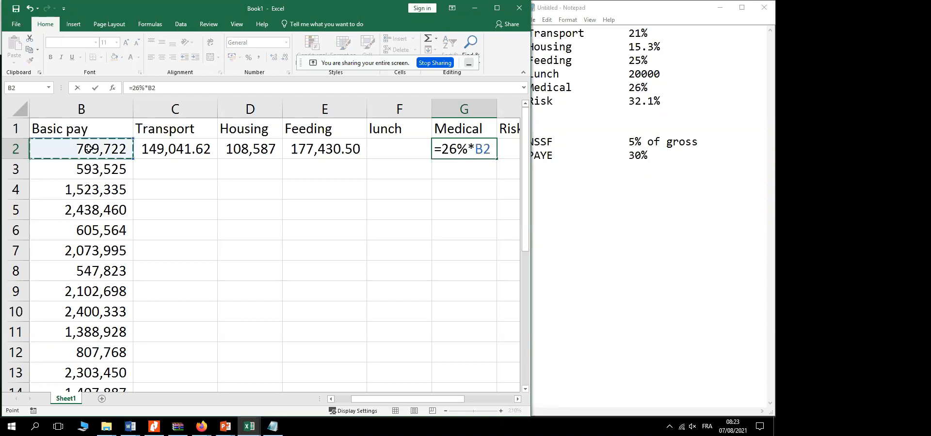
pyautogui.press('Return')
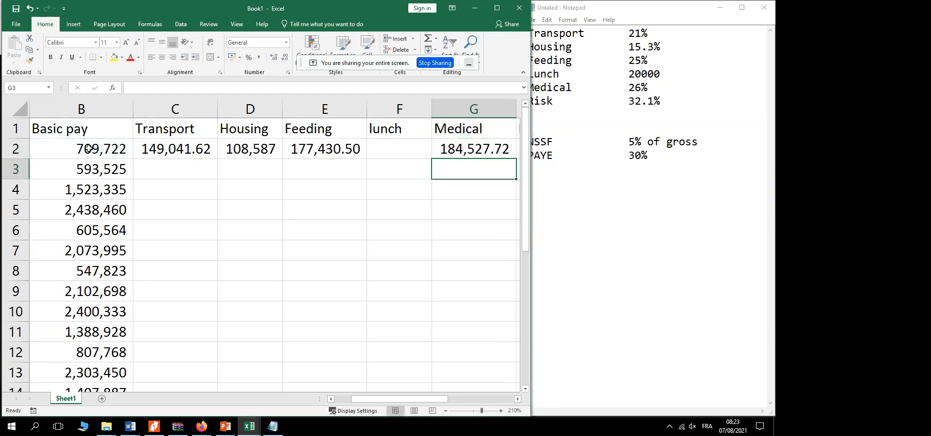
# - Enter the first employee's Risk calculation in H2 as 32.1%*b2
pyautogui.click(518, 400)
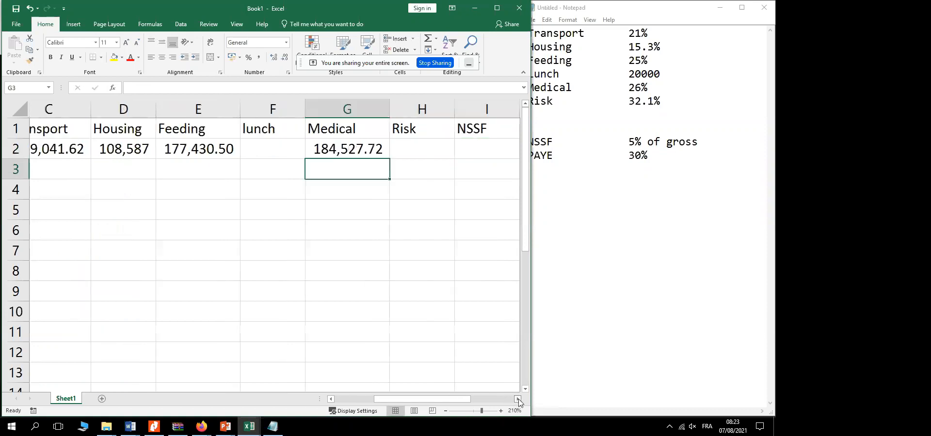
pyautogui.click(518, 399)
pyautogui.click(351, 149)
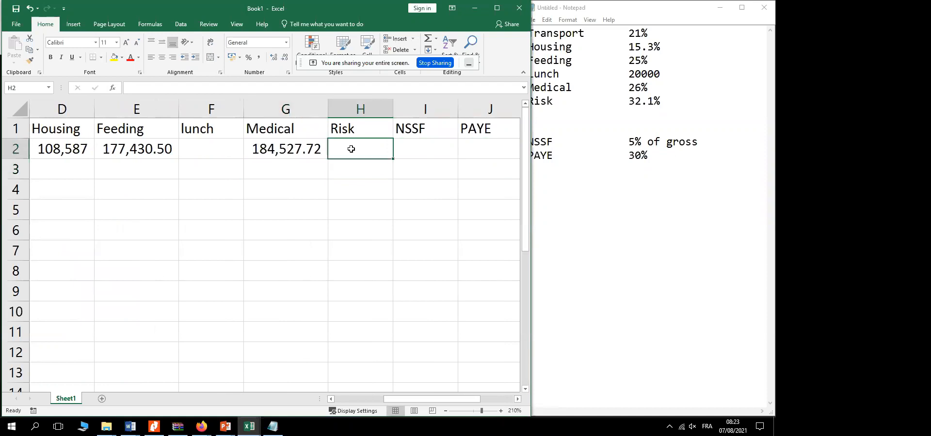
pyautogui.write('32.1%*bé')
pyautogui.press('BackSpace')
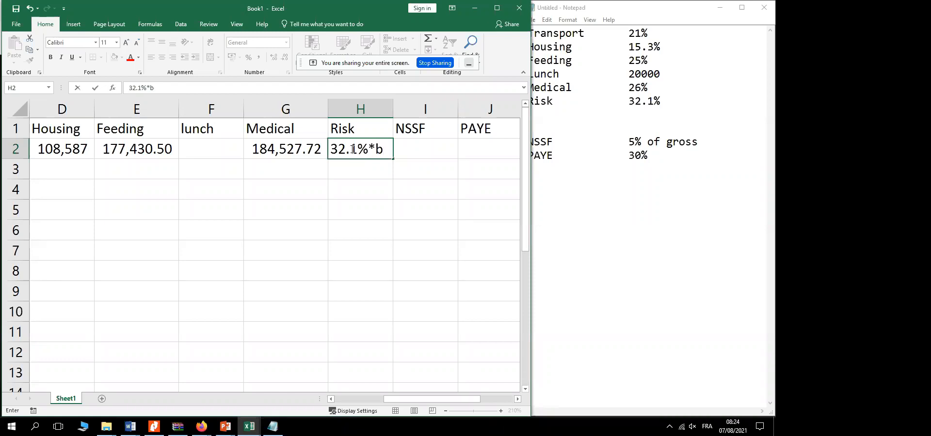
pyautogui.write('2')
pyautogui.press('Return')
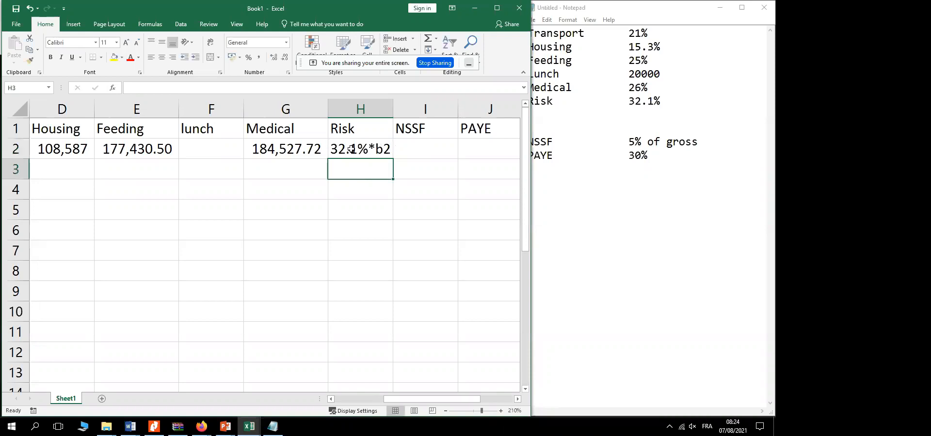
# - Turn the Risk entry in H2 into a formula by adding an equals sign in front, giving =32.1%*b2
pyautogui.doubleClick(334, 147)
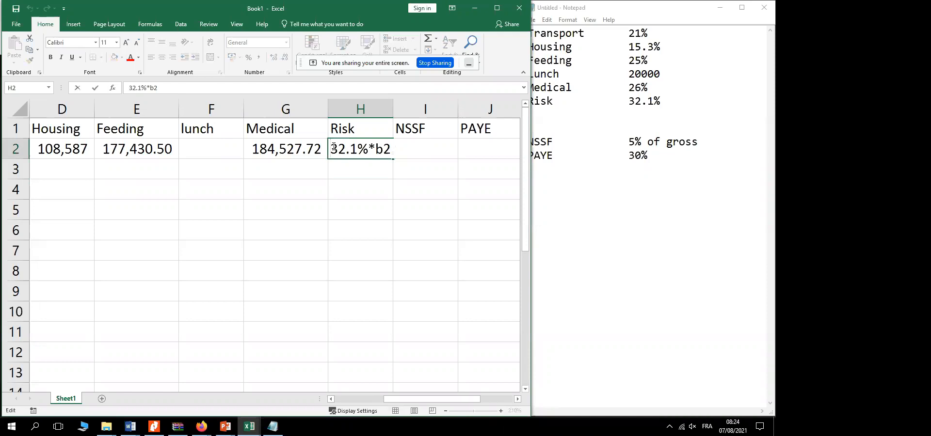
pyautogui.write('=')
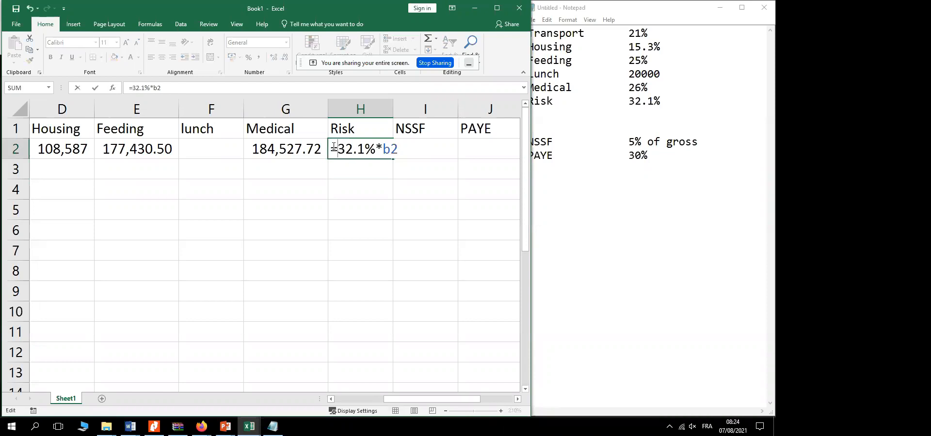
pyautogui.press('Return')
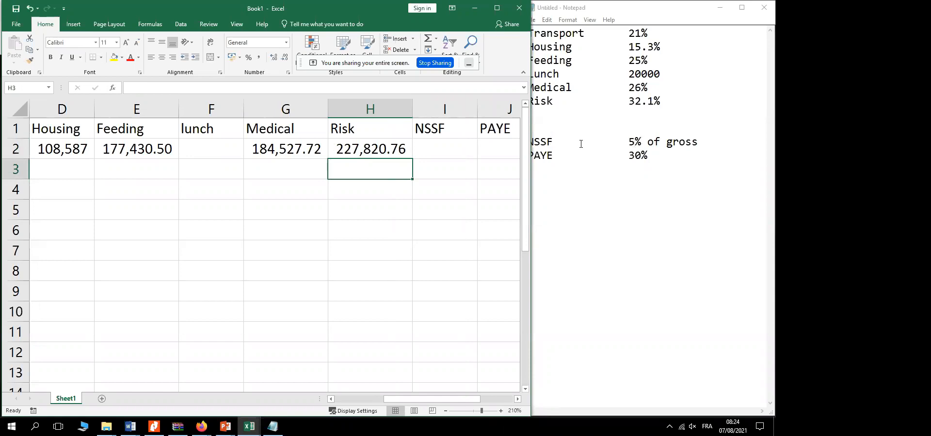
# - Fill the Transport formula from C2 down through C10
pyautogui.click(497, 129)
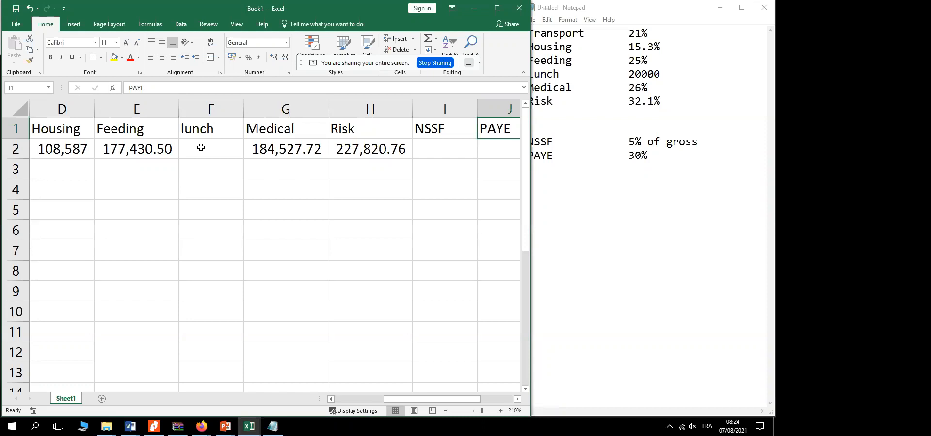
pyautogui.click(331, 399)
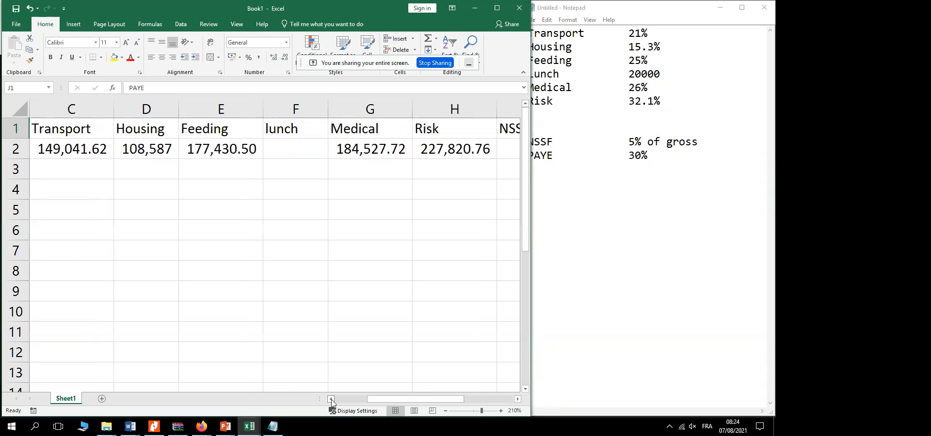
pyautogui.click(331, 399)
pyautogui.click(331, 399)
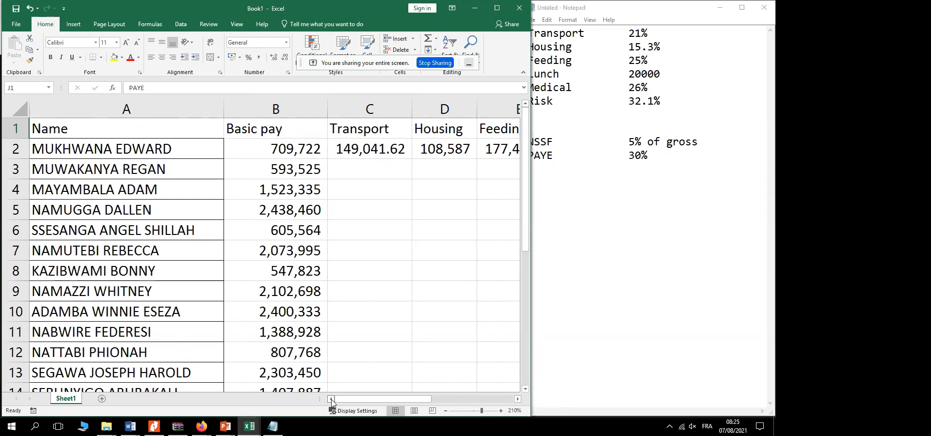
pyautogui.click(359, 151)
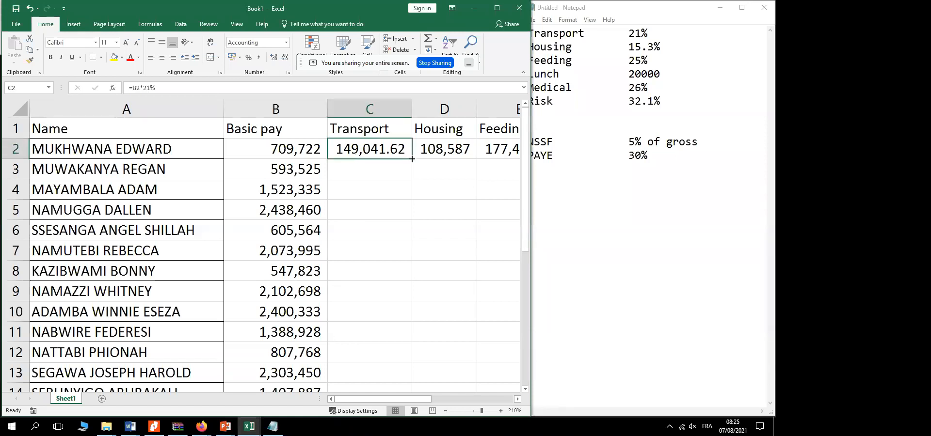
pyautogui.moveTo(412, 158); pyautogui.dragTo(388, 312)
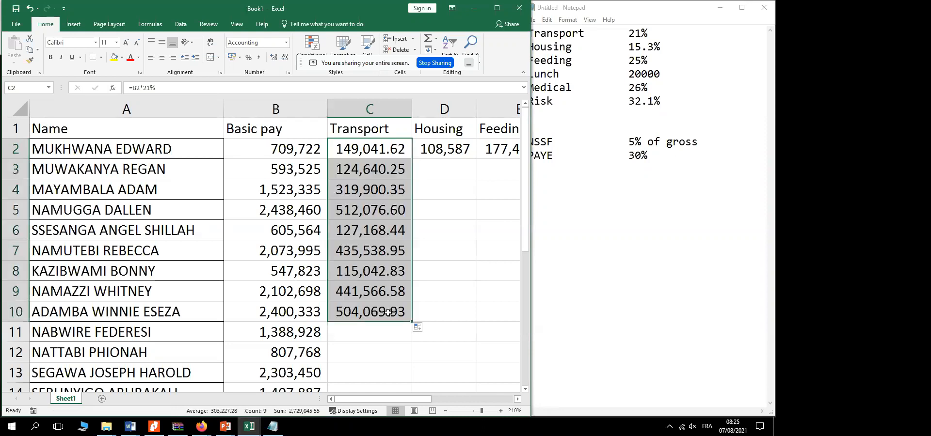
# - Examine the Transport formulas in C2 and C3 to compare their Basic pay cell references
pyautogui.click(353, 148)
pyautogui.doubleClick(353, 148)
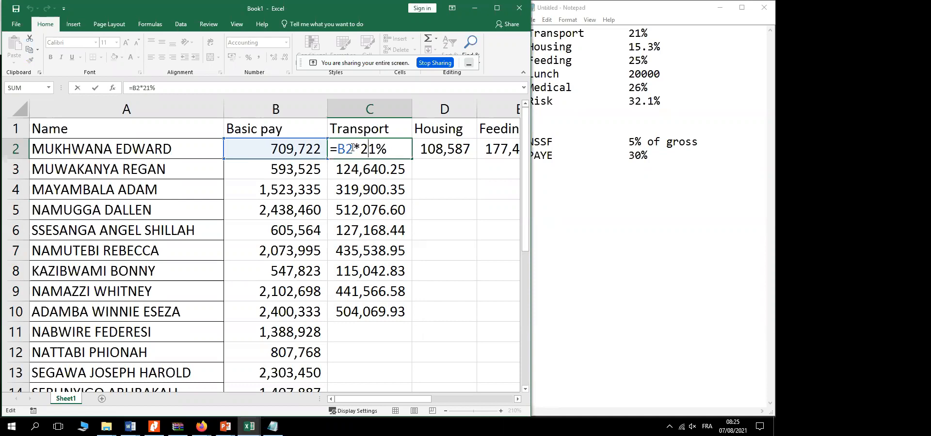
pyautogui.press('Return')
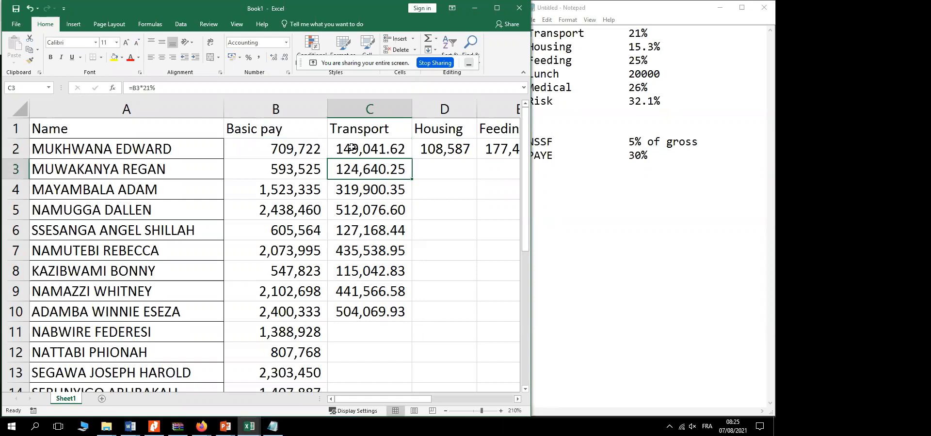
pyautogui.click(357, 147)
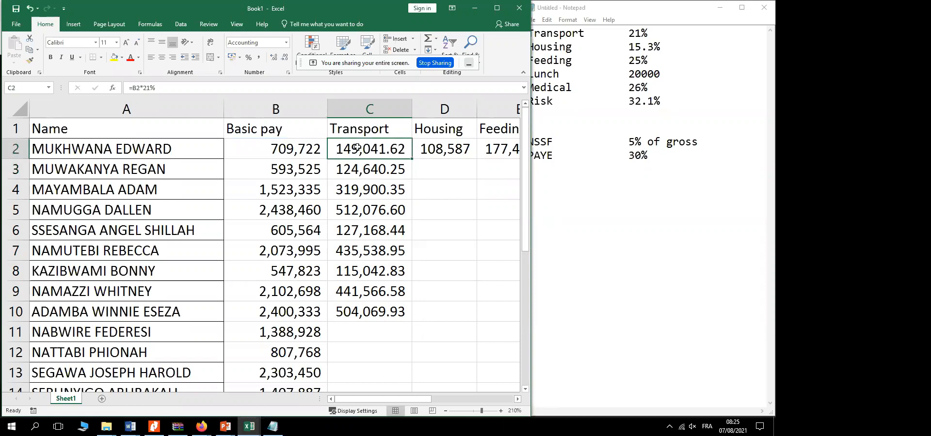
pyautogui.click(353, 170)
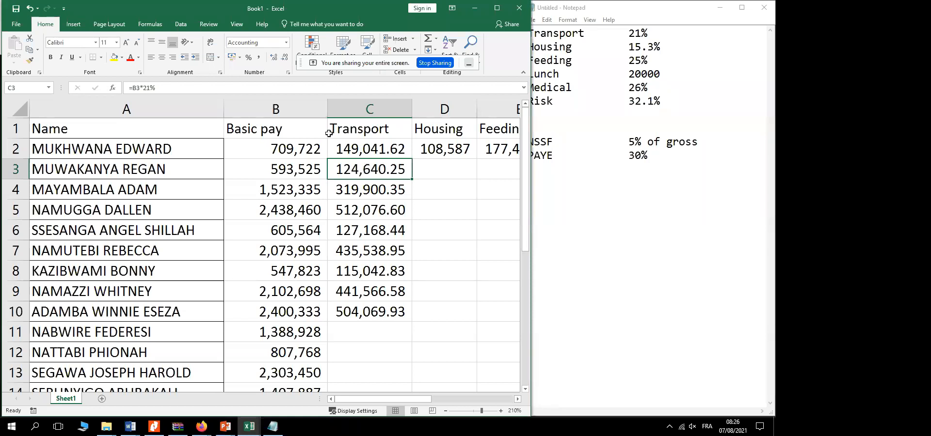
# - Highlight the Transport amounts, filling C3 with yellow and C2 with light green
pyautogui.click(114, 58)
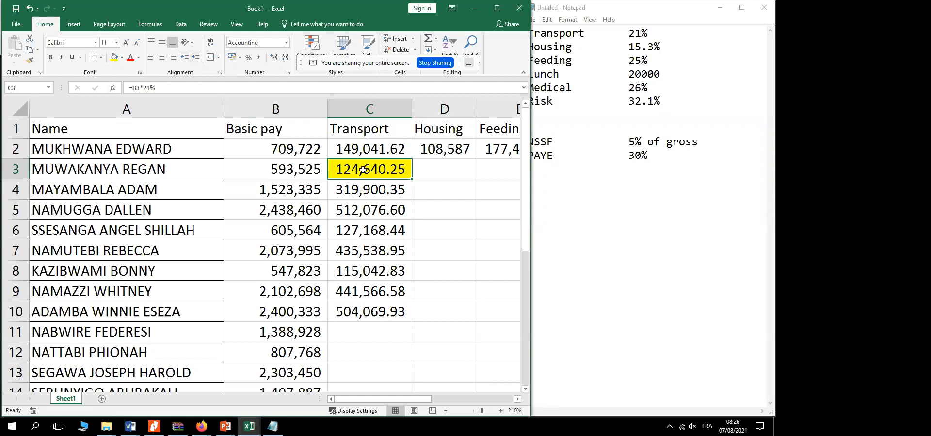
pyautogui.click(354, 149)
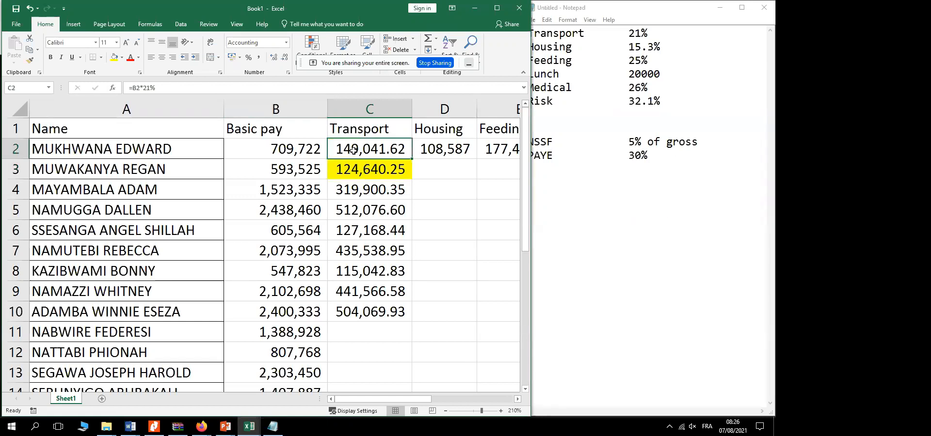
pyautogui.click(123, 57)
pyautogui.click(124, 137)
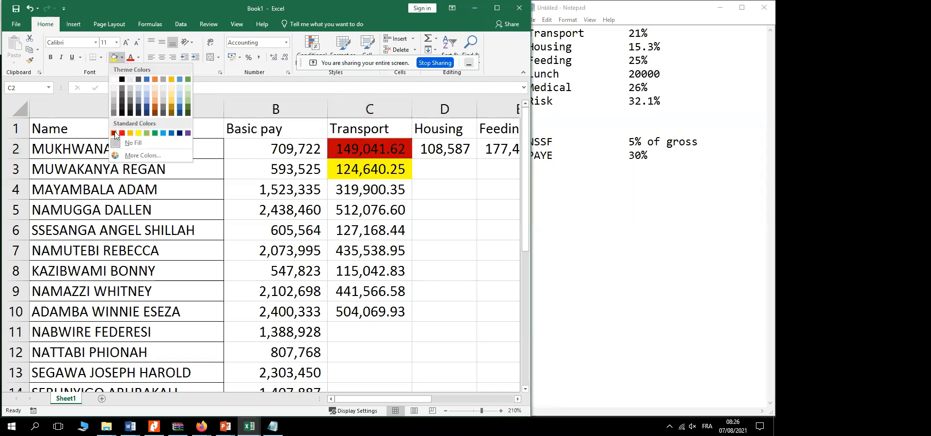
pyautogui.click(122, 58)
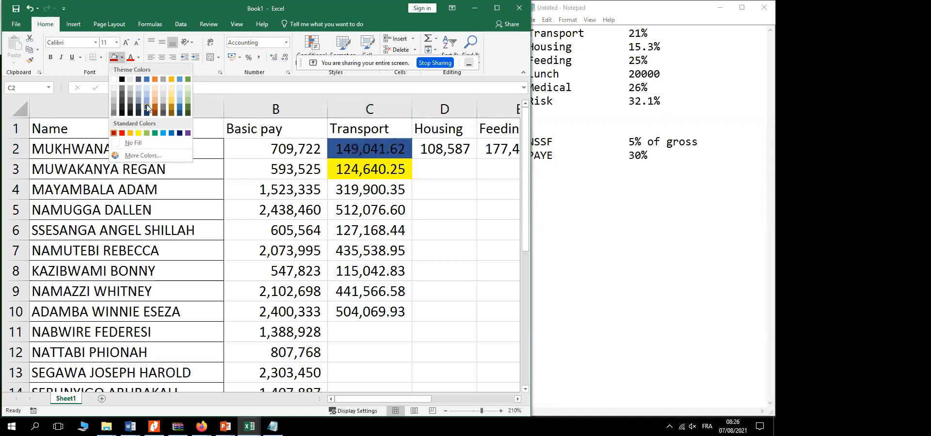
pyautogui.click(189, 105)
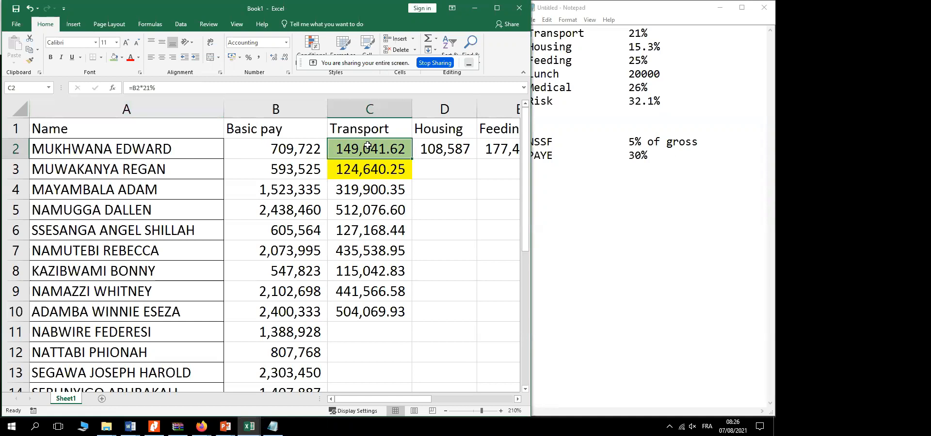
# - Examine the Transport formulas in C3, C4 and C7 to see which Basic pay cell each one references
pyautogui.click(354, 170)
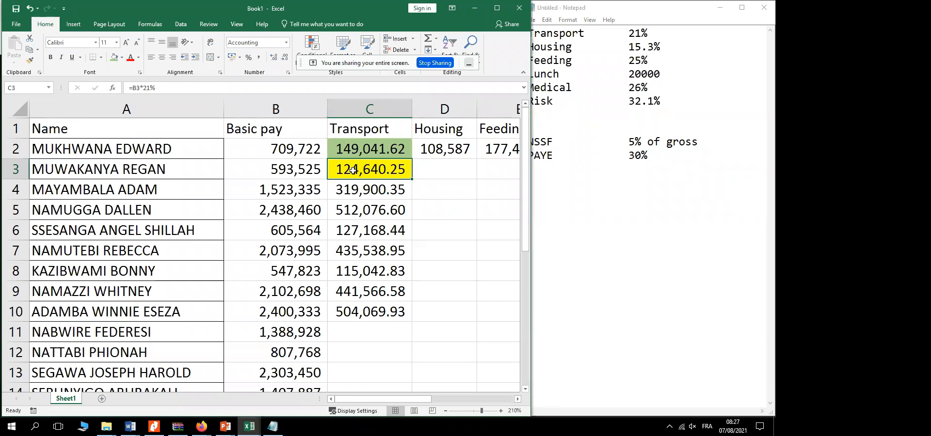
pyautogui.click(497, 8)
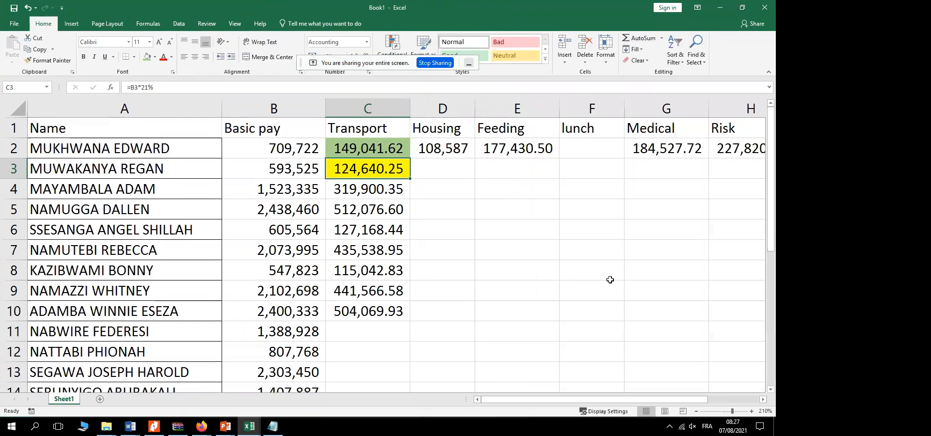
pyautogui.click(752, 412)
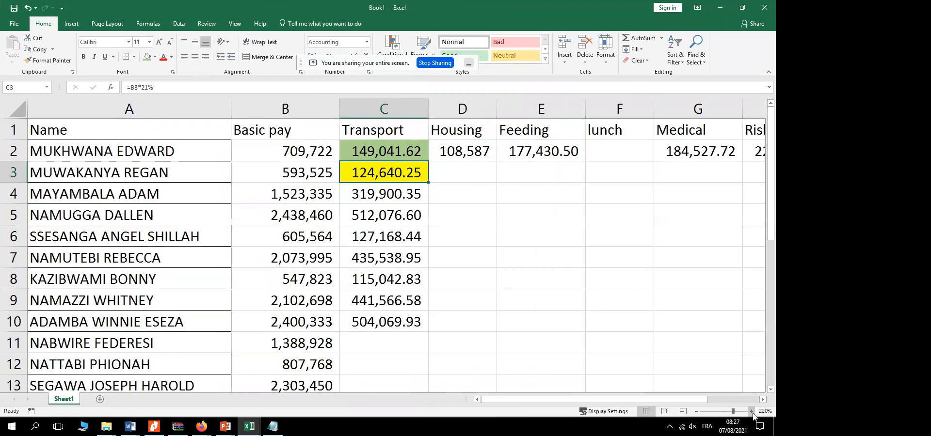
pyautogui.click(751, 412)
pyautogui.click(752, 411)
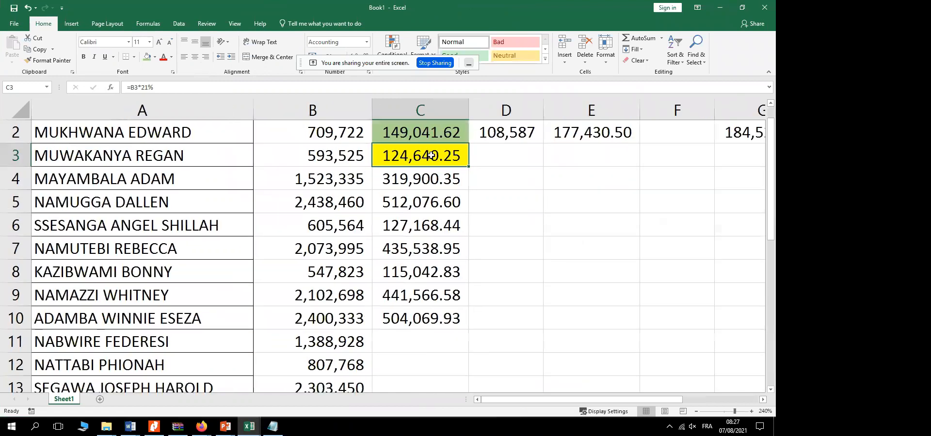
pyautogui.doubleClick(409, 155)
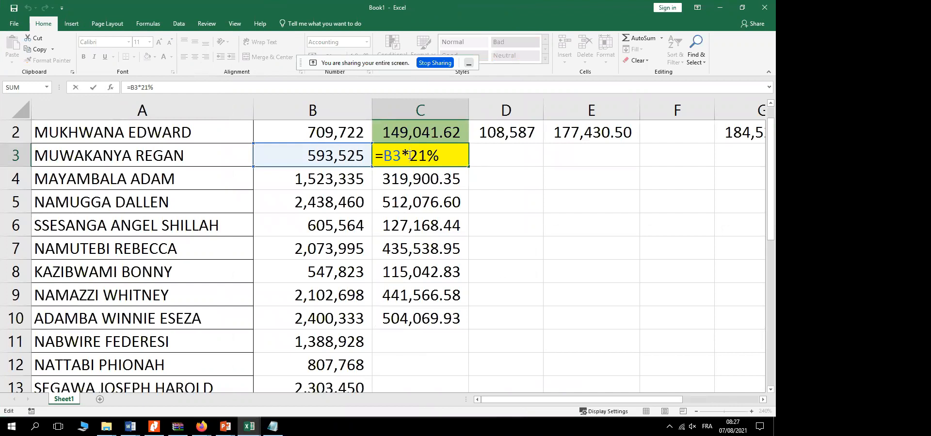
pyautogui.press('Return')
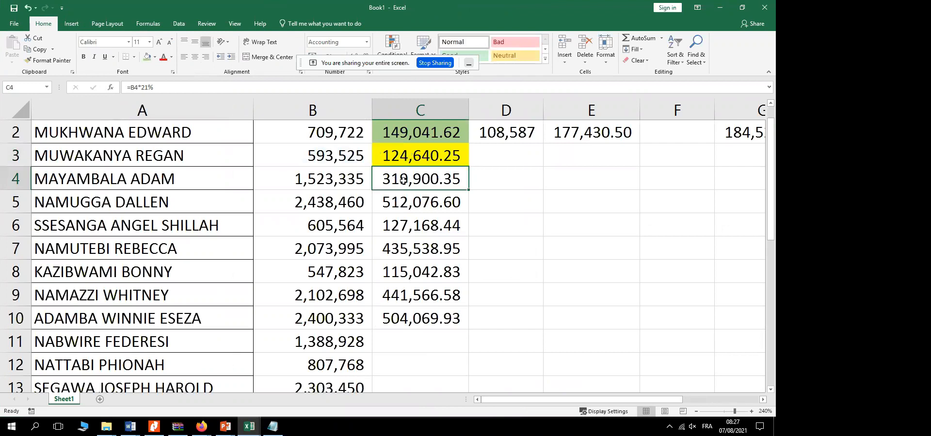
pyautogui.doubleClick(402, 181)
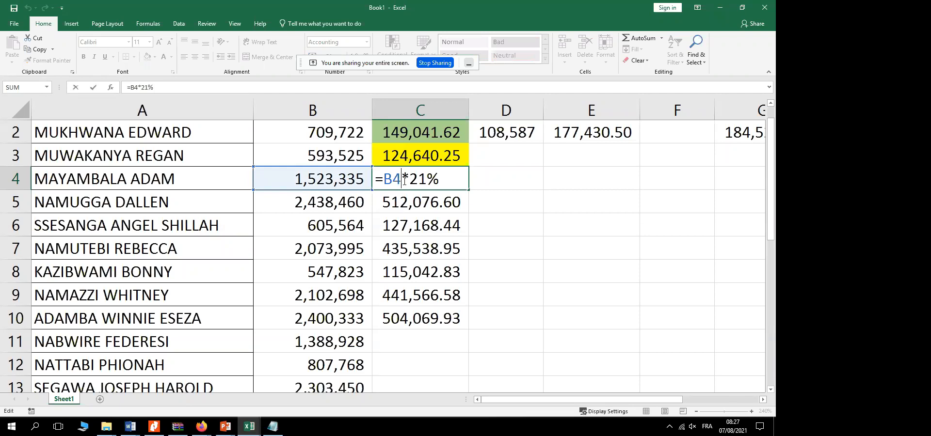
pyautogui.doubleClick(401, 248)
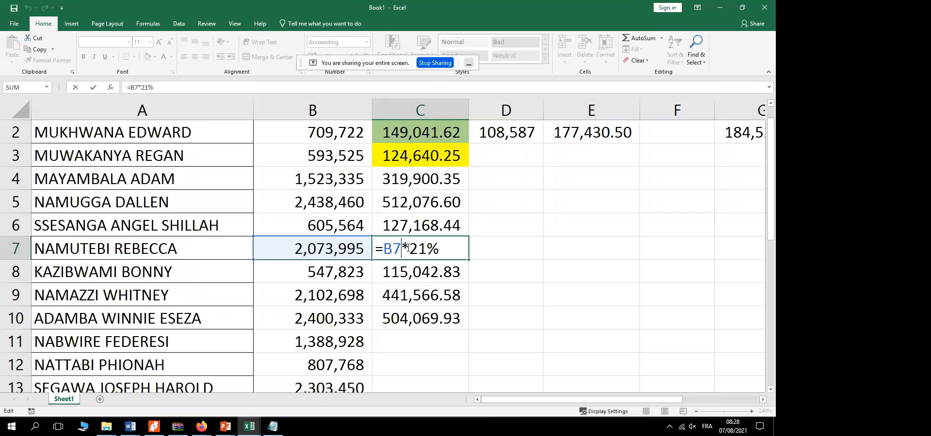
# - Insert a blank row above the heading row
pyautogui.click(771, 104)
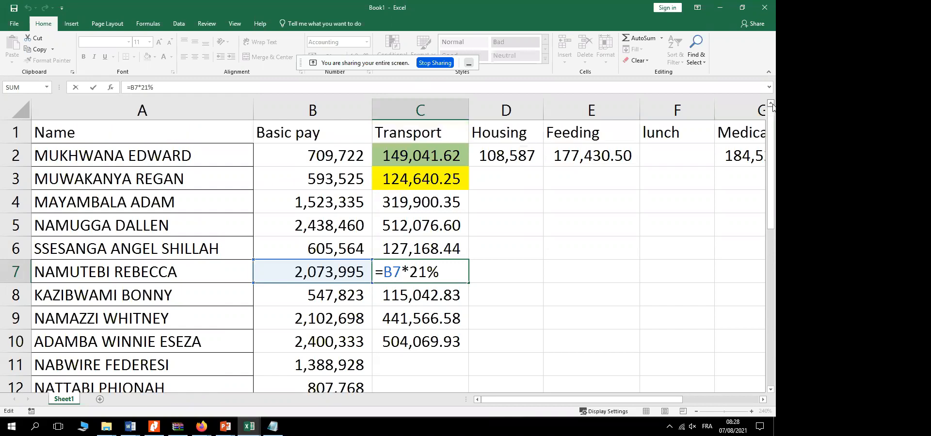
pyautogui.click(668, 158)
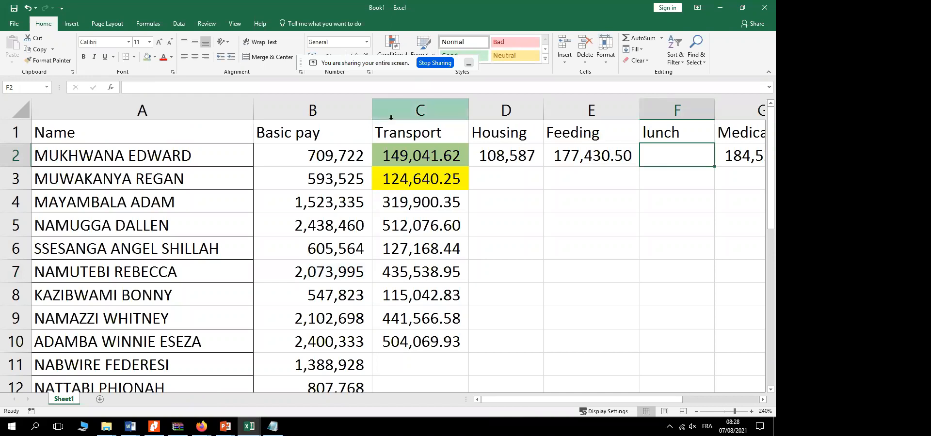
pyautogui.click(12, 130)
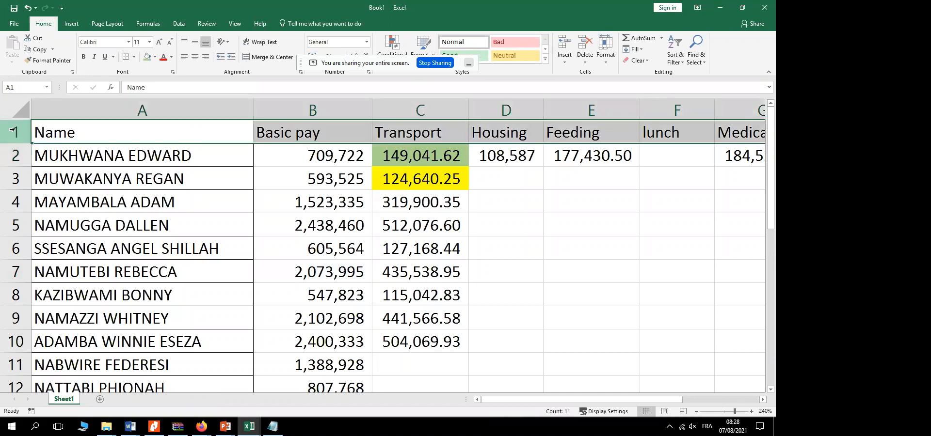
pyautogui.click(54, 116)
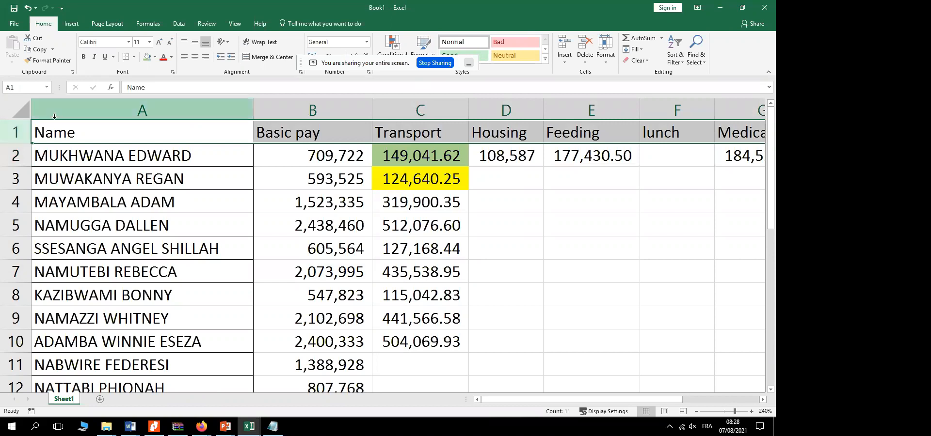
pyautogui.click(11, 131)
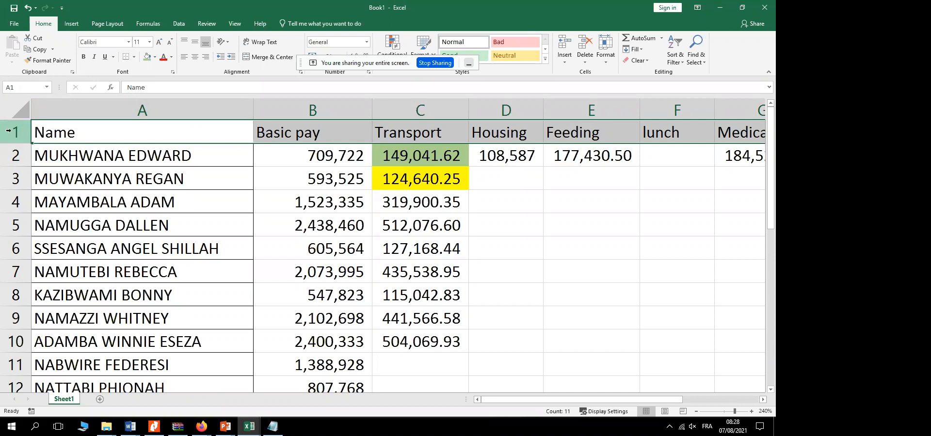
pyautogui.click(567, 43)
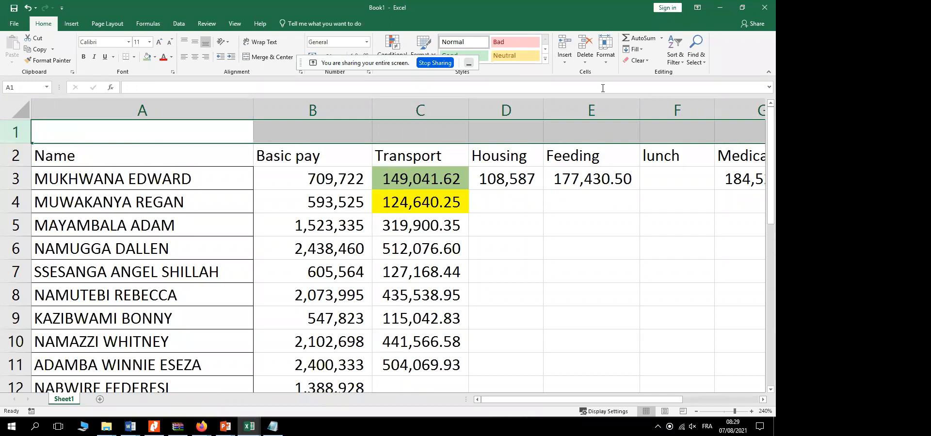
# - Enter 150000 in D1, above the Housing heading, as a single amount to reference
pyautogui.click(492, 128)
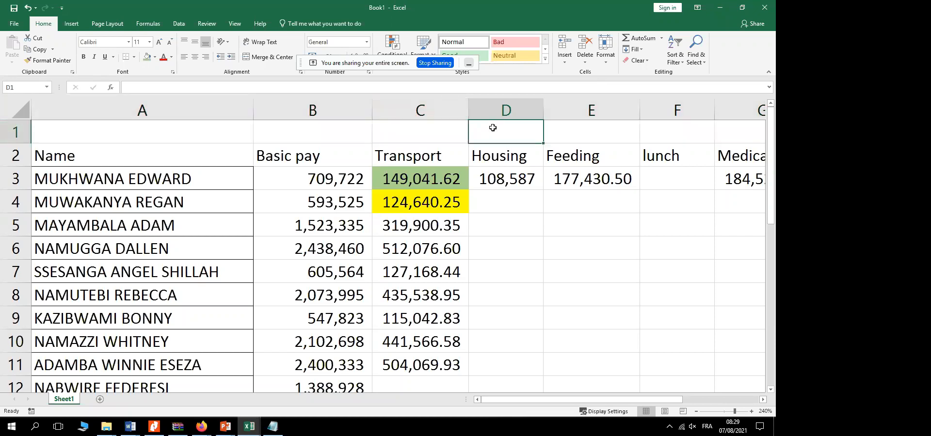
pyautogui.write('20000')
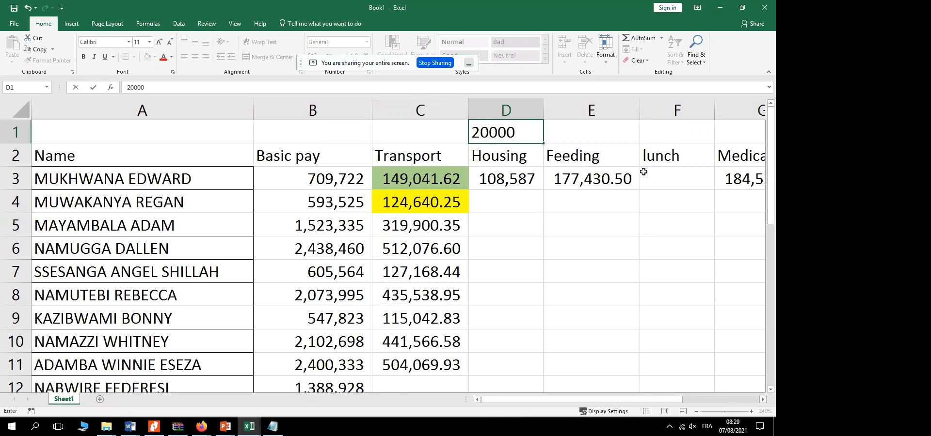
pyautogui.moveTo(516, 132); pyautogui.dragTo(474, 130)
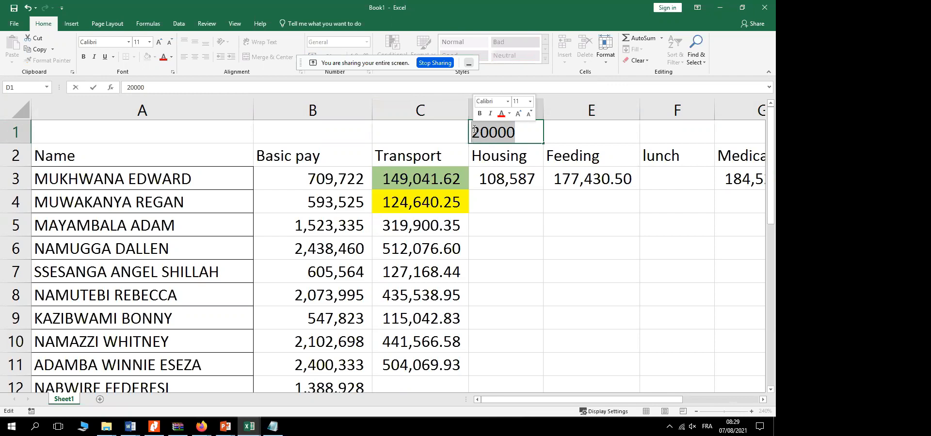
pyautogui.write('150000')
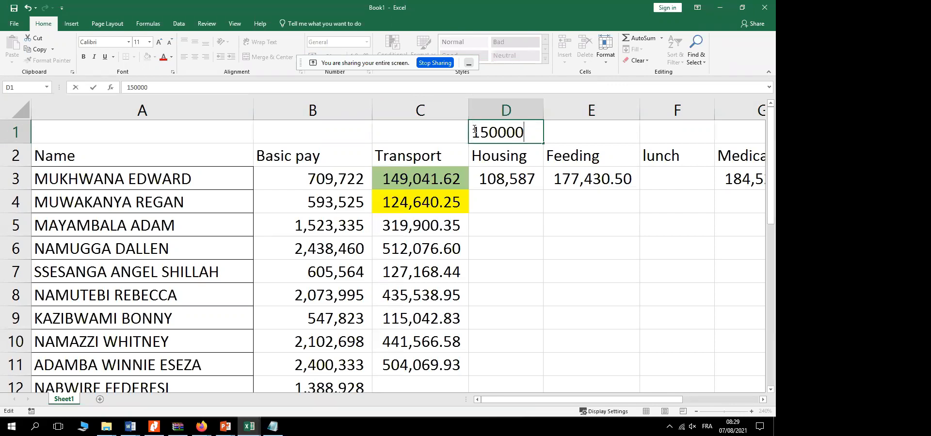
pyautogui.click(581, 134)
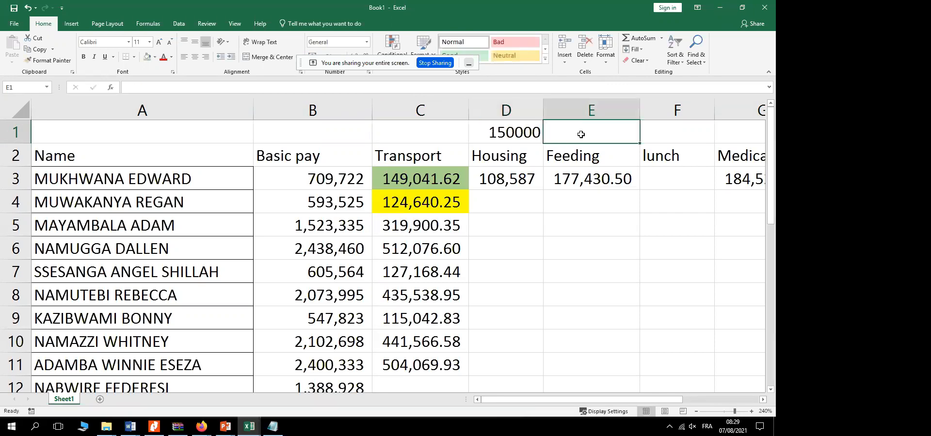
# - Enter the formula =D1 in the first employee's lunch cell F3
pyautogui.click(668, 179)
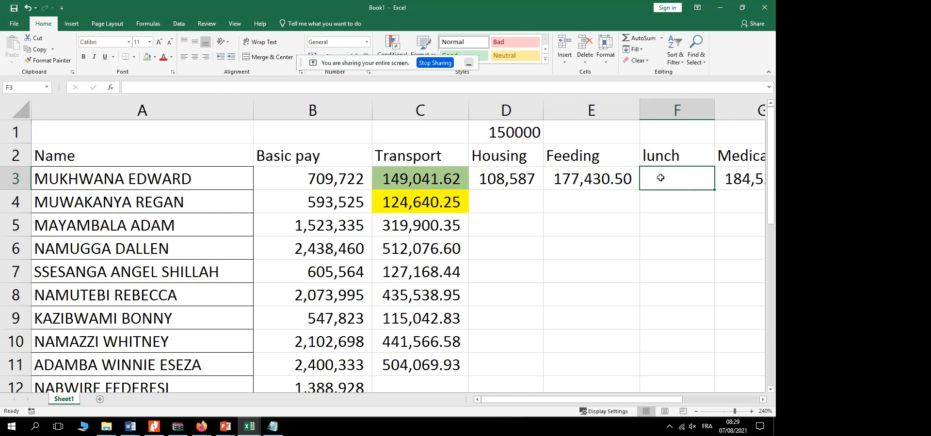
pyautogui.write('+')
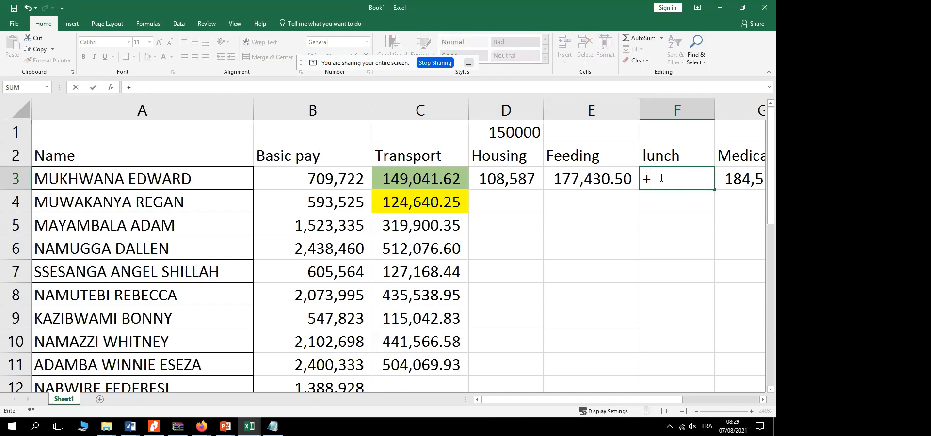
pyautogui.press('BackSpace')
pyautogui.write('=')
pyautogui.click(502, 131)
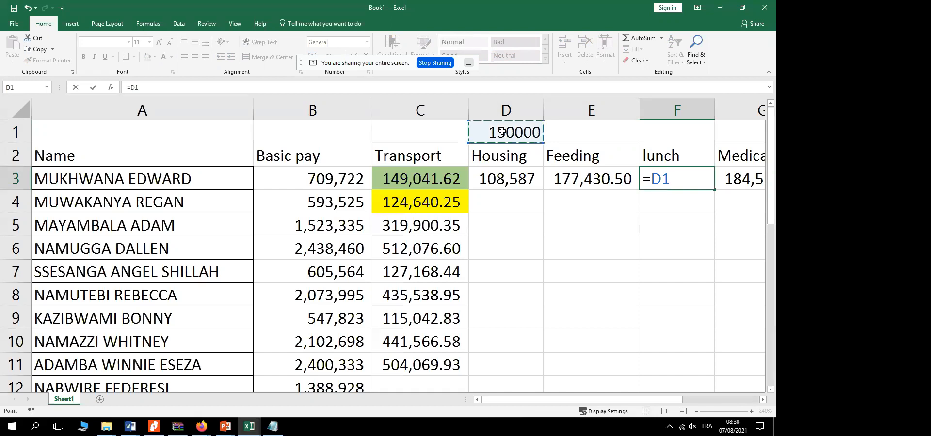
pyautogui.press('Return')
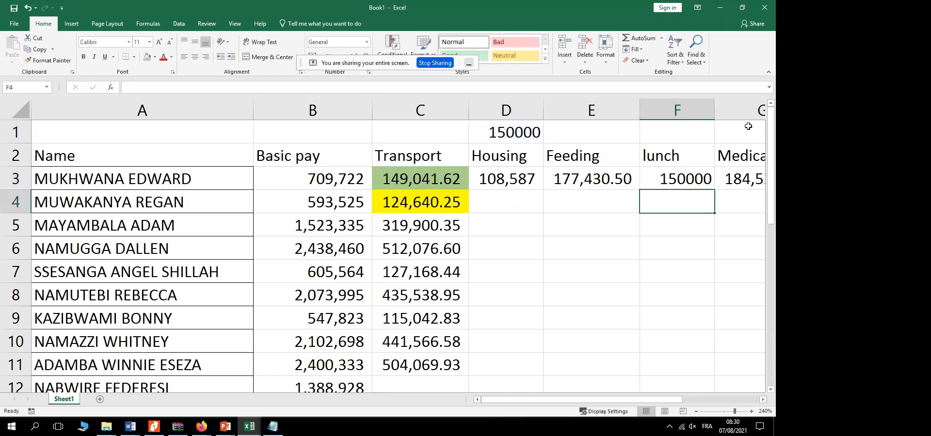
# - Replace the lunch formula in F3 with a reference to the Name heading, =A2
pyautogui.click(678, 180)
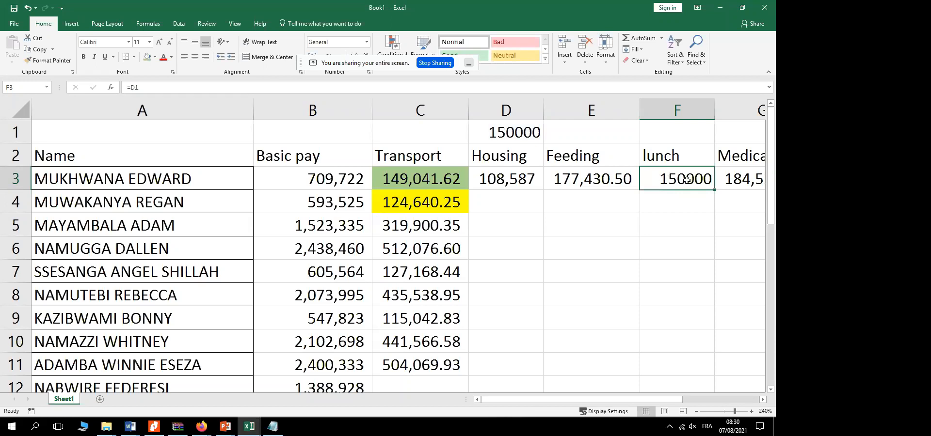
pyautogui.click(559, 225)
pyautogui.click(676, 199)
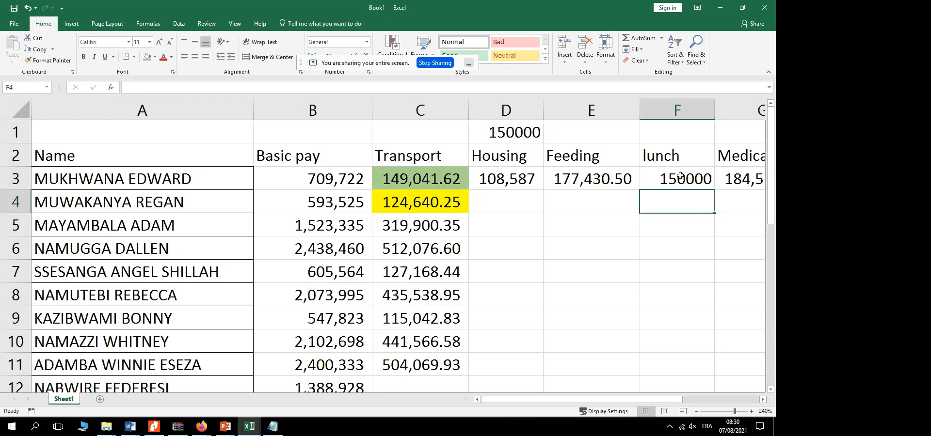
pyautogui.click(680, 175)
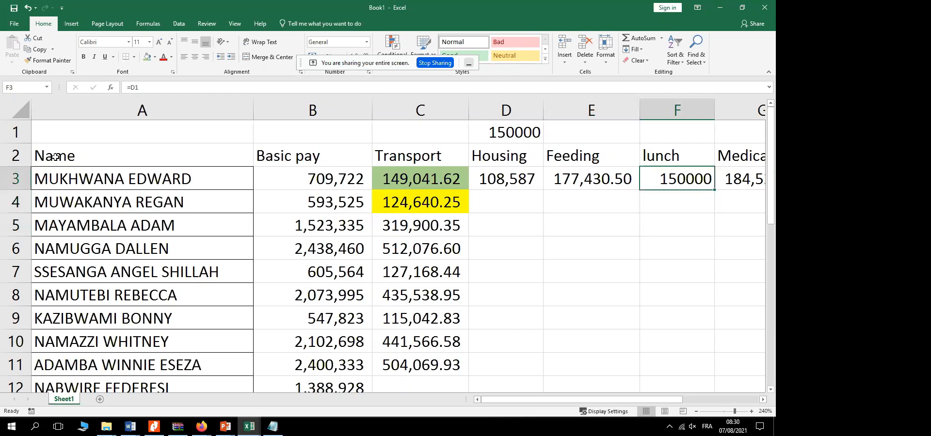
pyautogui.write('=')
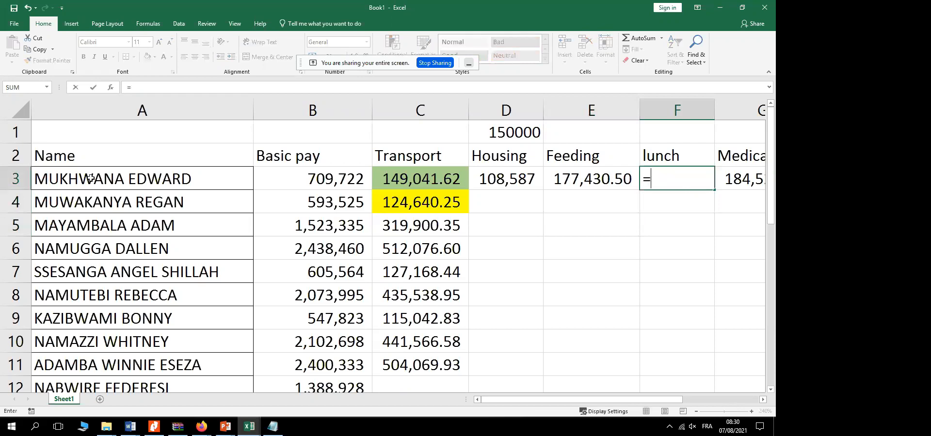
pyautogui.click(50, 157)
pyautogui.press('Return')
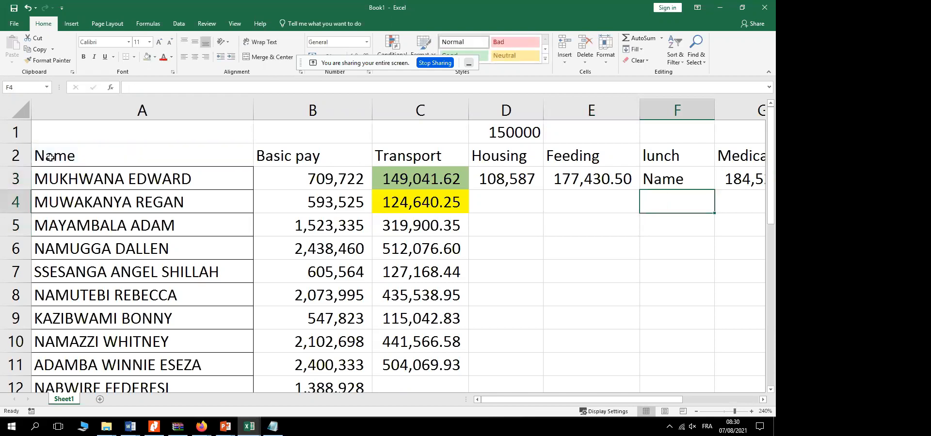
# - Replace the formula in the first employee's lunch cell F3 with =D1
pyautogui.click(667, 180)
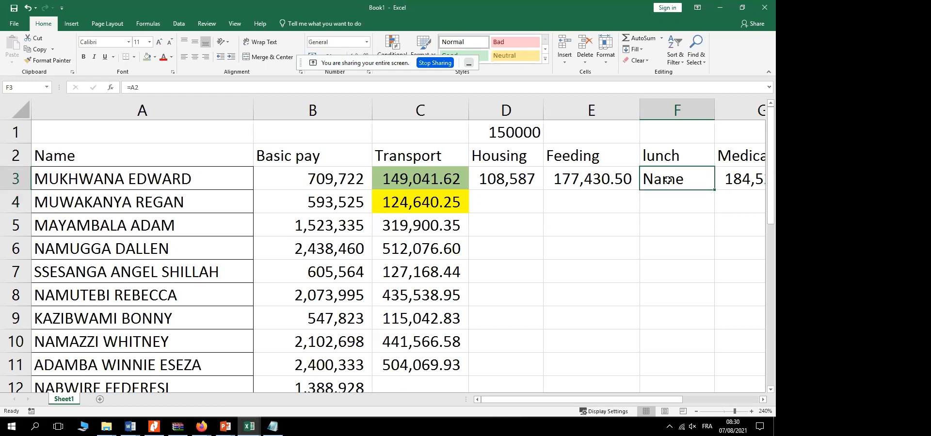
pyautogui.write('=')
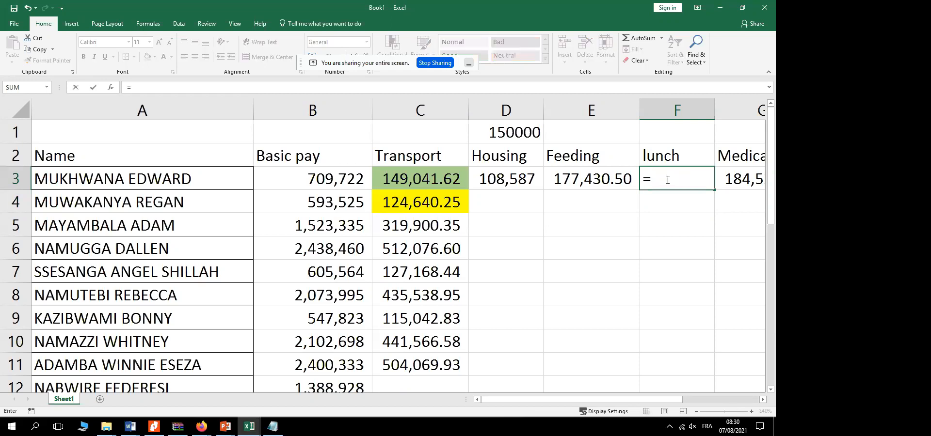
pyautogui.click(513, 135)
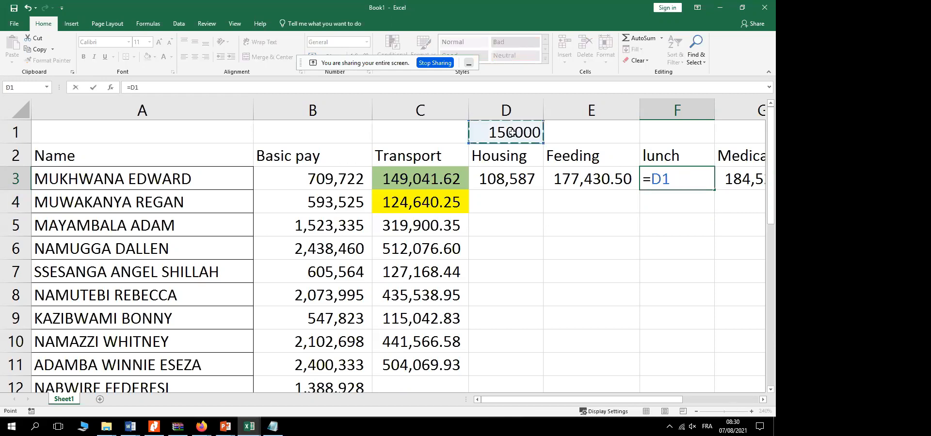
pyautogui.press('Return')
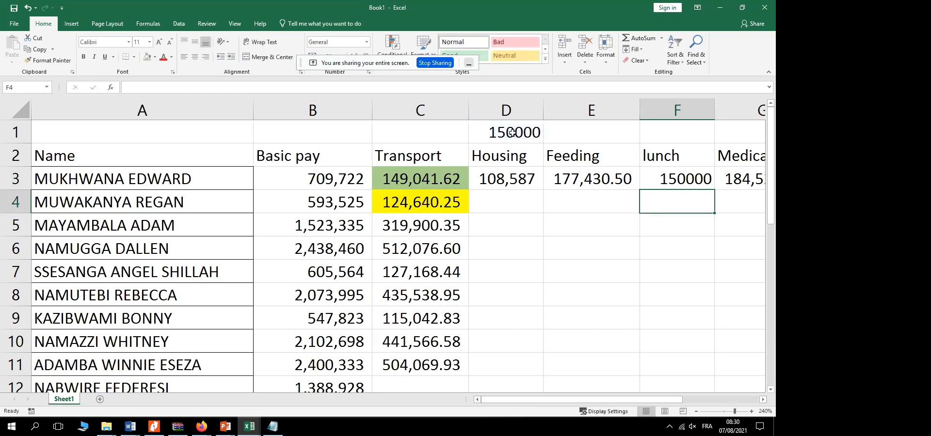
# - Fill the lunch formula =D1 from F3 down to F7
pyautogui.click(701, 181)
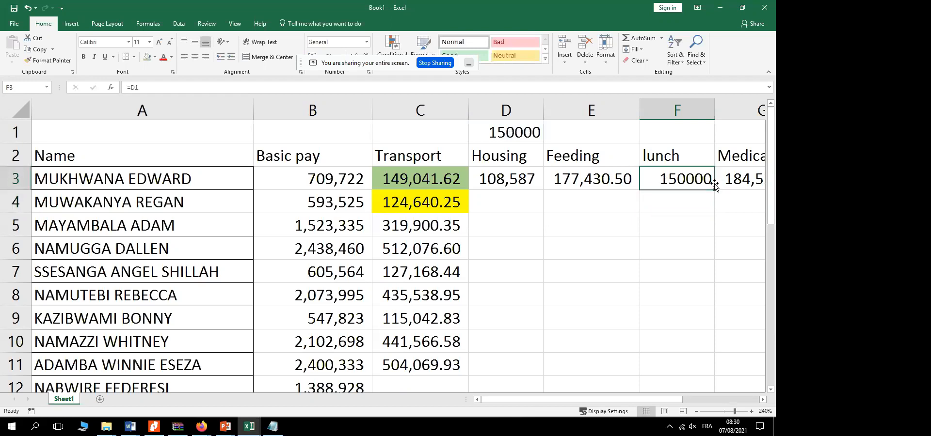
pyautogui.moveTo(715, 189); pyautogui.dragTo(712, 207)
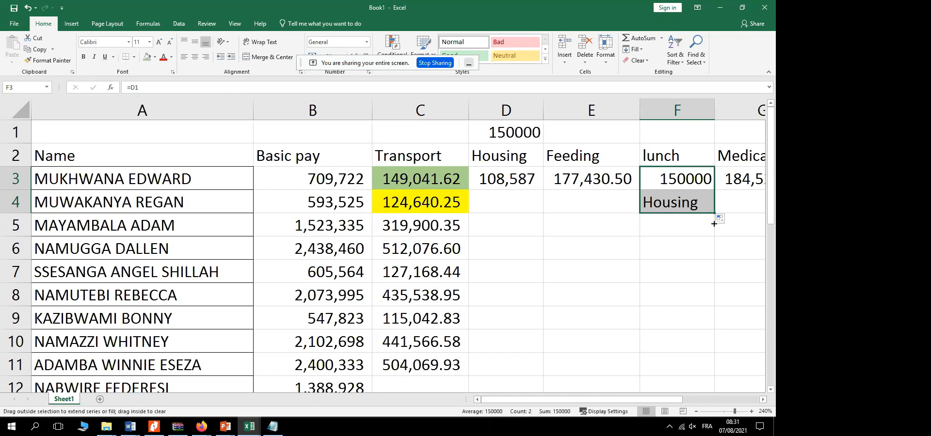
pyautogui.moveTo(714, 226); pyautogui.dragTo(715, 232)
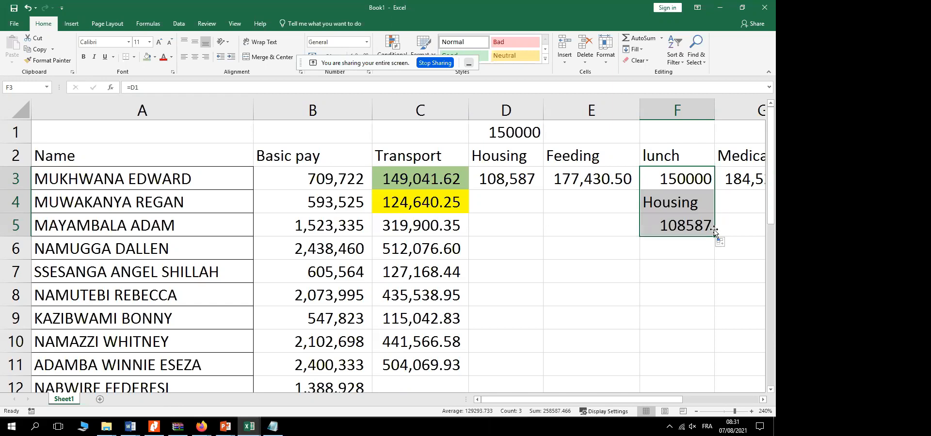
pyautogui.moveTo(714, 237); pyautogui.dragTo(715, 290)
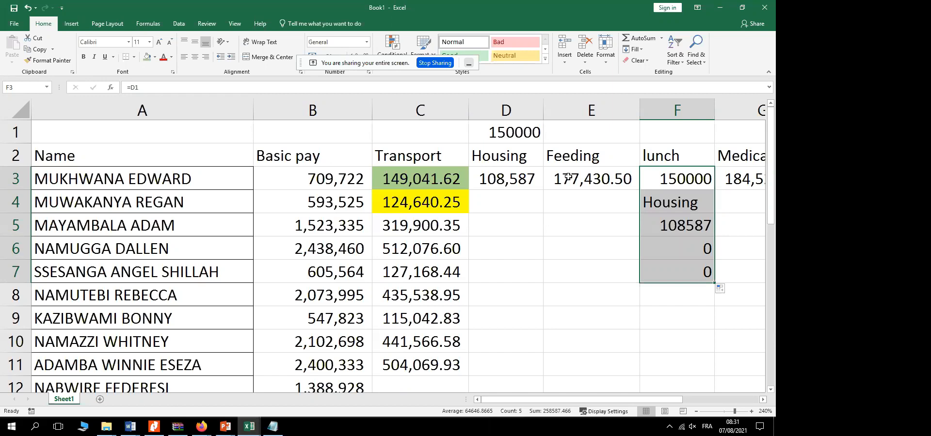
# - Examine the amount in D1, the Housing formula in D3 and the lunch formula in F3
pyautogui.click(514, 133)
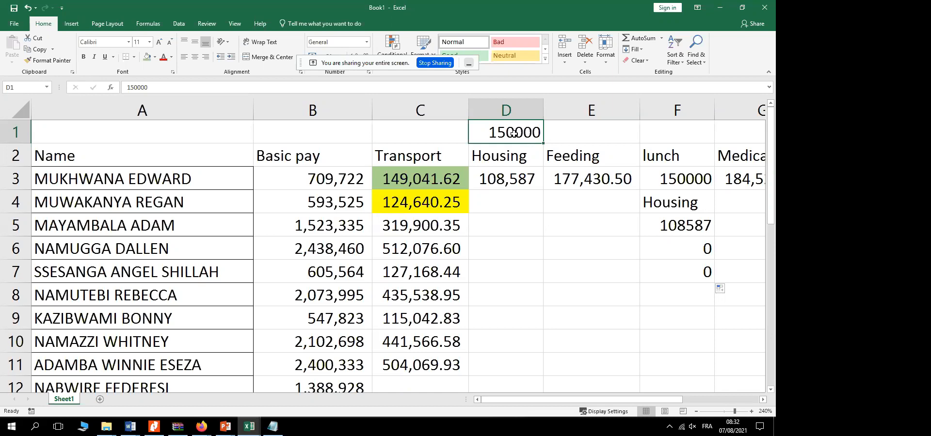
pyautogui.doubleClick(507, 182)
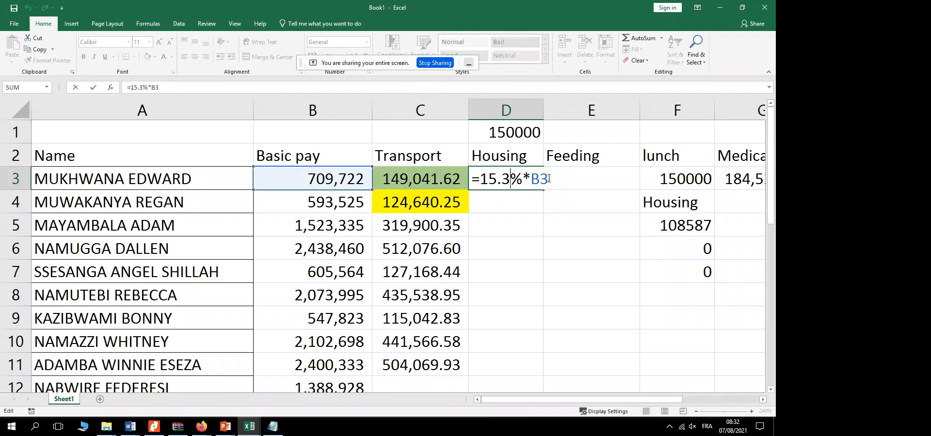
pyautogui.press('BackSpace')
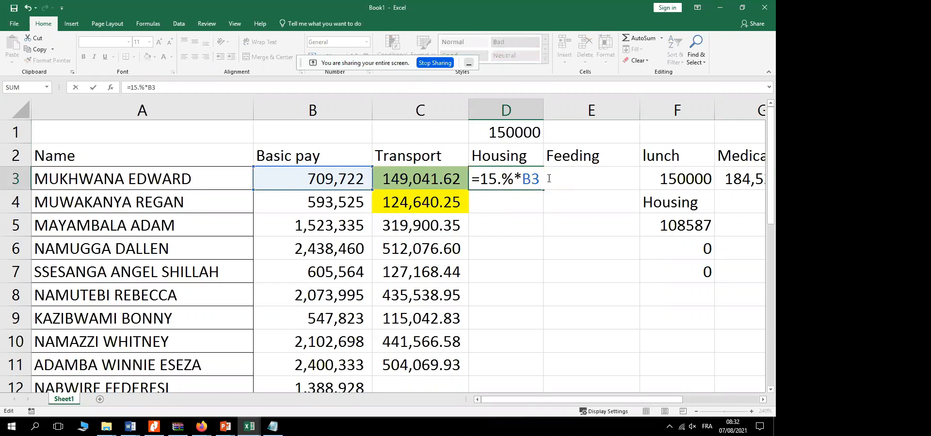
pyautogui.hotkey('ctrl', 'z')
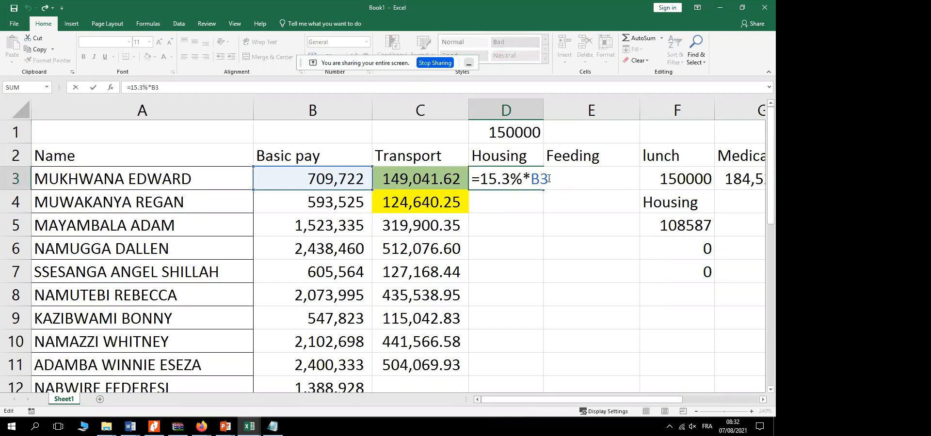
pyautogui.press('Return')
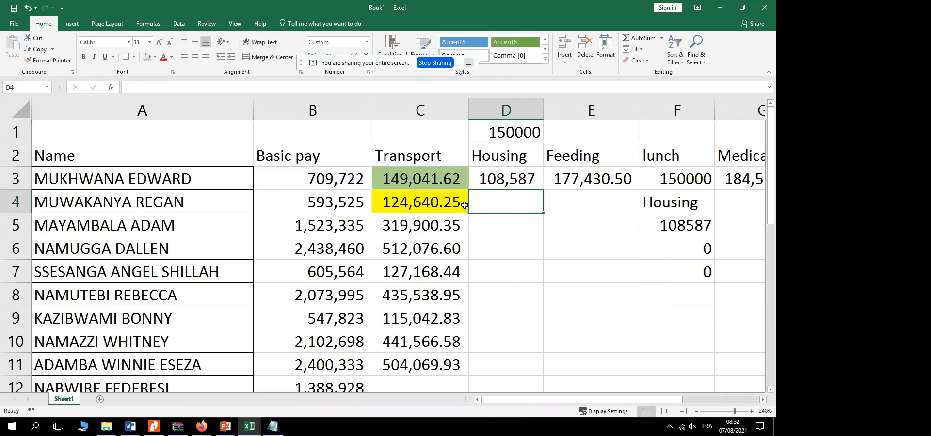
pyautogui.click(515, 182)
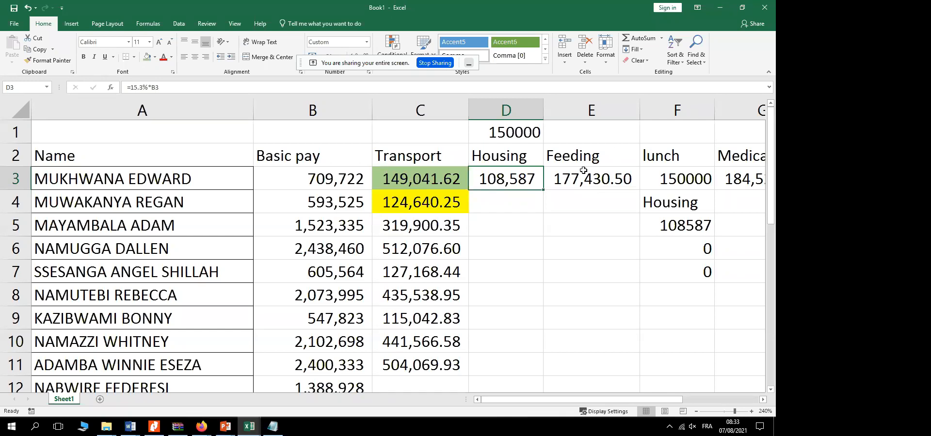
pyautogui.click(668, 179)
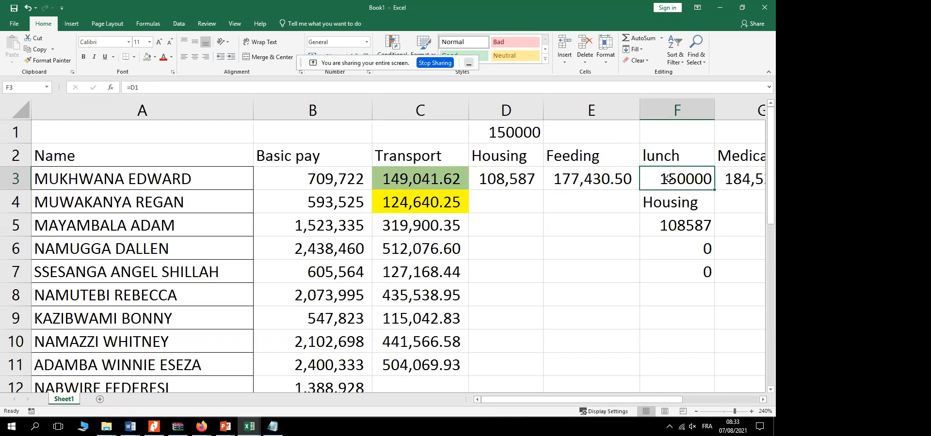
# - Switch to the Notepad notes and try the English (United Kingdom) keyboard before returning to French (France)
pyautogui.click(274, 427)
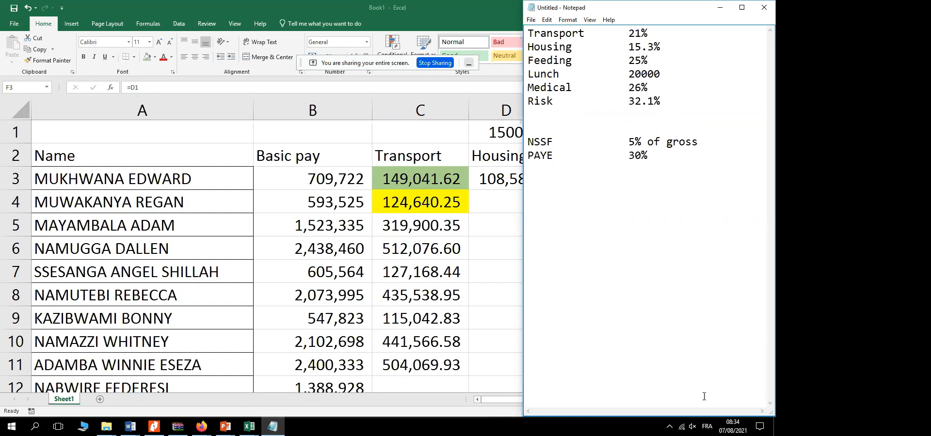
pyautogui.click(707, 426)
pyautogui.click(688, 371)
pyautogui.write(']')
pyautogui.press('BackSpace')
pyautogui.click(708, 428)
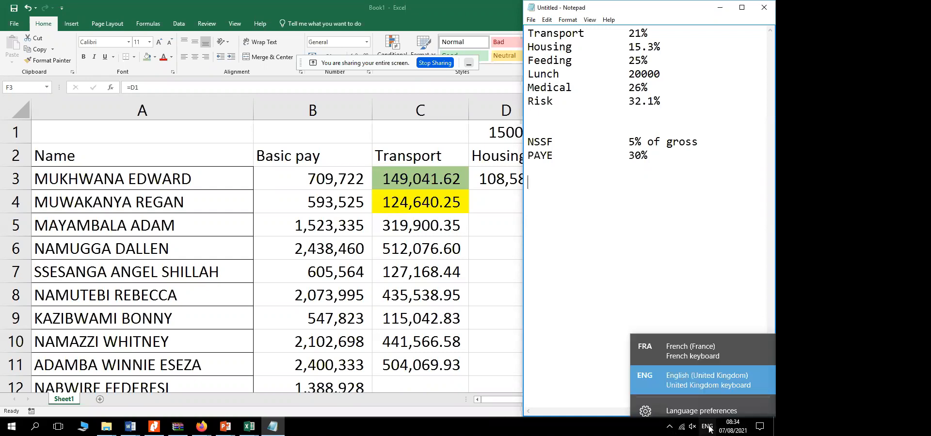
pyautogui.click(682, 344)
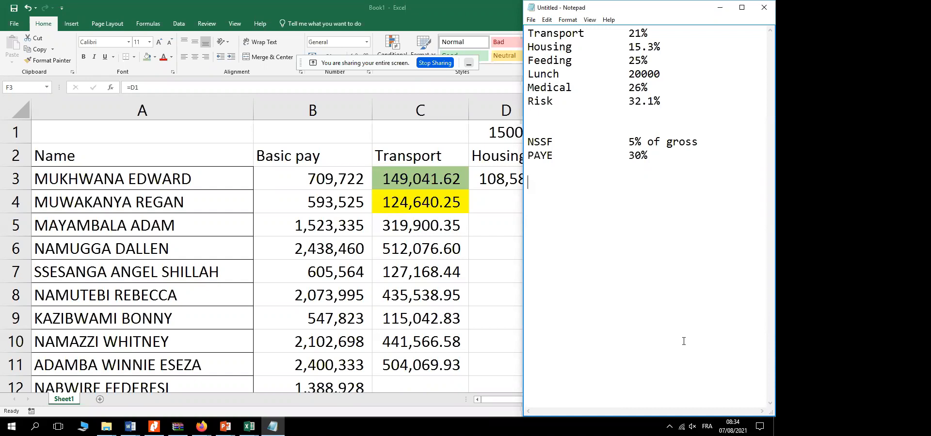
# - Write the column-locked references $A, $B and $D on separate lines below the PAYE entry
pyautogui.write('$')
pyautogui.press('BackSpace')
pyautogui.write('ù')
pyautogui.press('BackSpace')
pyautogui.write('%A')
pyautogui.press('BackSpace')
pyautogui.press('BackSpace')
pyautogui.write('$')
pyautogui.write('A')
pyautogui.write('$')
pyautogui.write('B')
pyautogui.write('$')
pyautogui.write('D')
# - Add the absolute references $A$4 and $B$2 on two further lines of the notes
pyautogui.write('$')
pyautogui.write('A')
pyautogui.write('£')
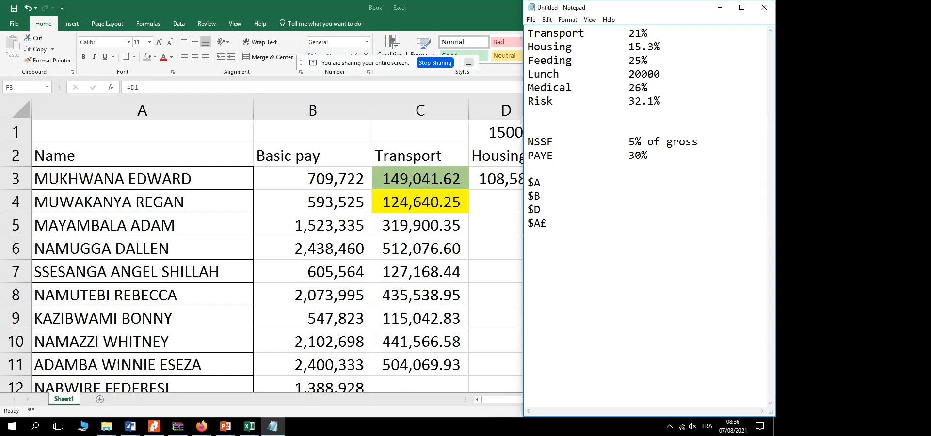
pyautogui.write('4')
pyautogui.press('BackSpace')
pyautogui.press('BackSpace')
pyautogui.write('$4')
pyautogui.press('Return')
pyautogui.write('$B$2')
# - Switch back to the Excel sheet and examine the Transport formulas in C3 and C4 and the lunch formula in F3
pyautogui.click(327, 178)
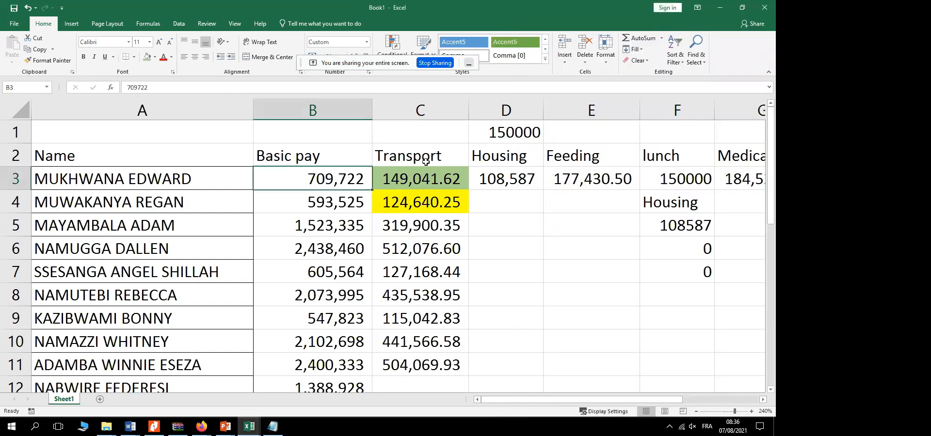
pyautogui.click(404, 178)
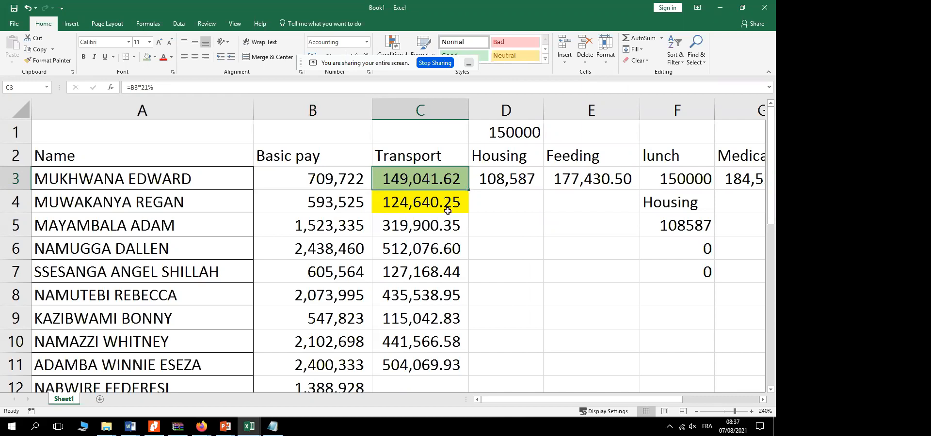
pyautogui.click(398, 202)
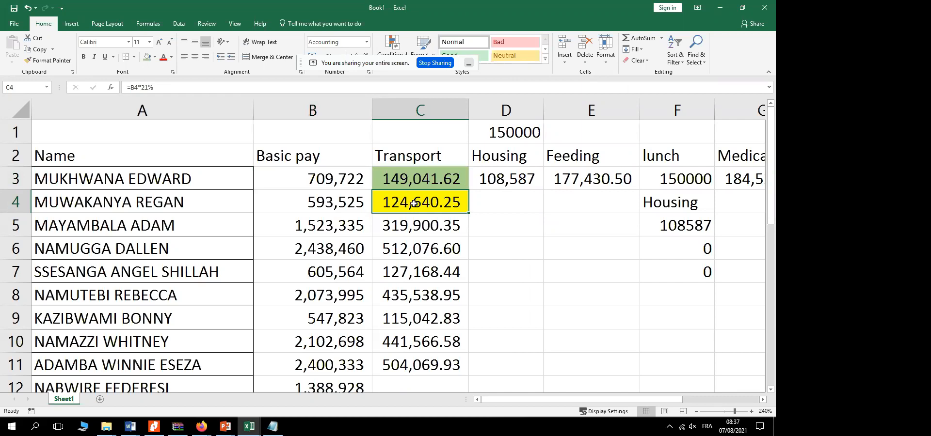
pyautogui.doubleClick(413, 204)
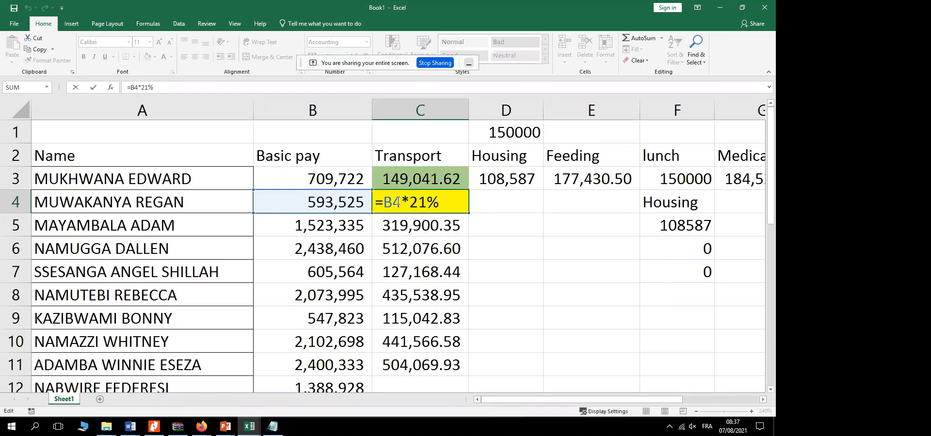
pyautogui.press('Return')
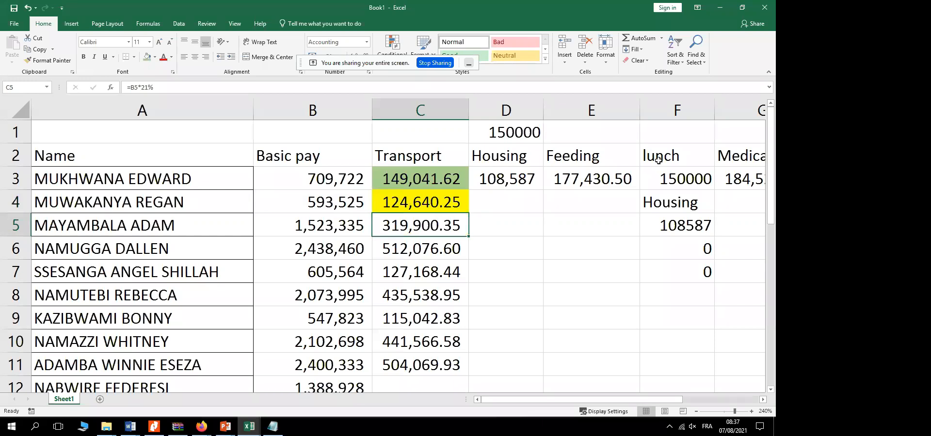
pyautogui.click(683, 178)
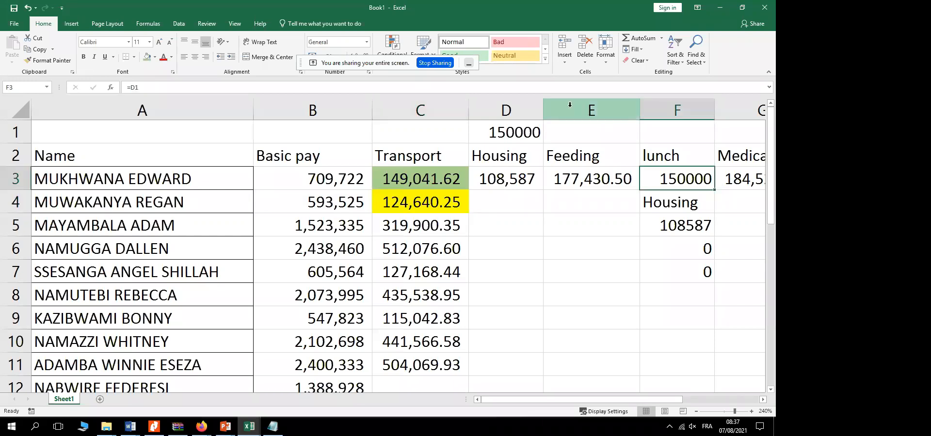
pyautogui.doubleClick(673, 179)
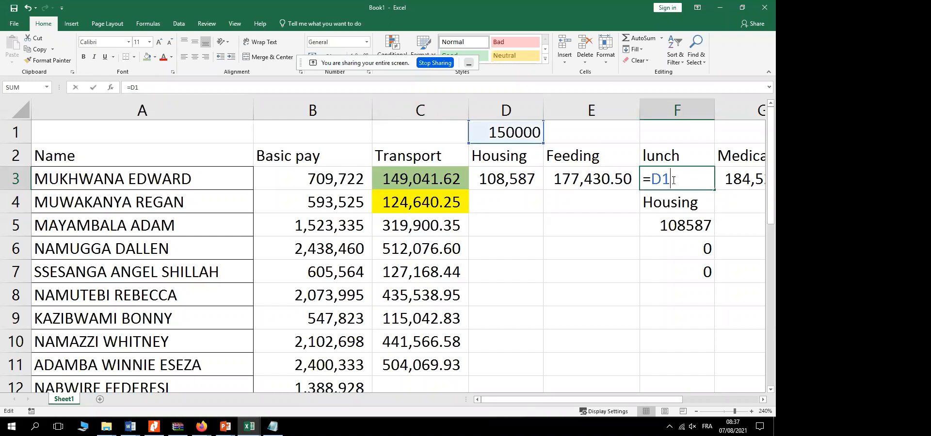
pyautogui.click(724, 216)
# - Make the lunch reference in F3 absolute by changing the formula to =$D$1
pyautogui.click(694, 179)
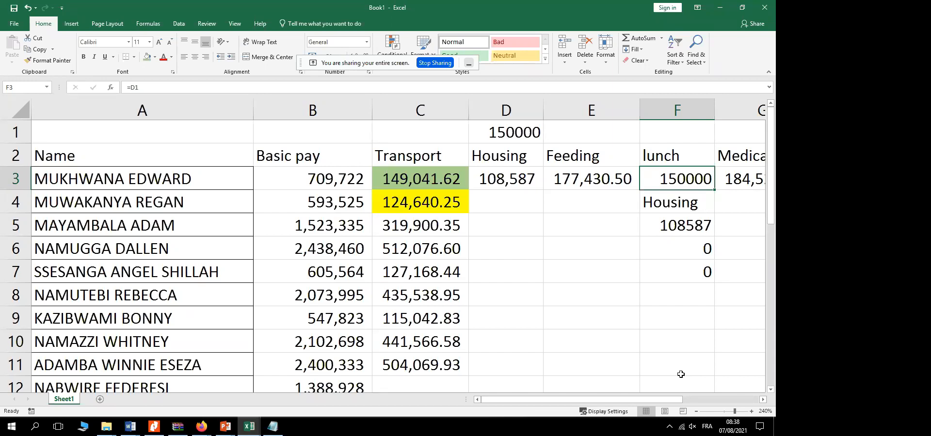
pyautogui.doubleClick(673, 179)
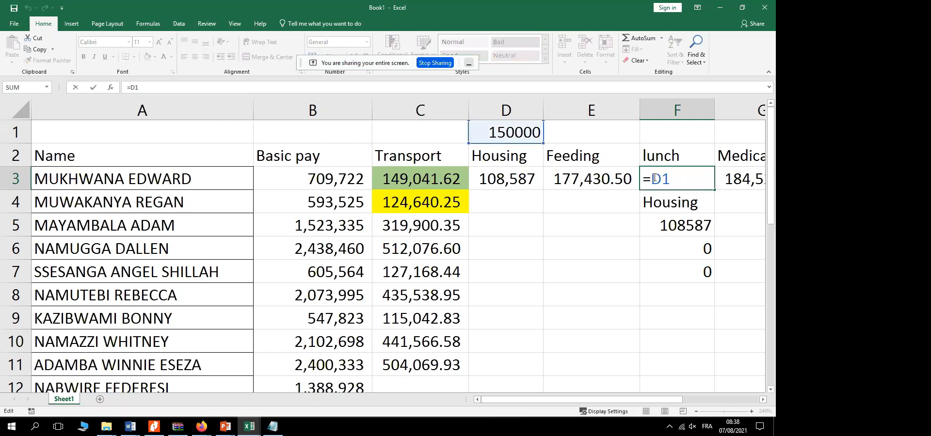
pyautogui.click(653, 179)
pyautogui.write('$')
pyautogui.click(671, 178)
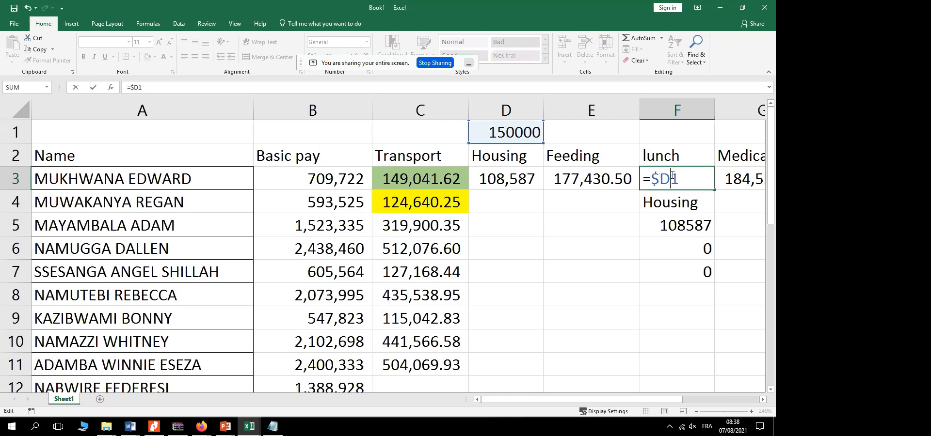
pyautogui.write('$')
pyautogui.press('Return')
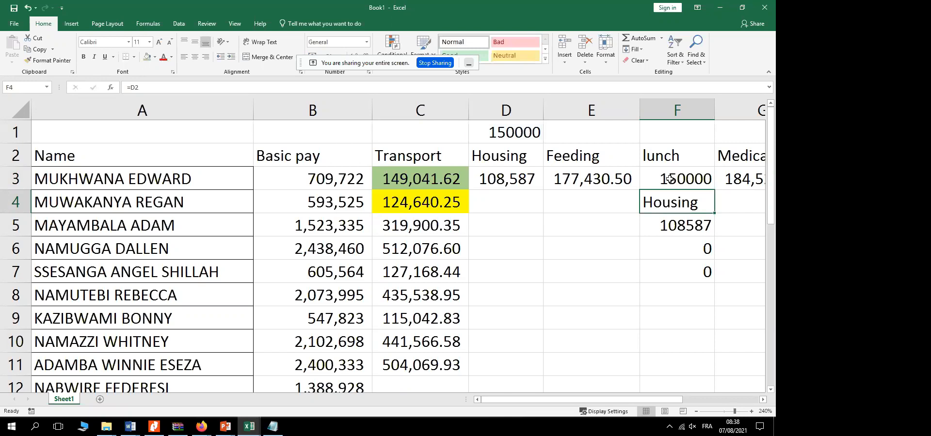
# - Fill the absolute lunch formula =$D$1 from F3 down to F7
pyautogui.click(670, 179)
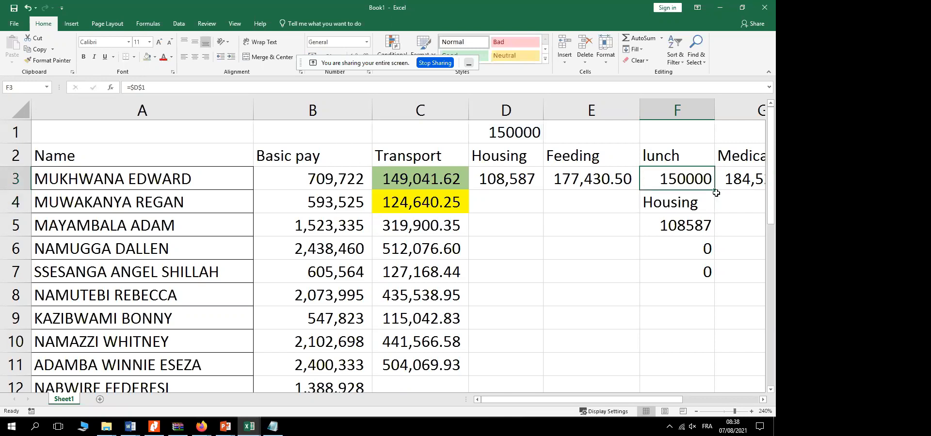
pyautogui.moveTo(713, 189); pyautogui.dragTo(717, 278)
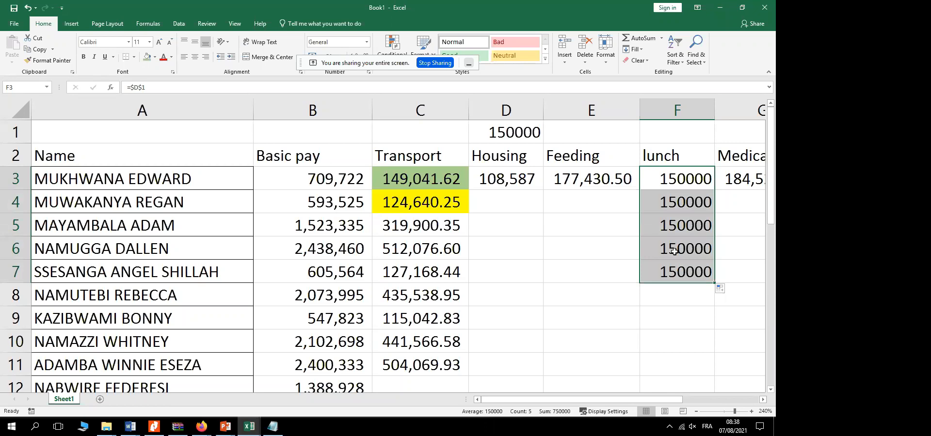
pyautogui.click(676, 178)
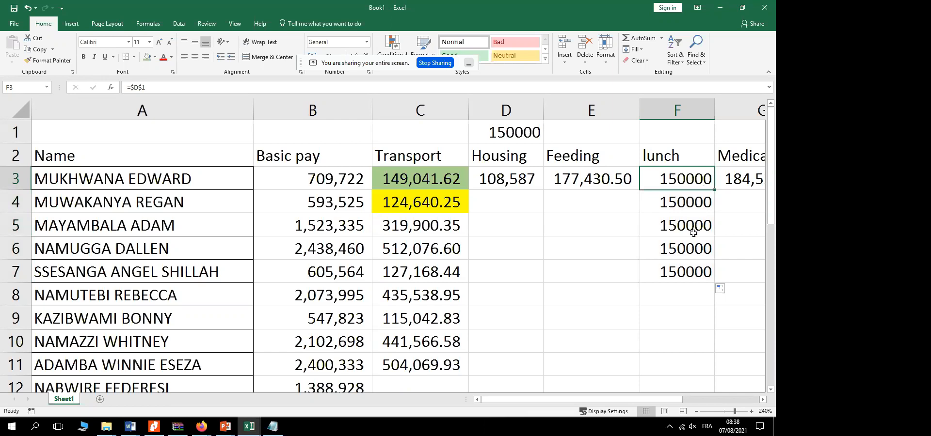
# - Set the shared lunch amount in cell D1 to 20000
pyautogui.click(500, 133)
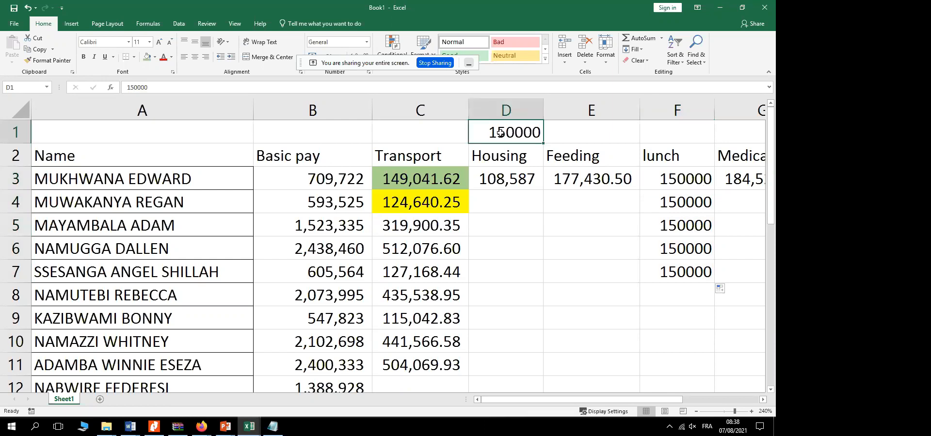
pyautogui.write('200000')
pyautogui.press('BackSpace')
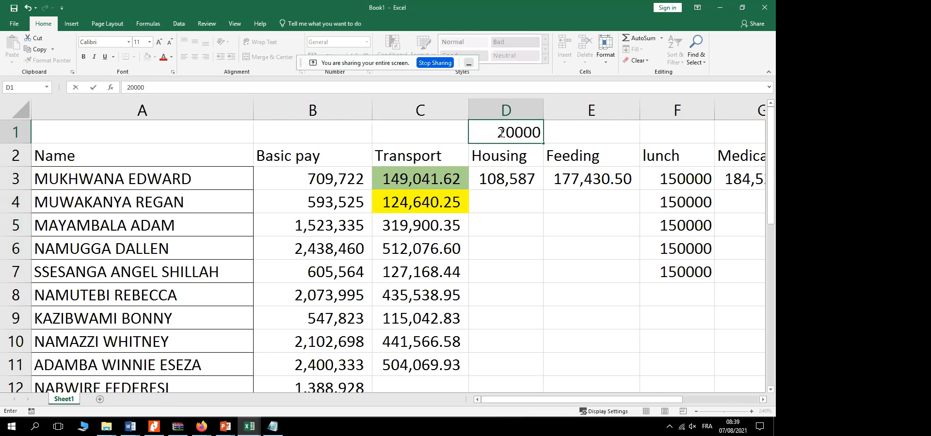
pyautogui.press('Return')
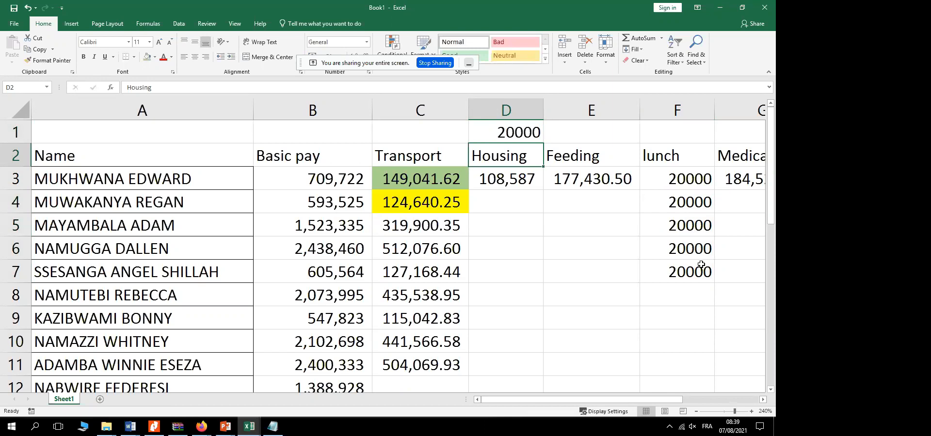
# - Try filling the Housing formula from D3 down to D7 and undo the fill
pyautogui.click(536, 183)
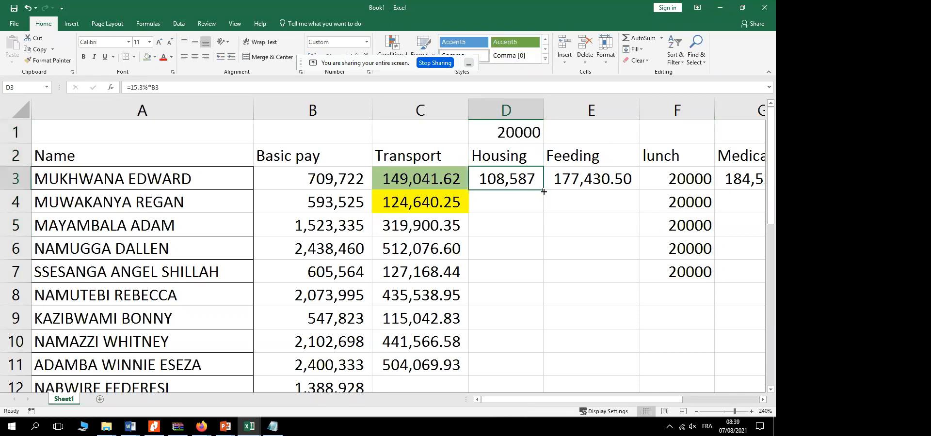
pyautogui.moveTo(544, 191); pyautogui.dragTo(538, 281)
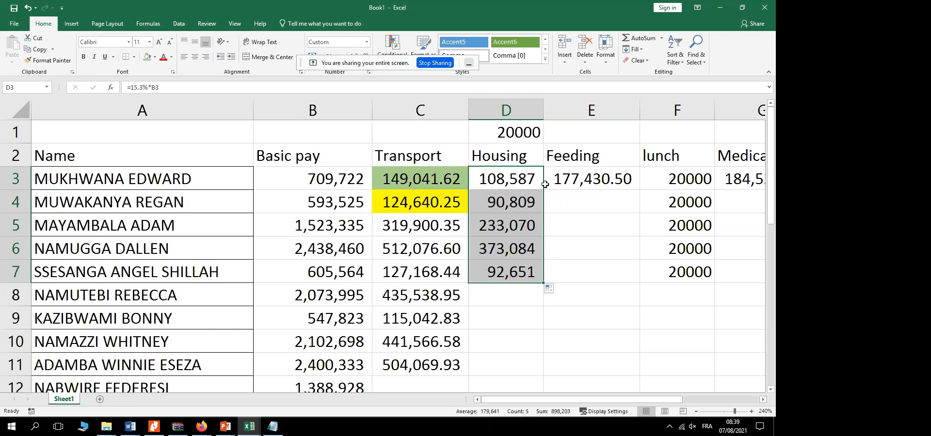
pyautogui.hotkey('ctrl', 'z')
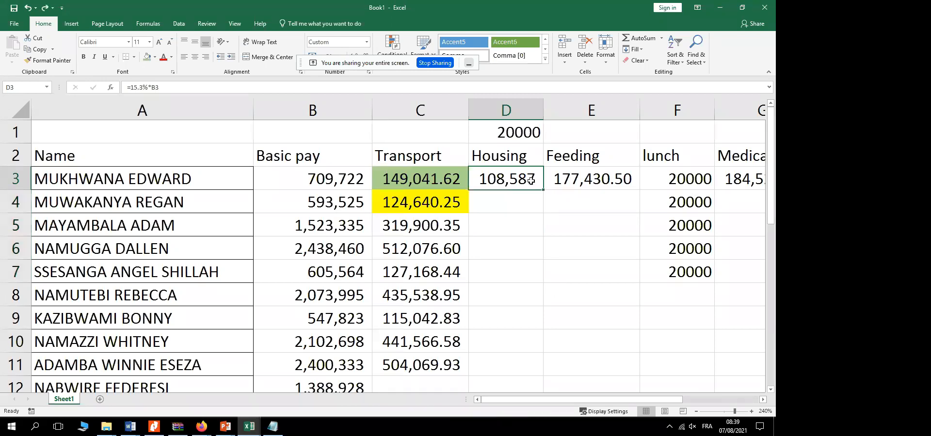
# - Fill the Housing and Feeding formulas from D3:E3 down to row 26, and extend the Transport formula from C11 to C26
pyautogui.moveTo(504, 175); pyautogui.dragTo(631, 179)
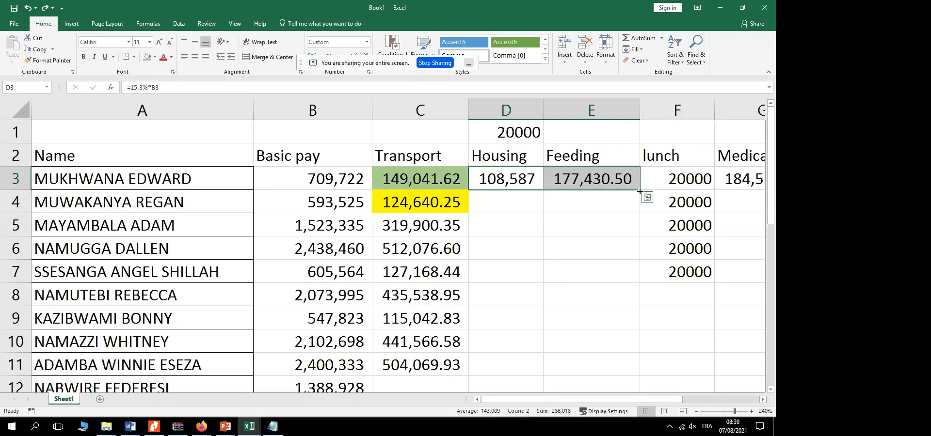
pyautogui.moveTo(639, 191); pyautogui.dragTo(628, 338)
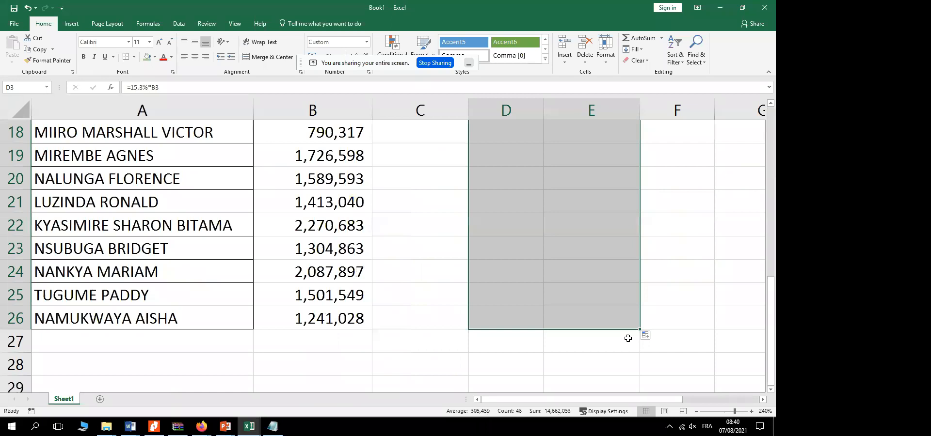
pyautogui.moveTo(771, 288); pyautogui.dragTo(774, 252)
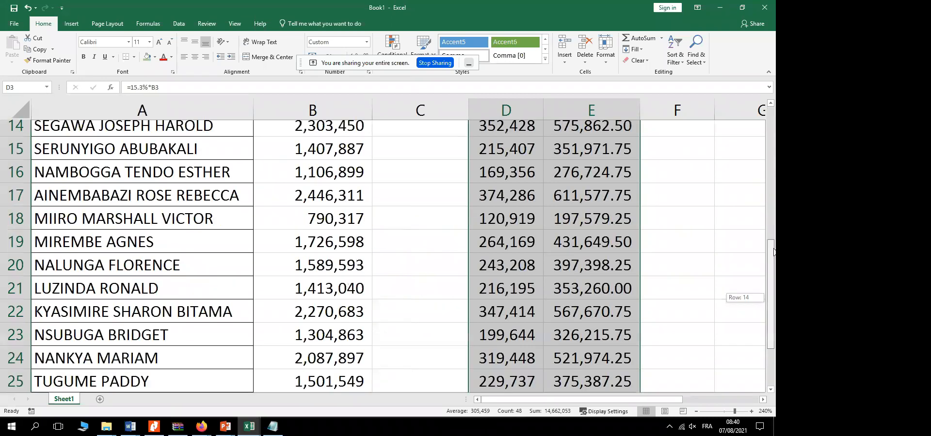
pyautogui.moveTo(774, 252); pyautogui.dragTo(773, 185)
pyautogui.click(457, 228)
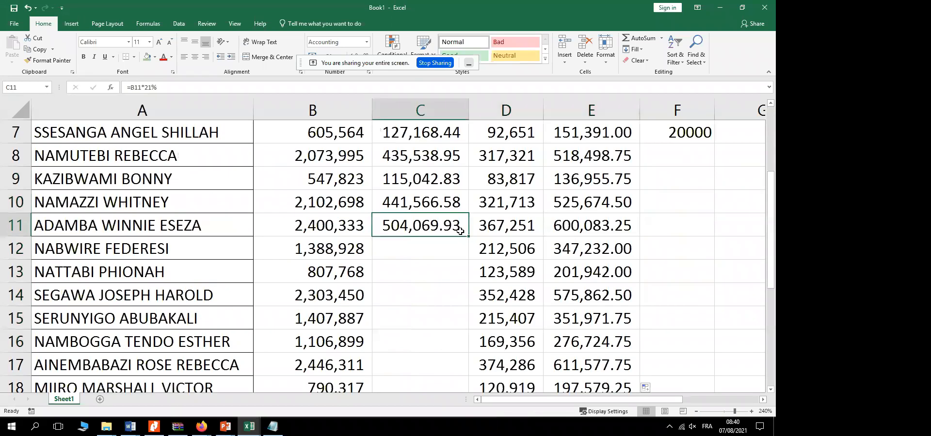
pyautogui.moveTo(460, 231); pyautogui.dragTo(479, 435)
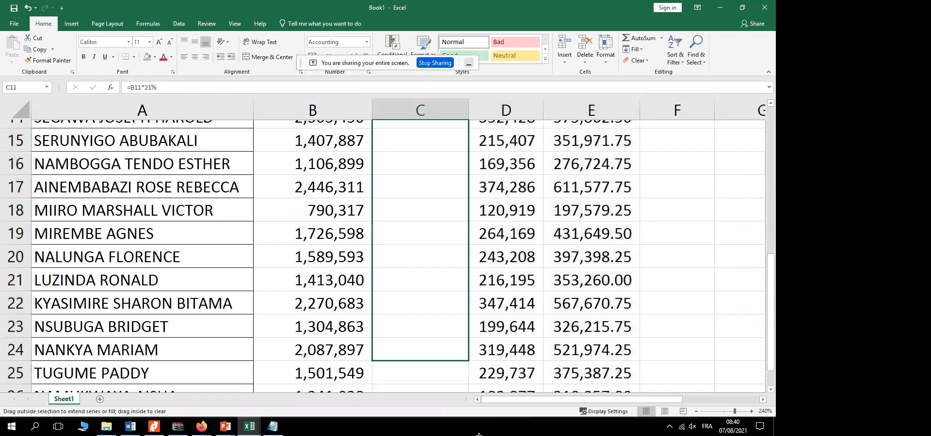
pyautogui.moveTo(479, 435); pyautogui.dragTo(472, 347)
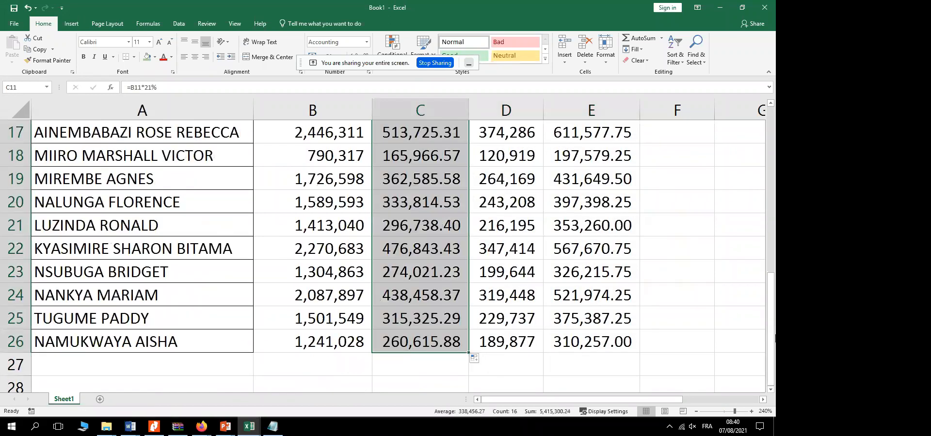
# - Clear the filled lunch cells F4 to F7, keeping only the formula in F3
pyautogui.scroll(5, 747, 376)
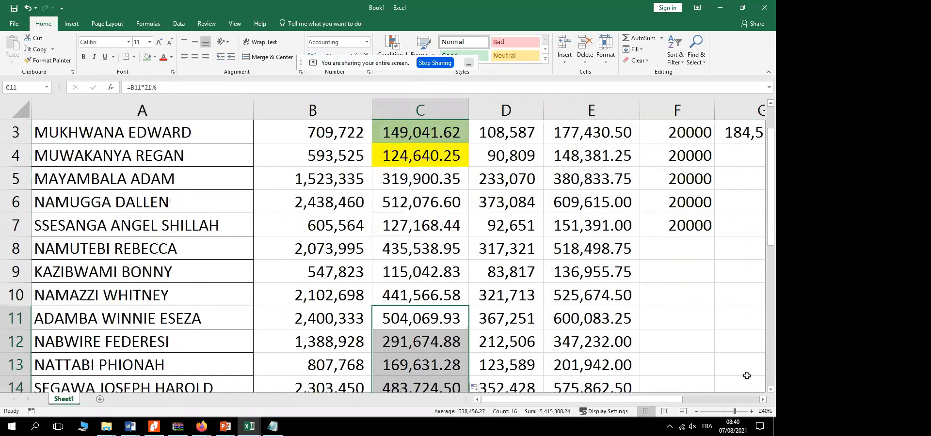
pyautogui.hscroll(3, 747, 375)
pyautogui.moveTo(771, 165); pyautogui.dragTo(772, 143)
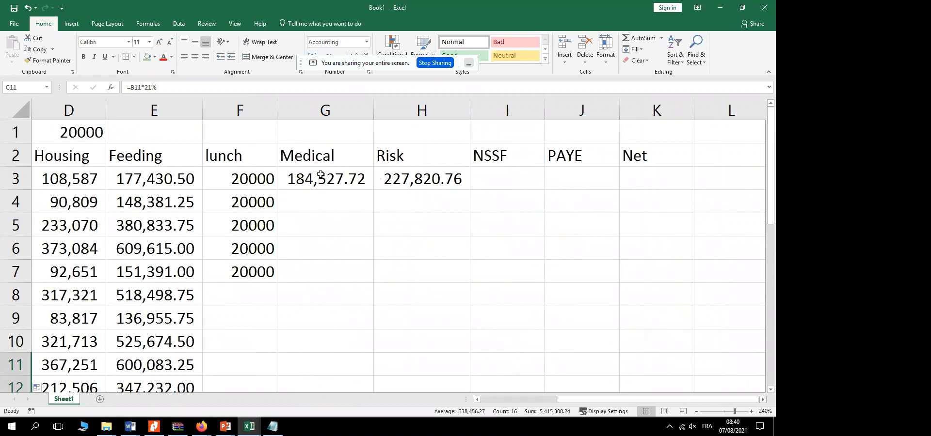
pyautogui.moveTo(310, 179); pyautogui.dragTo(431, 180)
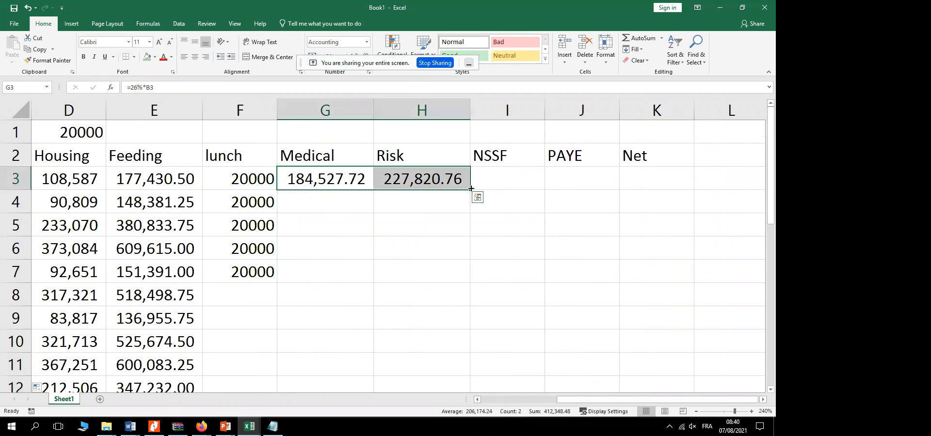
pyautogui.moveTo(272, 194); pyautogui.dragTo(255, 267)
pyautogui.press('Delete')
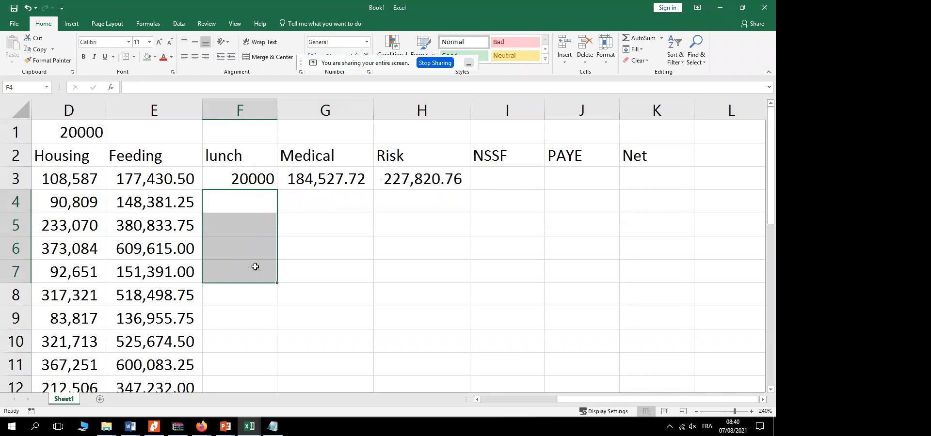
# - Fill the lunch, Medical and Risk formulas from F3:H3 down together to row 26
pyautogui.moveTo(251, 180); pyautogui.dragTo(435, 176)
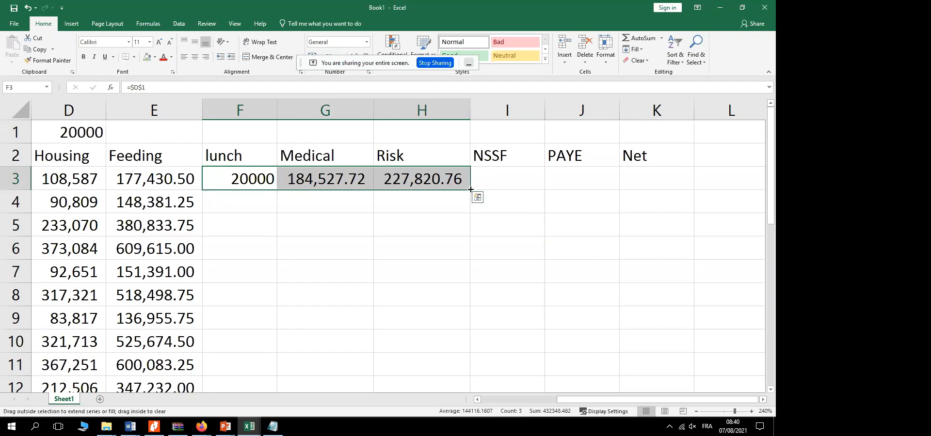
pyautogui.moveTo(470, 190); pyautogui.dragTo(479, 330)
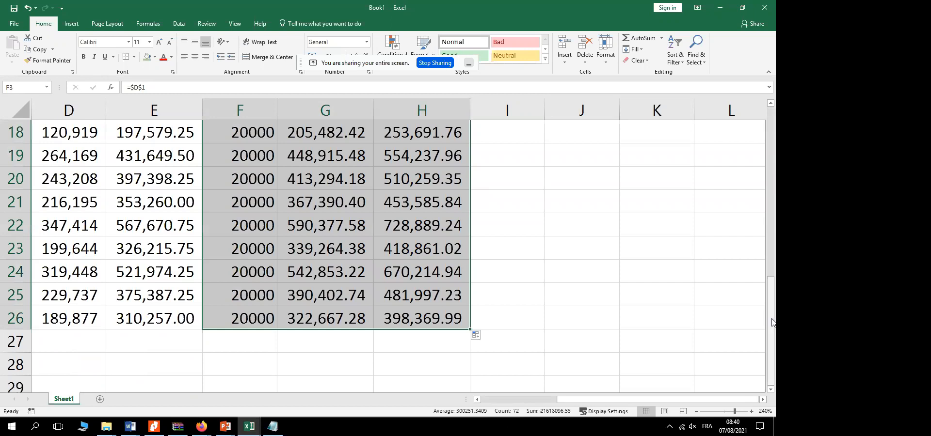
pyautogui.moveTo(772, 322); pyautogui.dragTo(767, 141)
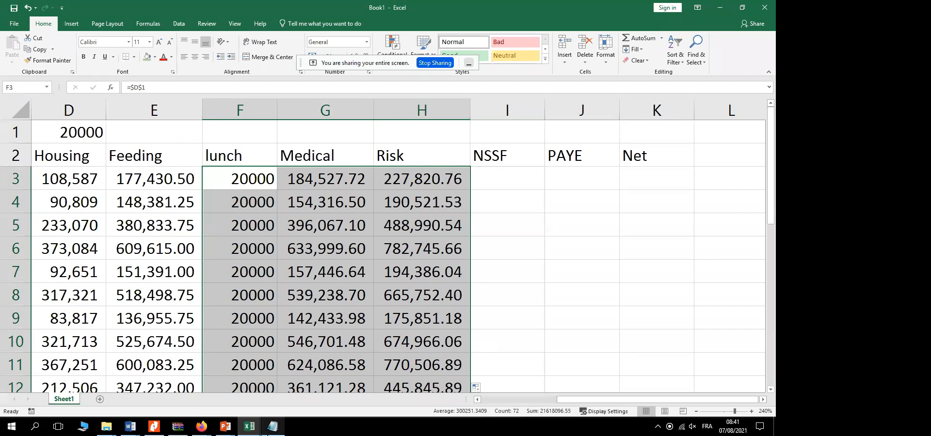
# - Switch to the Notepad notes to check the NSSF and PAYE rates
pyautogui.click(272, 429)
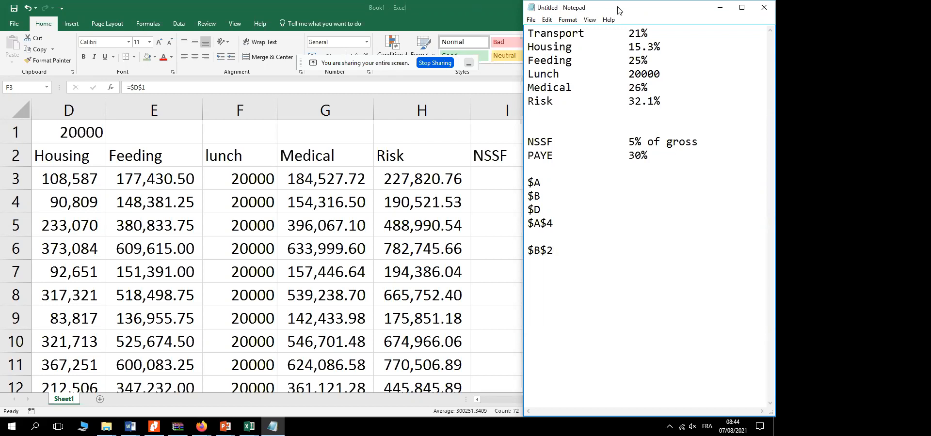
# - Move the Notepad notes aside, switch back to Excel and review the first employee's pay and allowances in B3:H3
pyautogui.moveTo(617, 7); pyautogui.dragTo(671, 112)
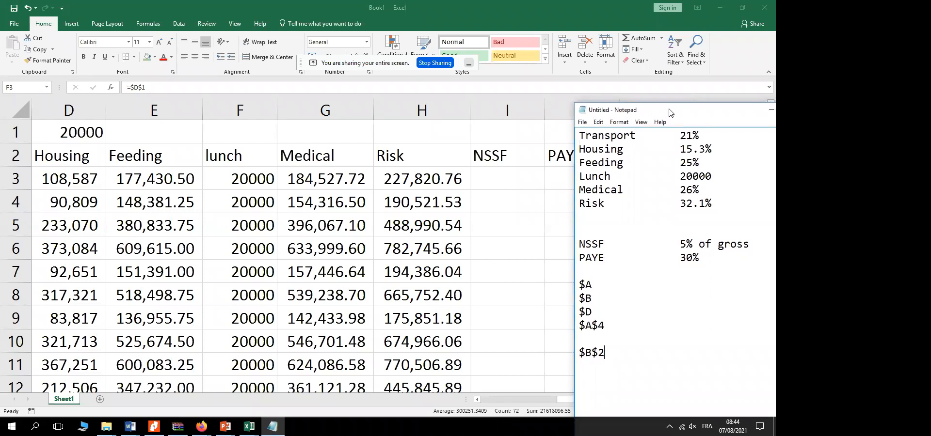
pyautogui.click(433, 180)
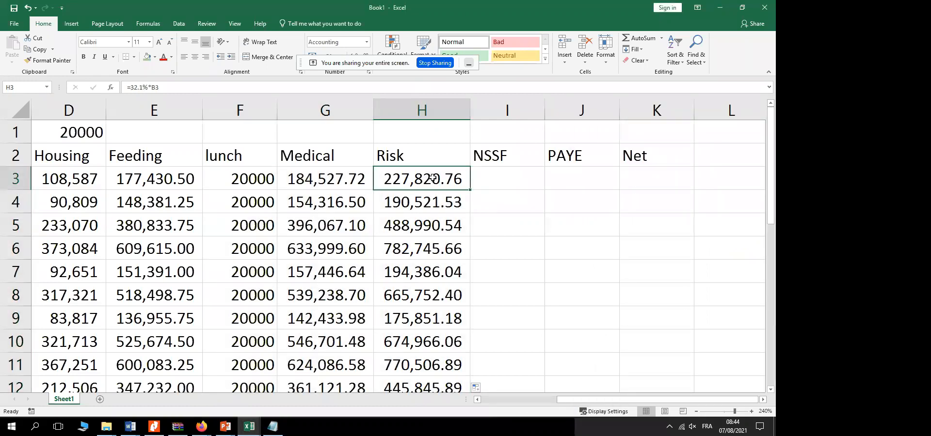
pyautogui.moveTo(433, 178); pyautogui.dragTo(25, 171)
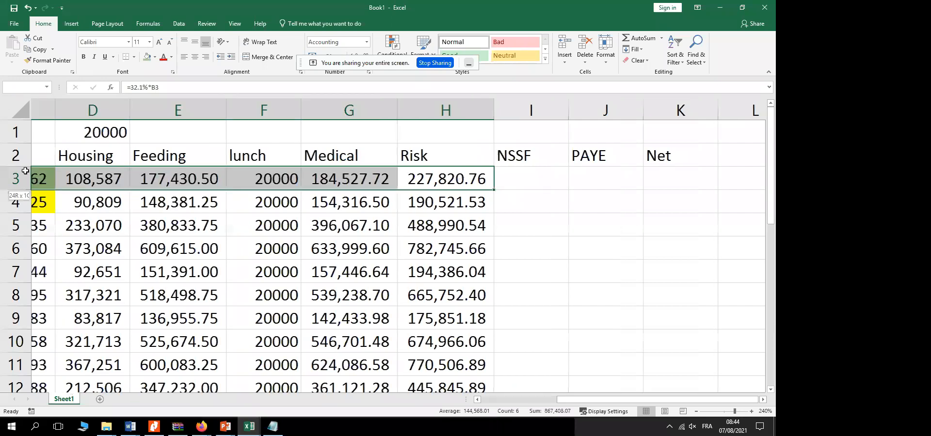
pyautogui.moveTo(25, 171); pyautogui.dragTo(272, 178)
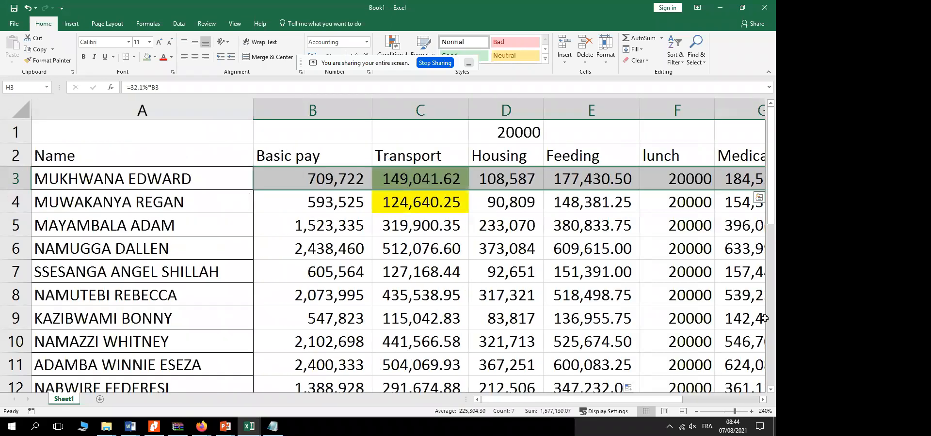
pyautogui.click(763, 400)
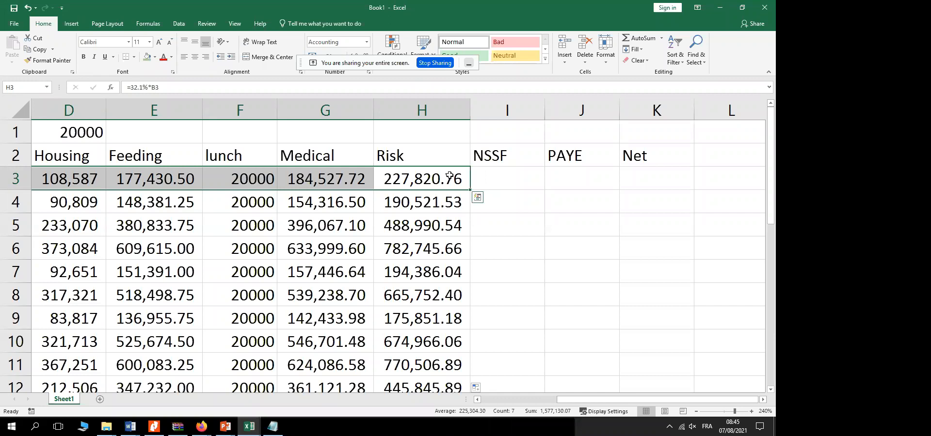
# - Insert a new column before NSSF and give it the heading Gross in I2
pyautogui.click(501, 112)
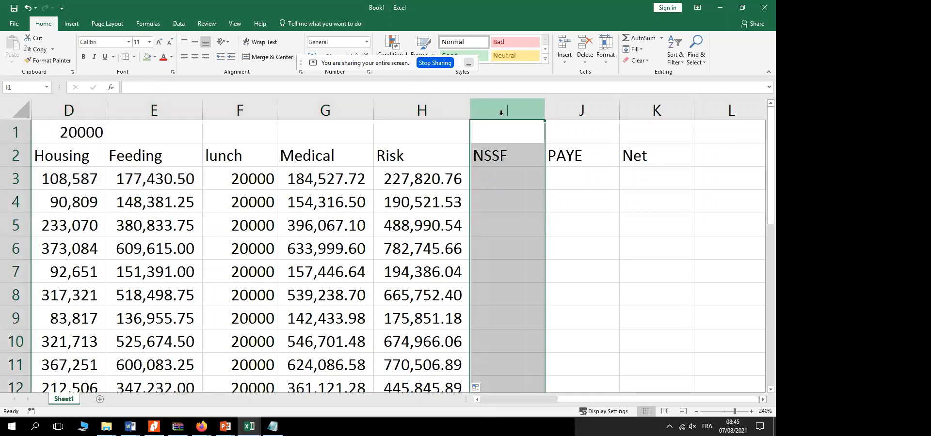
pyautogui.click(563, 51)
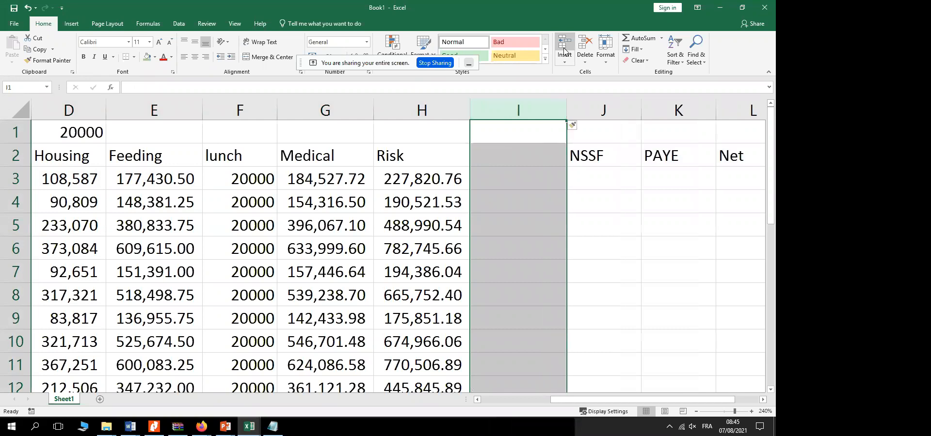
pyautogui.click(494, 150)
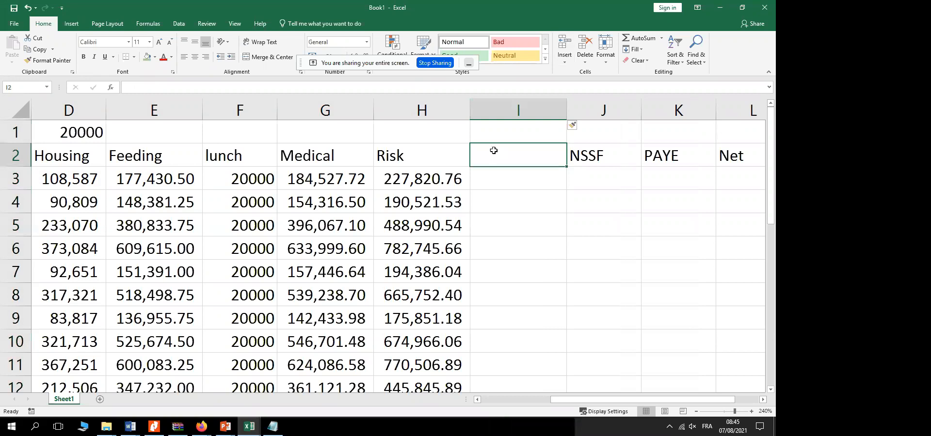
pyautogui.write('G')
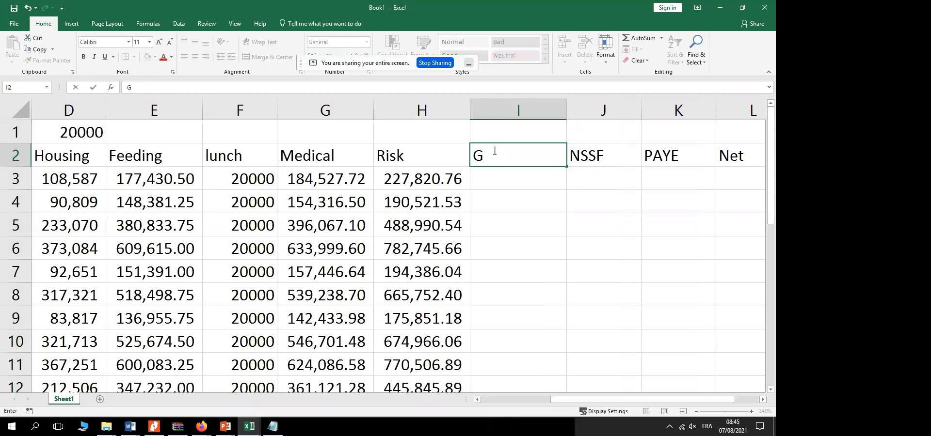
pyautogui.write('ross')
pyautogui.press('Return')
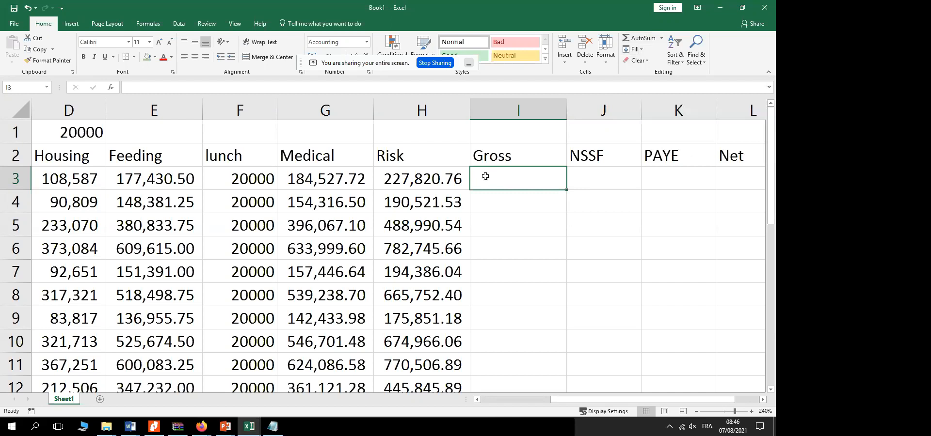
# - Total B3:H3 in the Gross cell I3 with AutoSum and widen column I to fit the amount
pyautogui.write('=')
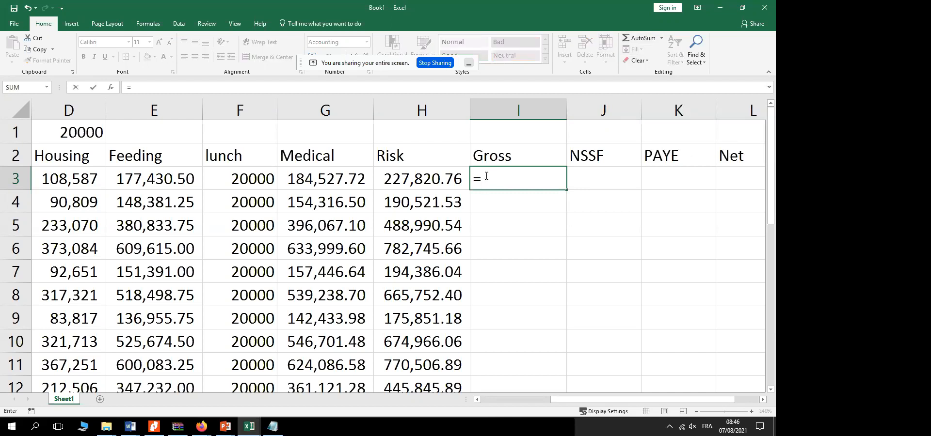
pyautogui.click(638, 37)
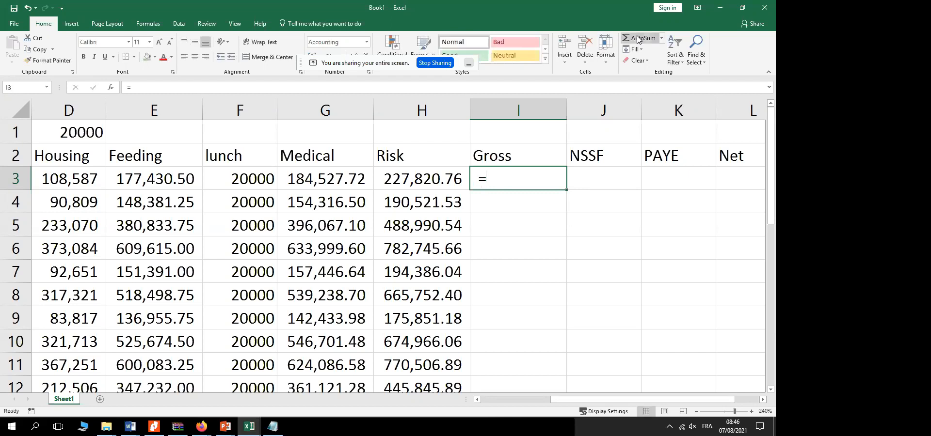
pyautogui.click(637, 38)
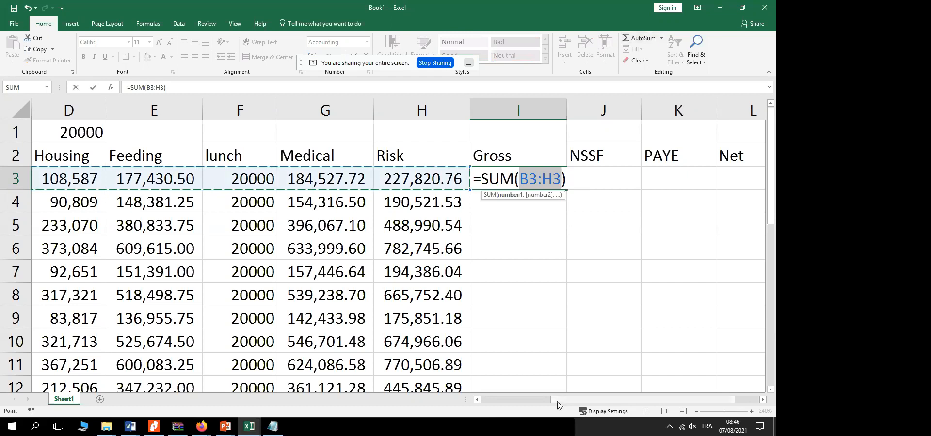
pyautogui.moveTo(558, 405); pyautogui.dragTo(560, 405)
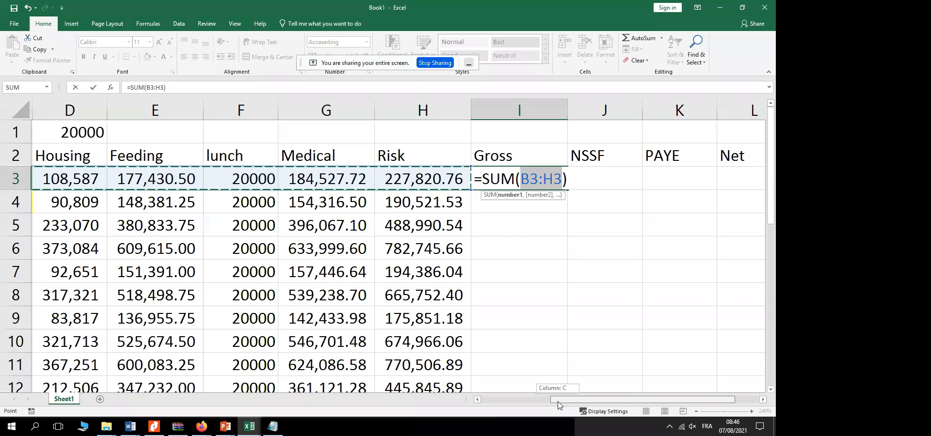
pyautogui.moveTo(560, 405); pyautogui.dragTo(490, 403)
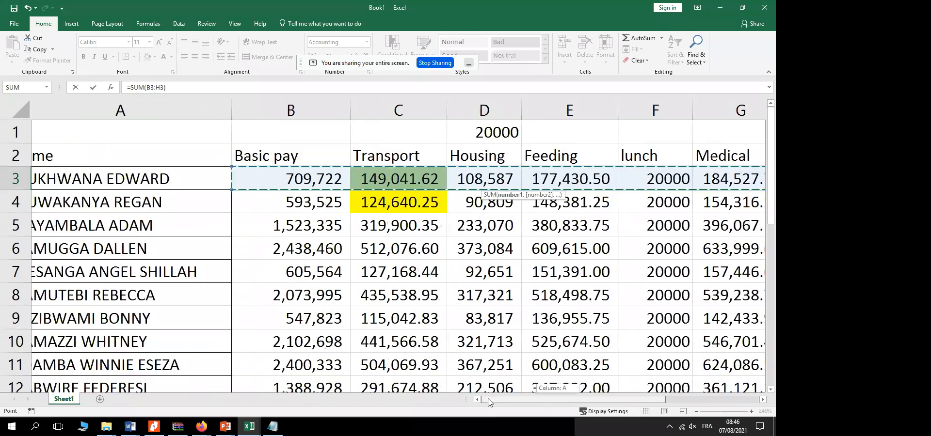
pyautogui.moveTo(490, 403); pyautogui.dragTo(559, 401)
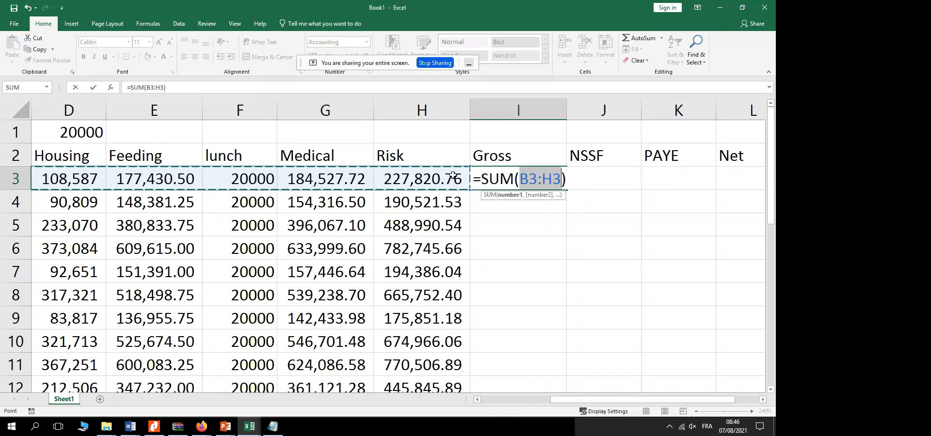
pyautogui.press('Return')
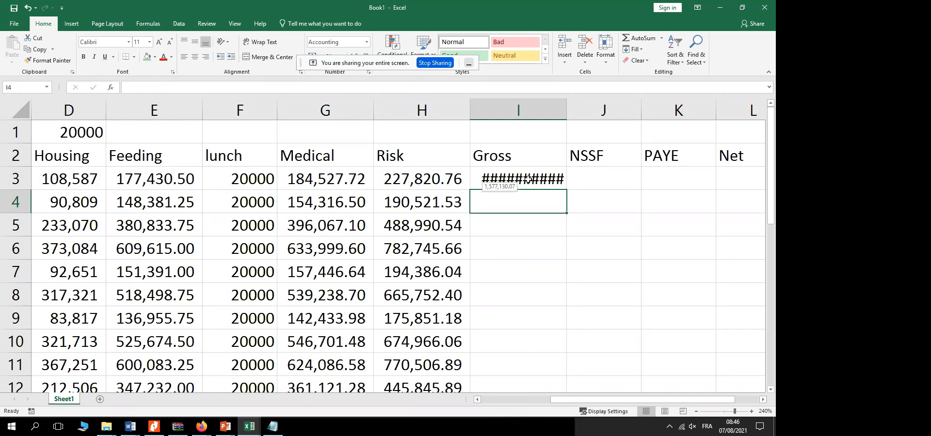
pyautogui.click(531, 139)
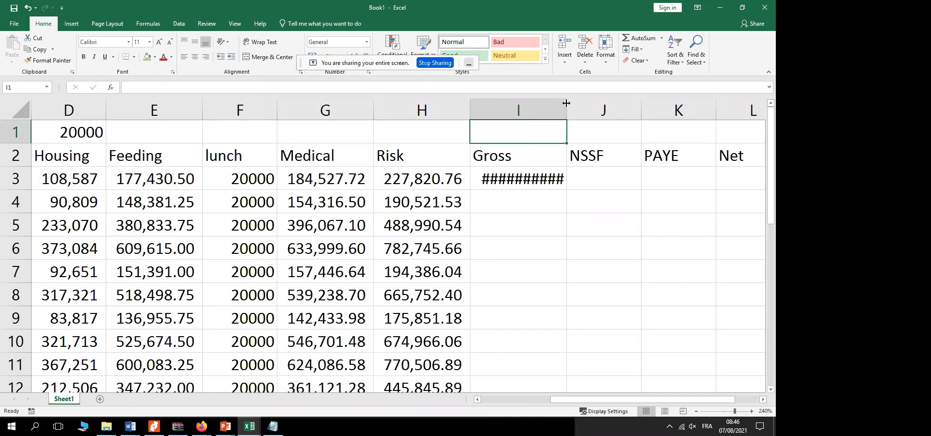
pyautogui.moveTo(567, 103); pyautogui.dragTo(580, 103)
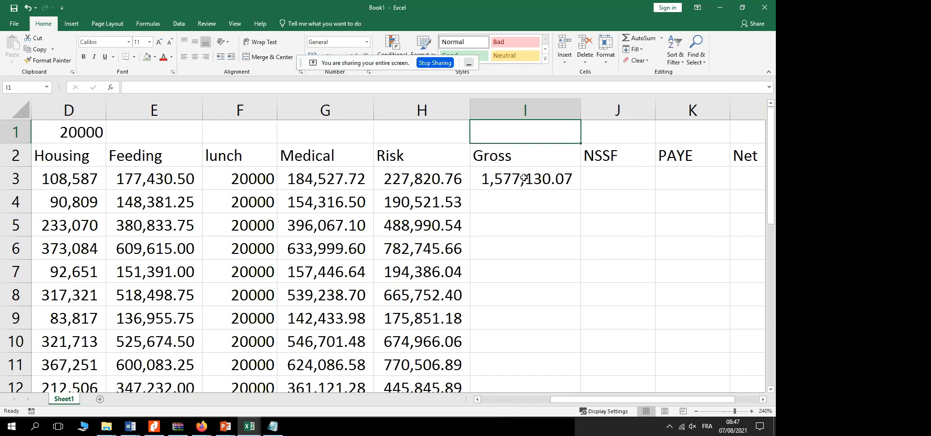
# - Check the NSSF rate in the Notepad notes and enter the NSSF formula =5%*I3 in J3
pyautogui.click(608, 177)
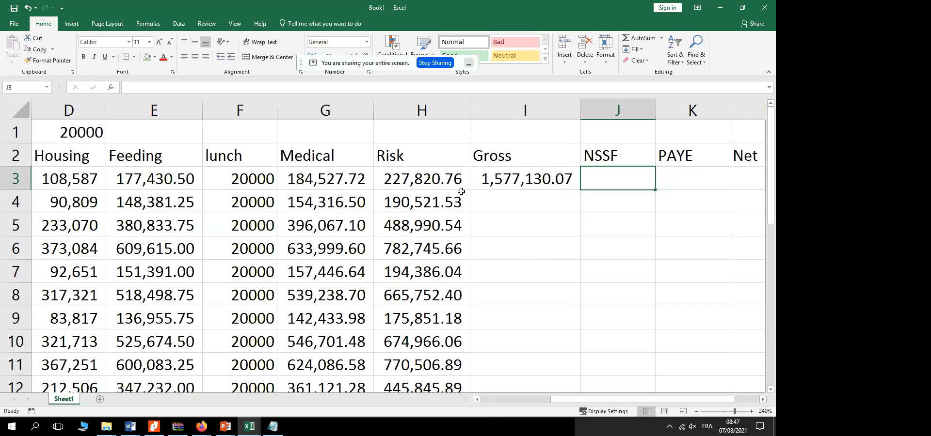
pyautogui.click(274, 426)
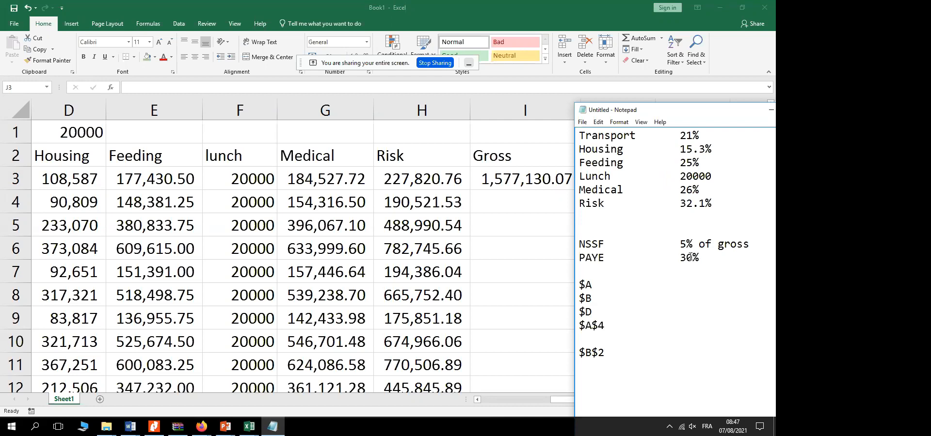
pyautogui.hotkey('alt', 'Tab')
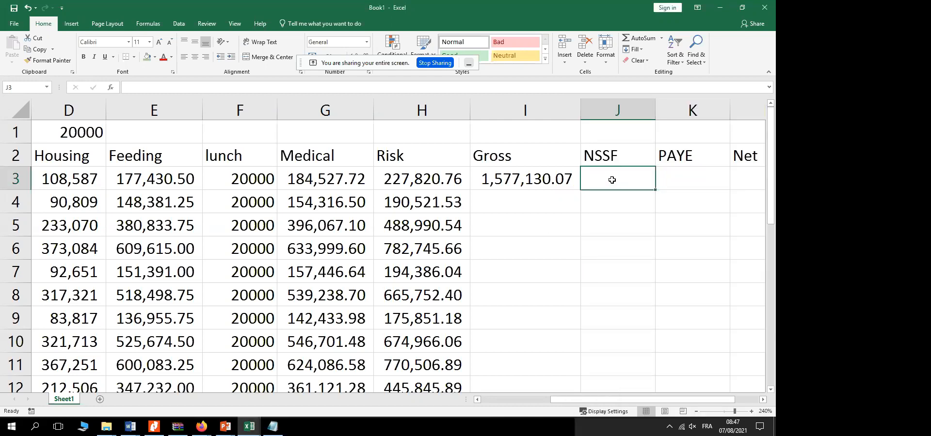
pyautogui.write('=')
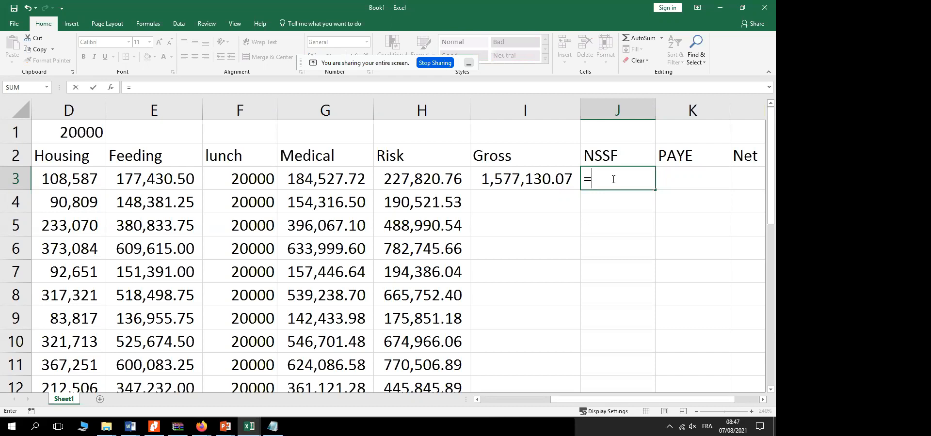
pyautogui.press('BackSpace')
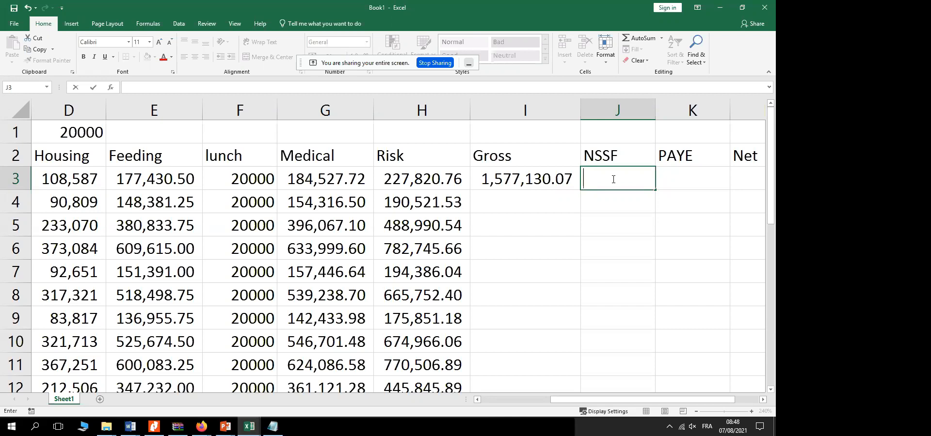
pyautogui.write('=')
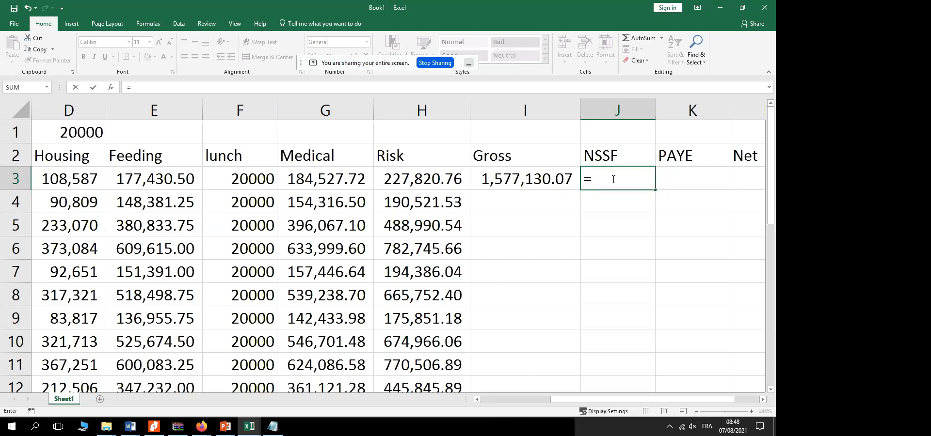
pyautogui.write('5%*')
pyautogui.click(498, 178)
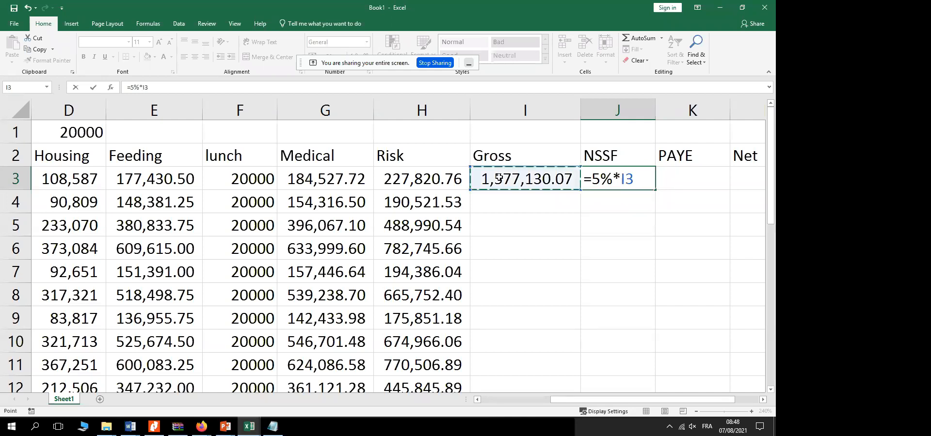
pyautogui.press('Return')
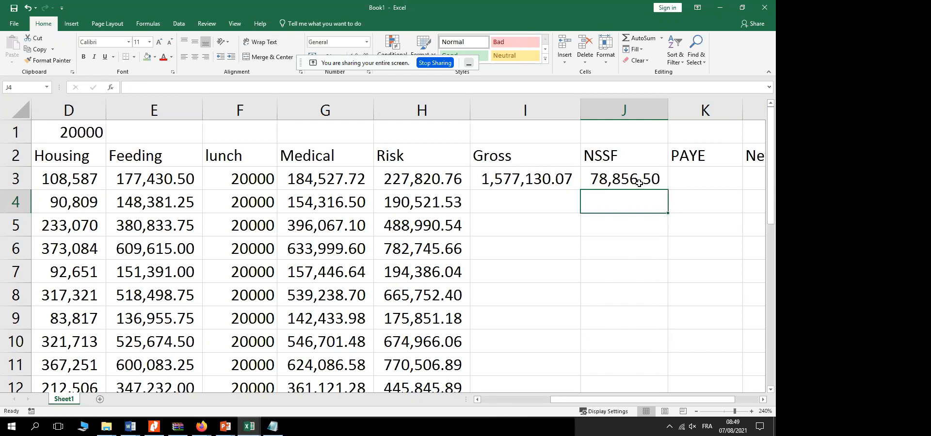
pyautogui.click(684, 178)
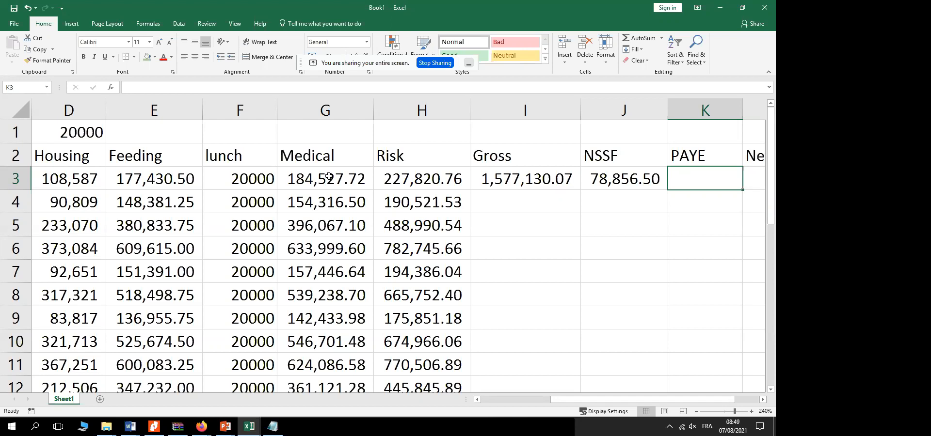
pyautogui.click(314, 179)
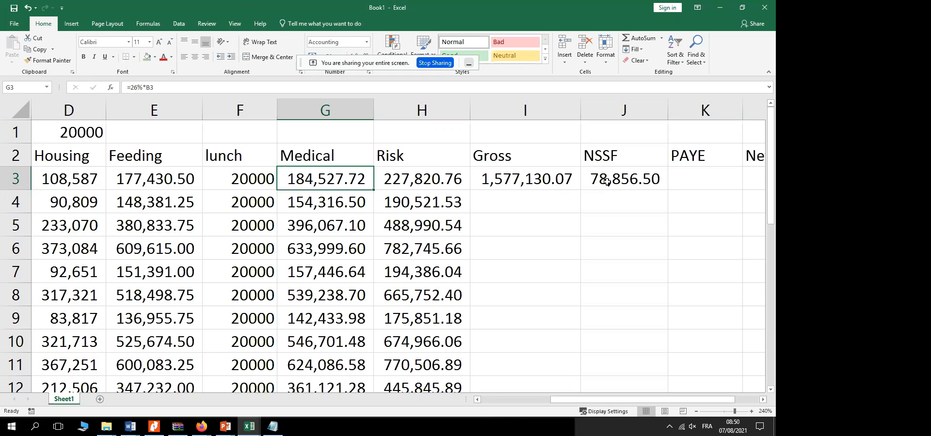
pyautogui.click(504, 180)
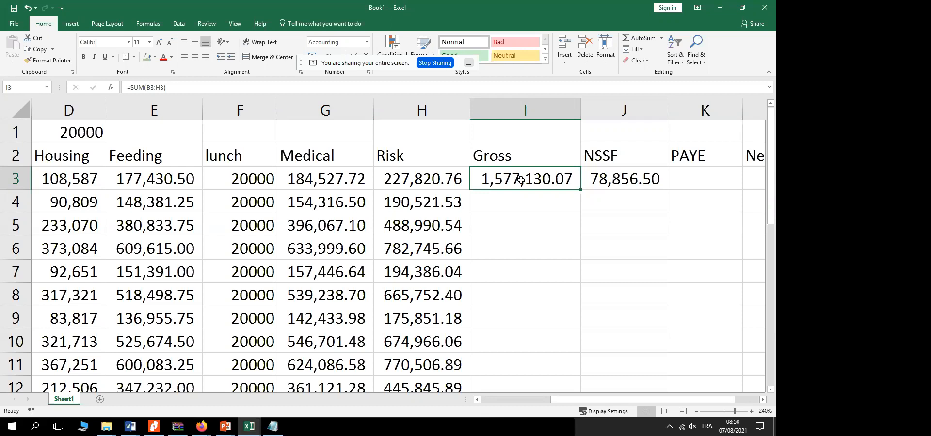
# - Clear the NSSF formula in J3 and re-enter it as =5%*I3, based on the Gross cell
pyautogui.click(616, 180)
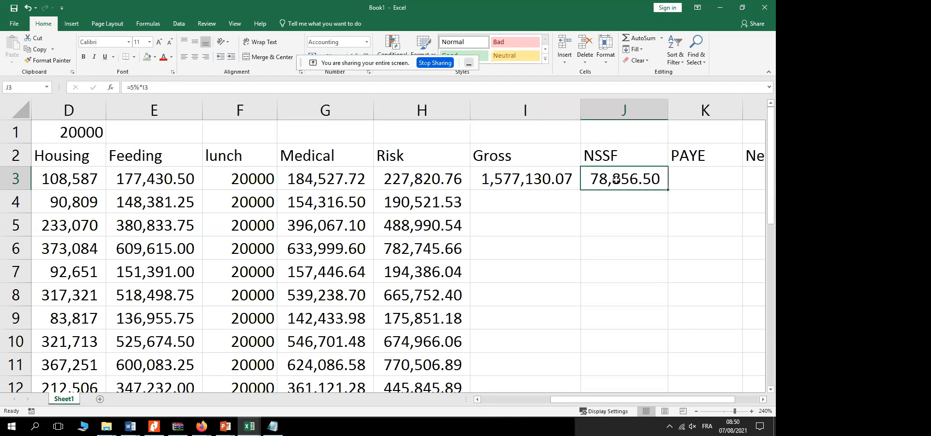
pyautogui.doubleClick(617, 180)
pyautogui.press('BackSpace')
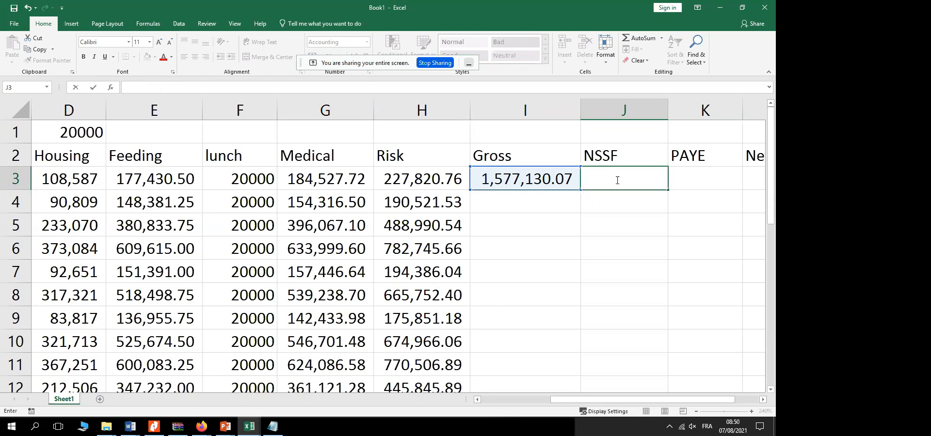
pyautogui.write('=')
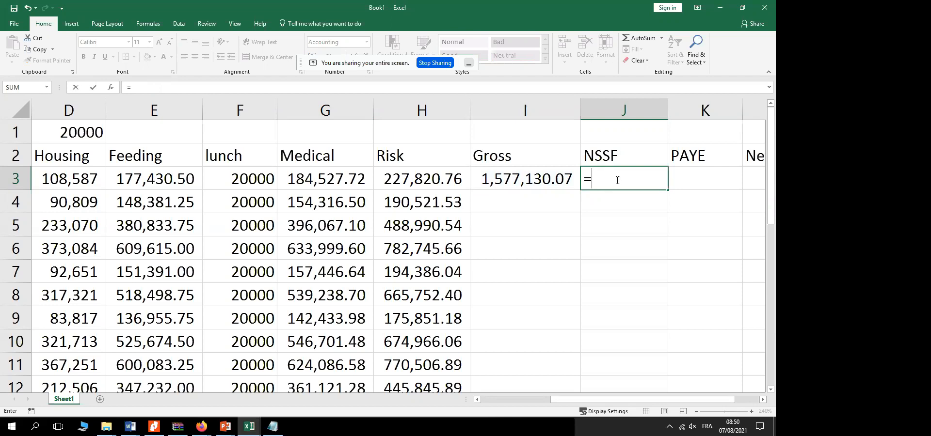
pyautogui.write('5%*')
pyautogui.click(496, 180)
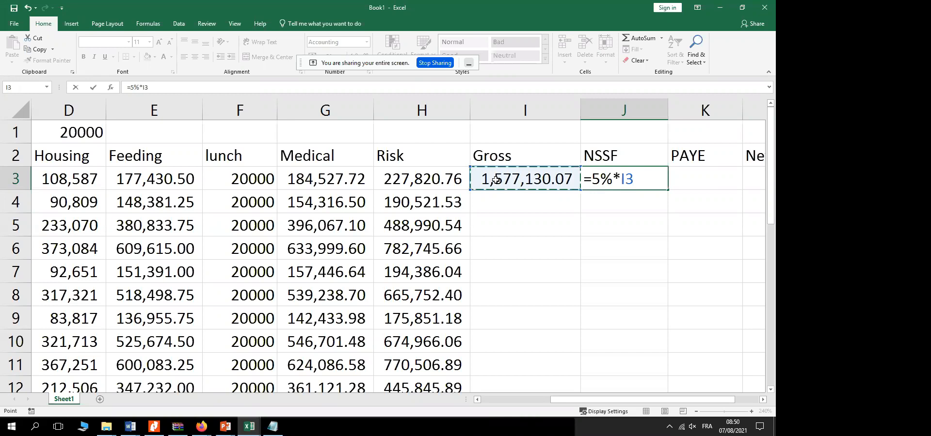
pyautogui.press('Return')
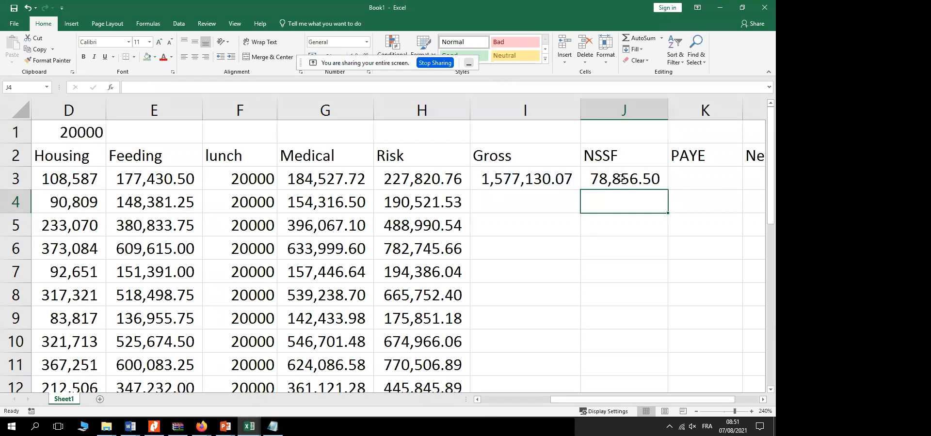
# - Enter the PAYE formula =30%*I3 in K3, based on the Gross cell
pyautogui.click(697, 181)
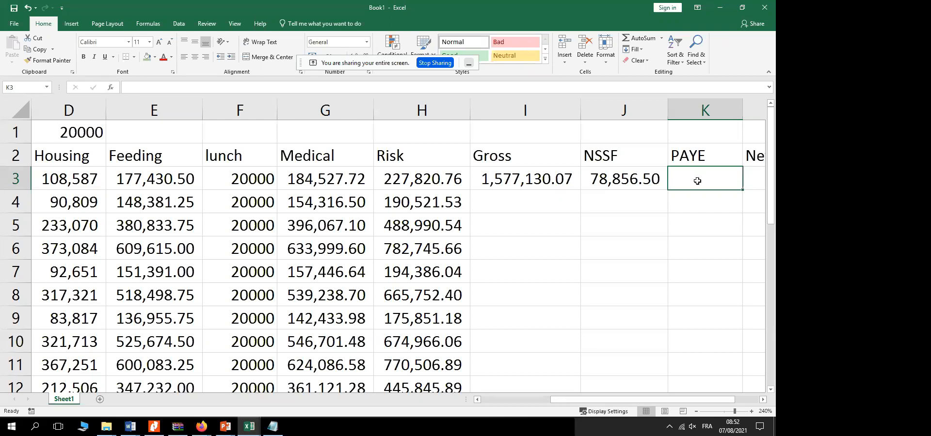
pyautogui.doubleClick(697, 181)
pyautogui.write('=')
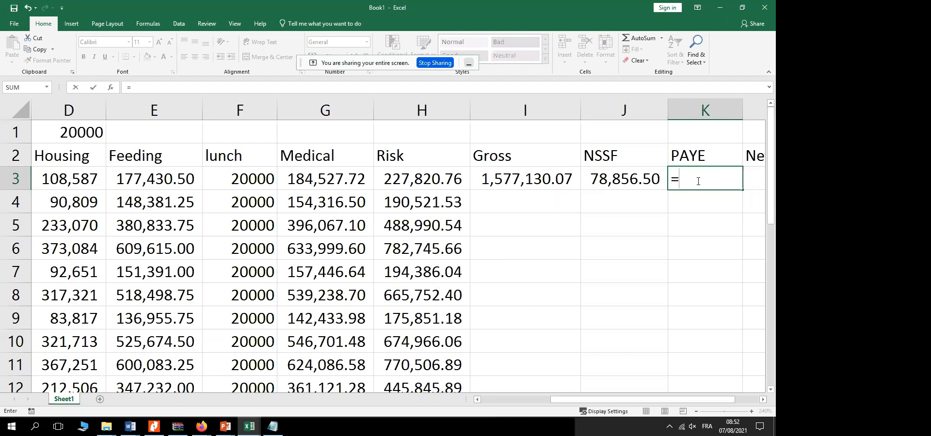
pyautogui.write('30%*')
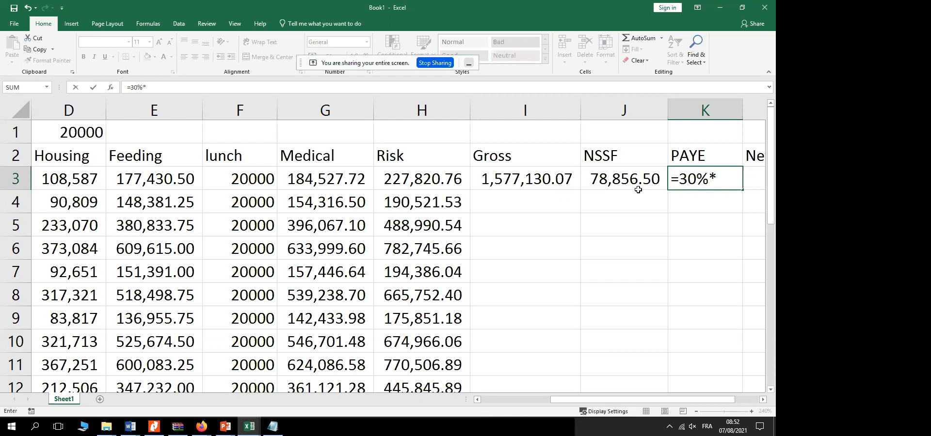
pyautogui.click(518, 180)
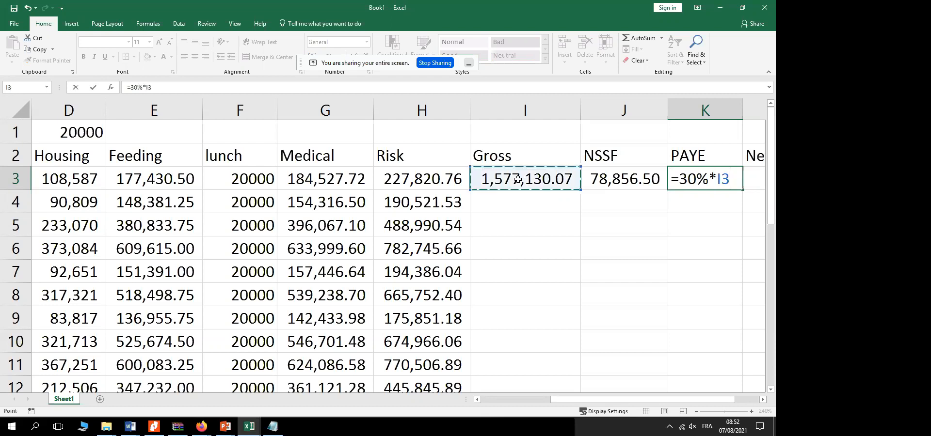
pyautogui.press('Return')
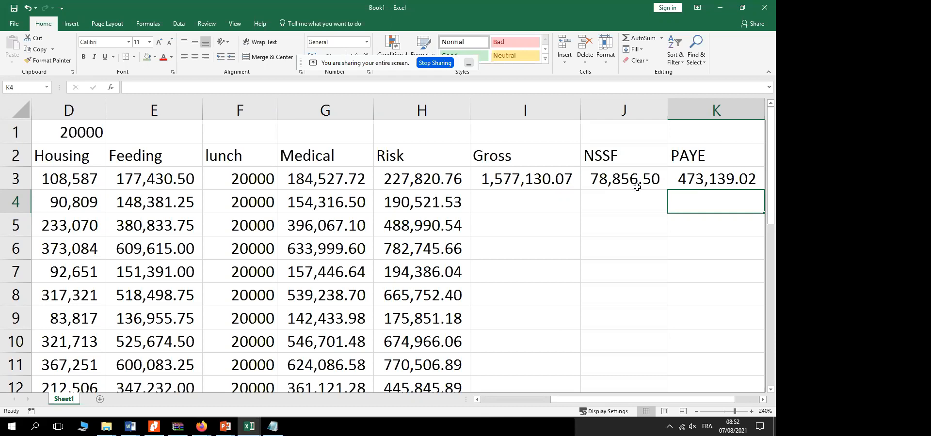
pyautogui.click(763, 400)
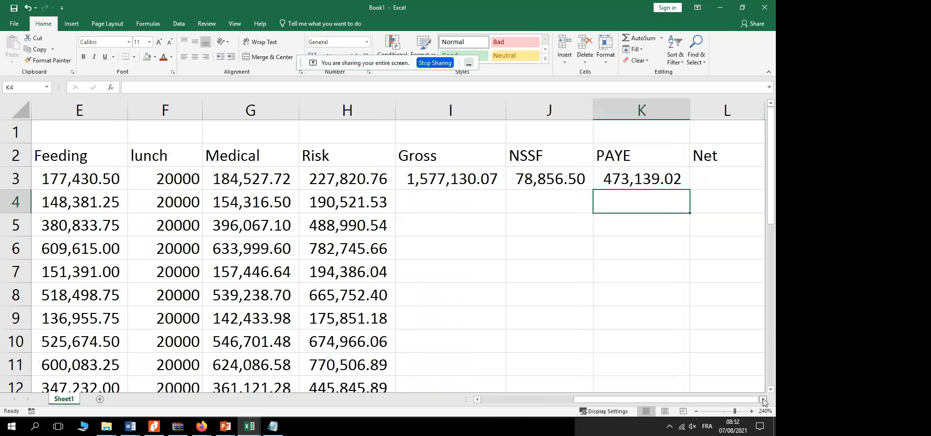
pyautogui.click(763, 401)
pyautogui.click(615, 176)
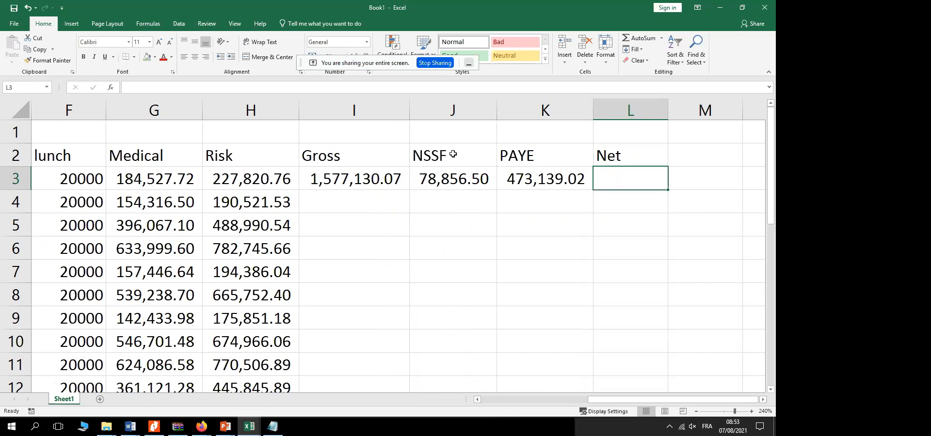
pyautogui.click(428, 158)
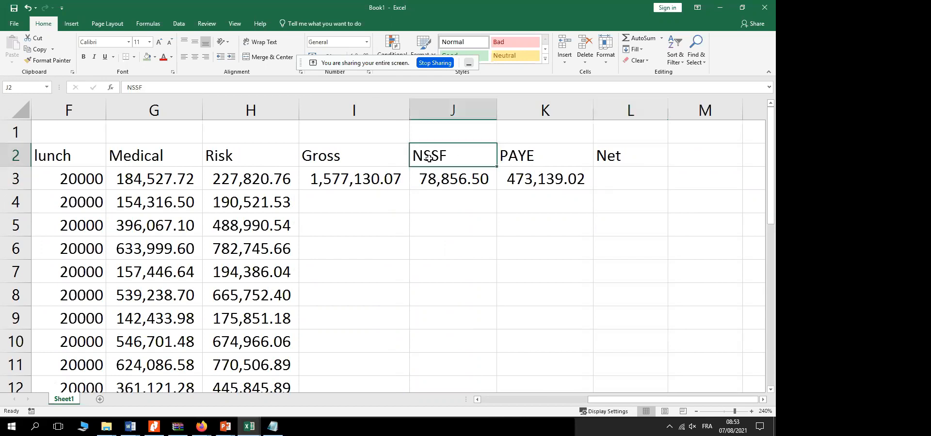
pyautogui.click(516, 156)
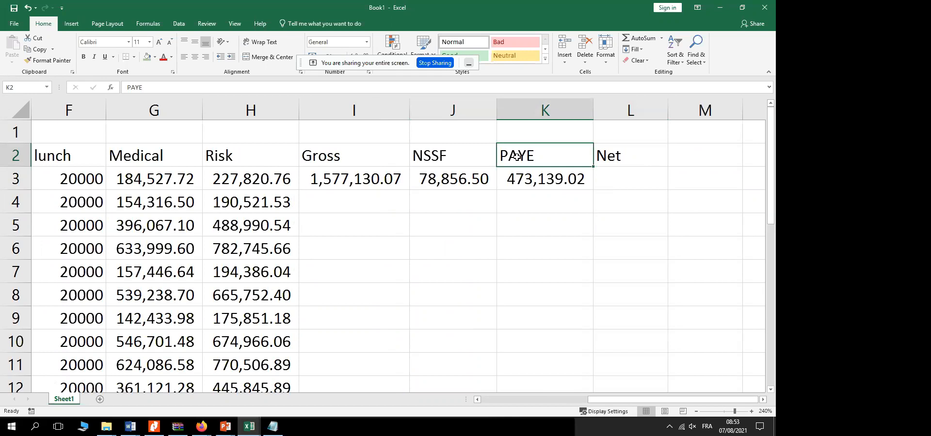
pyautogui.click(609, 176)
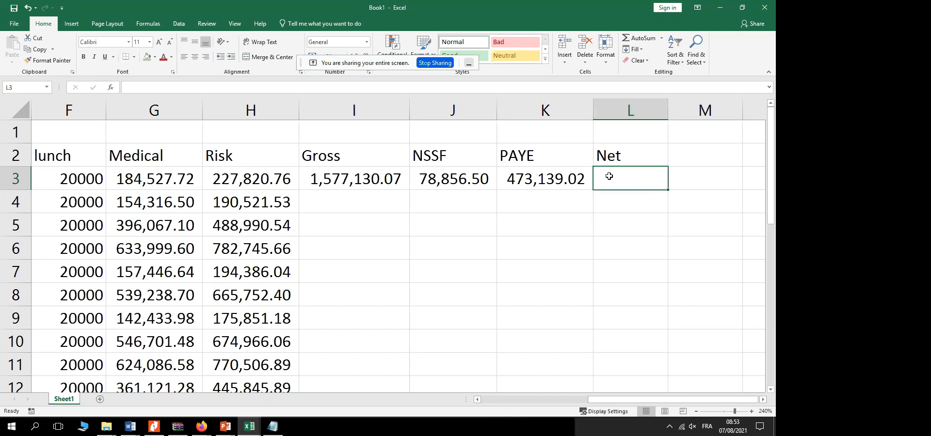
pyautogui.write('=')
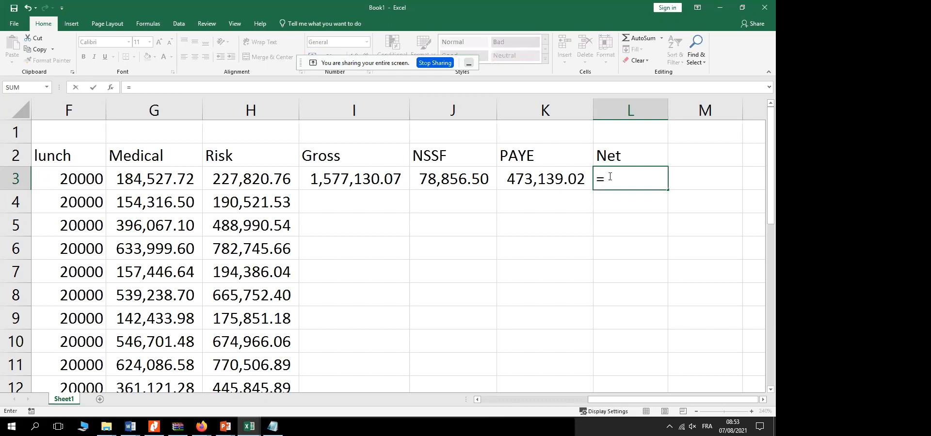
pyautogui.click(539, 160)
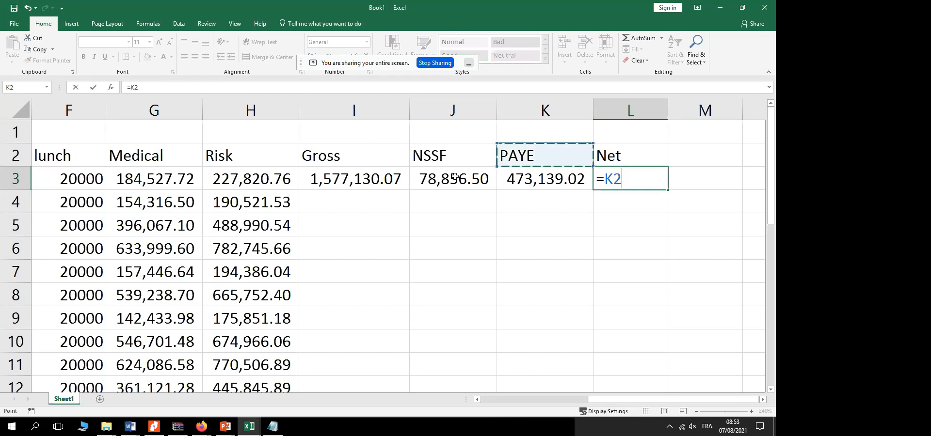
pyautogui.press('Escape')
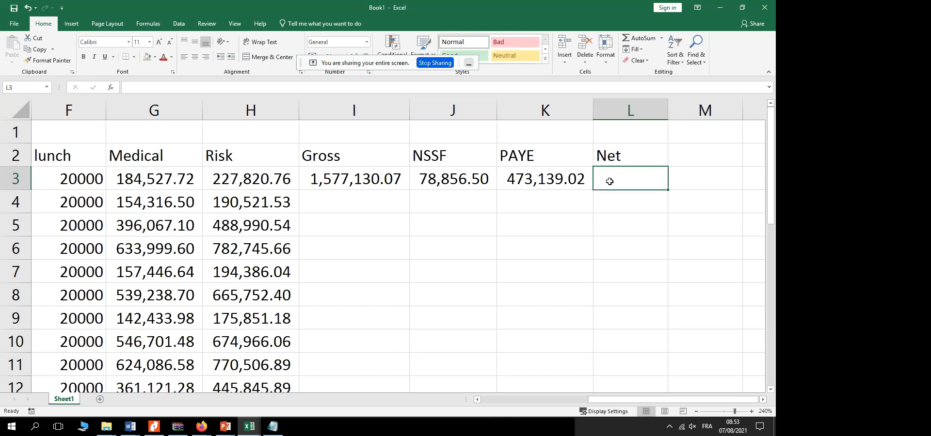
# - Enter the Net formula =J3+K3-I3 in L3
pyautogui.write('=')
pyautogui.click(434, 182)
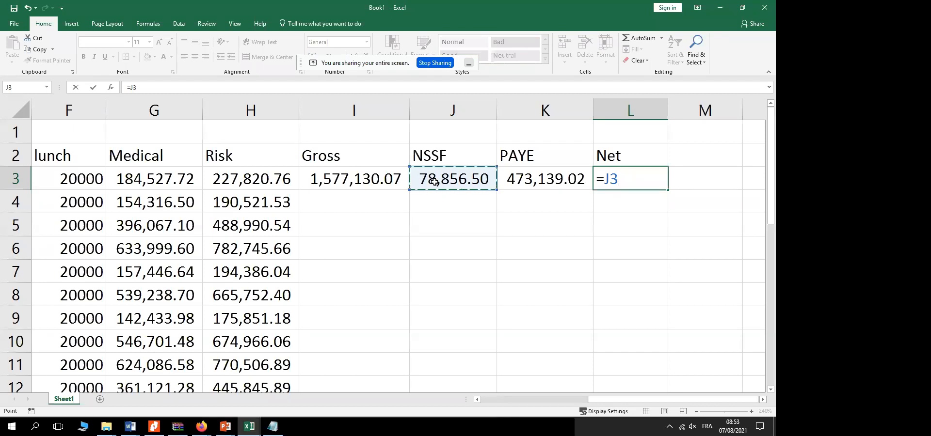
pyautogui.write('+')
pyautogui.click(541, 180)
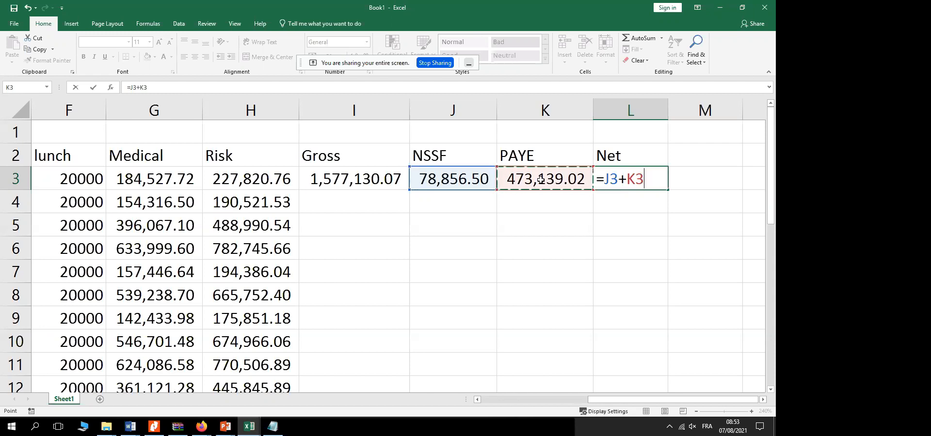
pyautogui.write('-')
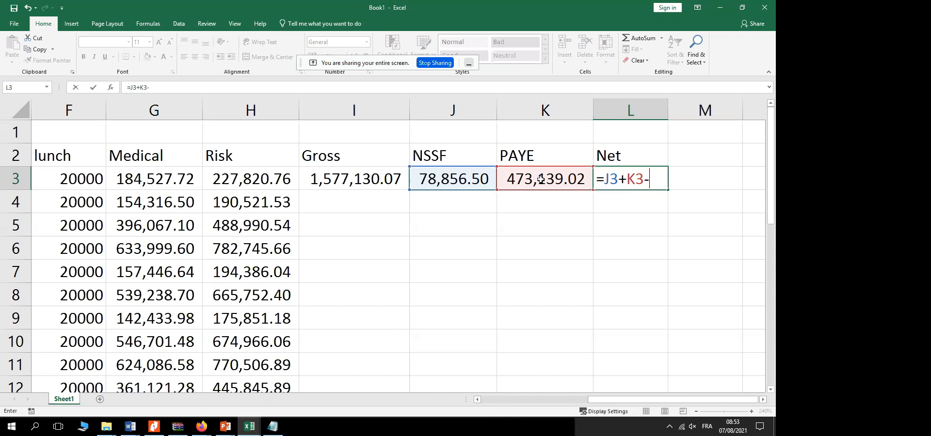
pyautogui.click(357, 180)
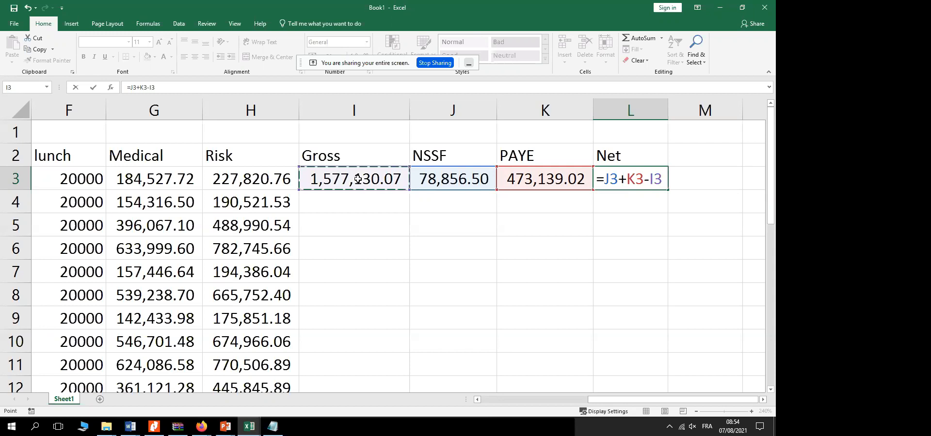
pyautogui.press('Return')
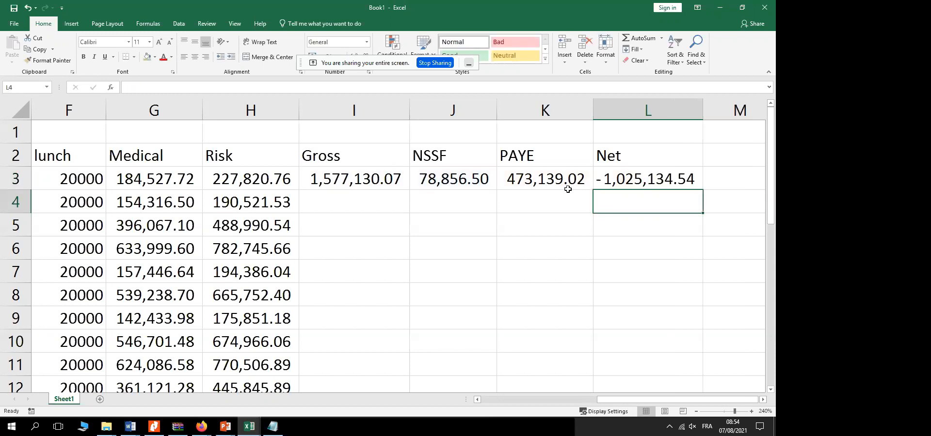
# - Replace the Net formula in L3 with =I3-J3-K3, subtracting NSSF and PAYE from Gross
pyautogui.click(618, 180)
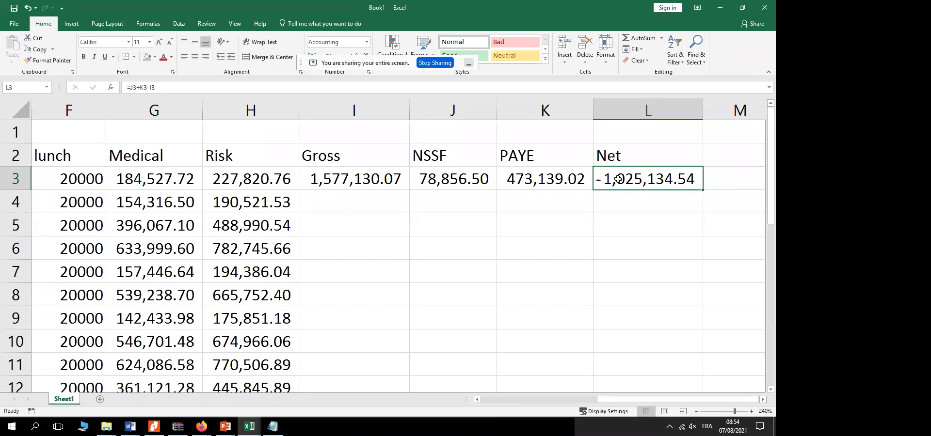
pyautogui.write('=')
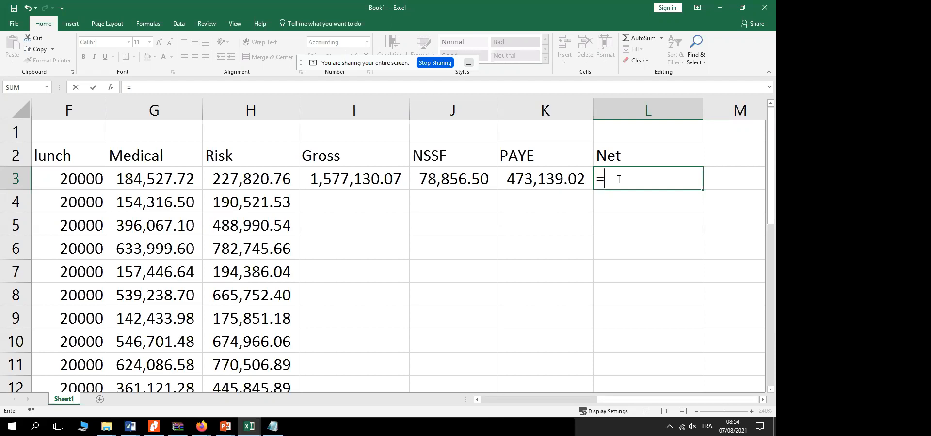
pyautogui.click(348, 180)
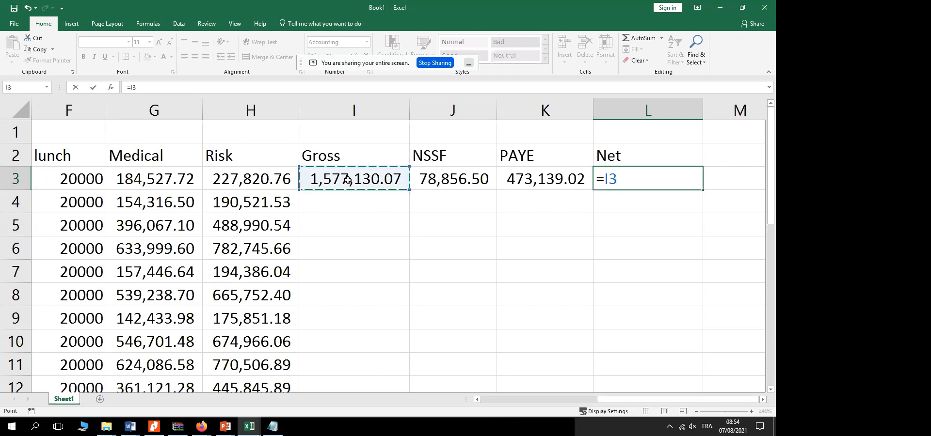
pyautogui.write('-')
pyautogui.click(445, 179)
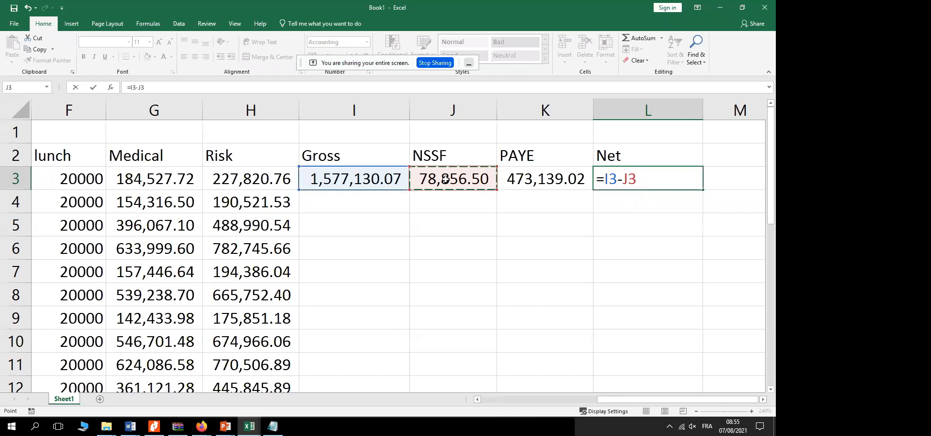
pyautogui.write('-')
pyautogui.click(532, 180)
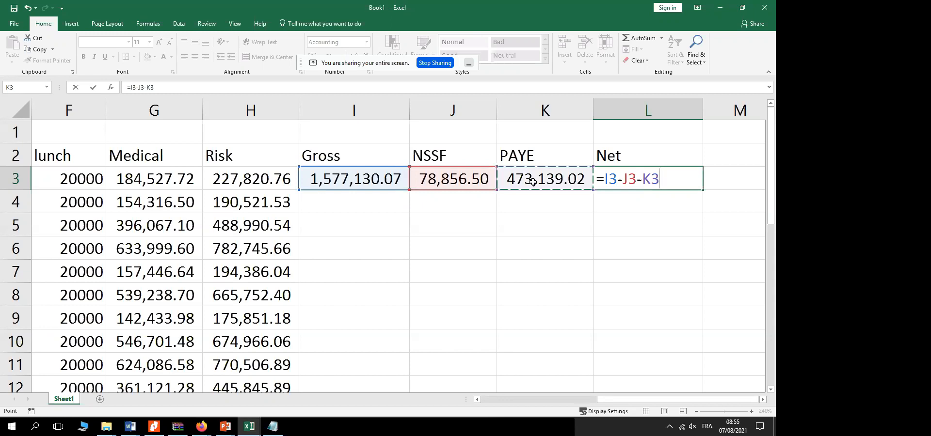
pyautogui.press('Return')
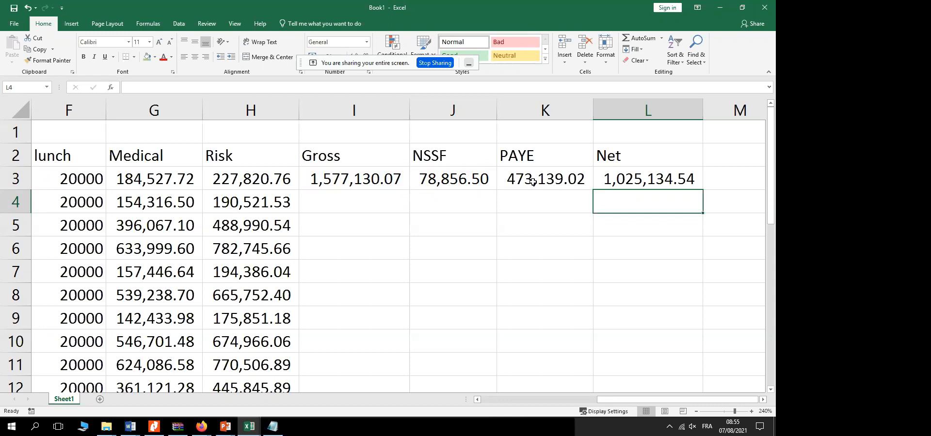
# - Copy the Net formula from L3 into L1 and end the copy mode
pyautogui.click(625, 180)
pyautogui.hotkey('ctrl', 'c')
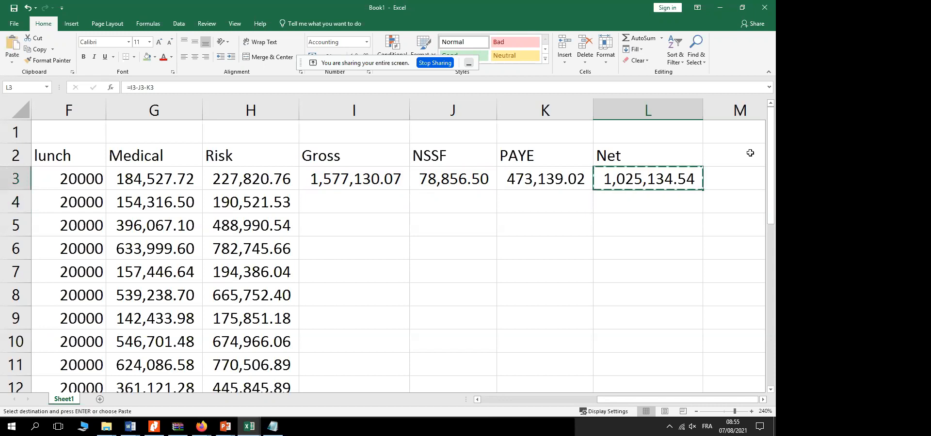
pyautogui.click(632, 131)
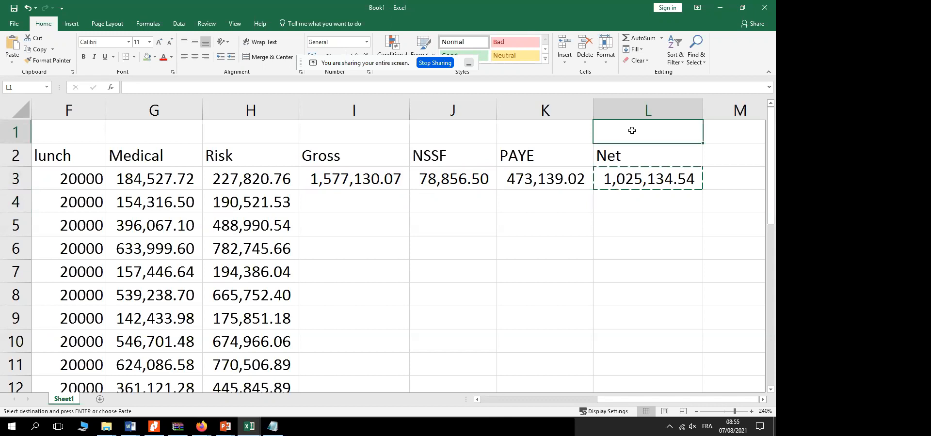
pyautogui.hotkey('ctrl', 'v')
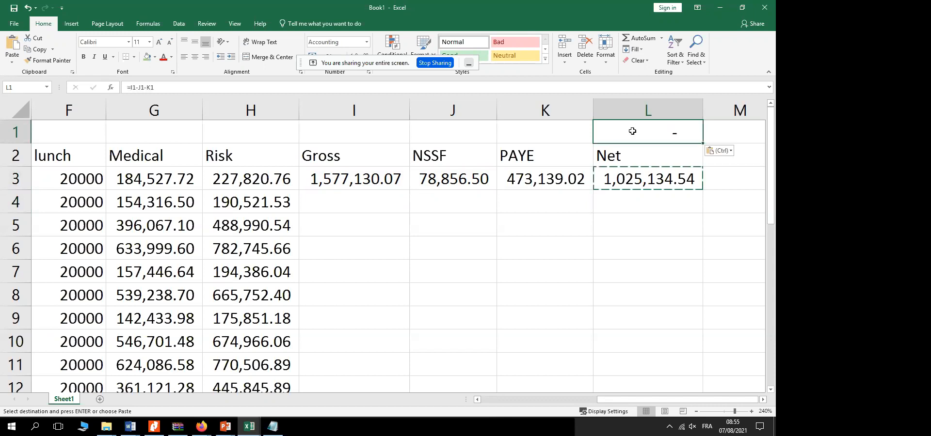
pyautogui.click(644, 248)
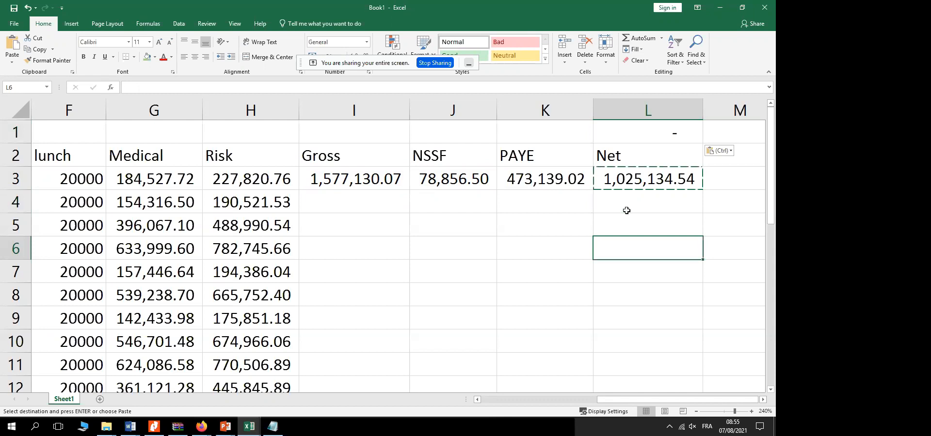
pyautogui.press('Escape')
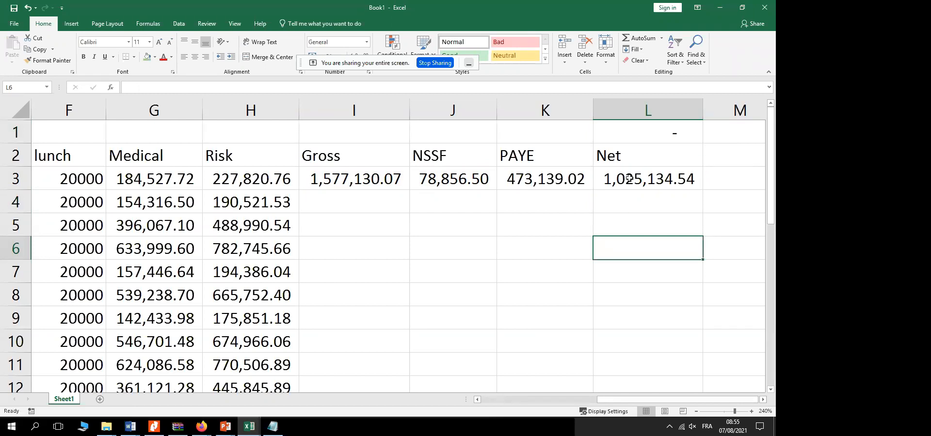
# - Edit the Net formula in L3 to group the deductions in parentheses as =I3-(J3+K3)
pyautogui.click(621, 180)
pyautogui.doubleClick(621, 180)
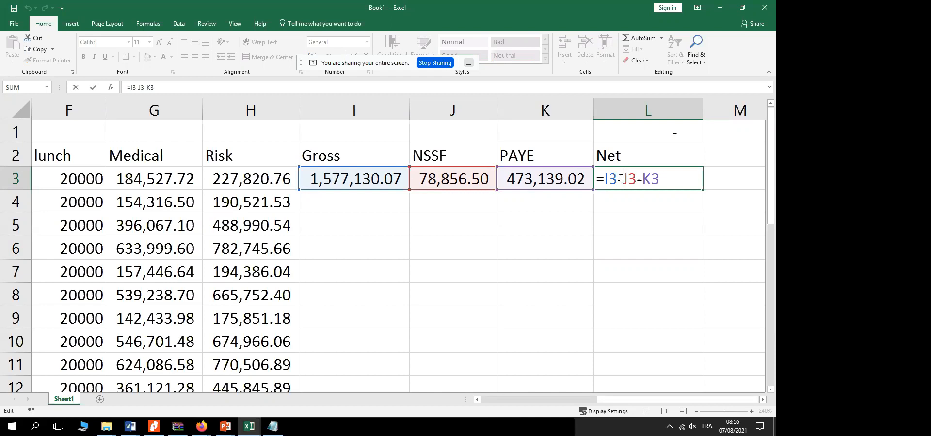
pyautogui.write('(')
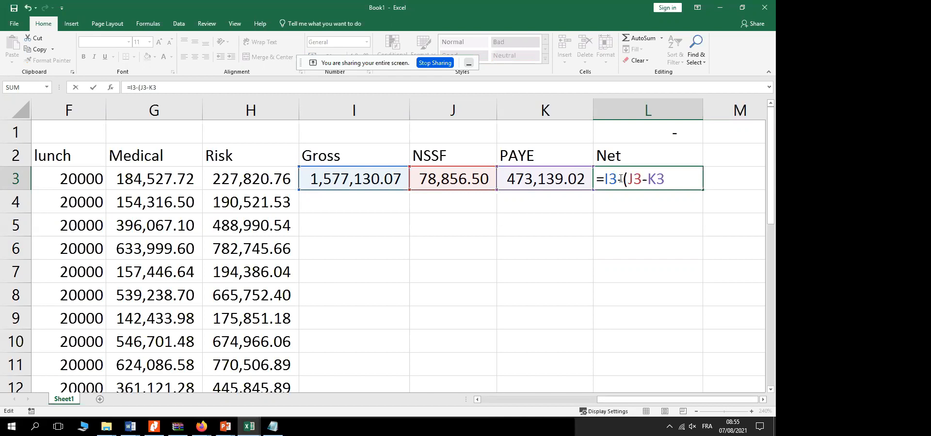
pyautogui.click(648, 180)
pyautogui.press('BackSpace')
pyautogui.write('+K3)')
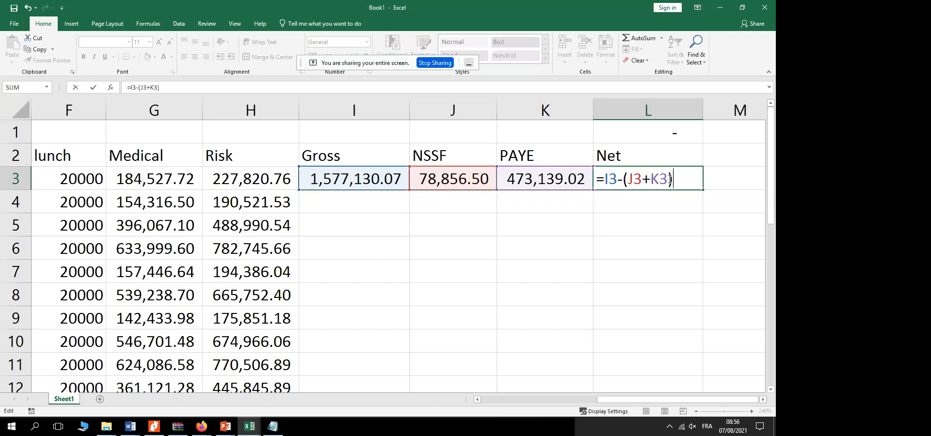
pyautogui.press('Return')
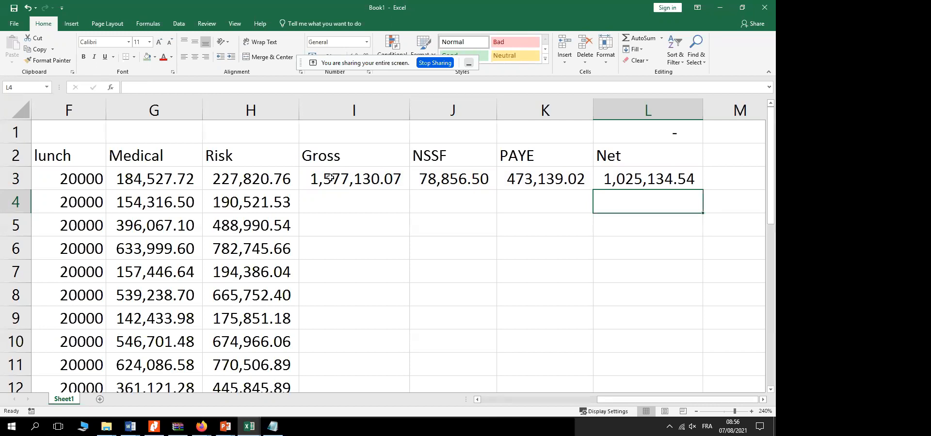
# - Fill the Gross, NSSF, PAYE and Net formulas in I3:L3 down to row 26
pyautogui.moveTo(329, 178); pyautogui.dragTo(689, 337)
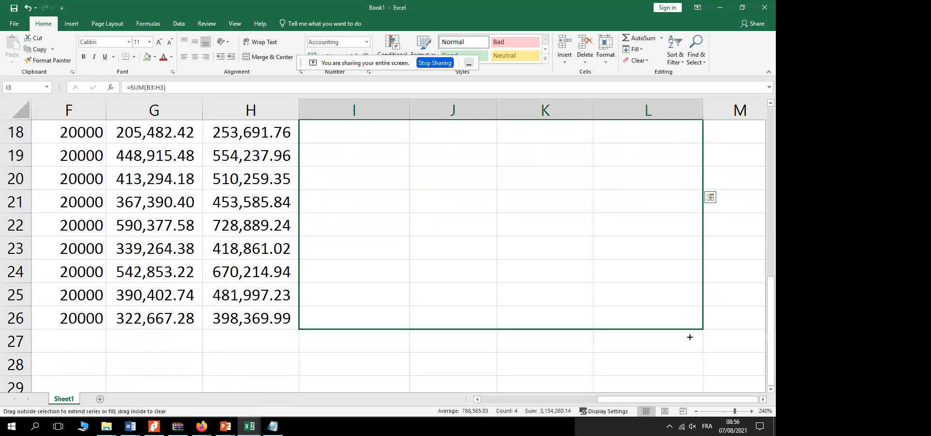
pyautogui.moveTo(689, 337); pyautogui.dragTo(689, 337)
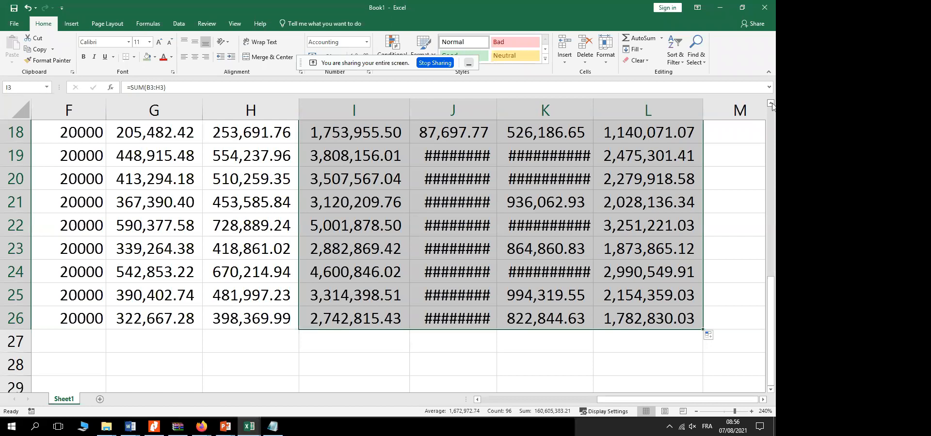
# - AutoFit the widths of the NSSF and PAYE columns to their values, and clear the stray formula in L1
pyautogui.scroll(1, 772, 106)
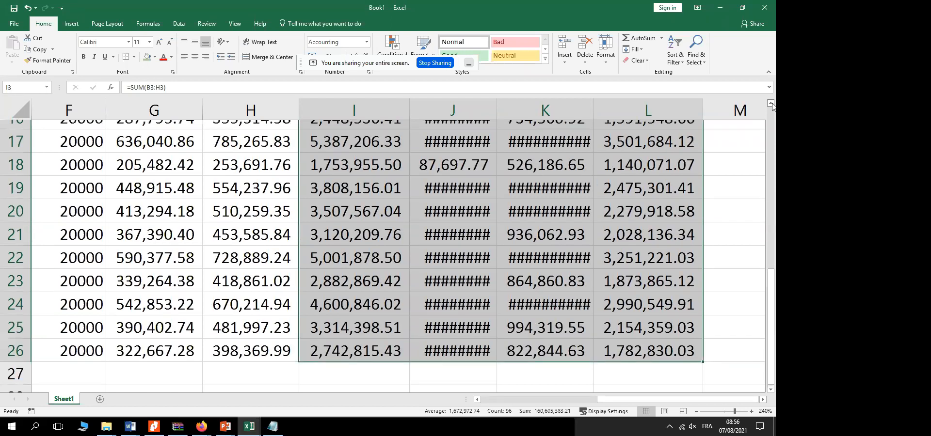
pyautogui.scroll(5, 772, 107)
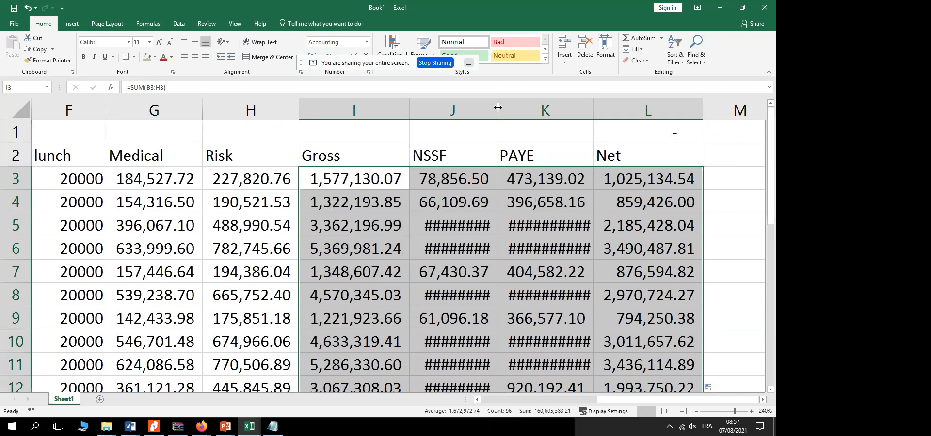
pyautogui.doubleClick(497, 107)
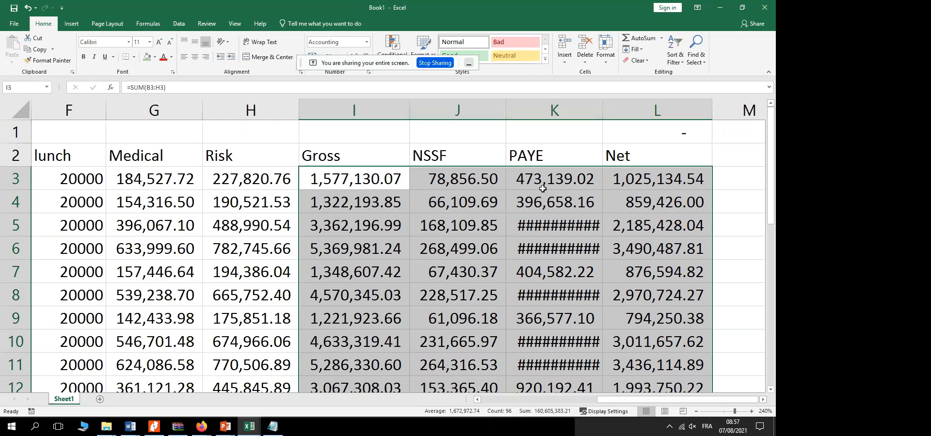
pyautogui.doubleClick(603, 109)
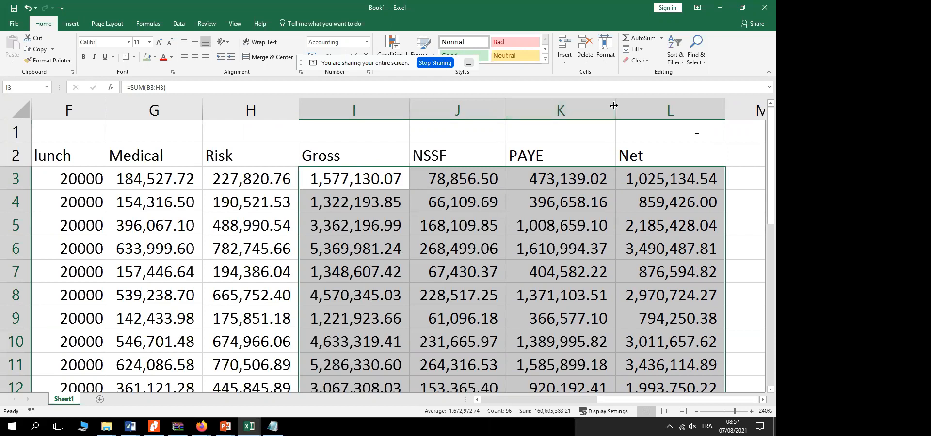
pyautogui.click(698, 134)
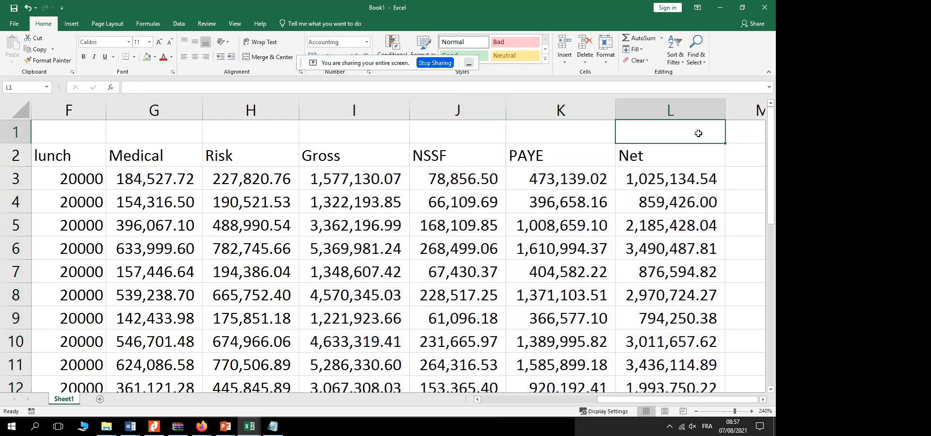
# - Add a column header Performance in M2, beside the Net header
pyautogui.moveTo(640, 397); pyautogui.dragTo(671, 399)
pyautogui.click(762, 400)
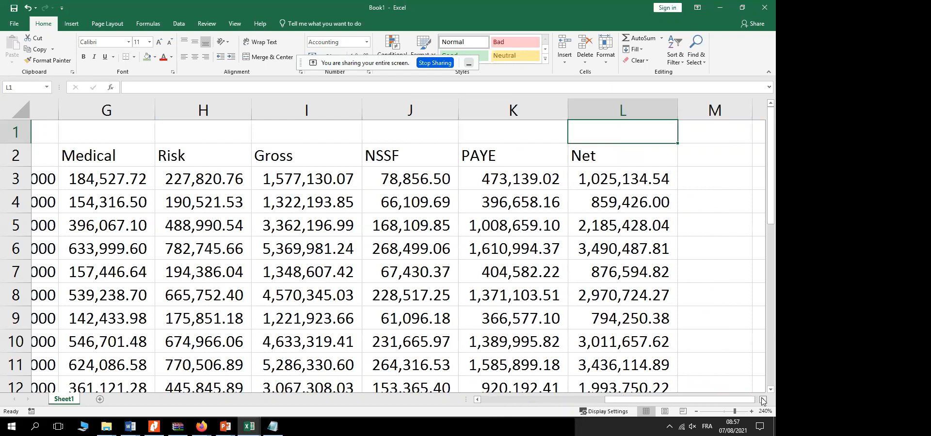
pyautogui.click(763, 399)
pyautogui.click(762, 399)
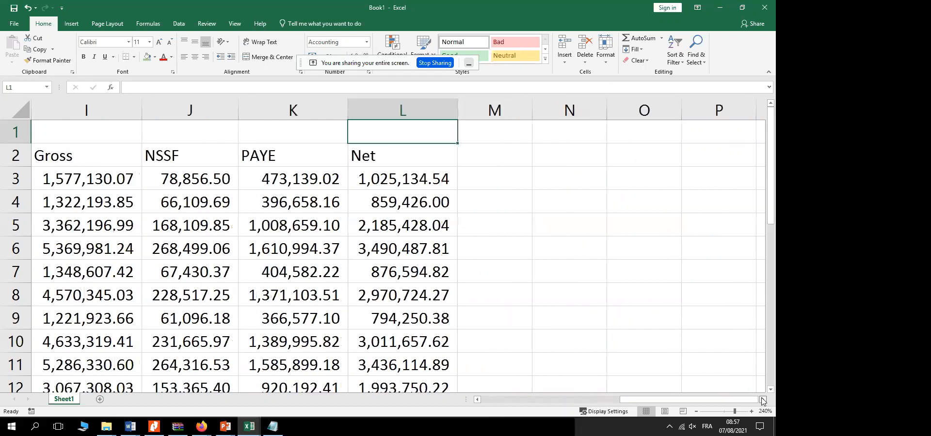
pyautogui.click(488, 155)
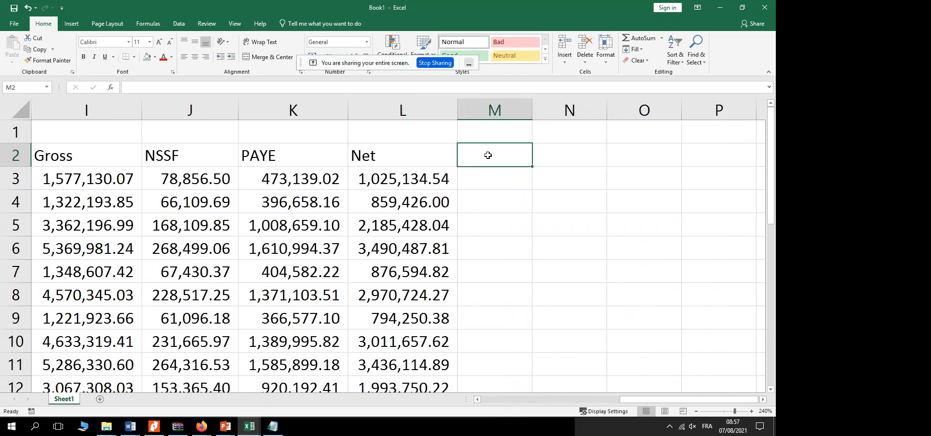
pyautogui.click(478, 179)
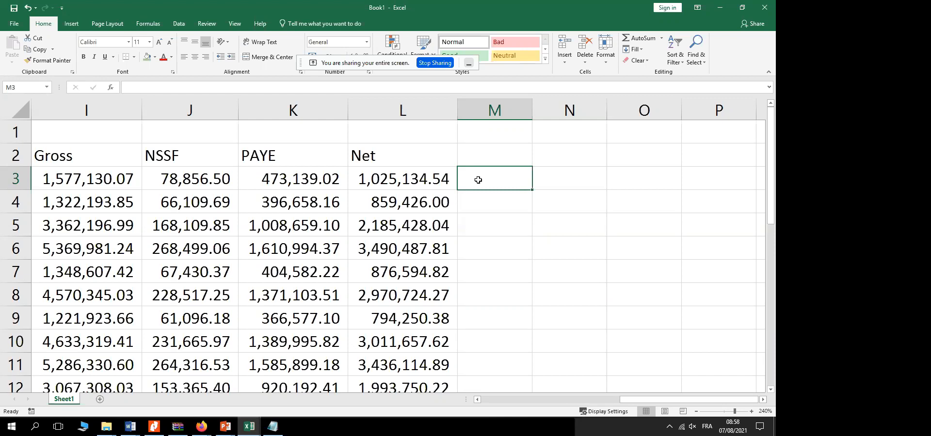
pyautogui.click(483, 154)
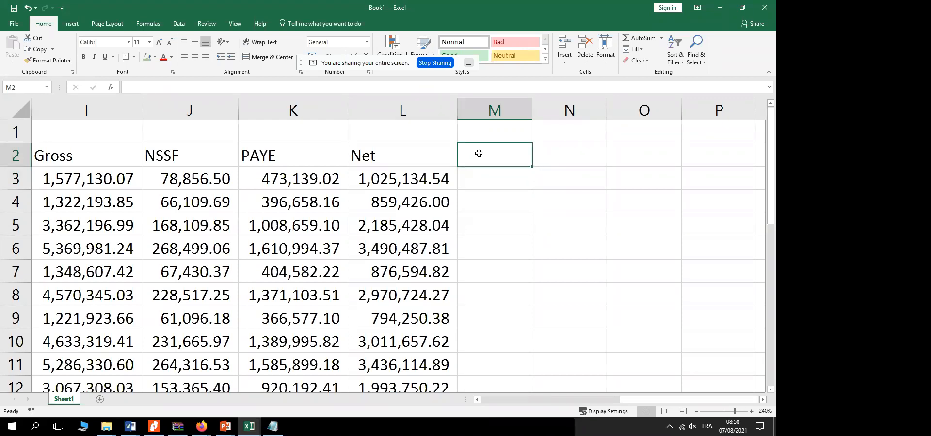
pyautogui.write('per')
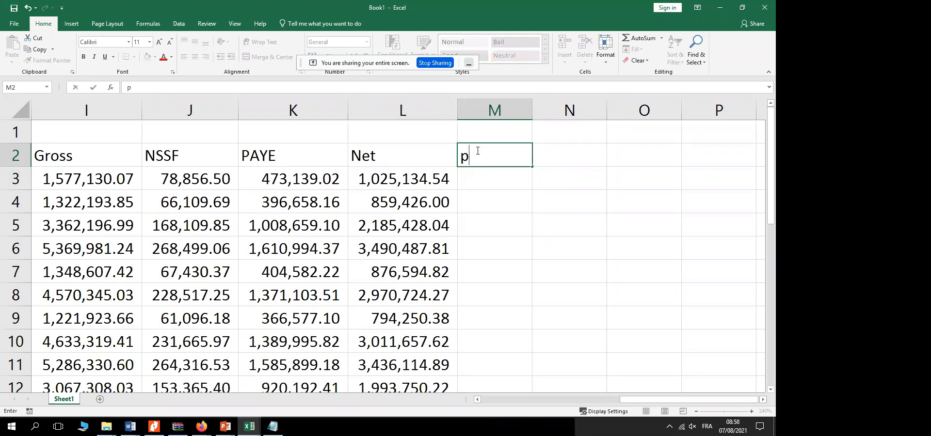
pyautogui.press('BackSpace')
pyautogui.press('BackSpace')
pyautogui.press('BackSpace')
pyautogui.write('Performance')
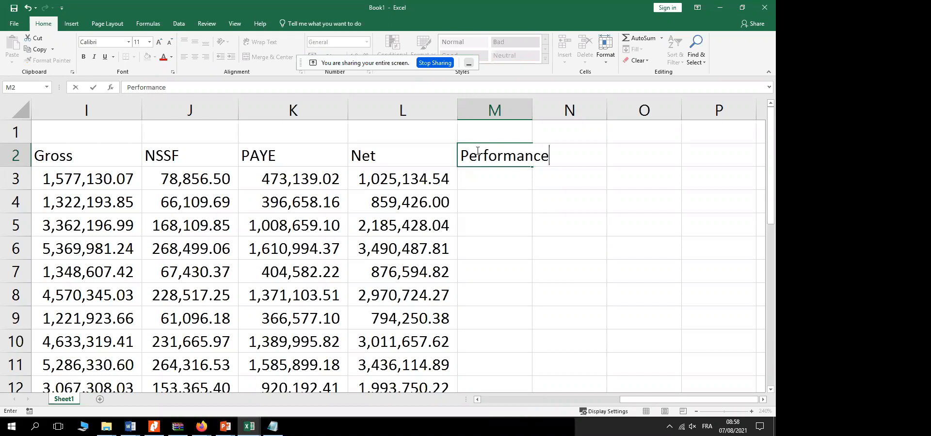
pyautogui.click(627, 180)
# - Add the header Remark in N2 and AutoFit the width of the Performance column
pyautogui.click(566, 150)
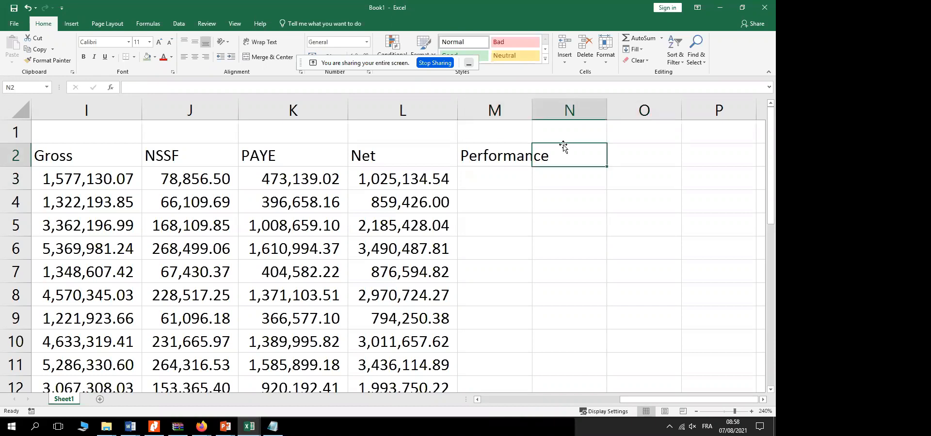
pyautogui.write('Remar')
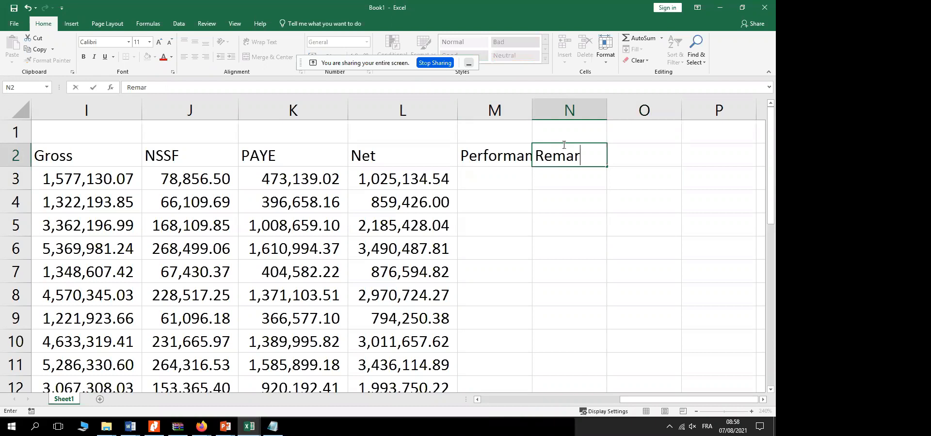
pyautogui.write('k')
pyautogui.click(653, 158)
pyautogui.doubleClick(532, 100)
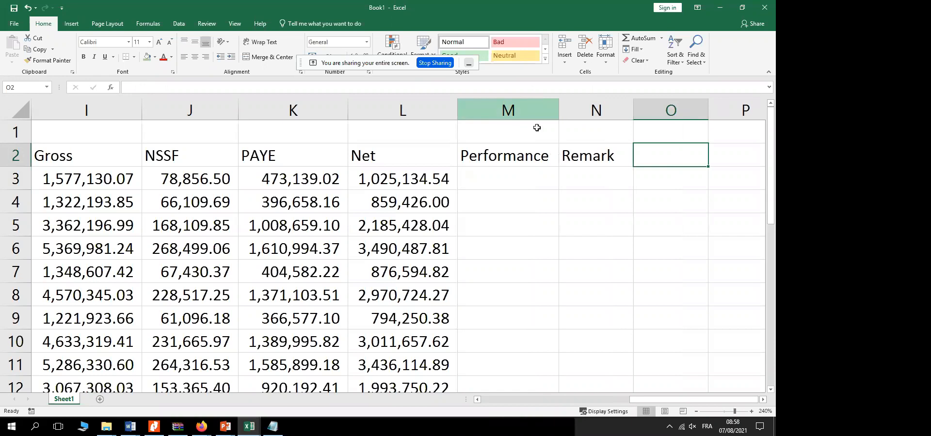
# - Enter the performance ratings Good, Good, Excellent and Fair in M3 through M6
pyautogui.click(487, 176)
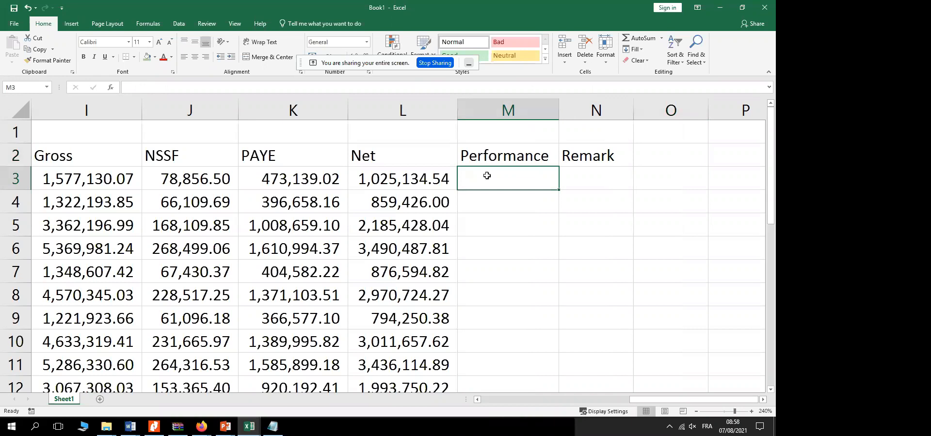
pyautogui.write('Good')
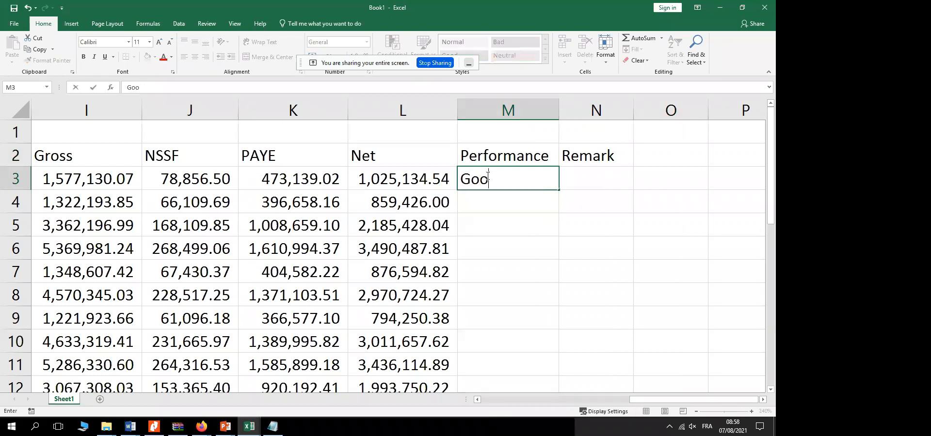
pyautogui.click(491, 204)
pyautogui.write('G')
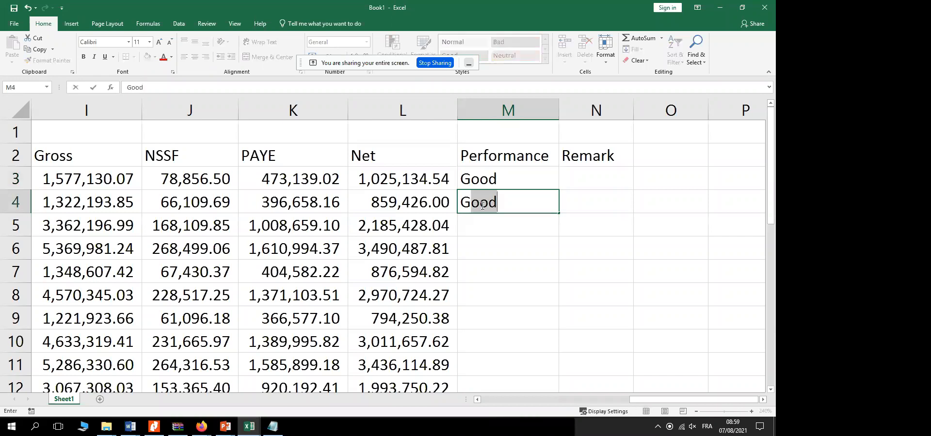
pyautogui.write('ood')
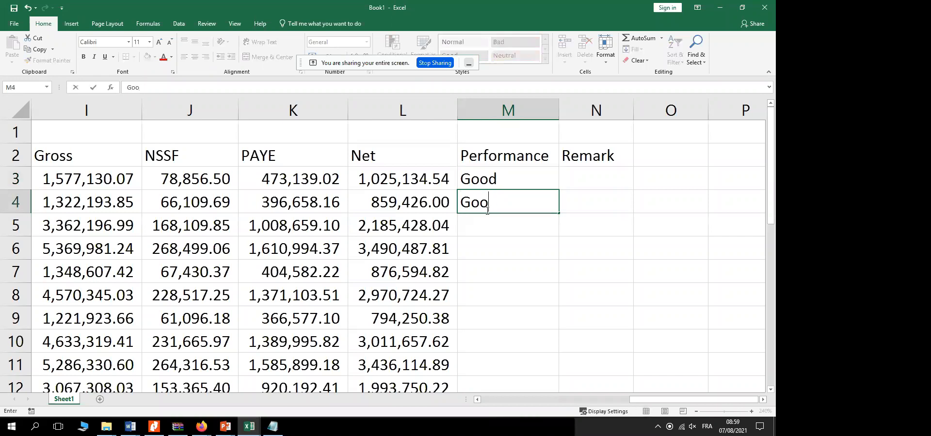
pyautogui.click(472, 229)
pyautogui.write('E')
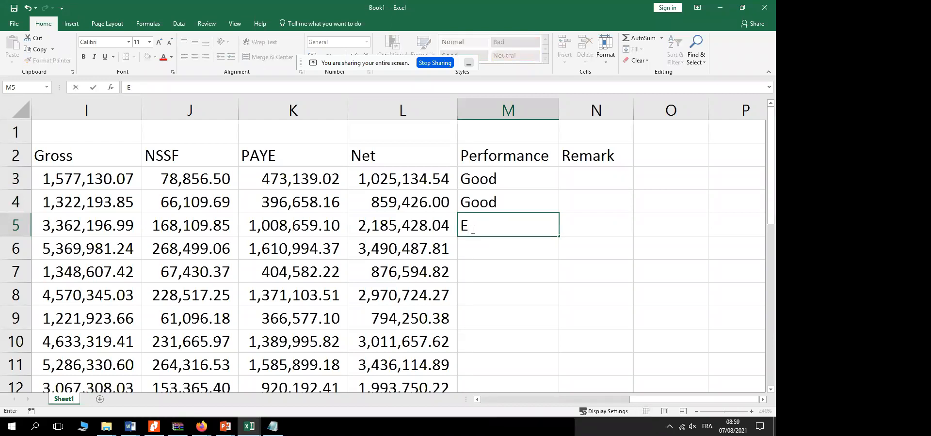
pyautogui.write('xcellent')
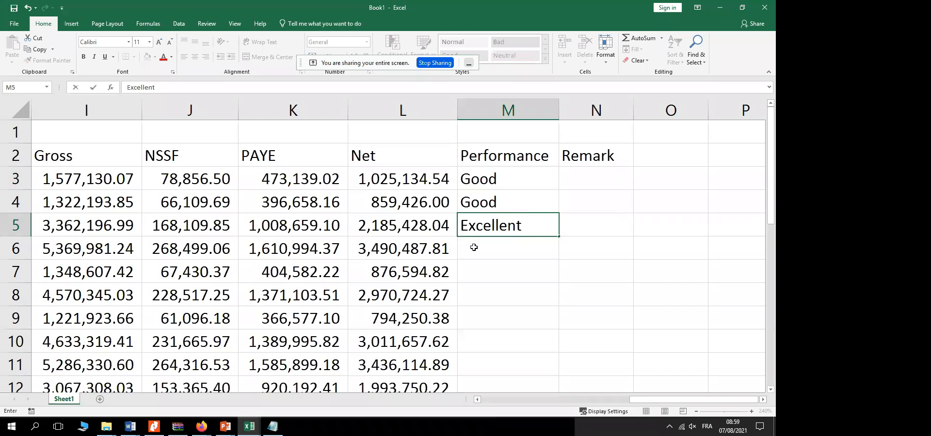
pyautogui.click(474, 248)
pyautogui.write('Fair')
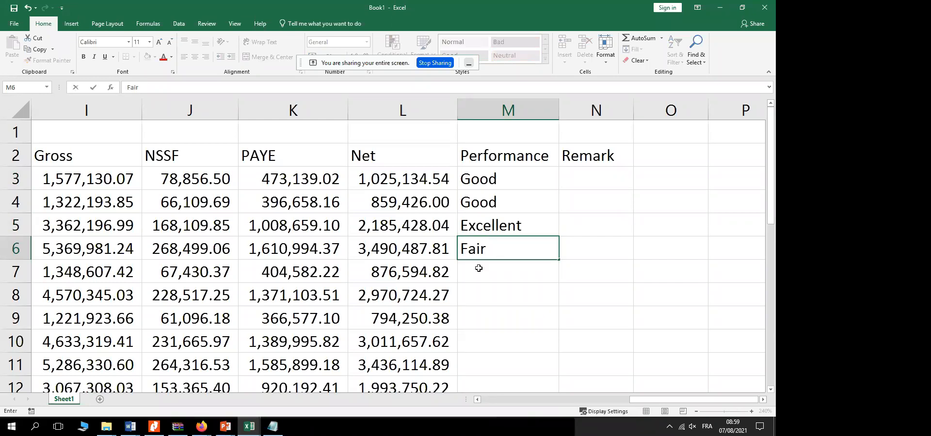
# - Enter the performance ratings Excellent, Good and Poor in M7 through M9
pyautogui.click(470, 271)
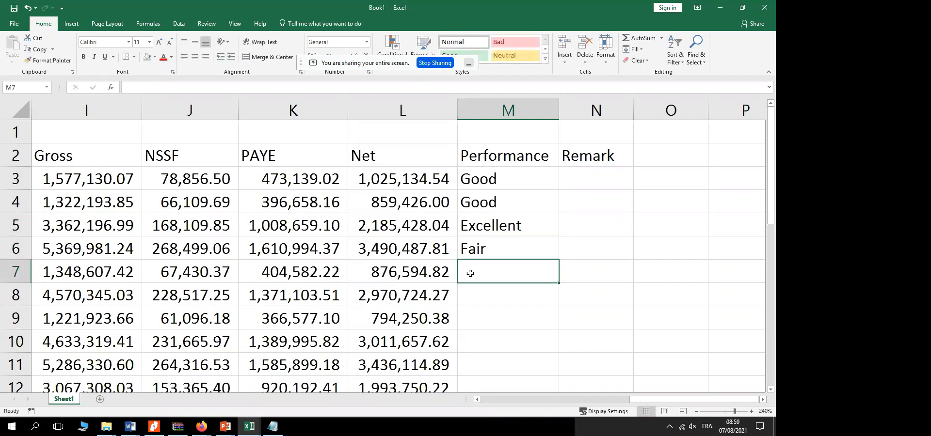
pyautogui.write('X')
pyautogui.press('BackSpace')
pyautogui.write('Excellent')
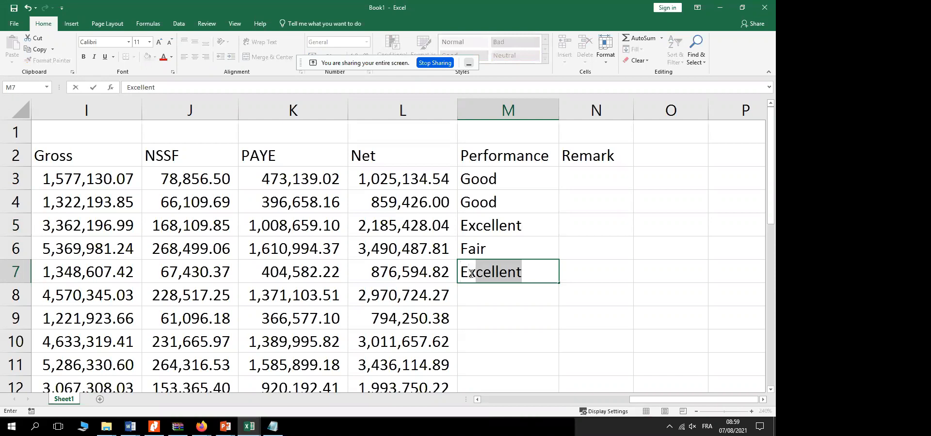
pyautogui.press('Return')
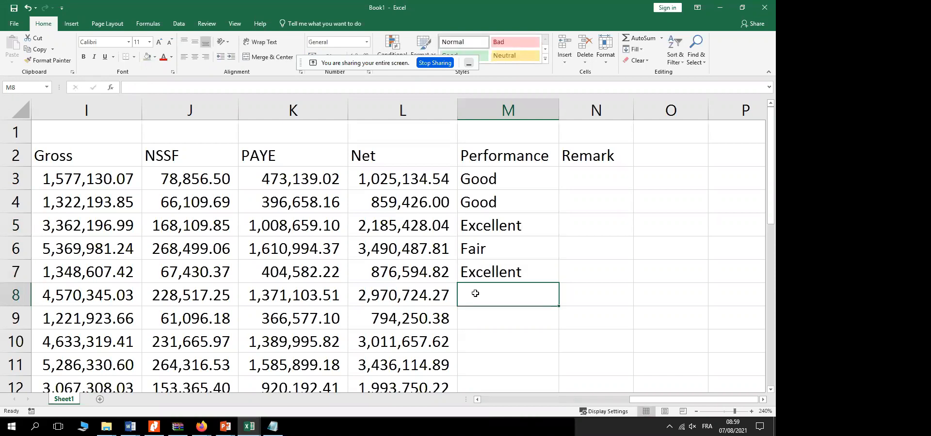
pyautogui.write('Good')
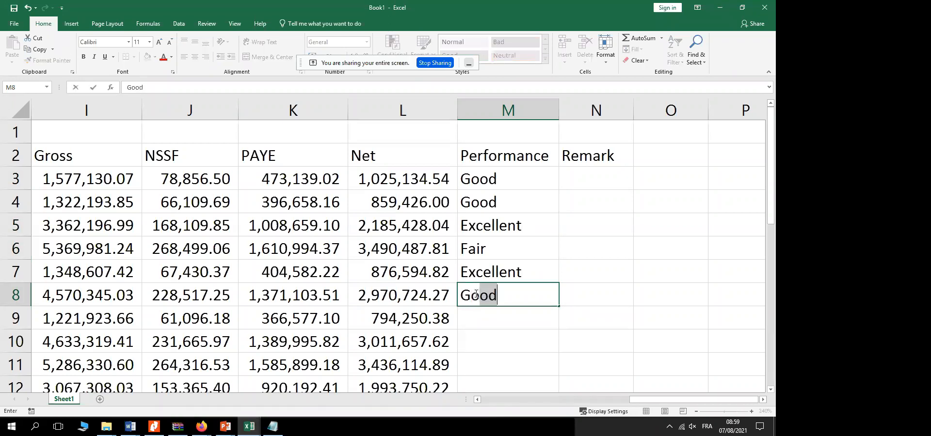
pyautogui.press('Return')
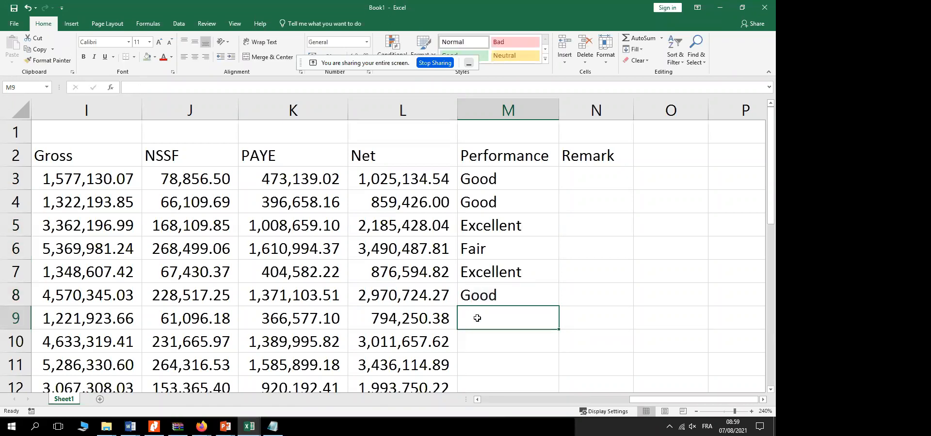
pyautogui.write('P')
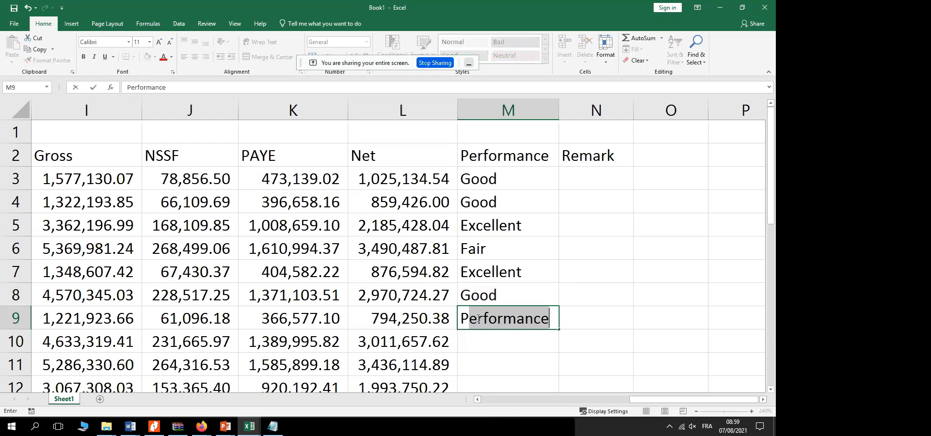
pyautogui.write('oo')
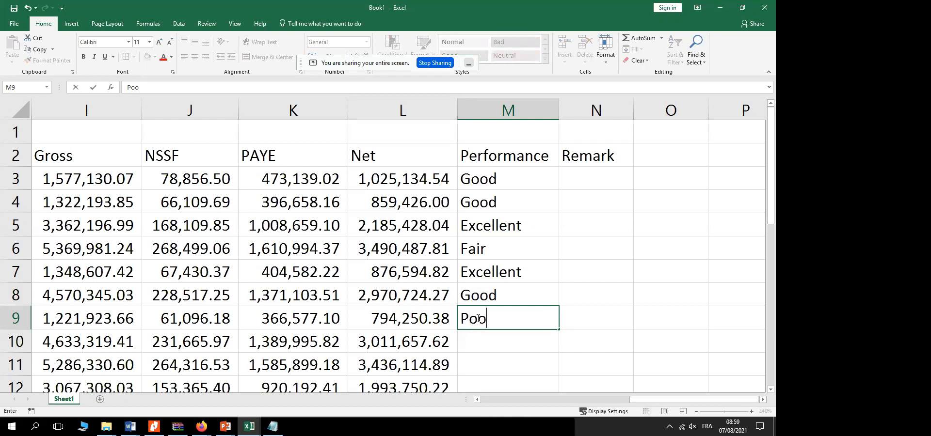
pyautogui.write('r')
# - Copy the seven ratings in M3:M9 and paste them into the Performance column starting at M10
pyautogui.moveTo(481, 178); pyautogui.dragTo(482, 316)
pyautogui.hotkey('ctrl', 'c')
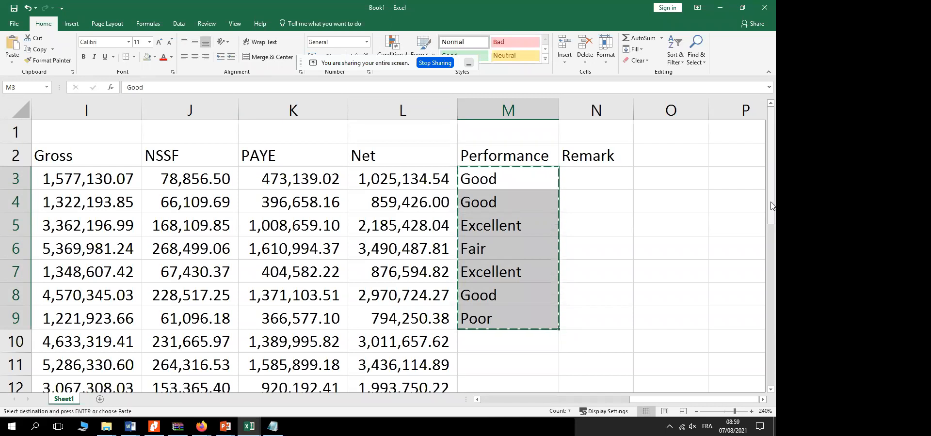
pyautogui.moveTo(772, 206); pyautogui.dragTo(767, 270)
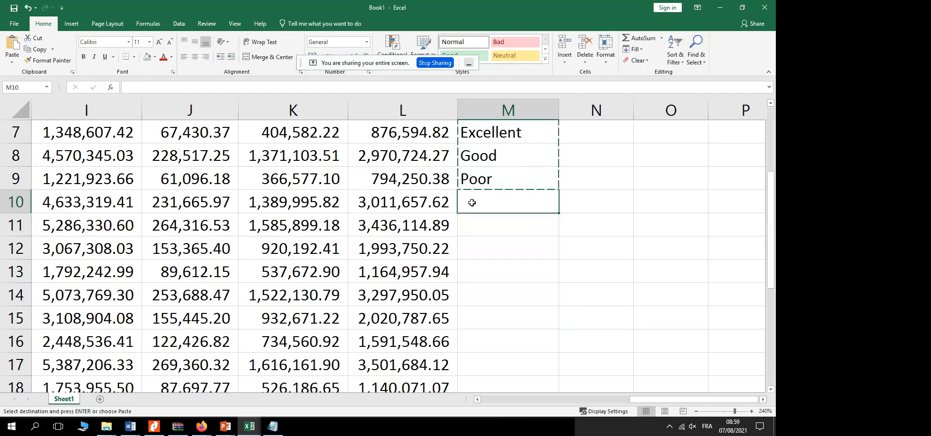
pyautogui.click(474, 205)
pyautogui.hotkey('ctrl', 'v')
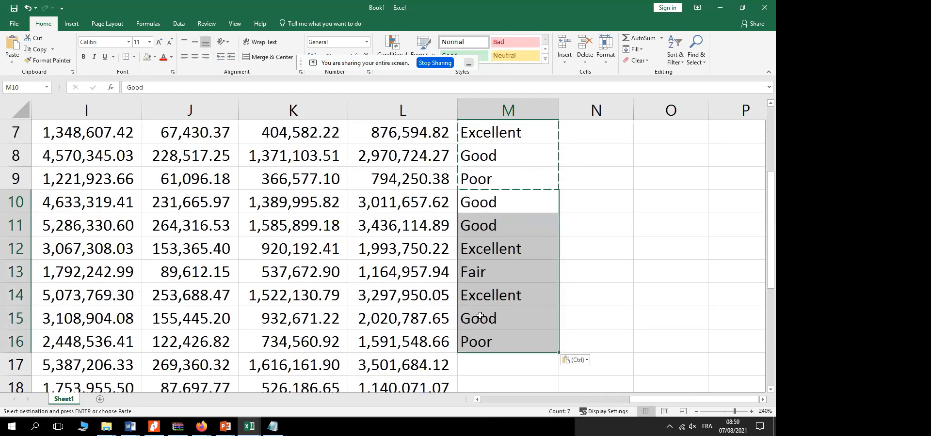
# - Copy the Good and Poor ratings in M15:M16 into M17:M18
pyautogui.moveTo(479, 316); pyautogui.dragTo(479, 341)
pyautogui.hotkey('ctrl', 'c')
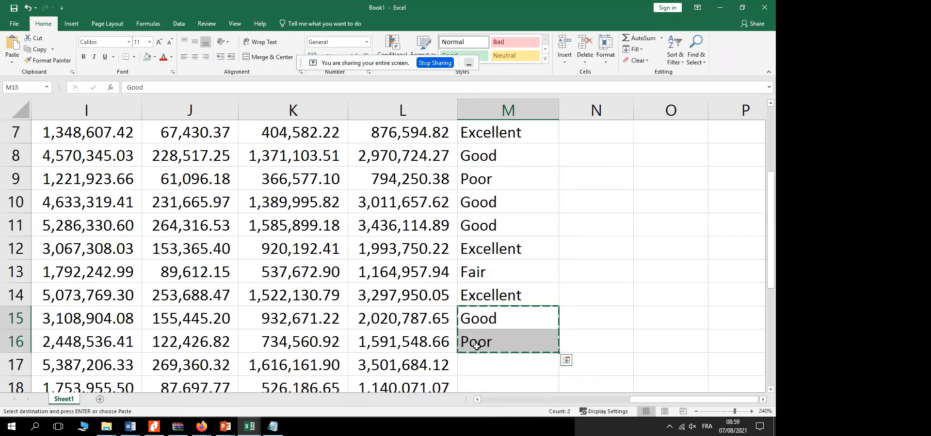
pyautogui.click(478, 367)
pyautogui.hotkey('ctrl', 'v')
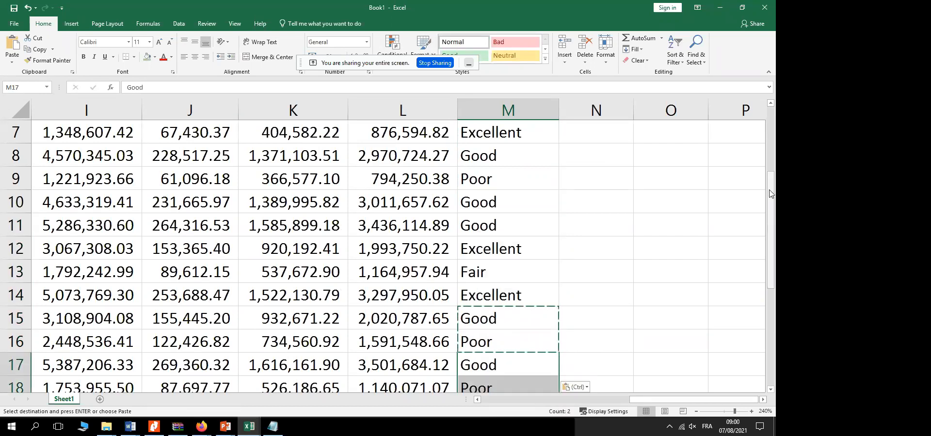
pyautogui.moveTo(771, 194); pyautogui.dragTo(773, 259)
pyautogui.scroll(-2, 773, 252)
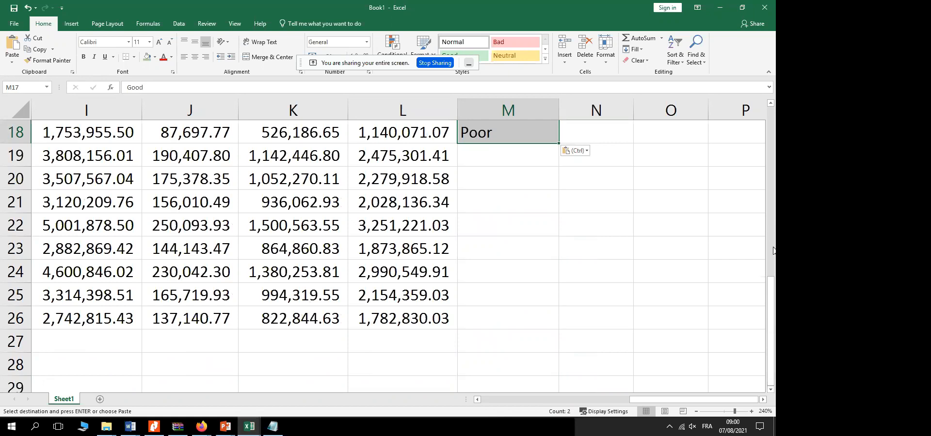
# - Copy the seven ratings in M12:M18 and paste them into the Performance column starting at M19
pyautogui.moveTo(772, 289); pyautogui.dragTo(772, 229)
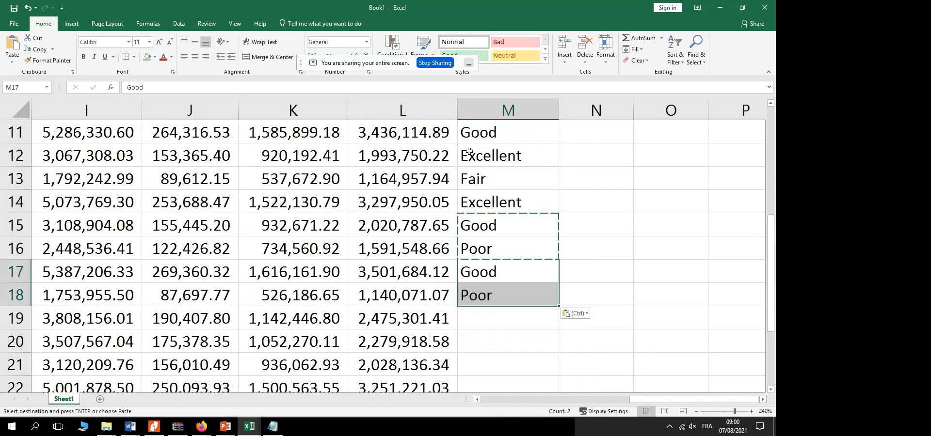
pyautogui.moveTo(485, 155); pyautogui.dragTo(491, 292)
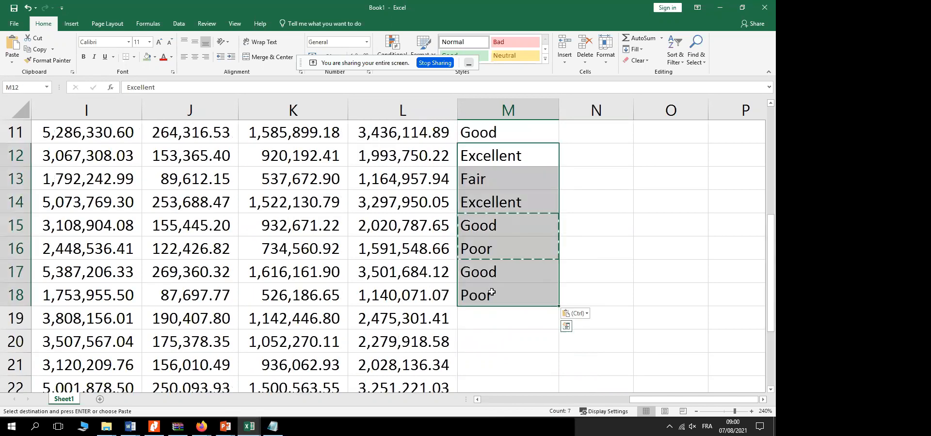
pyautogui.hotkey('ctrl', 'c')
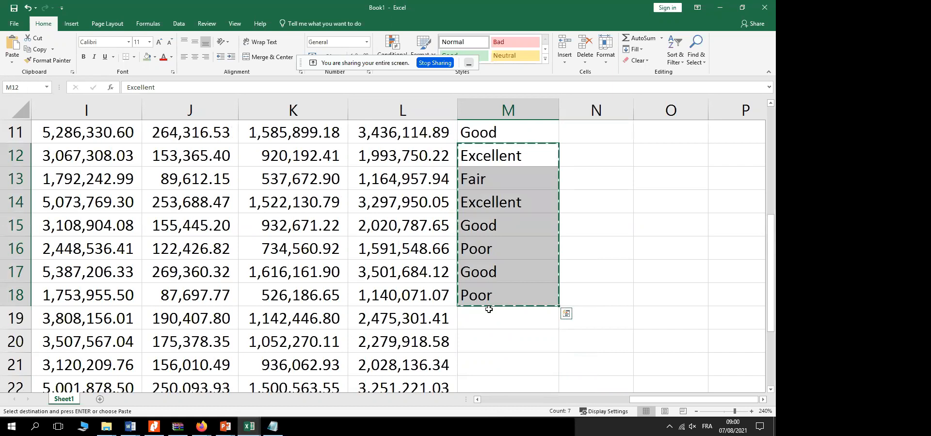
pyautogui.click(480, 311)
pyautogui.hotkey('ctrl', 'v')
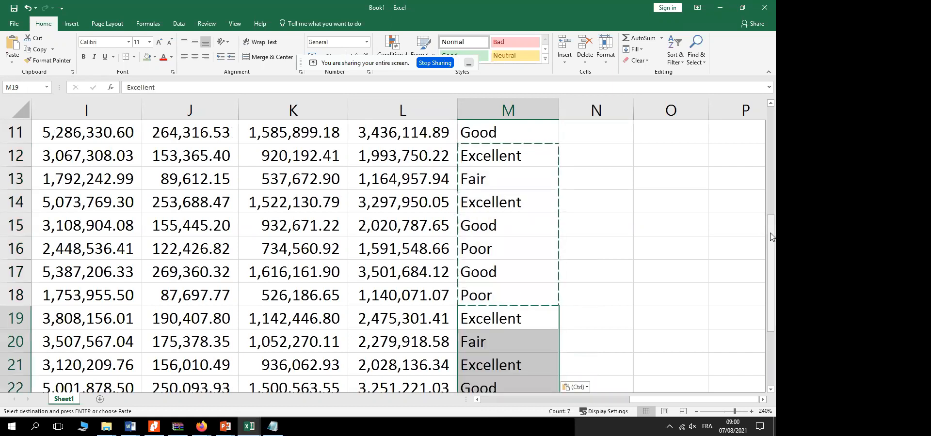
# - Copy the Excellent rating from M21 into M26
pyautogui.moveTo(771, 236); pyautogui.dragTo(773, 291)
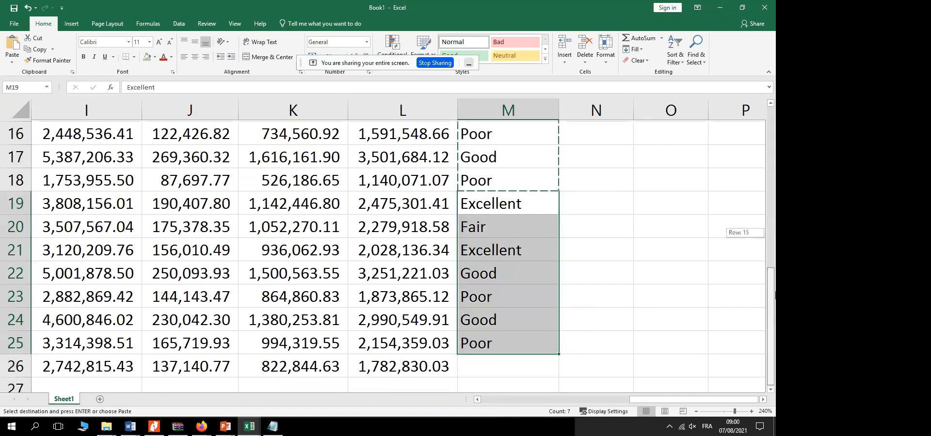
pyautogui.click(485, 343)
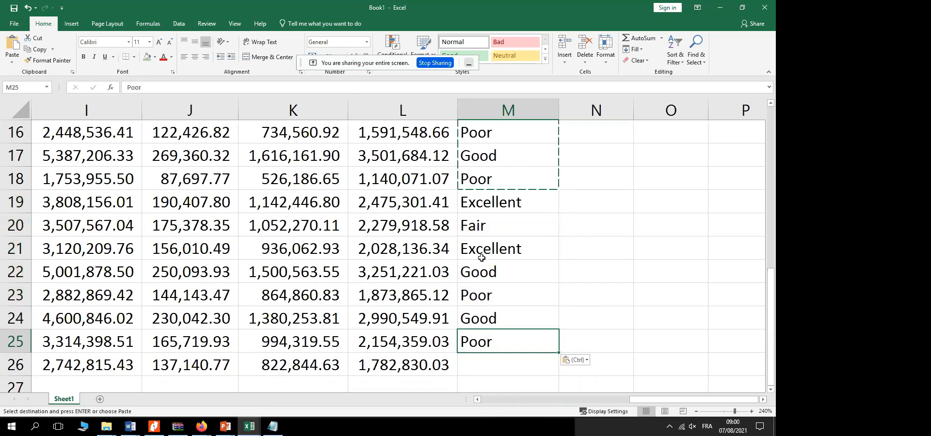
pyautogui.click(482, 258)
pyautogui.hotkey('ctrl', 'c')
pyautogui.click(468, 360)
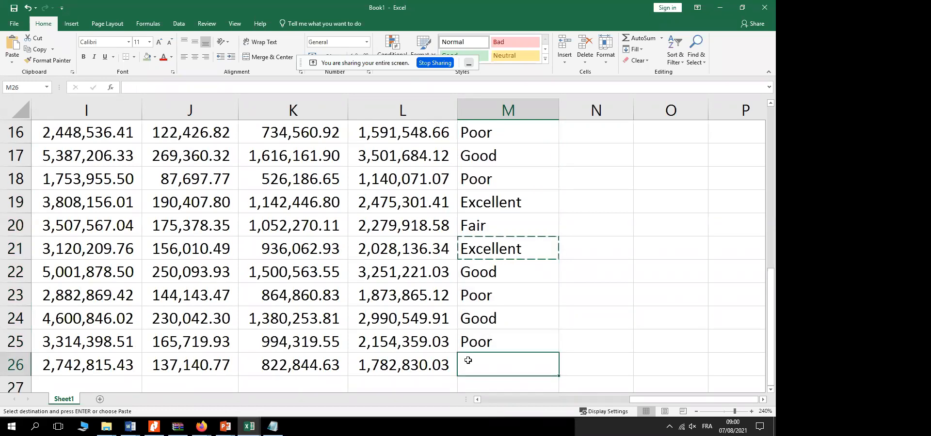
pyautogui.hotkey('ctrl', 'v')
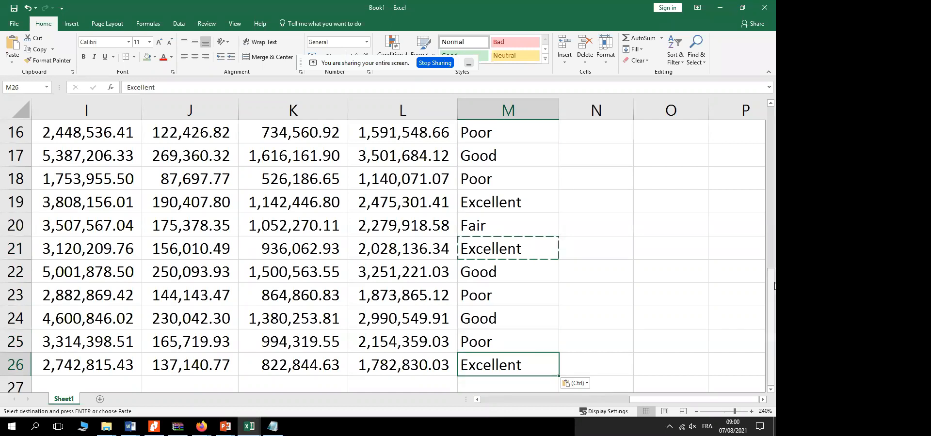
# - Restore the Excel window to a smaller size and stretch it and the Notepad window to full height side by side
pyautogui.moveTo(774, 286); pyautogui.dragTo(759, 121)
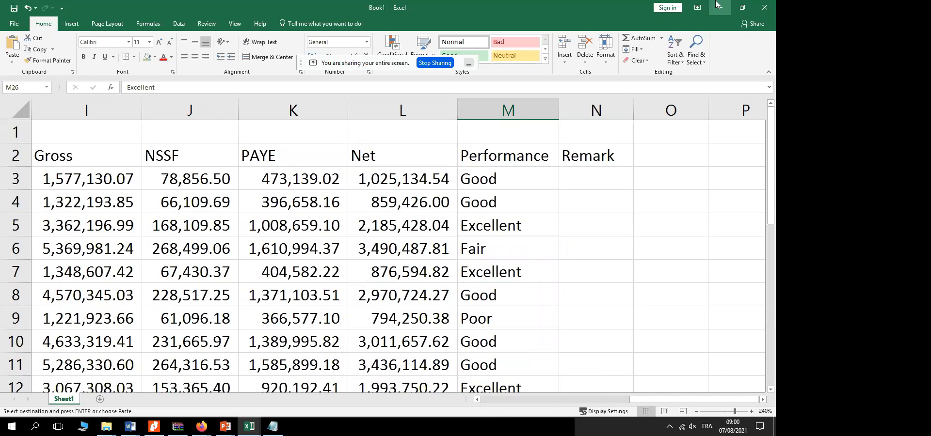
pyautogui.click(746, 11)
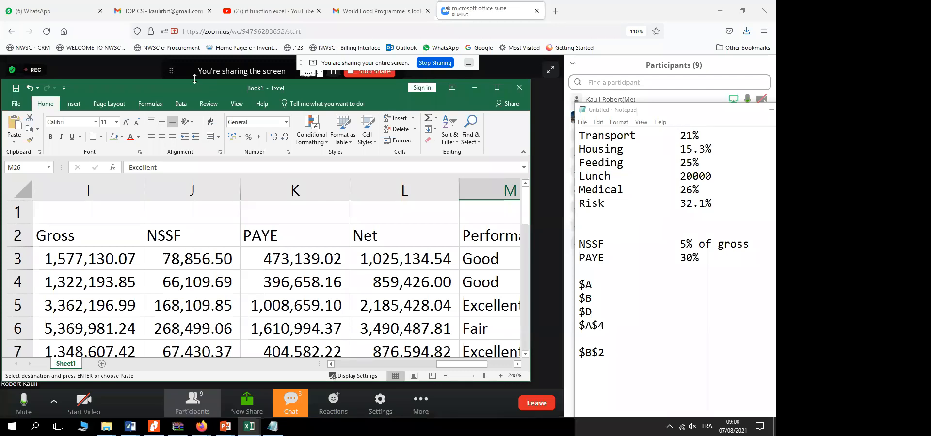
pyautogui.moveTo(194, 79); pyautogui.dragTo(195, 59)
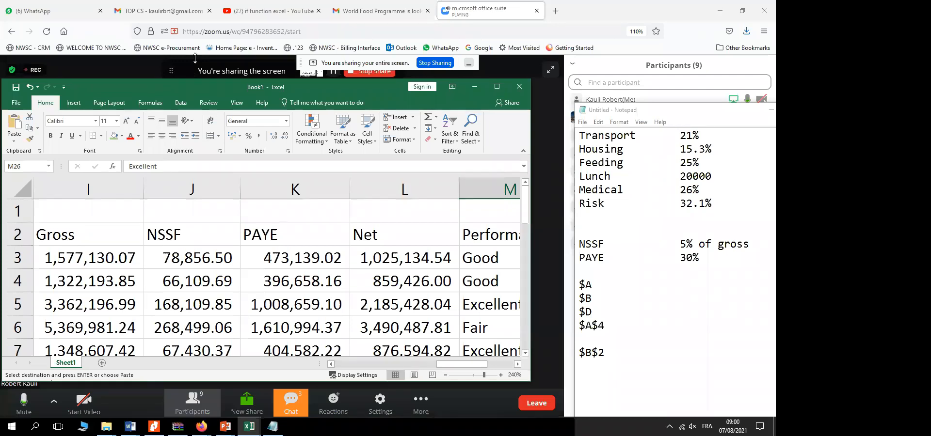
pyautogui.moveTo(195, 58); pyautogui.dragTo(195, 0)
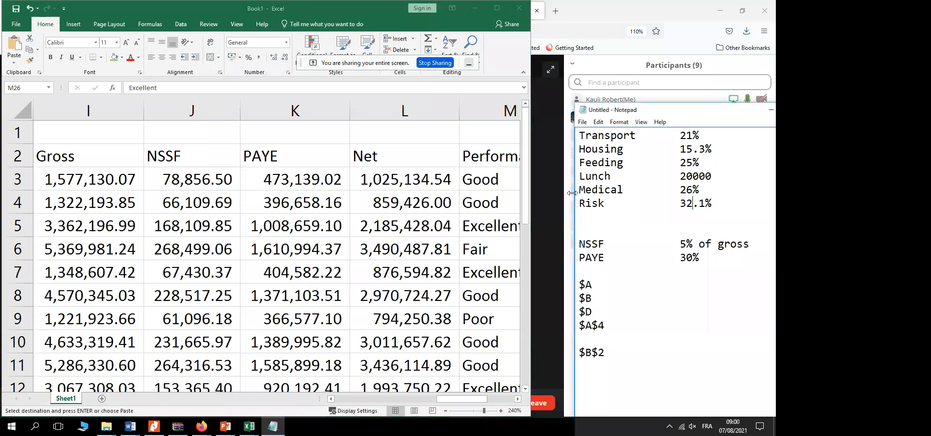
pyautogui.moveTo(571, 193); pyautogui.dragTo(526, 183)
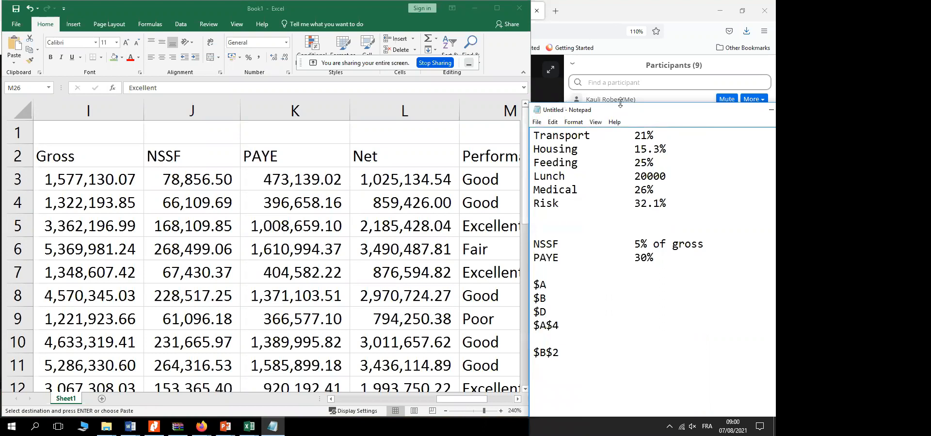
pyautogui.moveTo(620, 102); pyautogui.dragTo(612, 2)
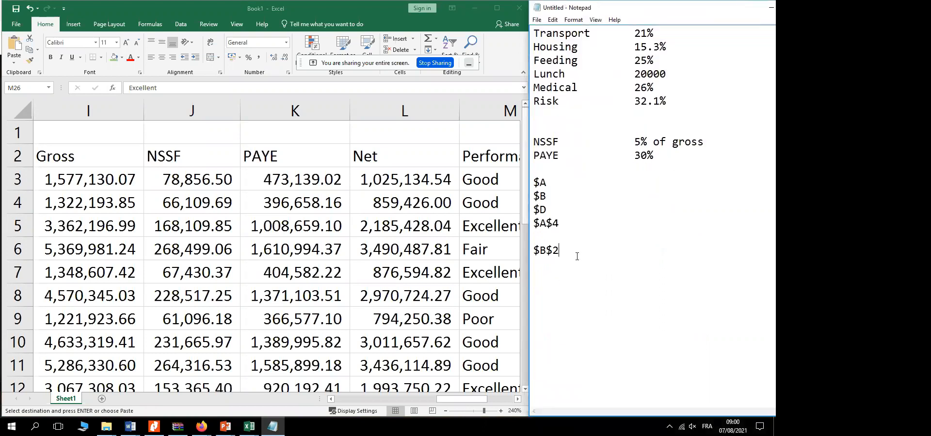
# - Add the rating Good on a new line below $B$2 in the Notepad notes, leaving blank lines between them
pyautogui.press('Return')
pyautogui.press('Return')
pyautogui.press('Return')
pyautogui.write('Good')
# - Set the Notepad font size to 28
pyautogui.click(573, 21)
pyautogui.click(585, 41)
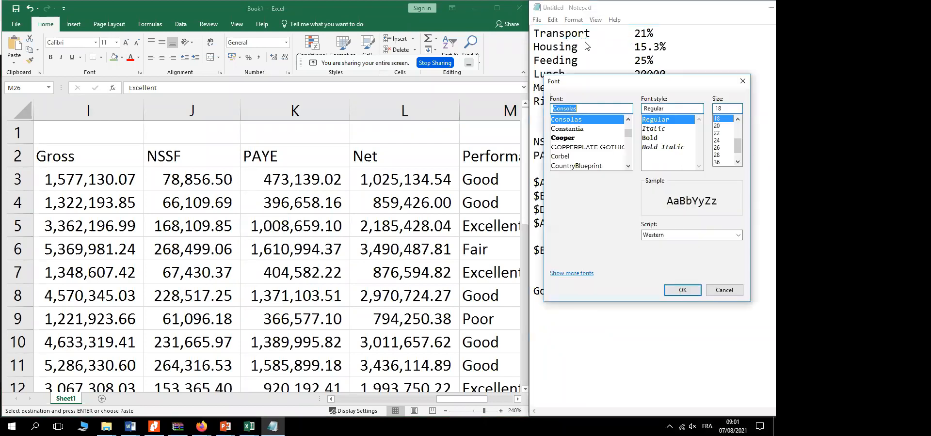
pyautogui.click(719, 155)
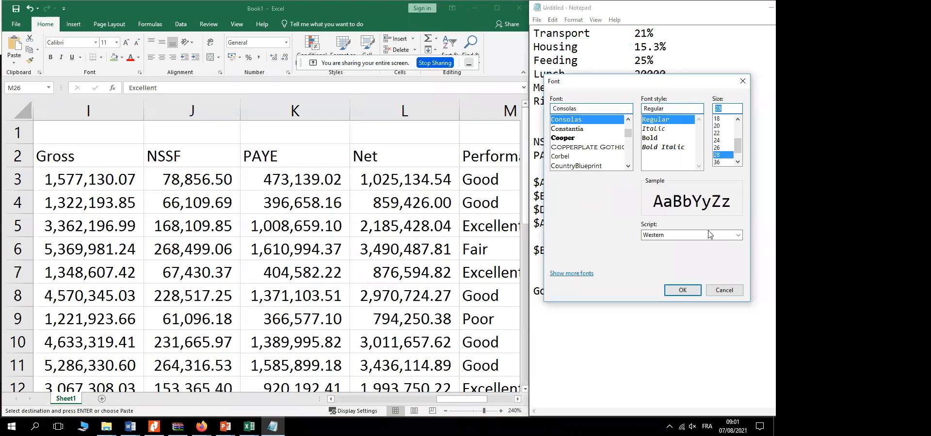
pyautogui.press('Return')
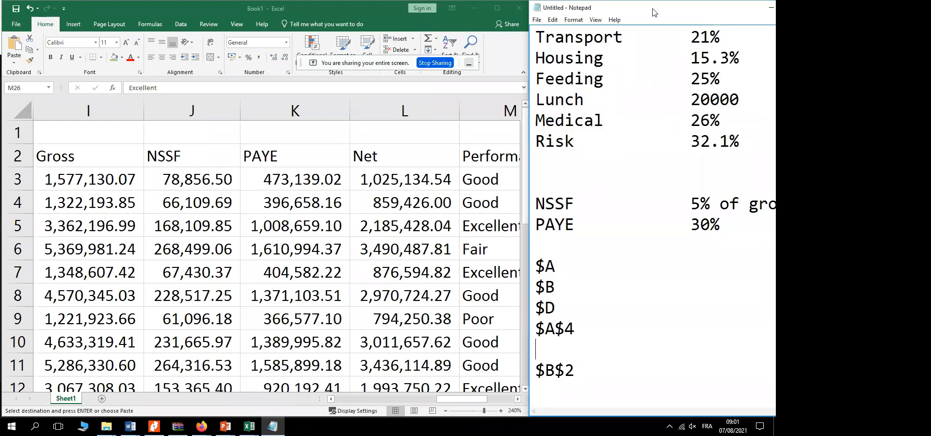
pyautogui.click(662, 367)
pyautogui.press('Return')
pyautogui.press('Return')
pyautogui.press('Return')
pyautogui.hotkey('ctrl', 'v')
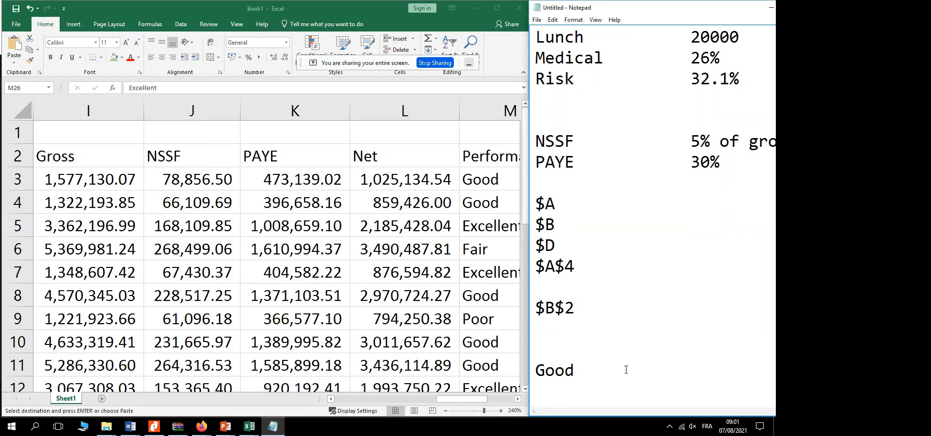
# - Write the remark "30% increment" beside Good in the notes, separated by a single tab
pyautogui.click(592, 369)
pyautogui.press('Tab')
pyautogui.press('Tab')
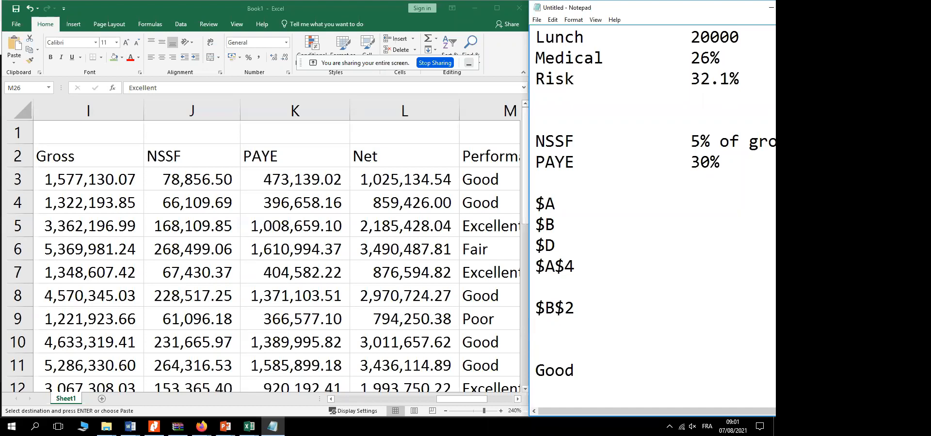
pyautogui.write('30% in')
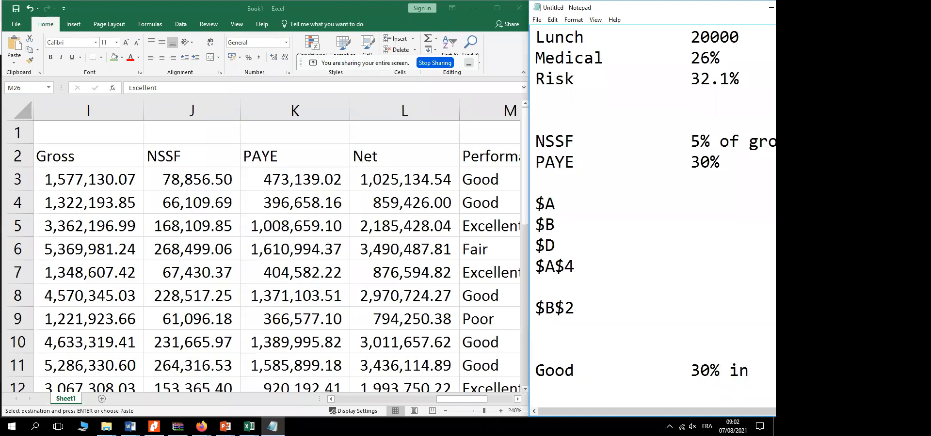
pyautogui.write('cre')
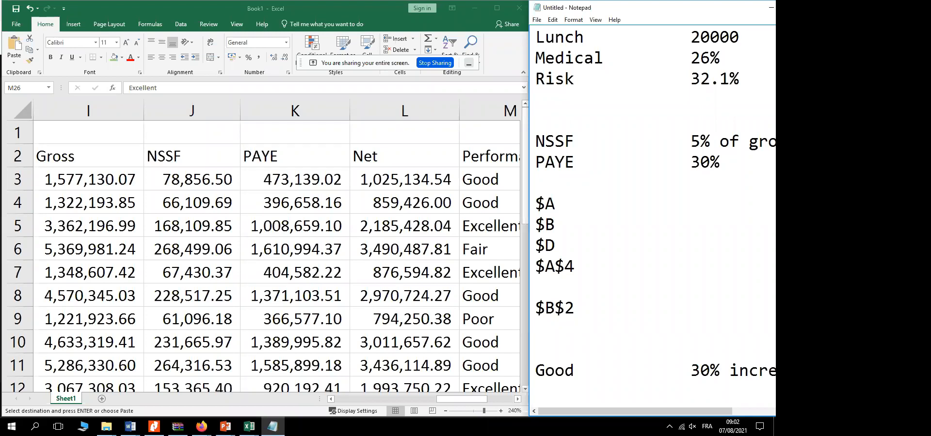
pyautogui.write('ment')
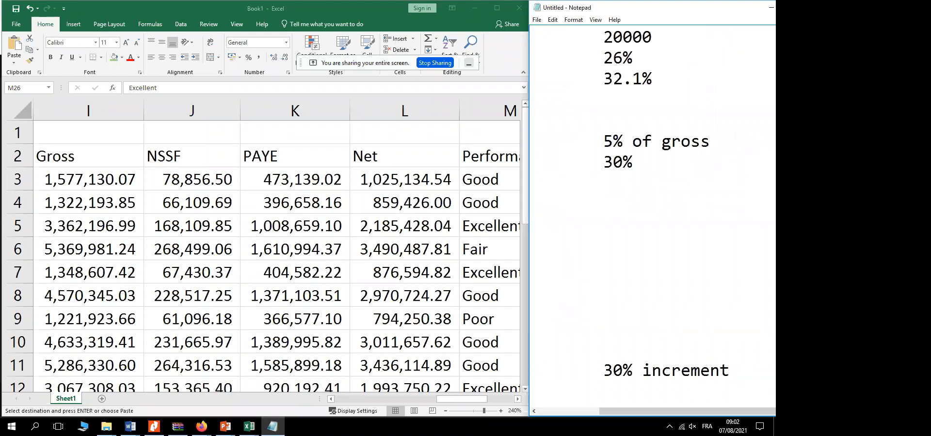
pyautogui.click(602, 371)
pyautogui.press('BackSpace')
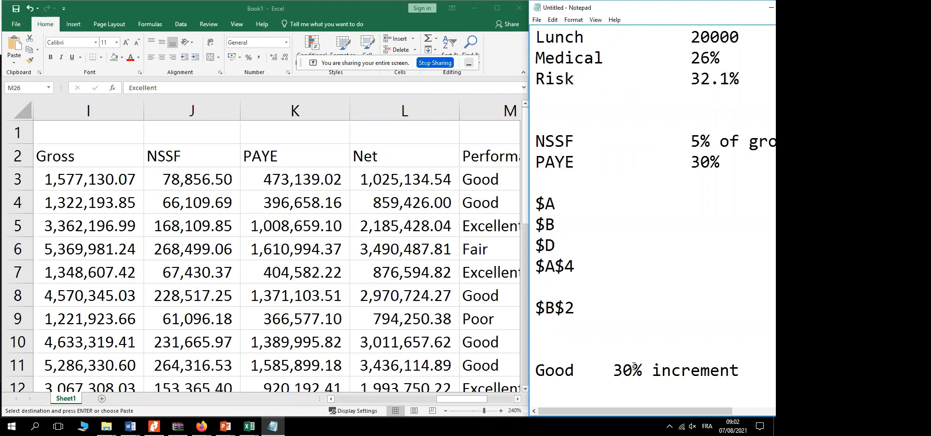
# - Add a line below Good for the rating Fair with the remark "Training"
pyautogui.click(749, 366)
pyautogui.press('Return')
pyautogui.write('Fair')
pyautogui.press('Tab')
pyautogui.write('Training')
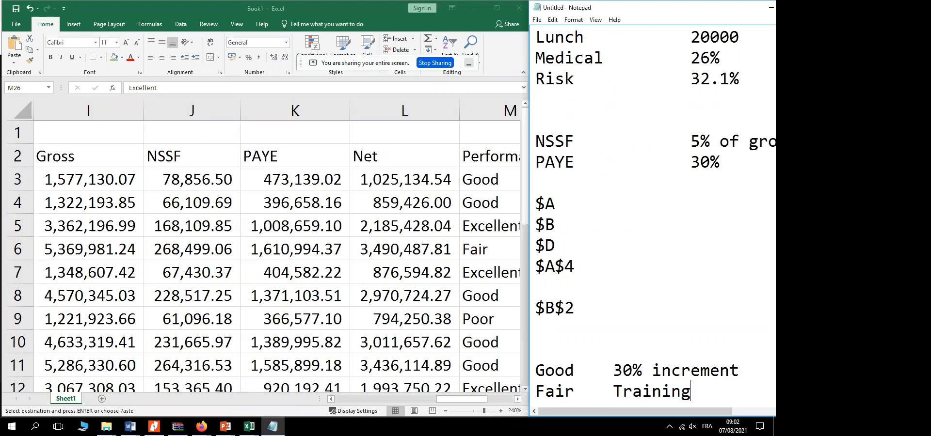
# - Add a line below Fair for the rating Excellent with the remark "Promotion"
pyautogui.press('Return')
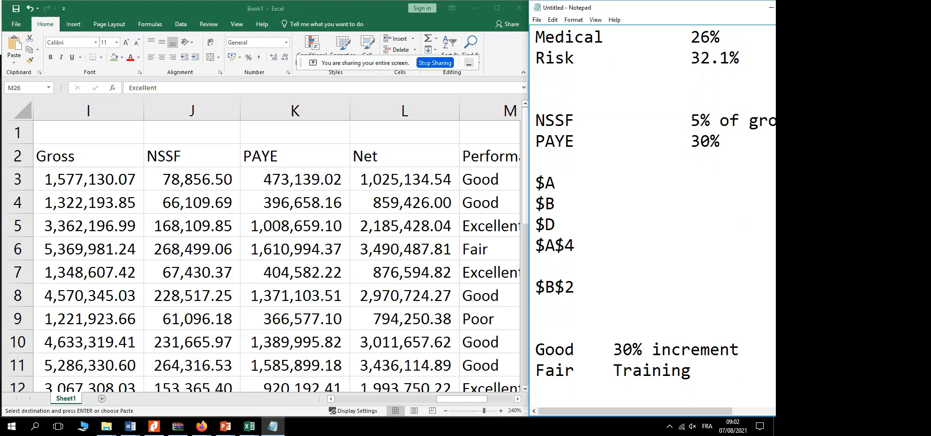
pyautogui.write('Excellent')
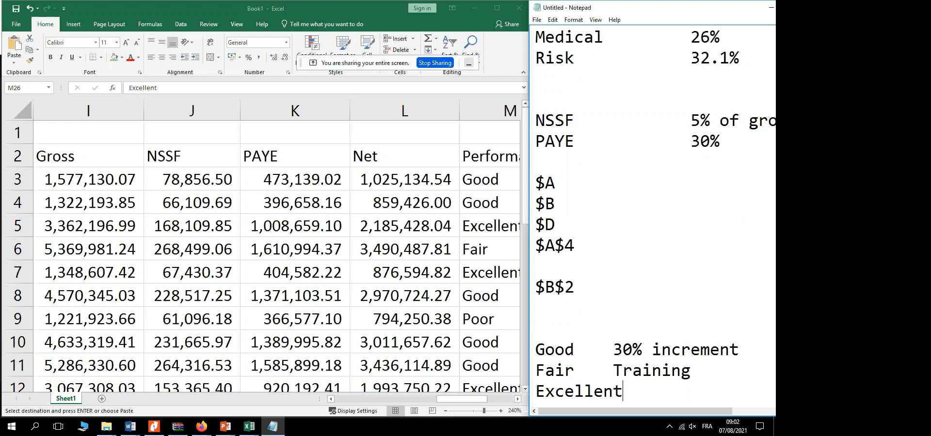
pyautogui.press('Tab')
pyautogui.write('Promotion')
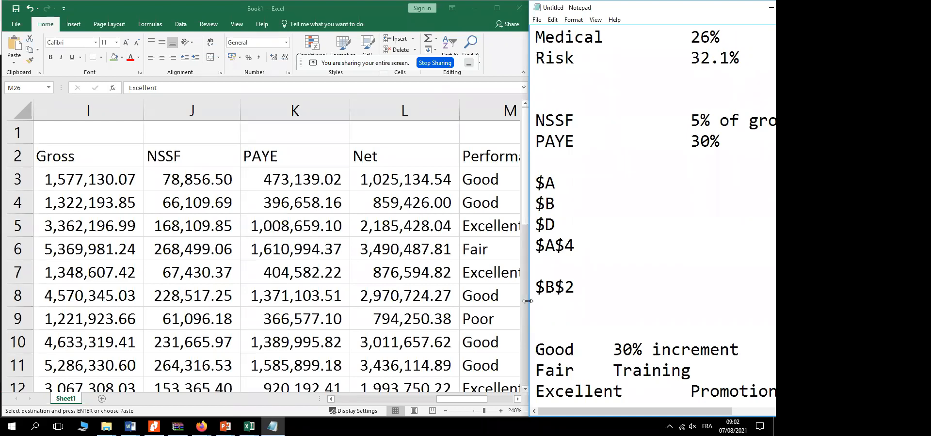
# - Widen the Notepad window and align the remarks for Fair and Good with the Promotion remark
pyautogui.moveTo(527, 301); pyautogui.dragTo(482, 302)
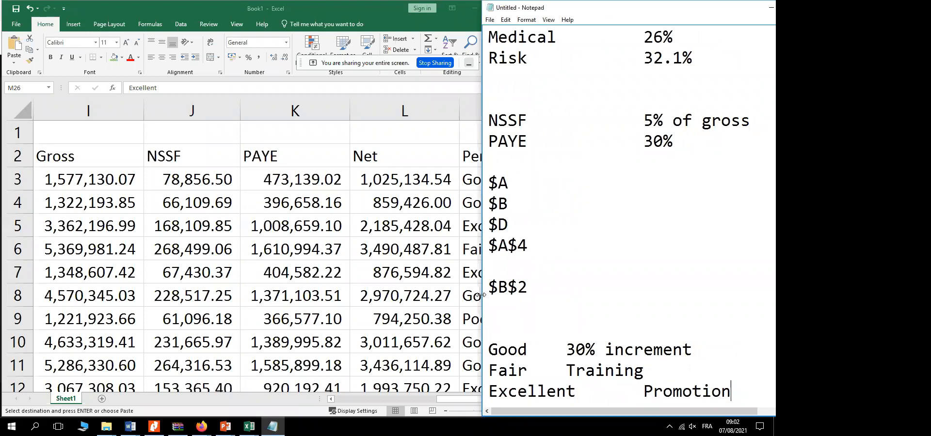
pyautogui.click(567, 371)
pyautogui.press('Tab')
pyautogui.click(566, 350)
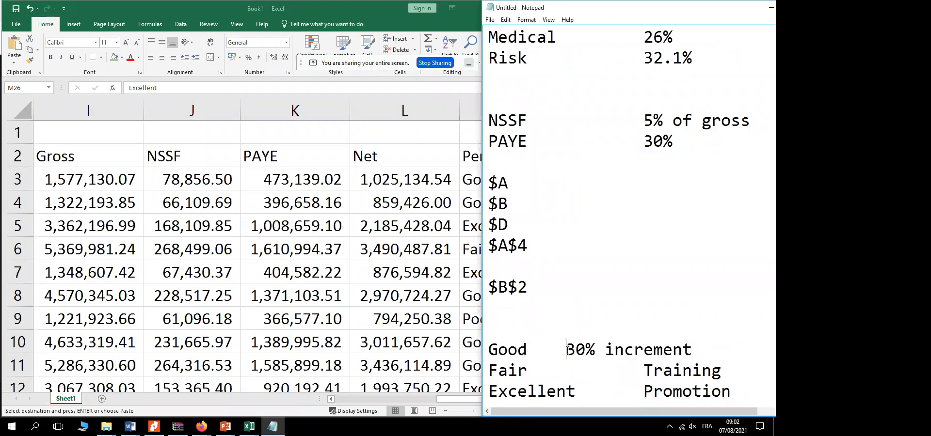
pyautogui.press('Tab')
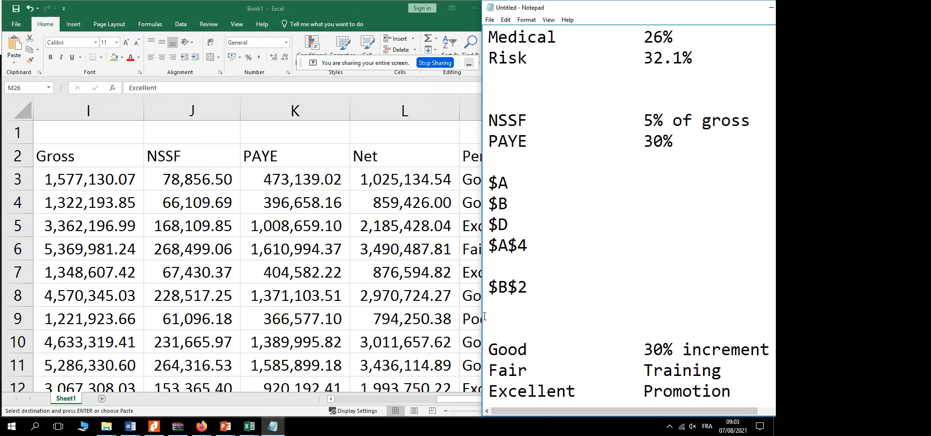
# - Add a line below Excellent for the rating Poor with the remark "Counseling"
pyautogui.click(742, 394)
pyautogui.press('Return')
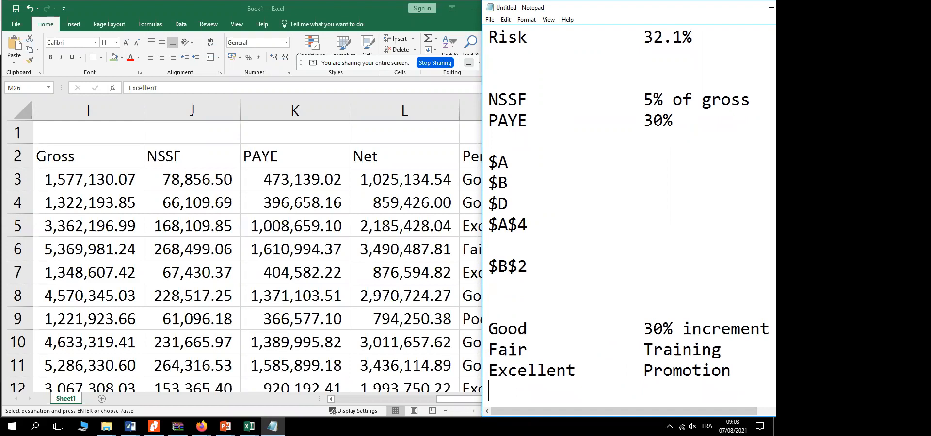
pyautogui.write('Poor')
pyautogui.press('Tab')
pyautogui.press('Tab')
pyautogui.write('Coun')
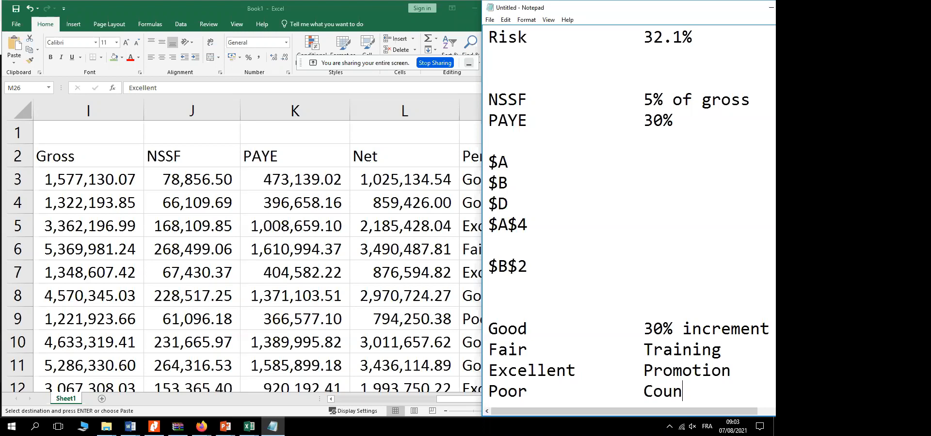
pyautogui.write('seling')
# - Switch to Excel, narrow its window so the Notepad notes stay uncovered, and select cell L7
pyautogui.click(453, 299)
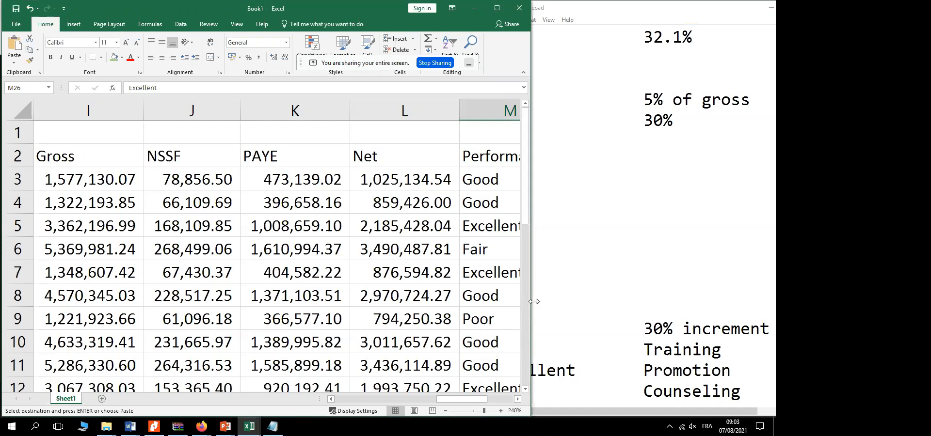
pyautogui.moveTo(533, 302); pyautogui.dragTo(459, 297)
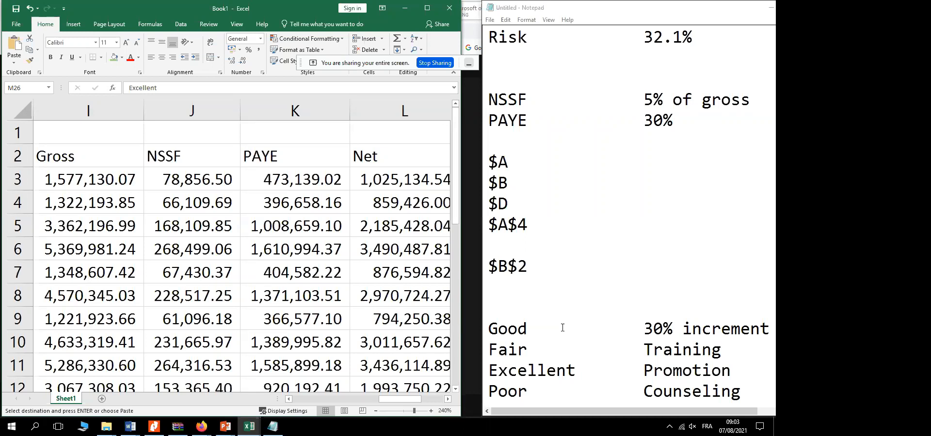
pyautogui.click(429, 270)
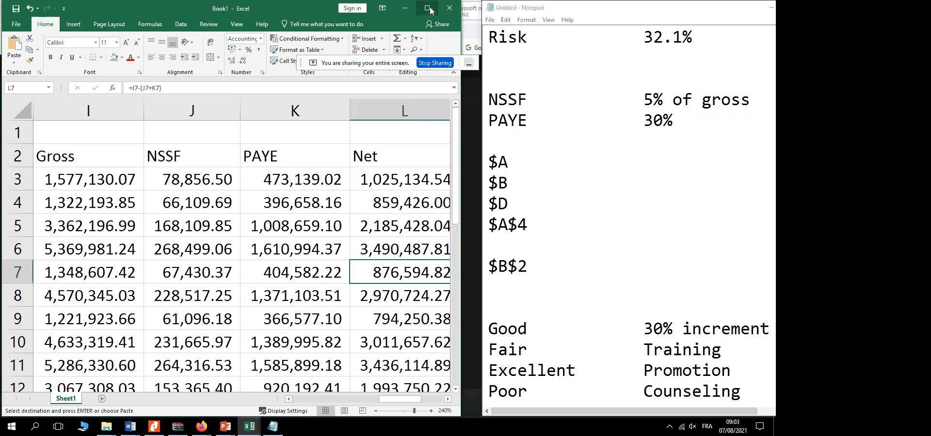
# - Maximize the Excel window and select cell N3 in the Remark column
pyautogui.click(427, 9)
pyautogui.click(584, 175)
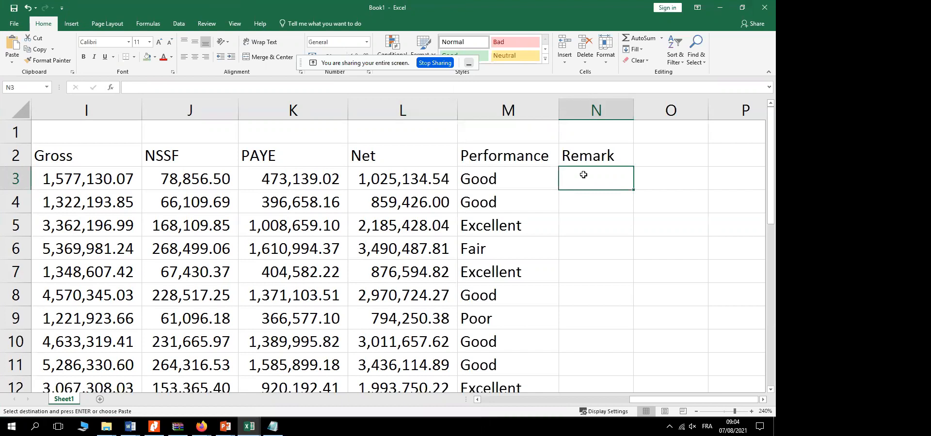
pyautogui.write('=')
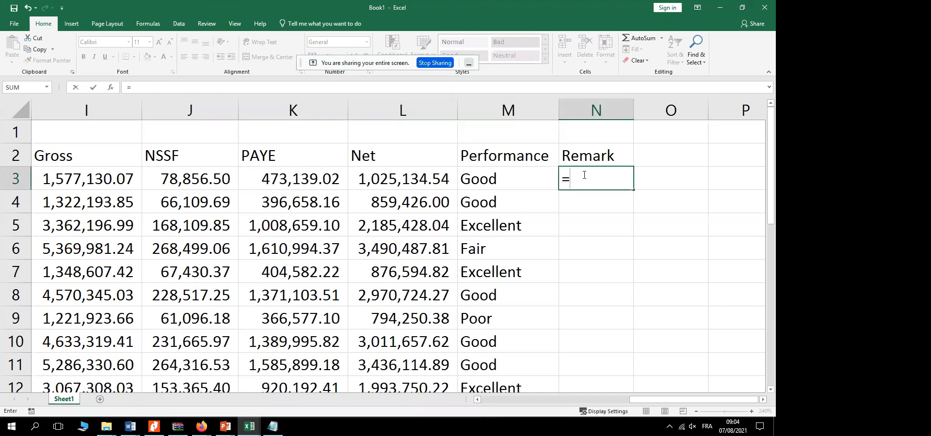
pyautogui.write('if')
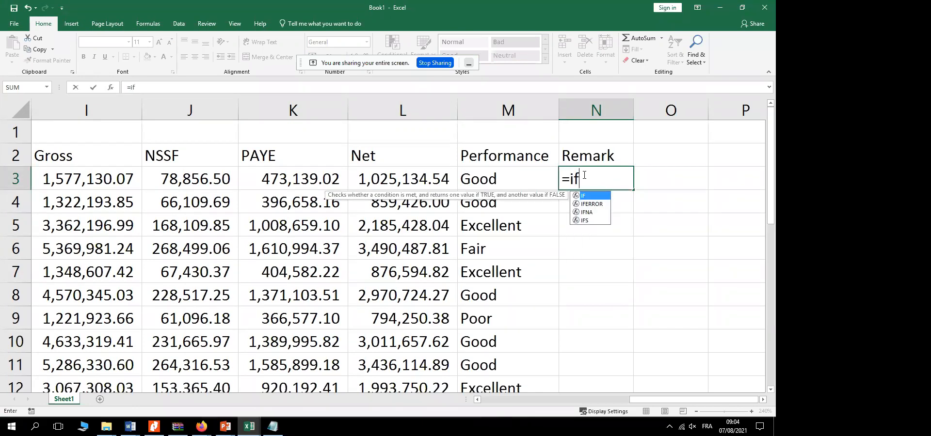
pyautogui.write('(')
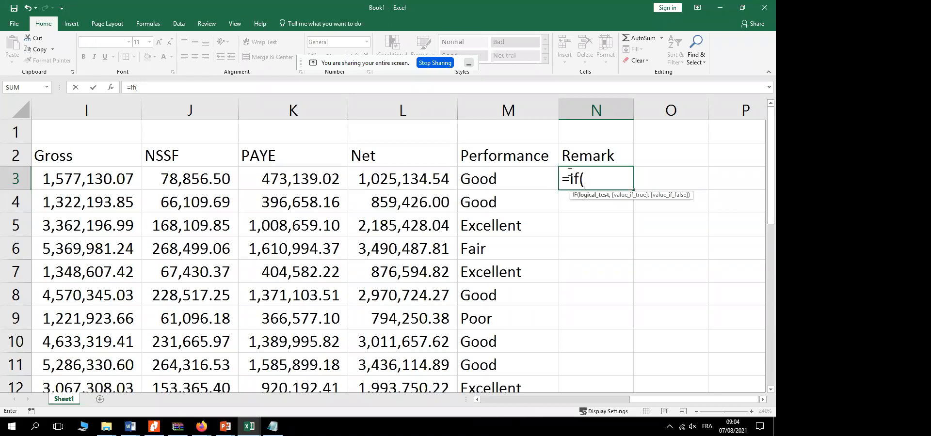
pyautogui.click(476, 180)
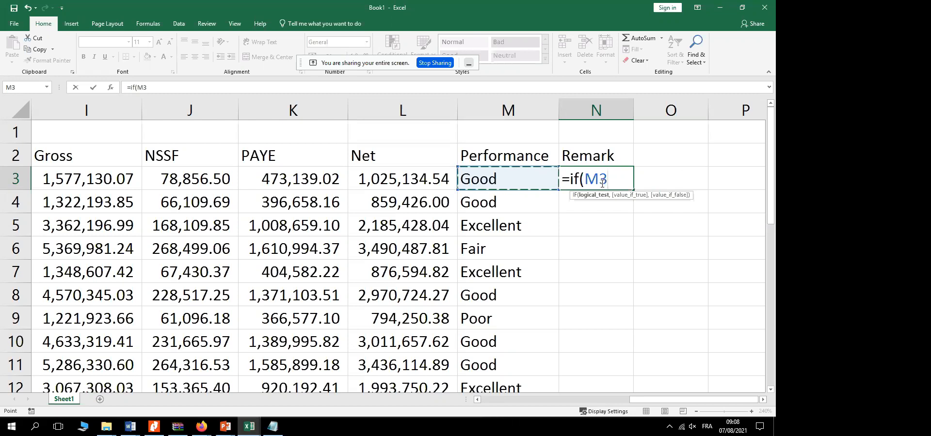
pyautogui.write('=')
pyautogui.write('3')
pyautogui.press('BackSpace')
pyautogui.write('"Goo')
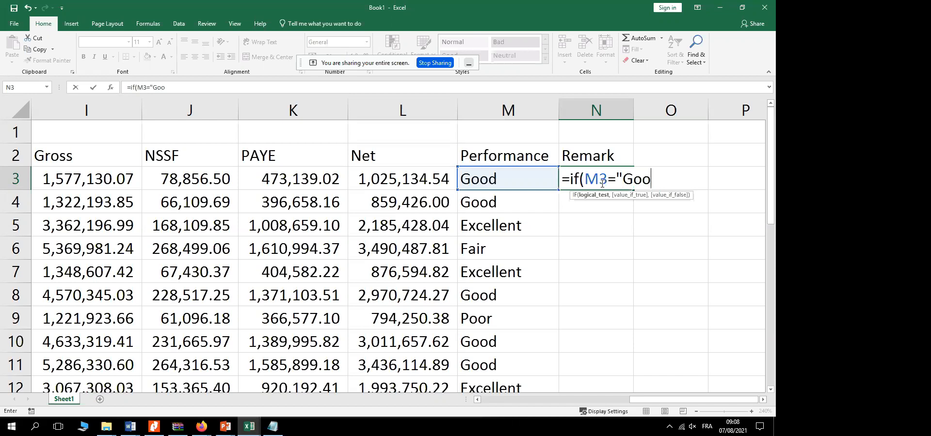
pyautogui.write('d3')
pyautogui.press('BackSpace')
pyautogui.write('",')
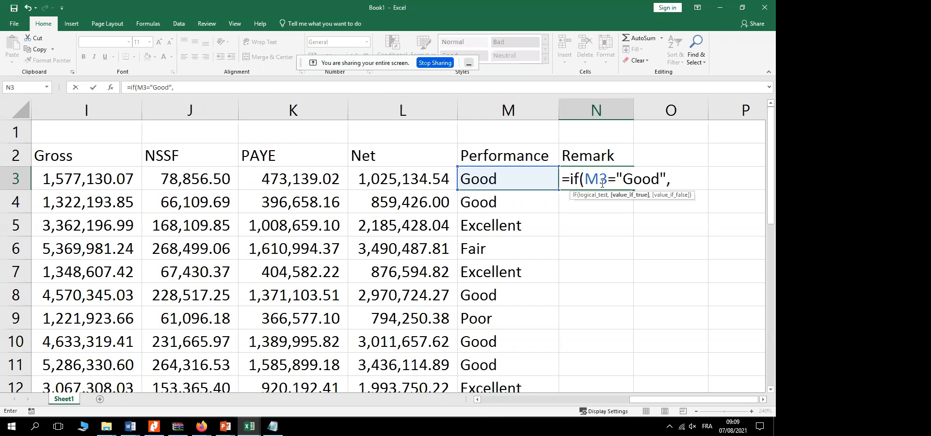
pyautogui.press('BackSpace')
pyautogui.press('BackSpace')
pyautogui.press('BackSpace')
pyautogui.press('BackSpace')
pyautogui.press('BackSpace')
pyautogui.press('BackSpace')
pyautogui.press('BackSpace')
pyautogui.press('BackSpace')
pyautogui.press('BackSpace')
pyautogui.press('BackSpace')
pyautogui.press('BackSpace')
pyautogui.press('BackSpace')
pyautogui.press('BackSpace')
pyautogui.press('BackSpace')
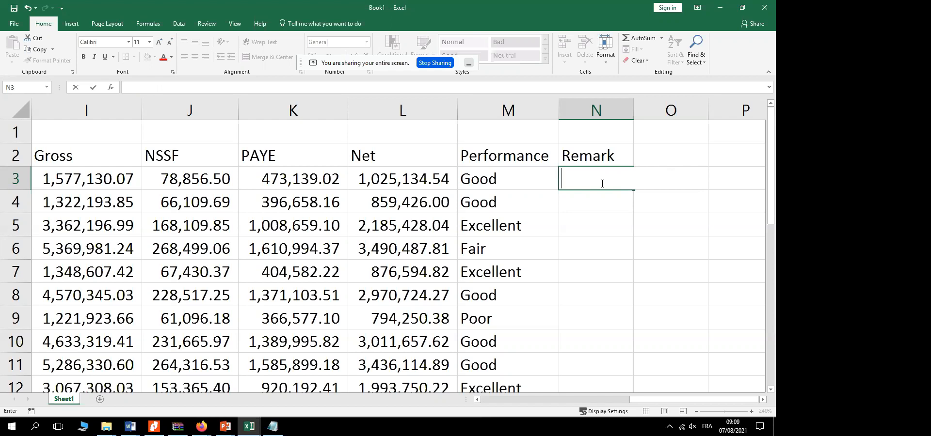
# - Start an IF formula in cell N3 with the logical test M3="Poor"
pyautogui.write('=')
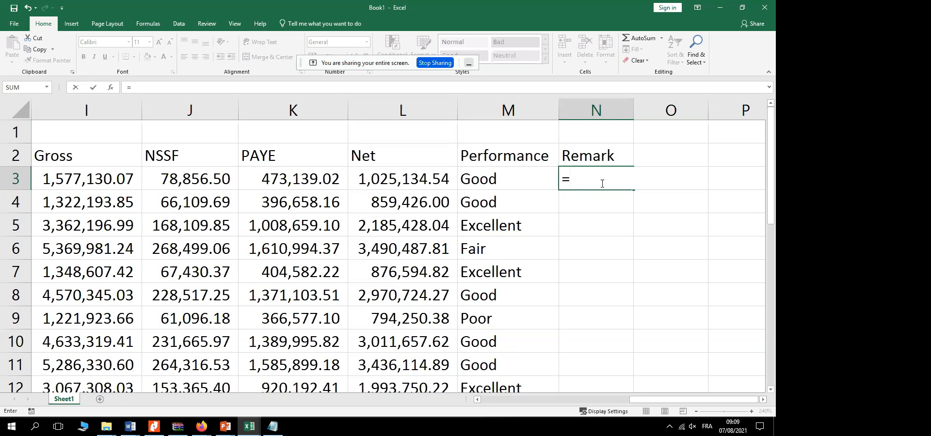
pyautogui.write('i')
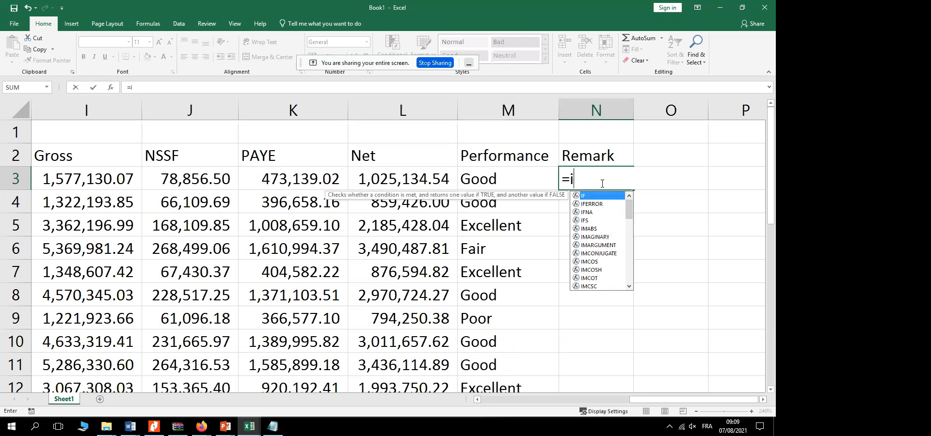
pyautogui.write('f')
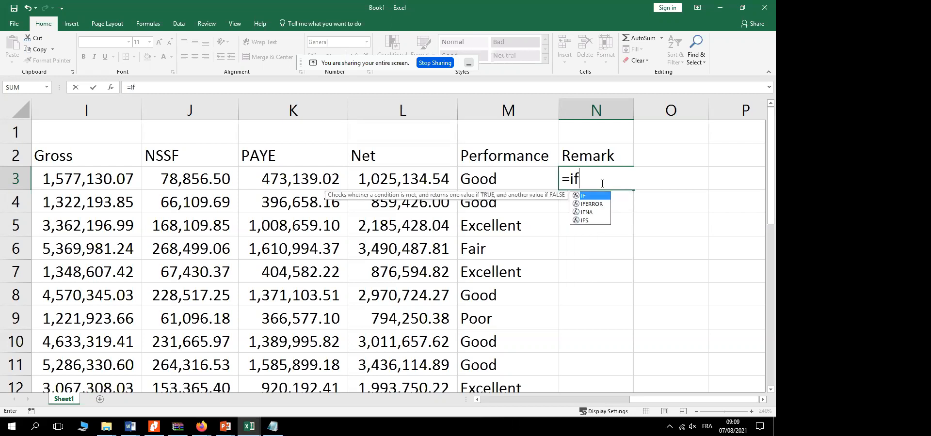
pyautogui.write('(')
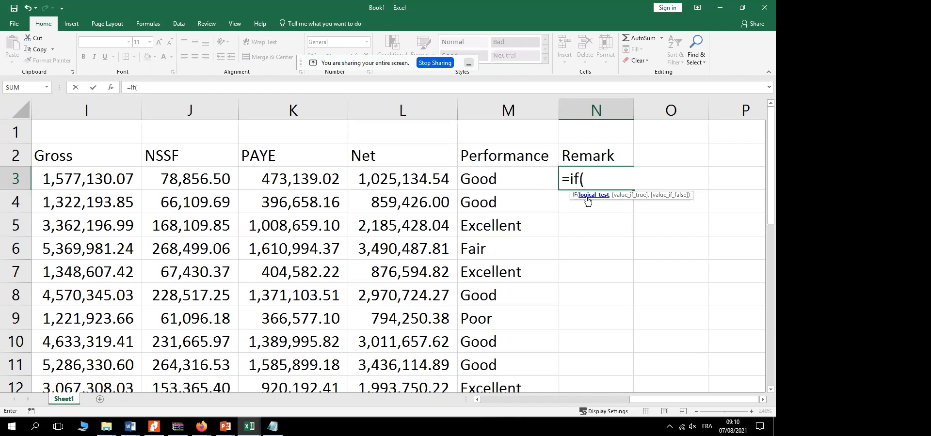
pyautogui.click(478, 182)
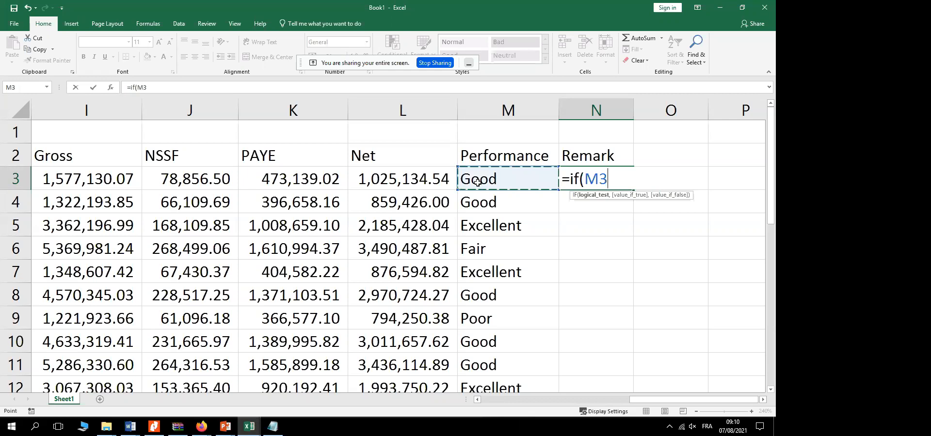
pyautogui.write('=')
pyautogui.write('"P')
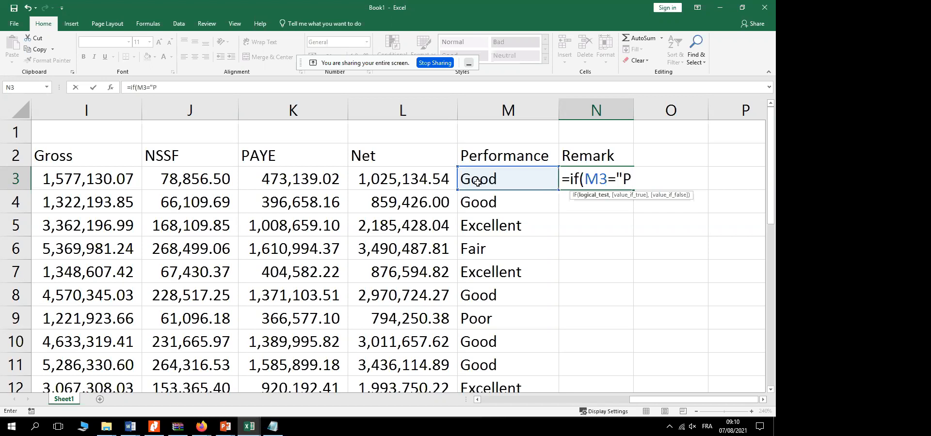
pyautogui.write('oor"')
pyautogui.press('BackSpace')
pyautogui.write(',')
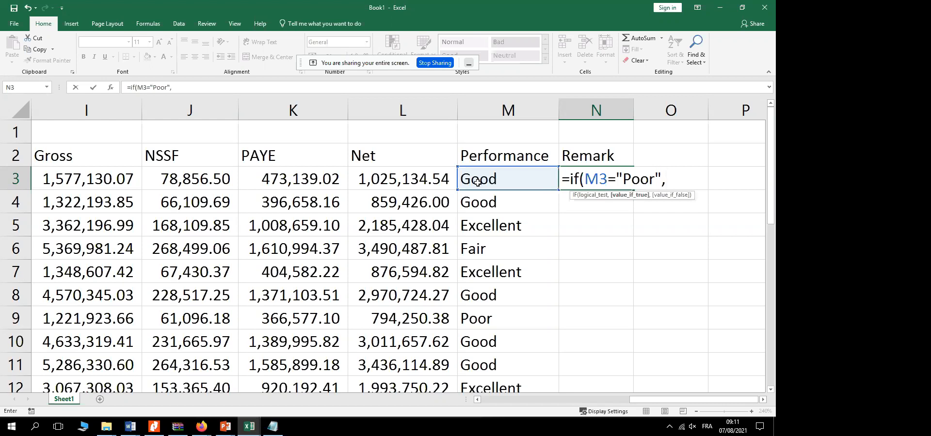
# - Consult the Notepad rating rules and add "Counseling" as the value if true in the N3 formula
pyautogui.write('"')
pyautogui.click(275, 426)
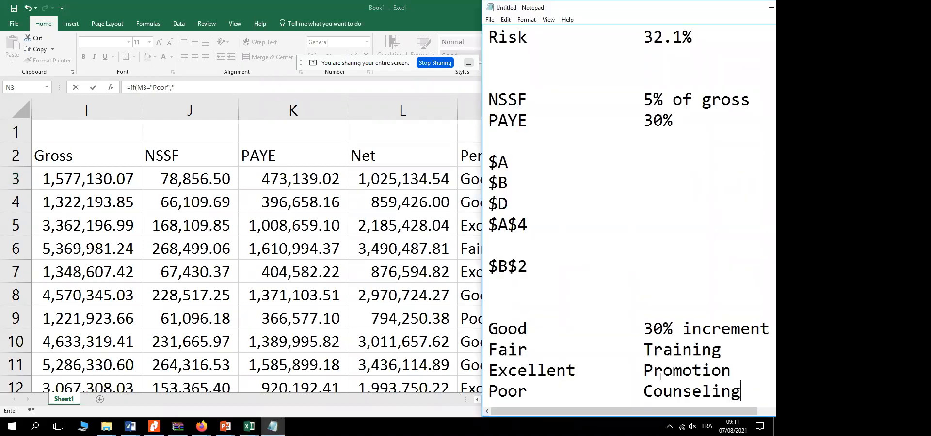
pyautogui.click(435, 5)
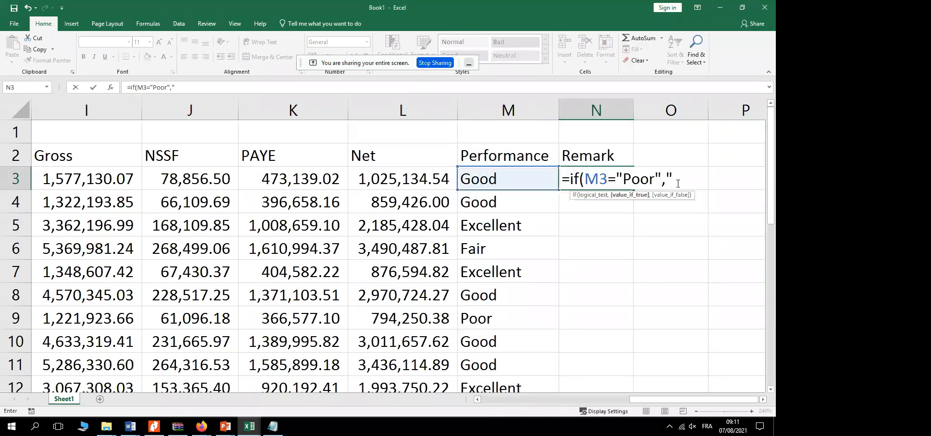
pyautogui.write('Counseling')
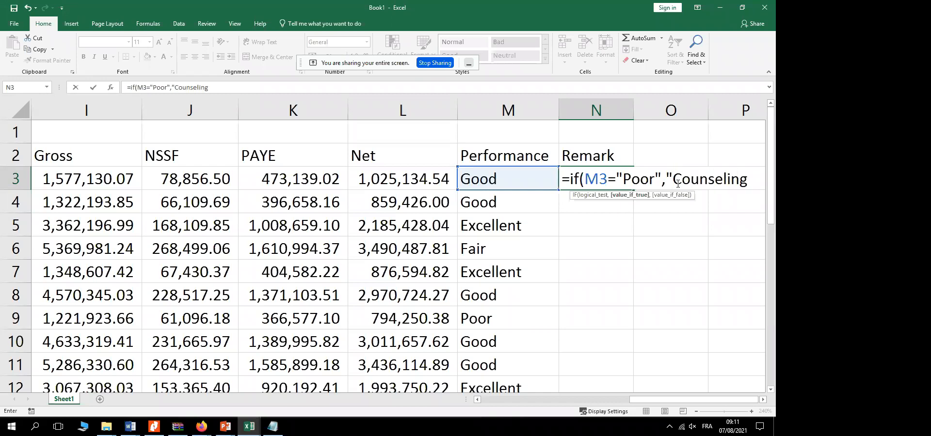
pyautogui.write('"')
pyautogui.write(',;')
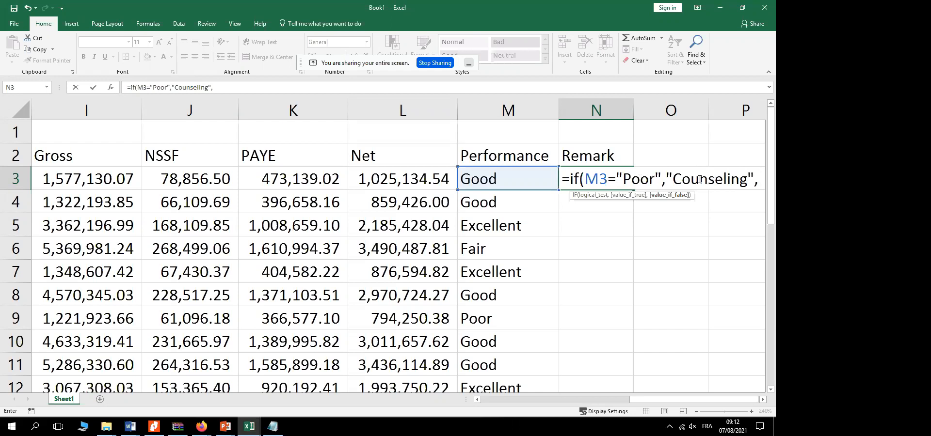
# - Nest a second IF as the value if false in the N3 formula, with the logical test M3="Good"
pyautogui.write('if')
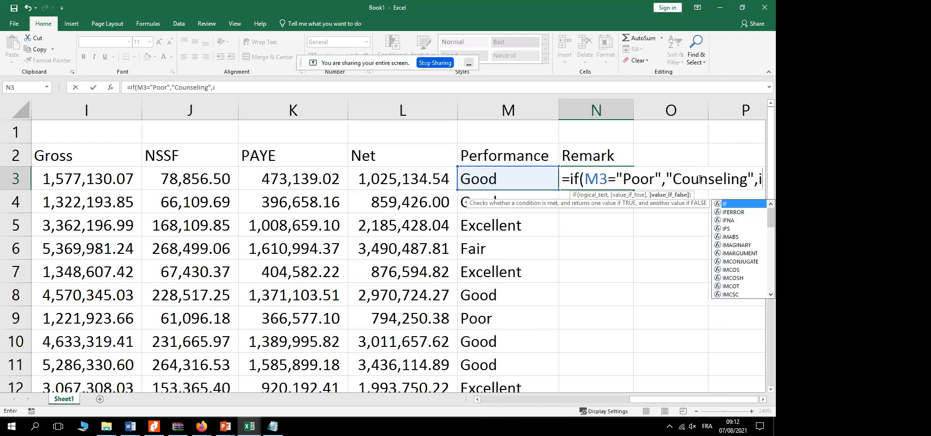
pyautogui.click(481, 179)
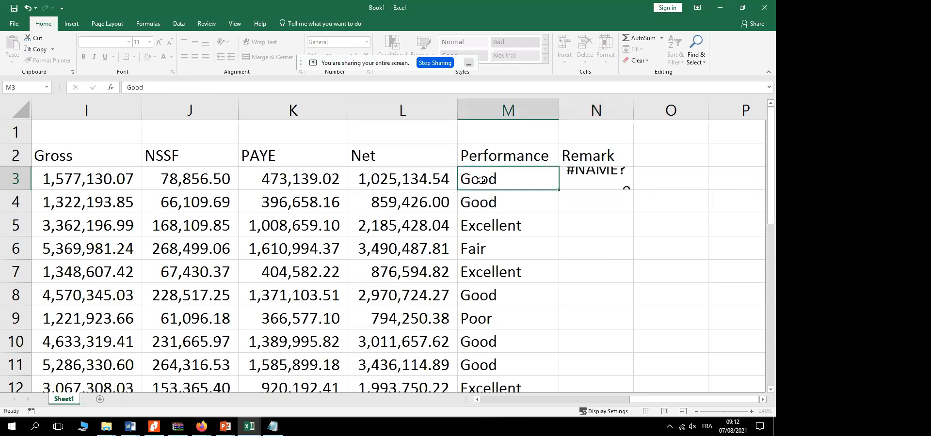
pyautogui.doubleClick(592, 178)
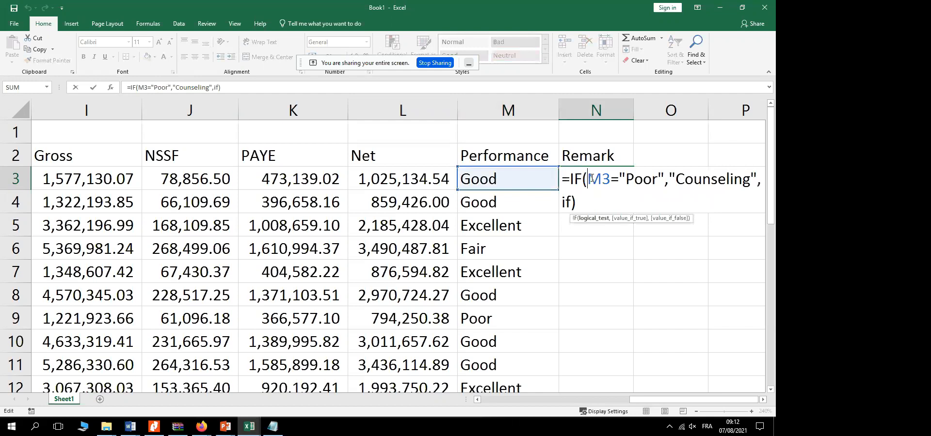
pyautogui.click(577, 202)
pyautogui.press('BackSpace')
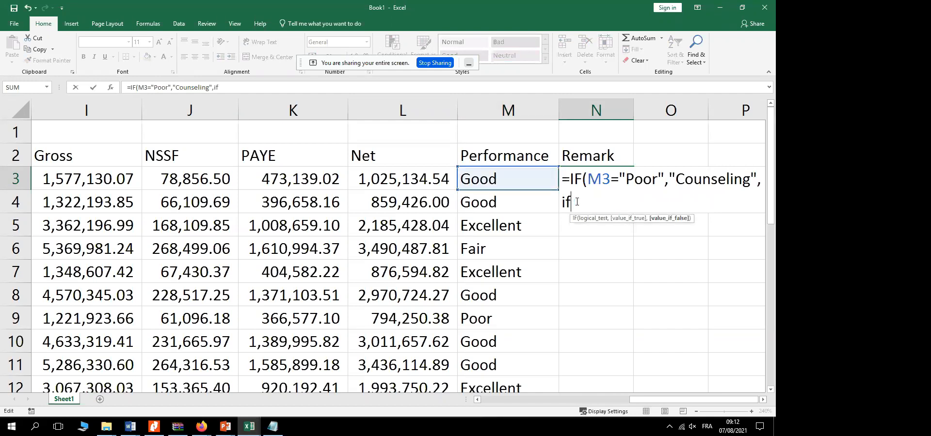
pyautogui.write('(')
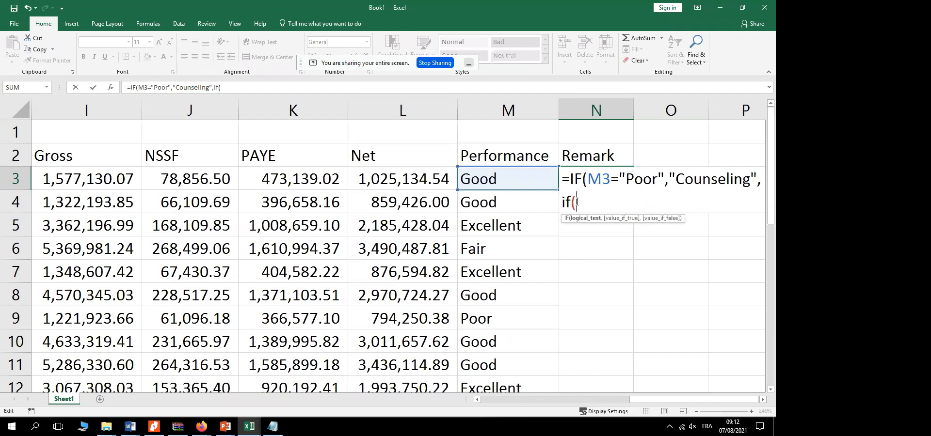
pyautogui.click(489, 178)
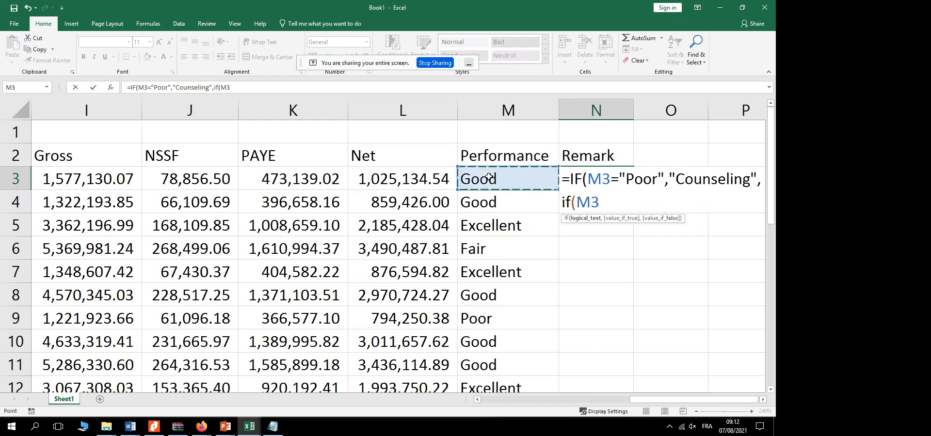
pyautogui.write('=')
pyautogui.write('"')
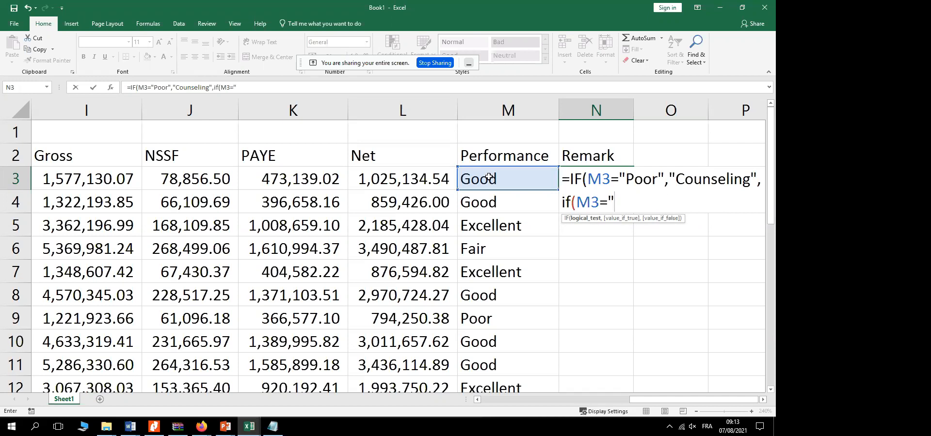
pyautogui.write('Good",')
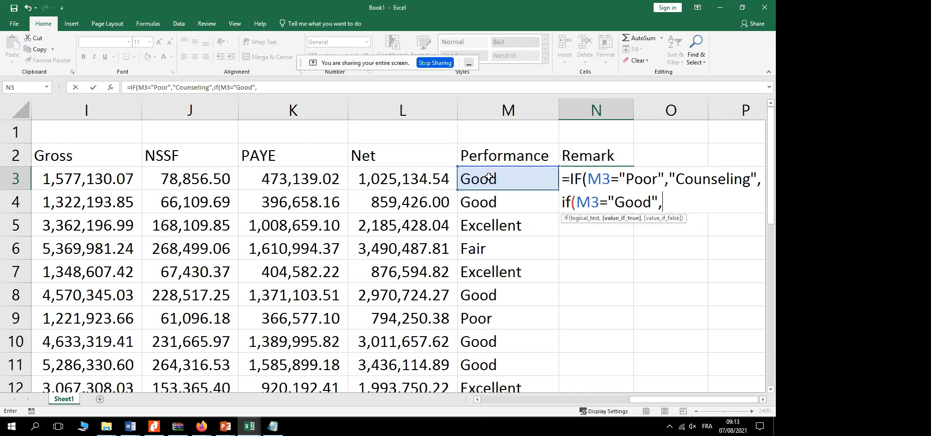
# - Check the rating rules in Notepad and add "30% salary increment" as the second IF's value if true in N3
pyautogui.write('"')
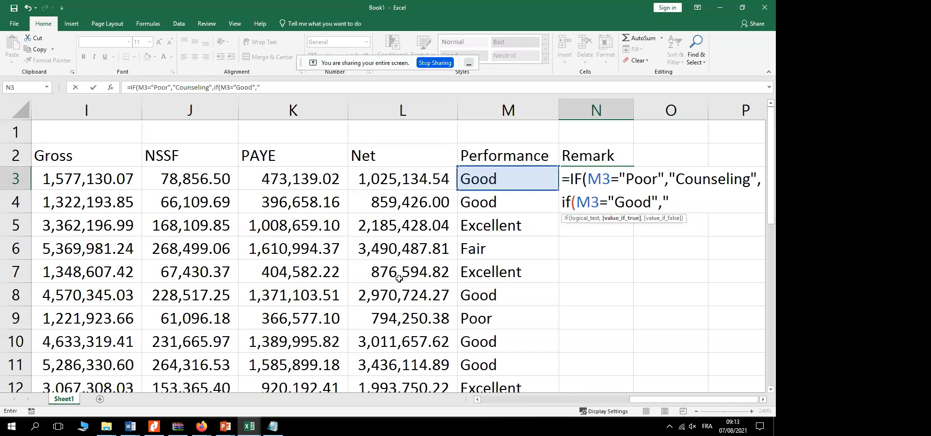
pyautogui.click(274, 427)
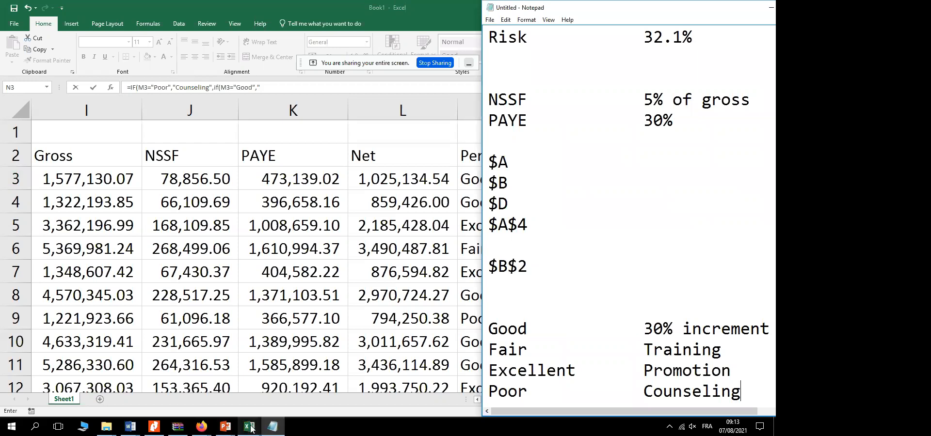
pyautogui.click(437, 12)
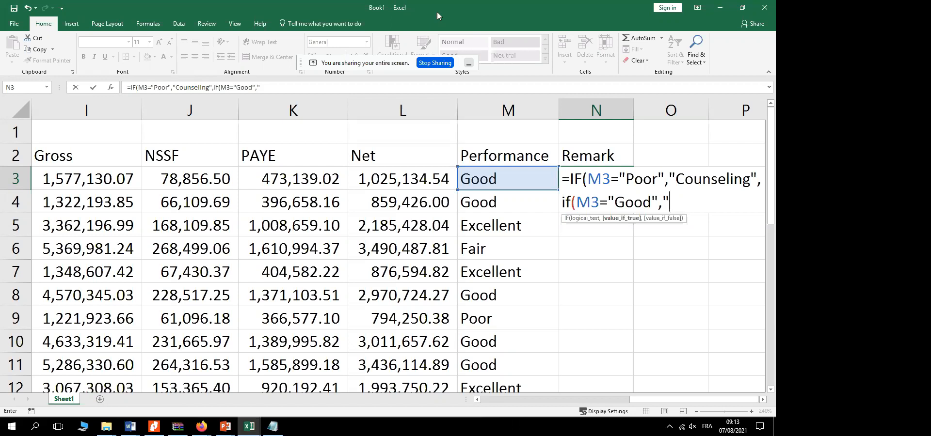
pyautogui.write('30% s')
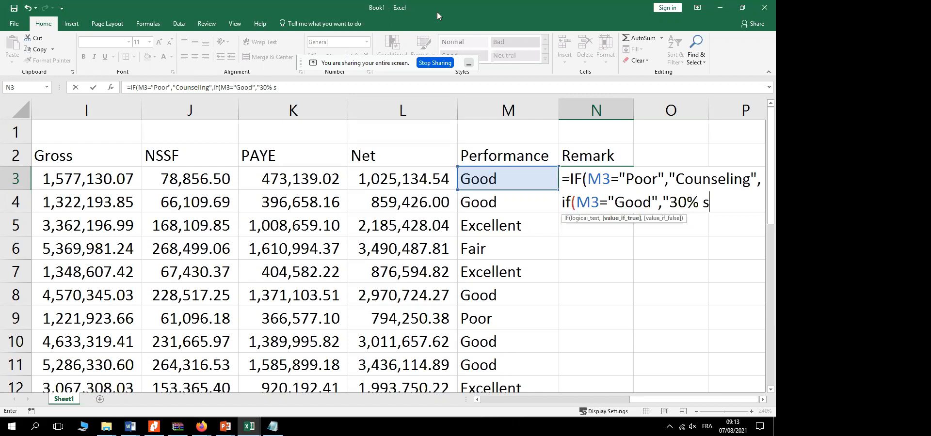
pyautogui.write('alary incr')
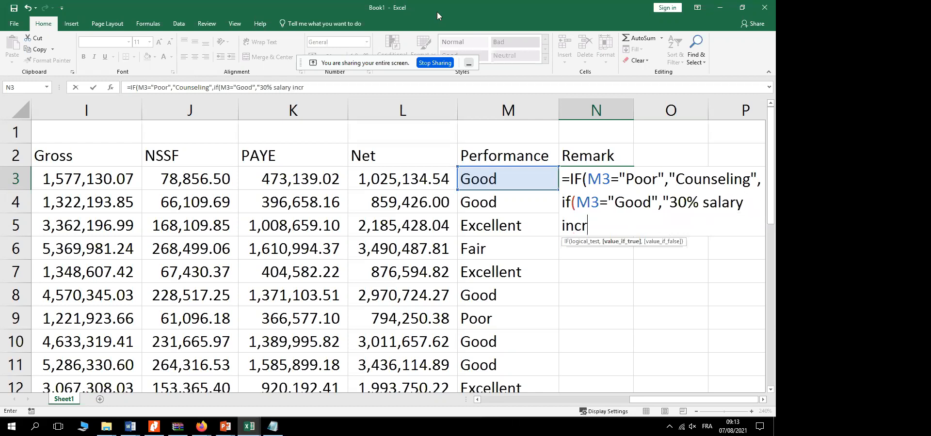
pyautogui.write('ement')
pyautogui.write('",')
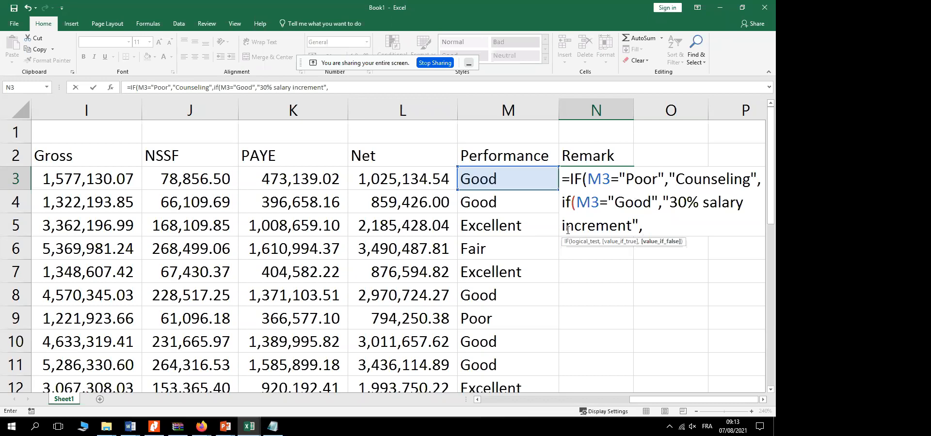
# - Nest a third IF in the N3 formula with the logical test M3="Excellent"
pyautogui.write('if(')
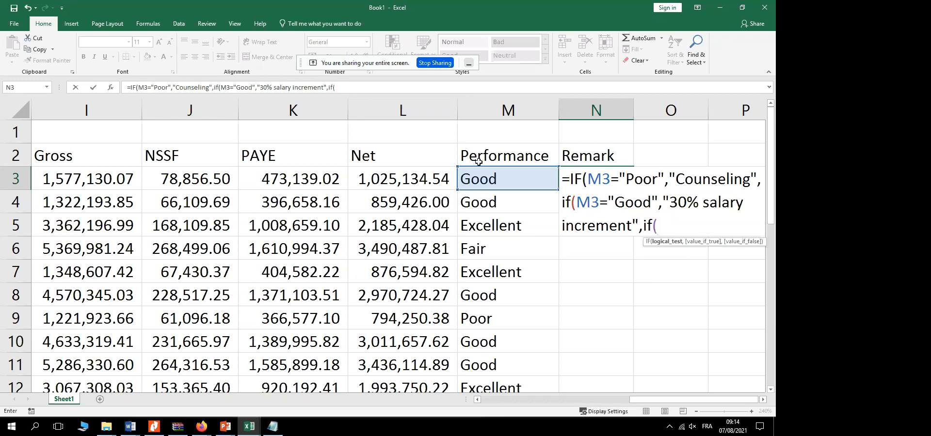
pyautogui.click(484, 180)
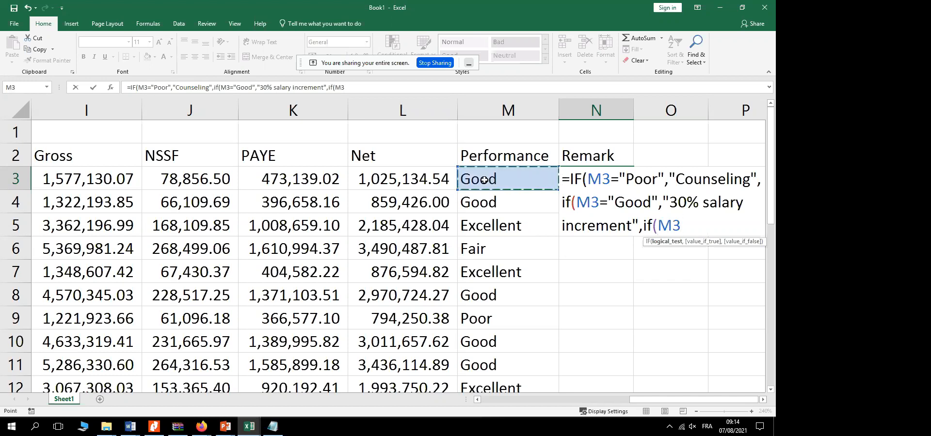
pyautogui.write('=')
pyautogui.write('"')
pyautogui.write('E')
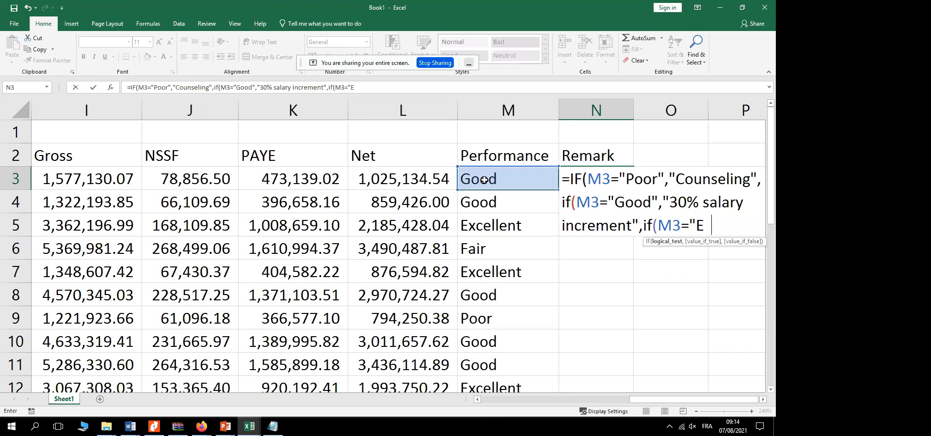
pyautogui.write('xcellent')
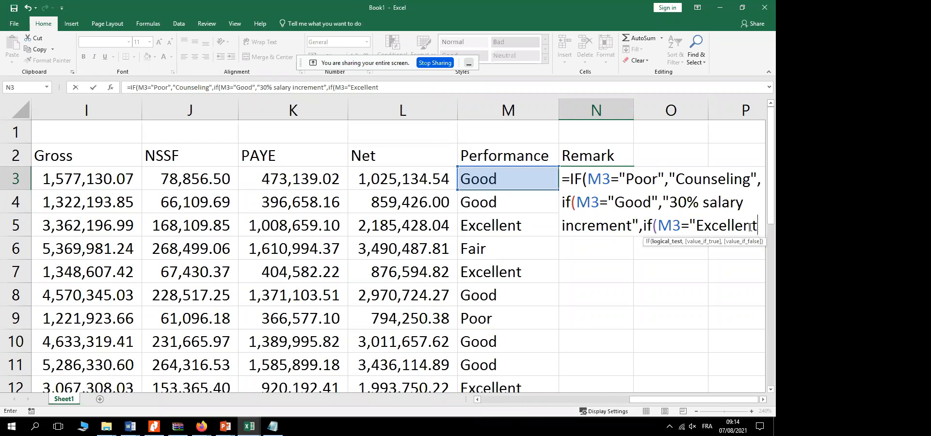
pyautogui.write('",')
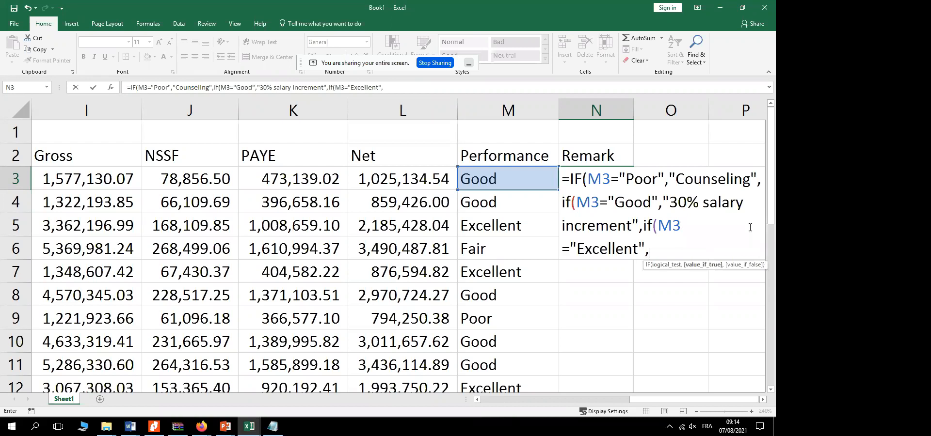
pyautogui.write('"Promotion')
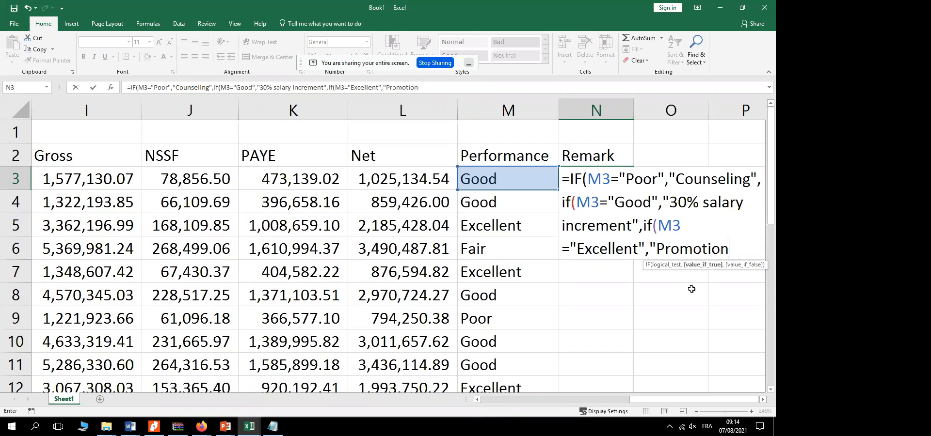
pyautogui.write('",')
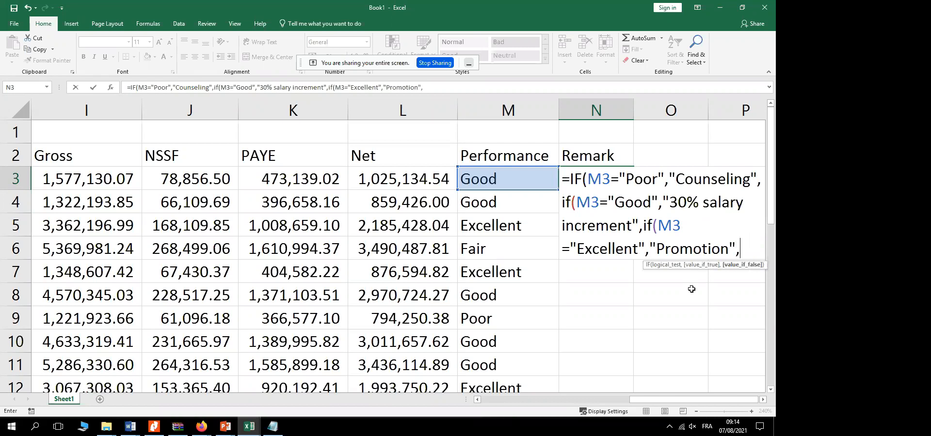
pyautogui.write('if')
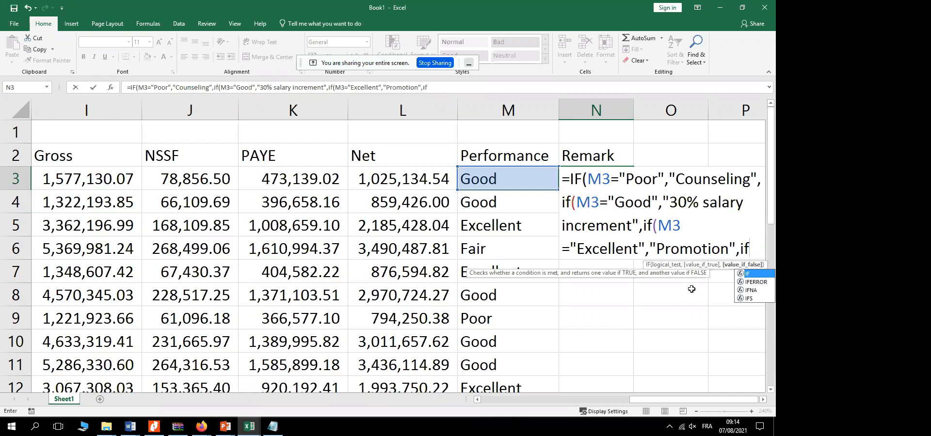
pyautogui.write('(')
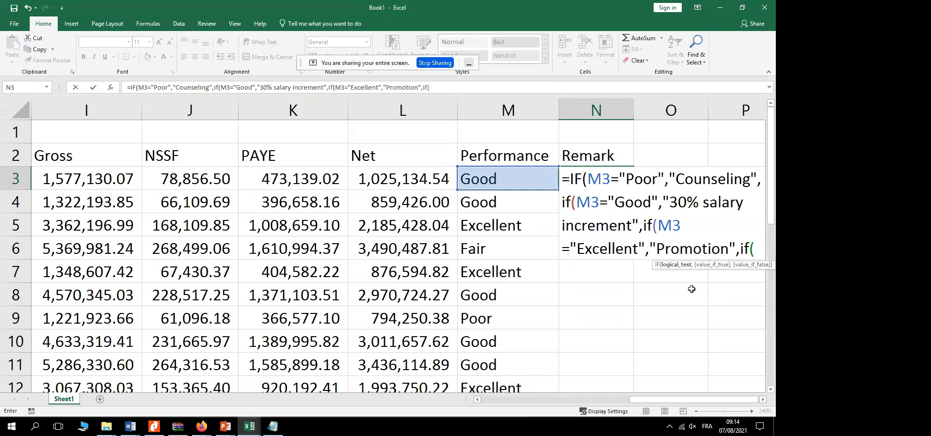
# - Nest a fourth IF in the N3 formula with the logical test M3="Fair"
pyautogui.click(491, 179)
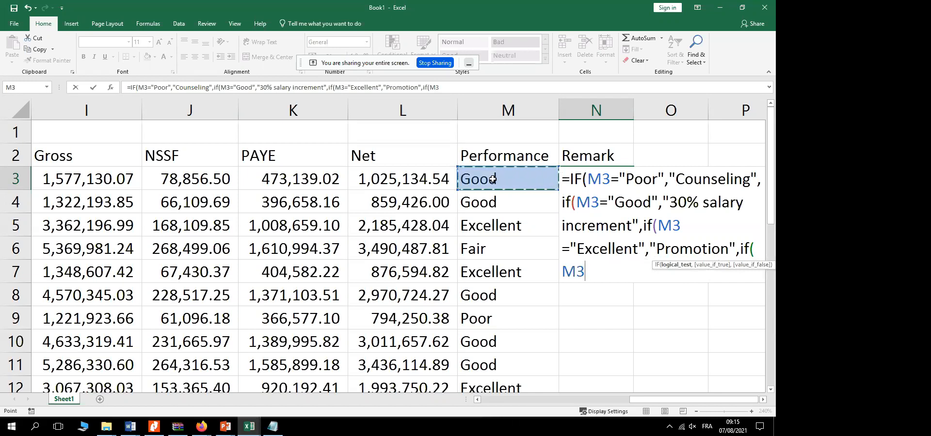
pyautogui.write('=')
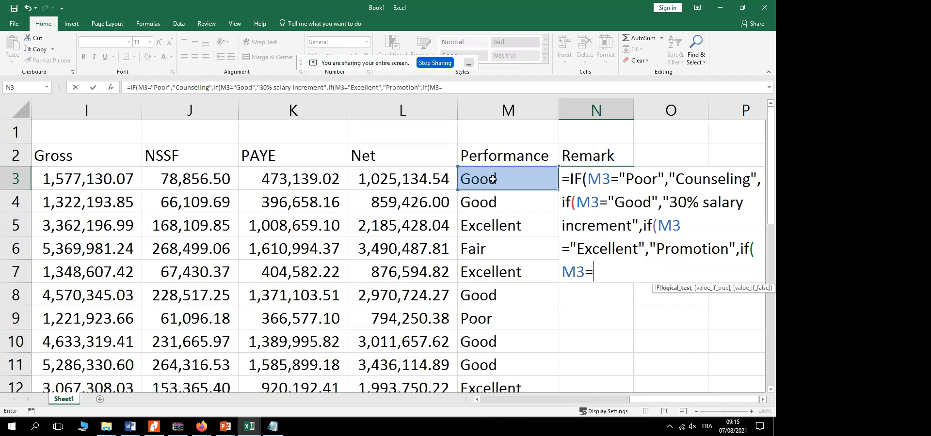
pyautogui.write('Fait')
pyautogui.click(593, 270)
pyautogui.write('"')
pyautogui.click(630, 270)
pyautogui.press('BackSpace')
pyautogui.write('r",')
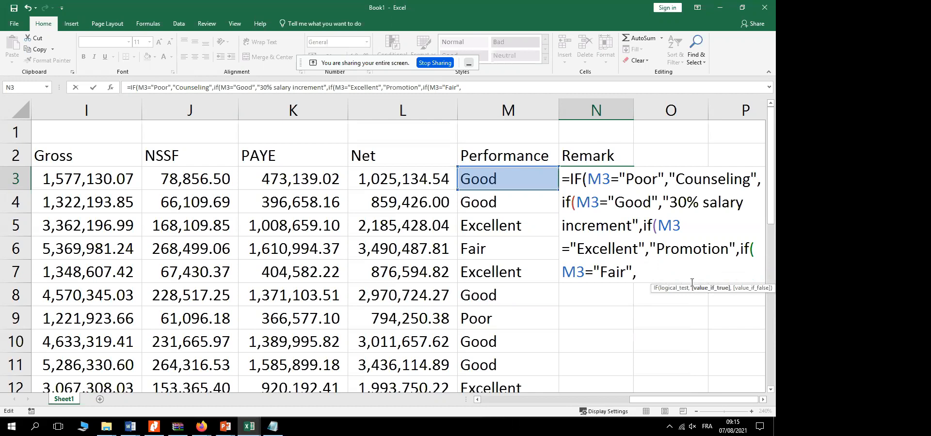
pyautogui.write('"Training')
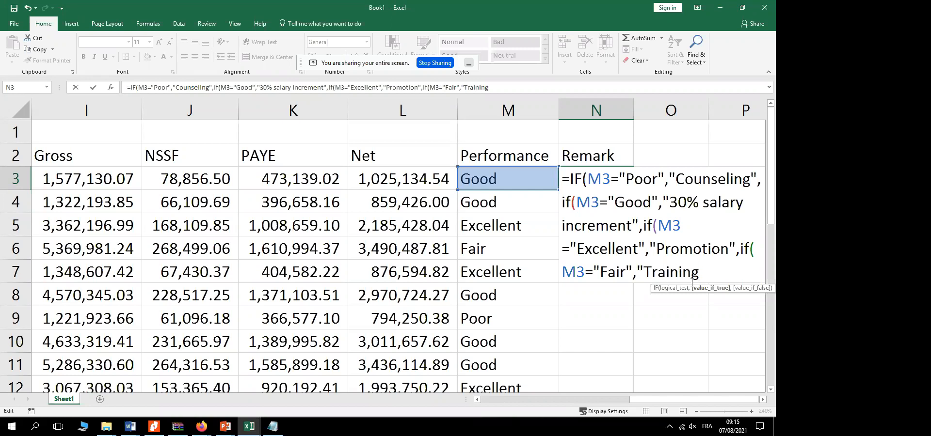
pyautogui.write('"')
# - Add "Training" as the value if true for the "Fair" test, close all four IFs and enter the N3 formula
pyautogui.write('))))')
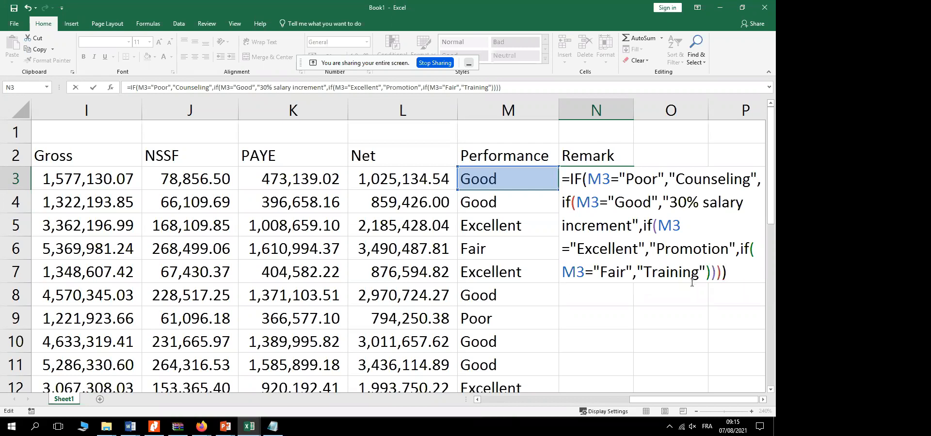
pyautogui.press('Return')
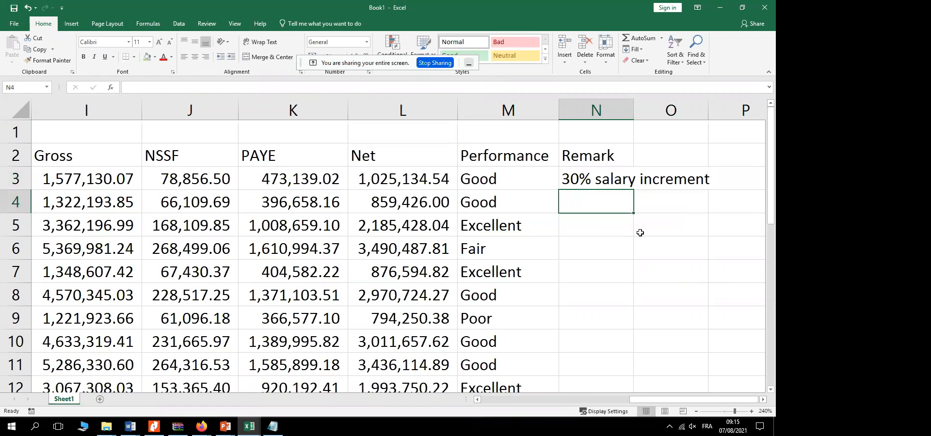
# - Fill the Remark formula from N3 down through N26
pyautogui.click(602, 181)
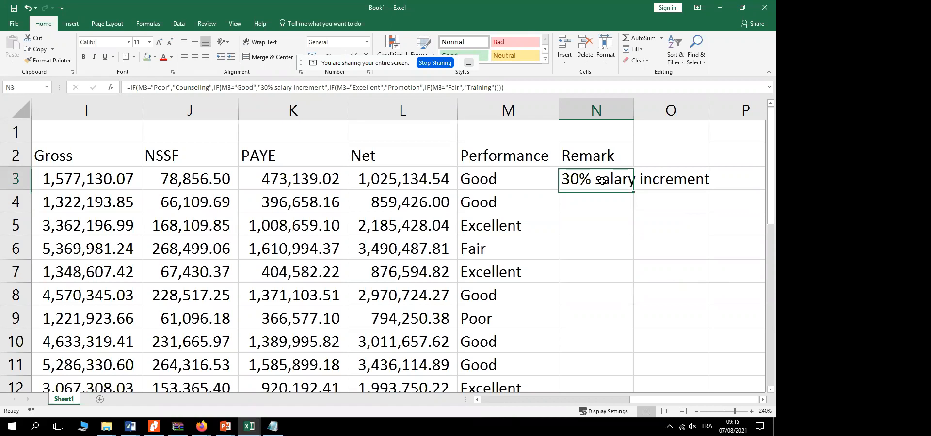
pyautogui.moveTo(633, 192); pyautogui.dragTo(647, 391)
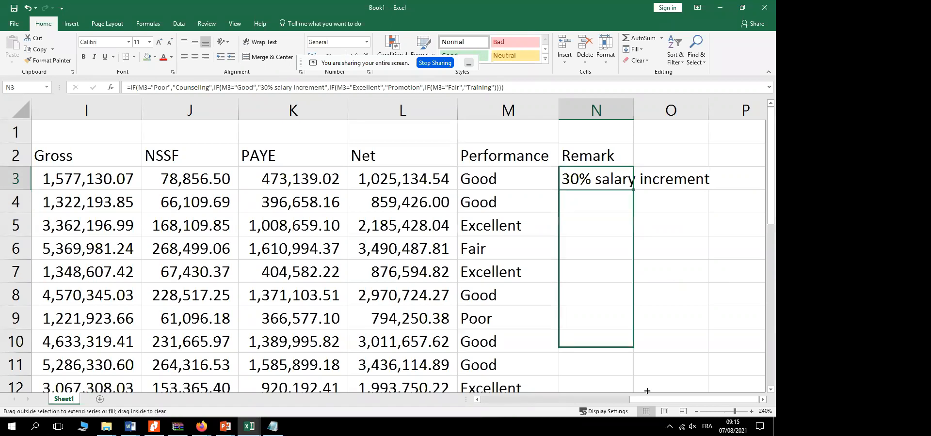
pyautogui.moveTo(647, 391); pyautogui.dragTo(639, 347)
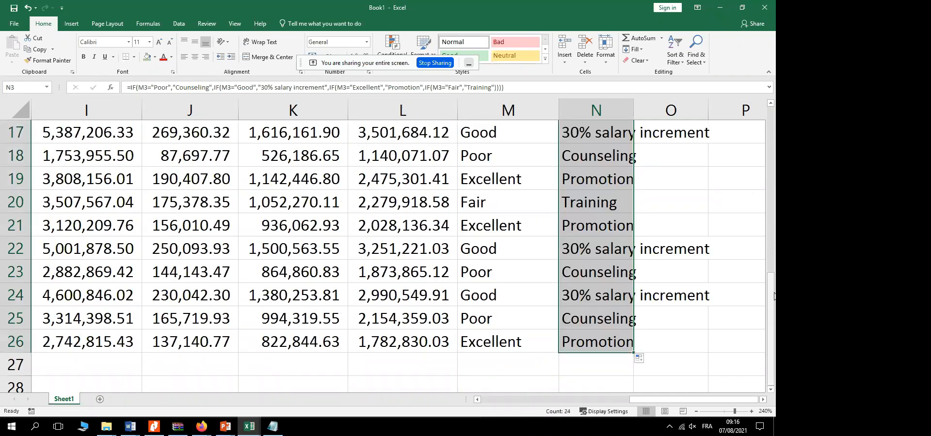
# - Return to the start of the sheet and autofit the width of the Remark column N
pyautogui.moveTo(773, 296); pyautogui.dragTo(774, 294)
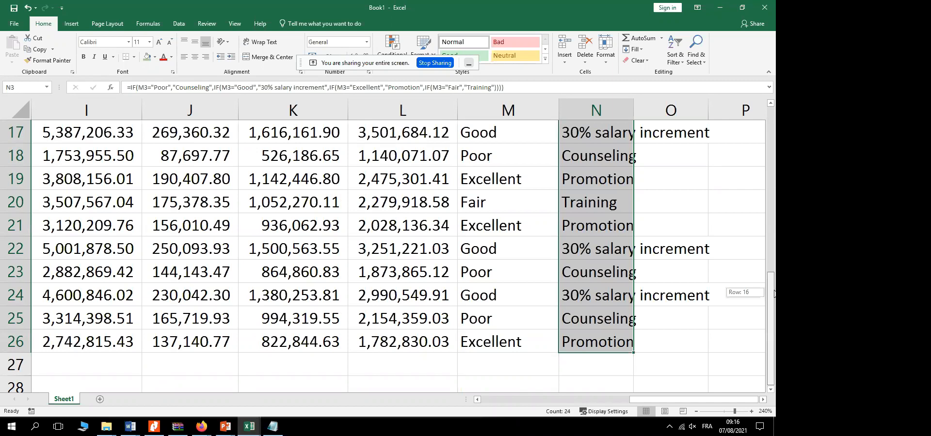
pyautogui.moveTo(774, 294); pyautogui.dragTo(774, 126)
pyautogui.moveTo(631, 104); pyautogui.dragTo(631, 104)
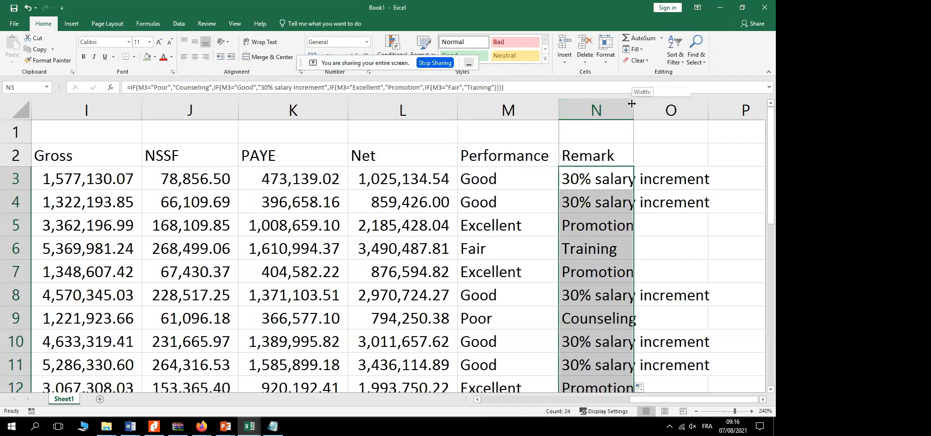
pyautogui.doubleClick(632, 103)
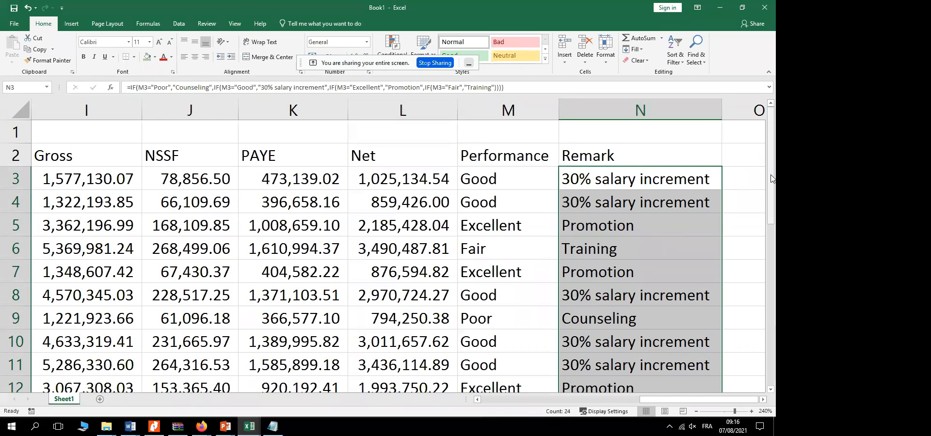
# - Select the pay columns C through L, Transport to Net, and hide the screen-sharing bar
pyautogui.moveTo(771, 178); pyautogui.dragTo(766, 145)
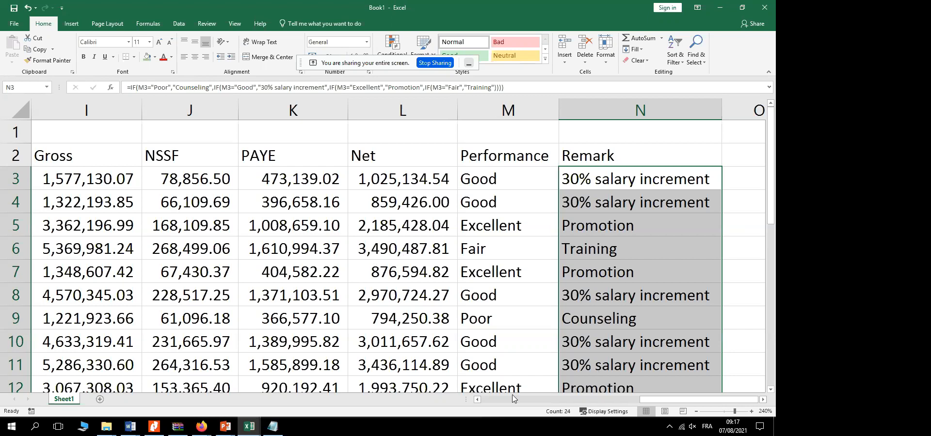
pyautogui.click(477, 399)
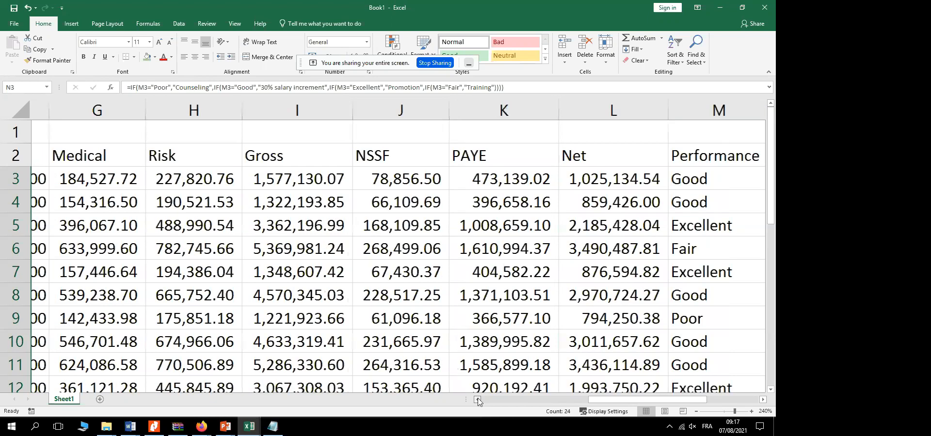
pyautogui.click(477, 399)
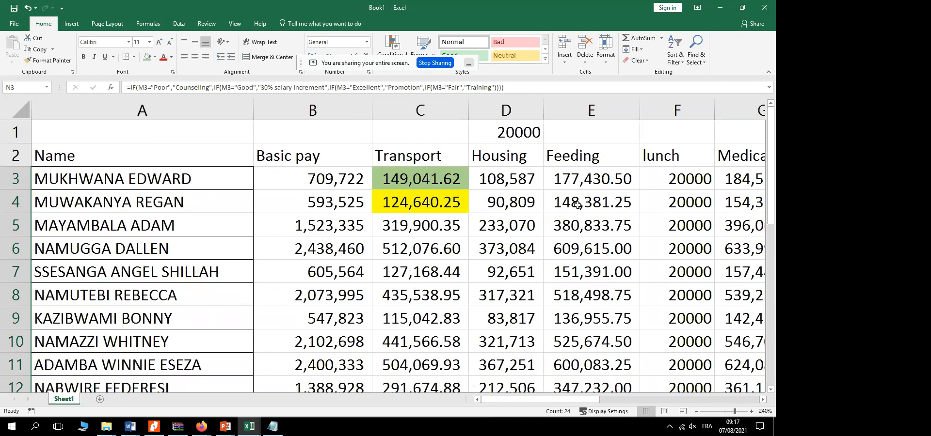
pyautogui.click(388, 113)
pyautogui.moveTo(388, 116); pyautogui.dragTo(763, 141)
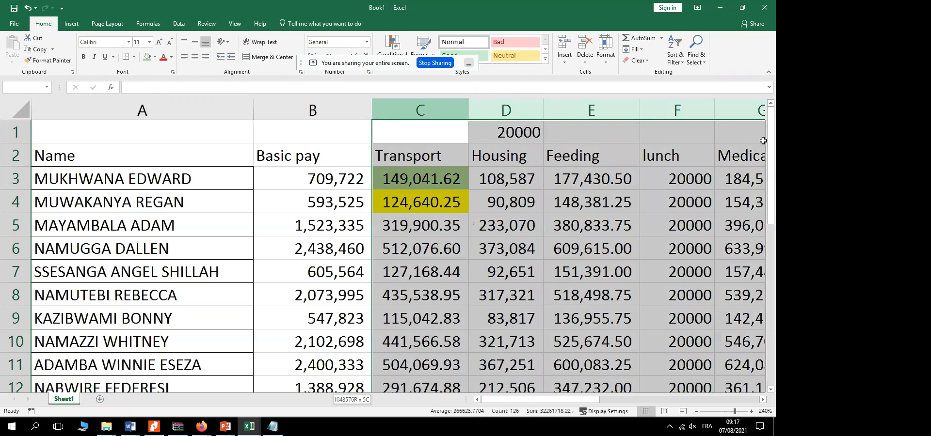
pyautogui.moveTo(763, 141); pyautogui.dragTo(774, 112)
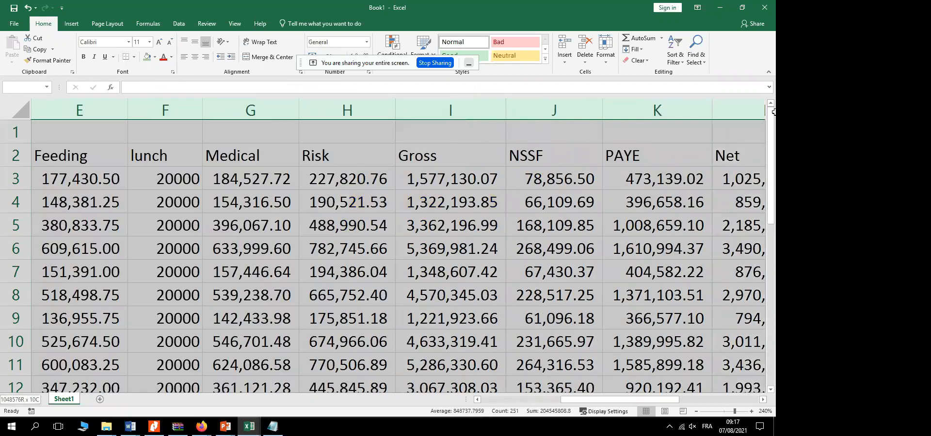
pyautogui.moveTo(773, 112); pyautogui.dragTo(566, 193)
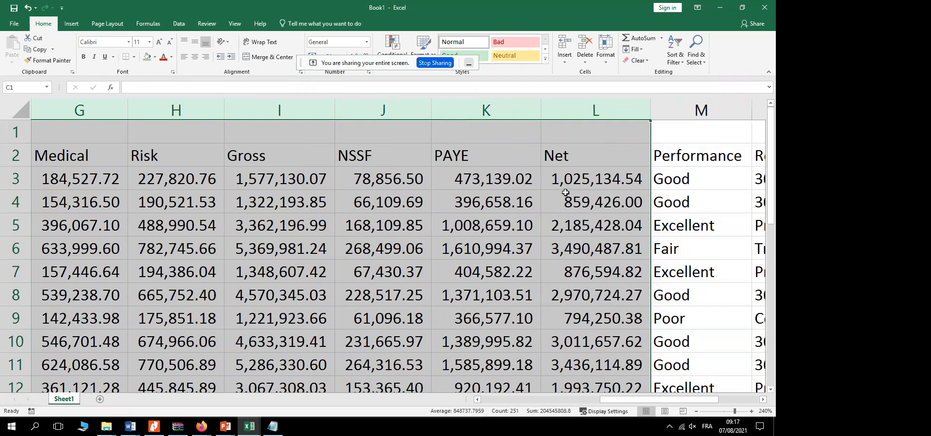
pyautogui.click(469, 64)
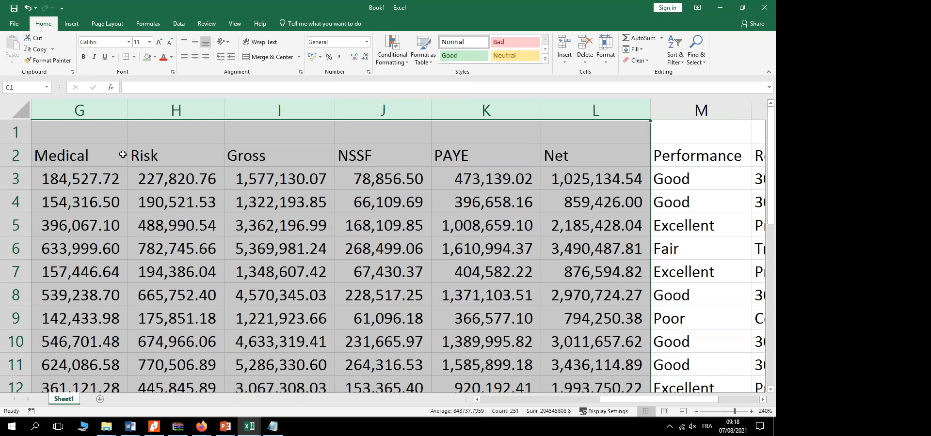
# - Open the Risk formula in H3 to inspect it and close it without any change
pyautogui.click(169, 180)
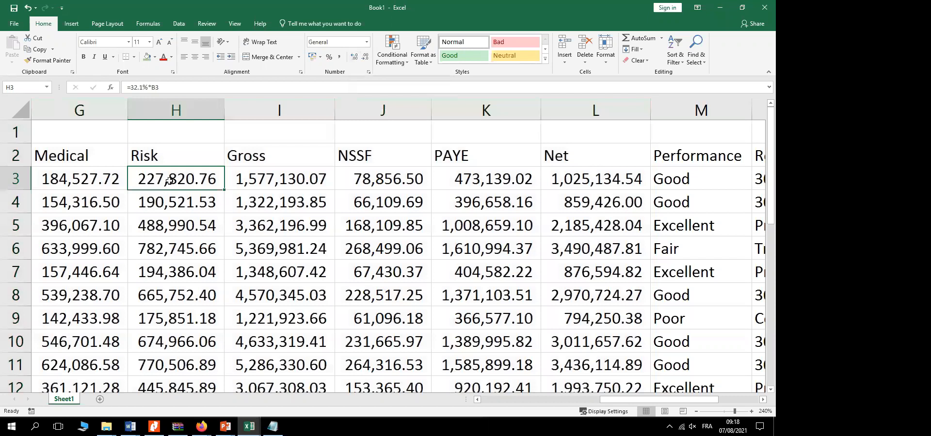
pyautogui.press('Down')
pyautogui.press('Up')
pyautogui.press('F2')
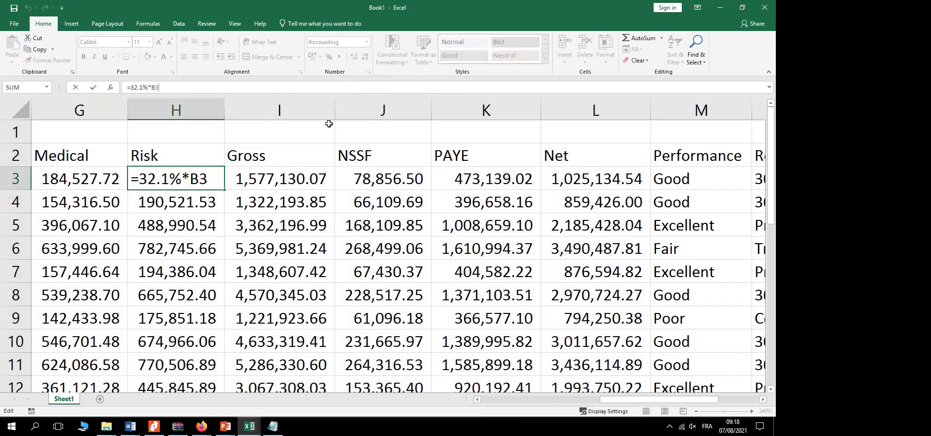
pyautogui.click(180, 179)
pyautogui.press('Return')
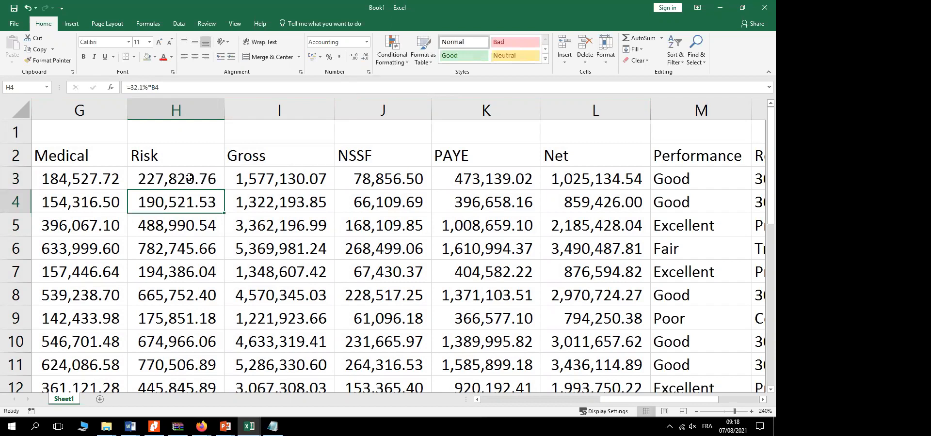
# - Reduce the decimal places of Risk cell H3 to zero
pyautogui.click(189, 179)
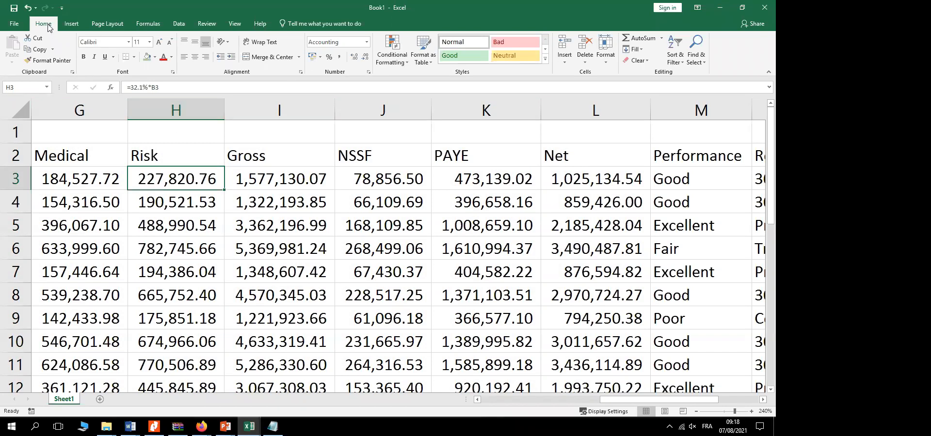
pyautogui.click(365, 57)
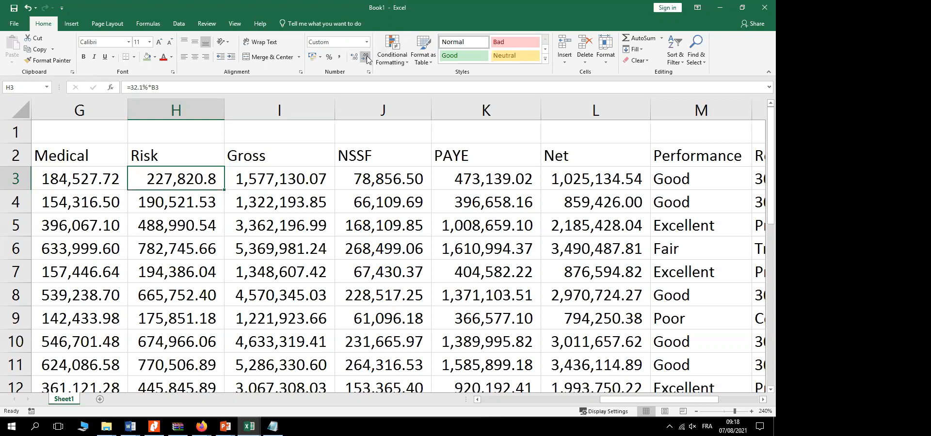
pyautogui.click(366, 56)
pyautogui.click(367, 57)
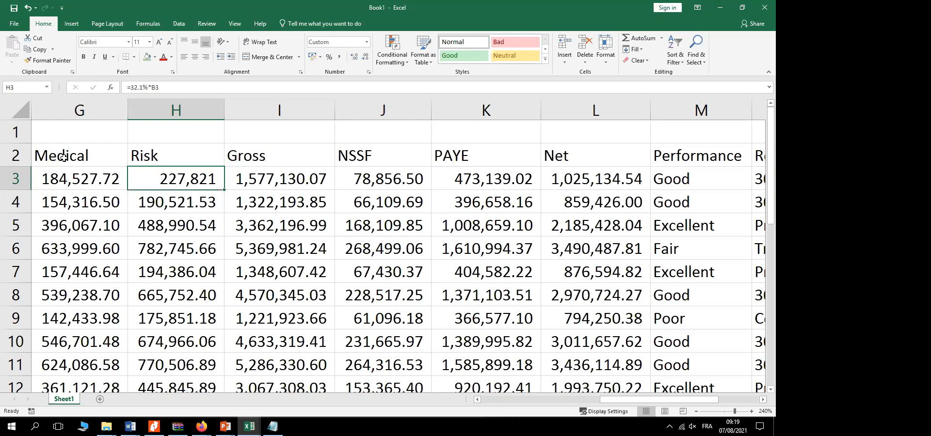
# - Try reducing the decimal places of C3:J26 to zero, and undo the change
pyautogui.click(478, 399)
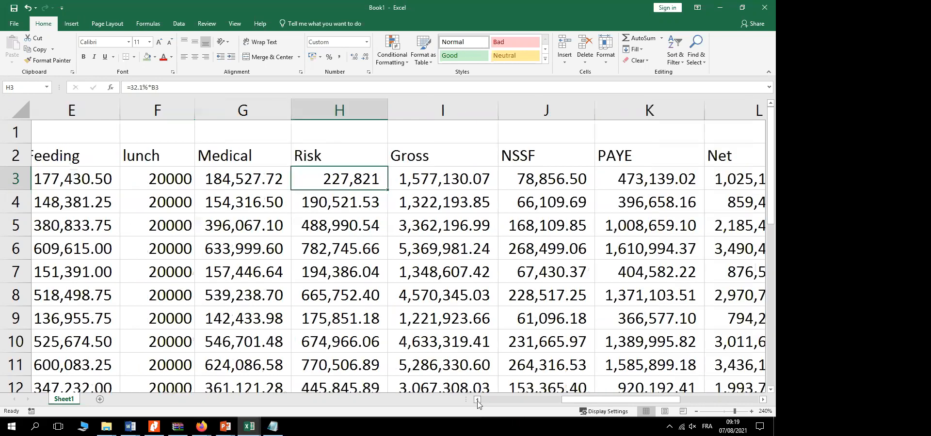
pyautogui.click(477, 400)
pyautogui.moveTo(73, 179); pyautogui.dragTo(748, 318)
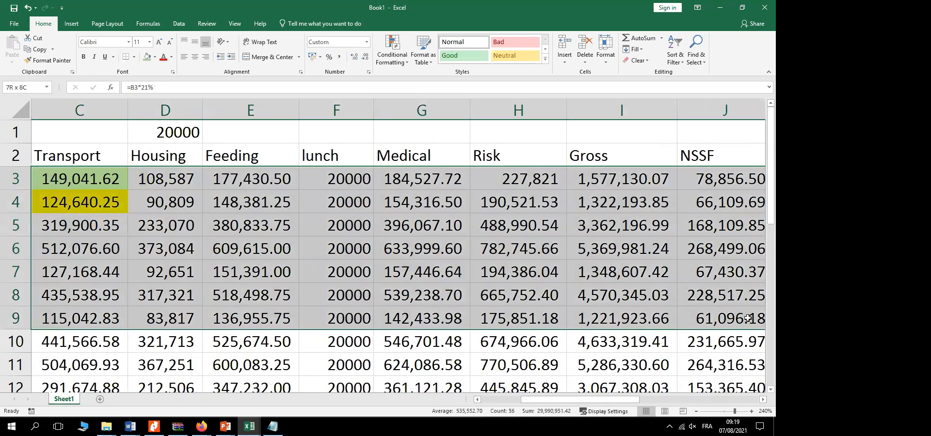
pyautogui.moveTo(748, 319); pyautogui.dragTo(727, 341)
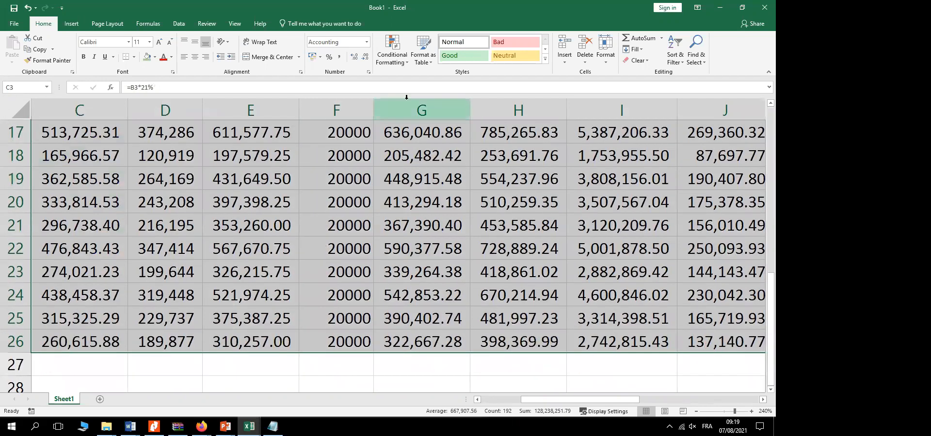
pyautogui.click(365, 57)
pyautogui.click(365, 57)
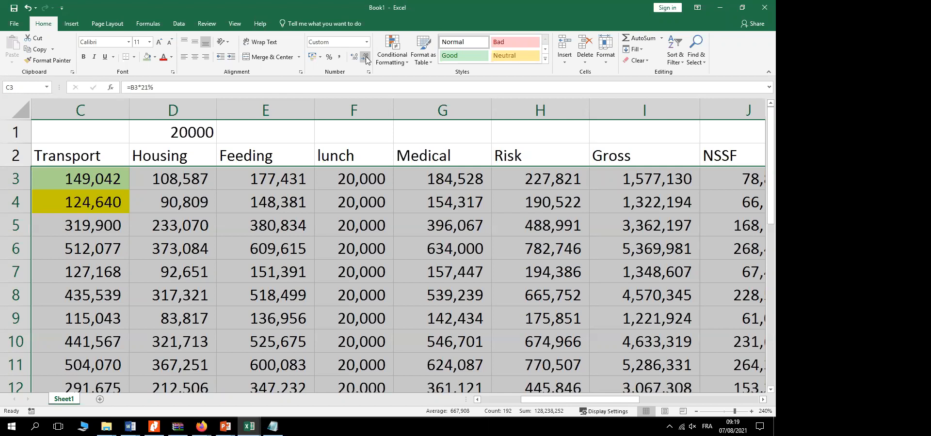
pyautogui.click(366, 58)
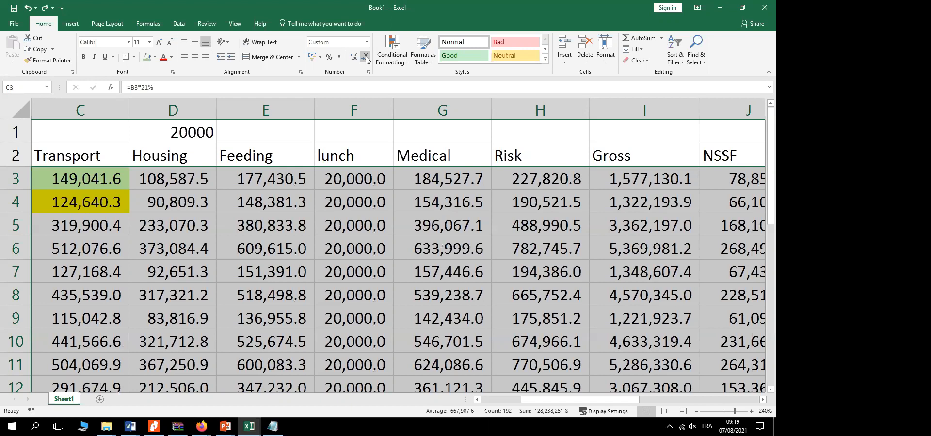
pyautogui.hotkey('ctrl', 'z')
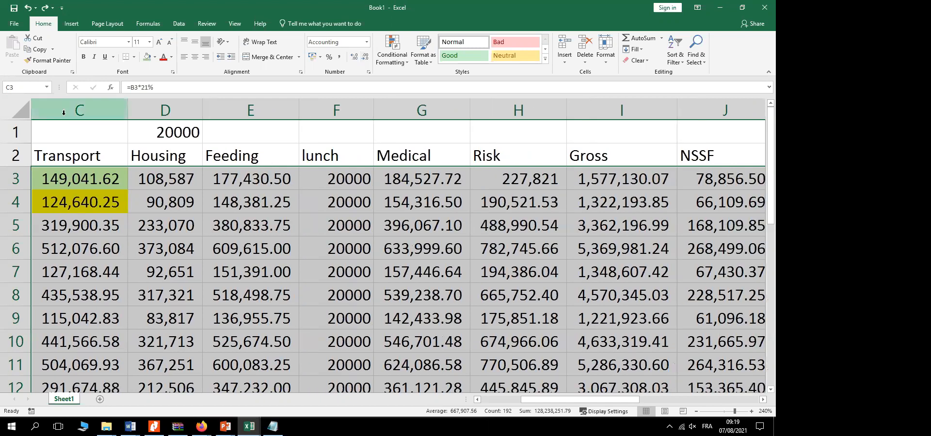
# - Apply the Number format with zero decimal places to the whole columns C through L
pyautogui.moveTo(63, 113); pyautogui.dragTo(739, 144)
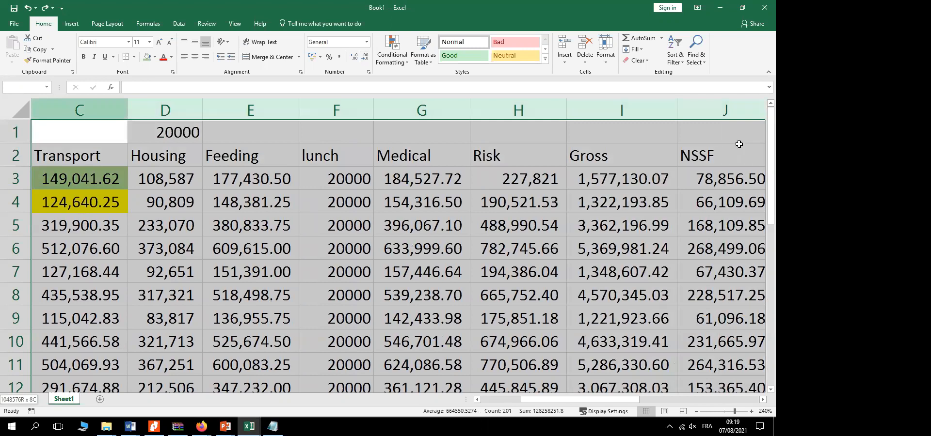
pyautogui.moveTo(739, 144); pyautogui.dragTo(596, 145)
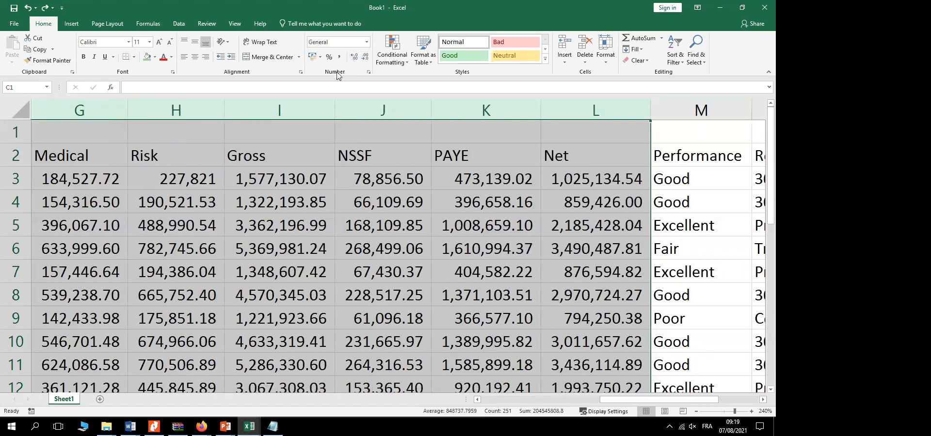
pyautogui.click(367, 42)
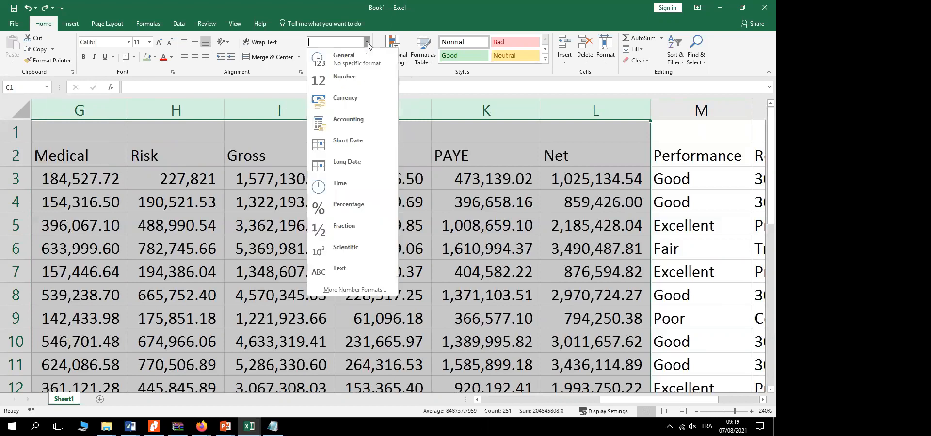
pyautogui.click(342, 80)
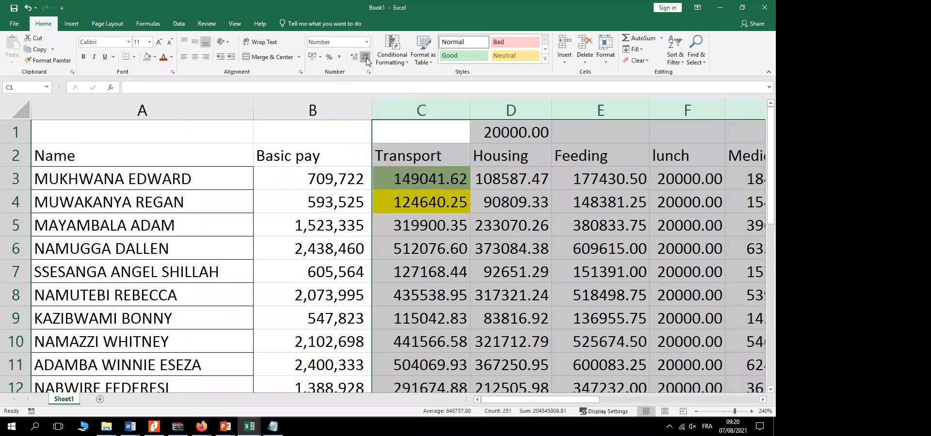
pyautogui.click(366, 59)
pyautogui.click(365, 58)
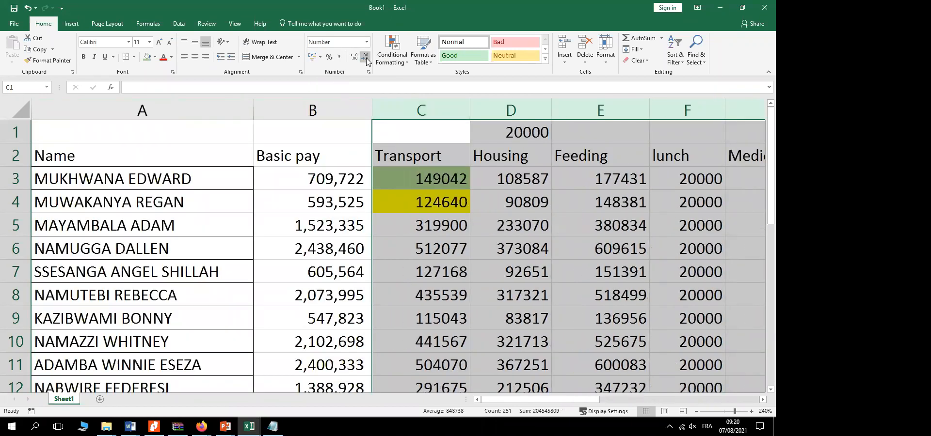
# - Increase the decimals of columns C through L to seven places and reduce them back to zero
pyautogui.click(354, 58)
pyautogui.click(355, 58)
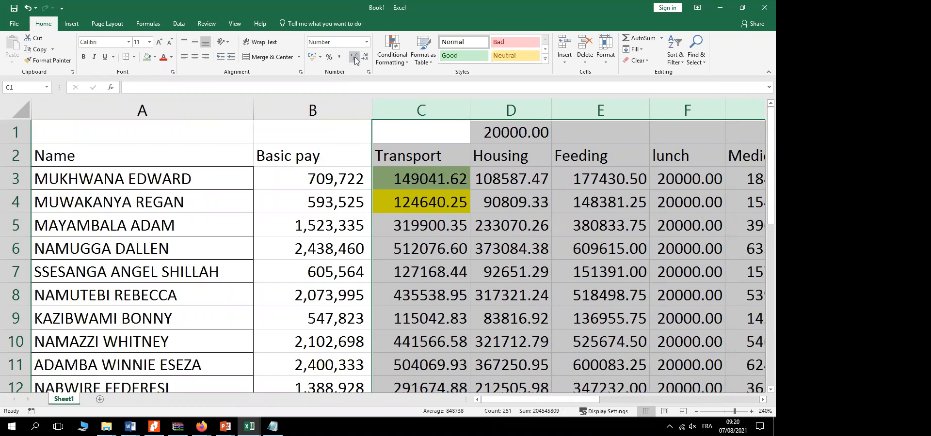
pyautogui.click(355, 58)
pyautogui.click(354, 58)
pyautogui.click(354, 59)
pyautogui.click(354, 58)
pyautogui.click(354, 59)
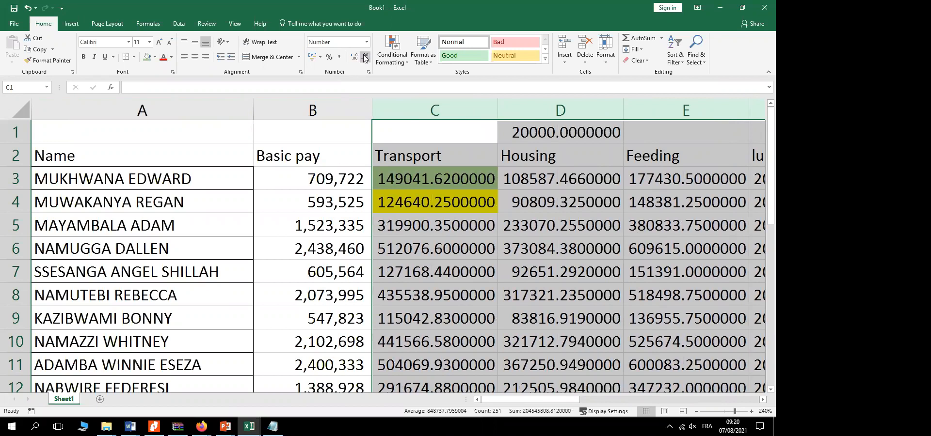
pyautogui.click(366, 58)
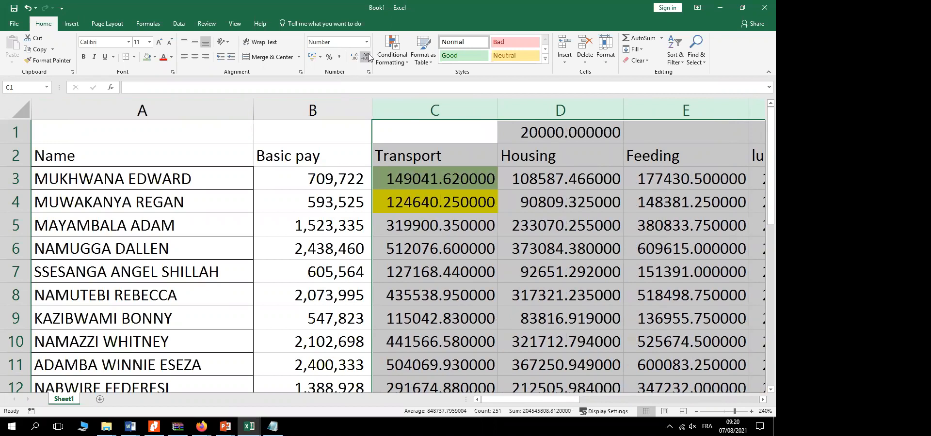
pyautogui.click(368, 57)
pyautogui.click(369, 57)
pyautogui.click(369, 57)
pyautogui.click(369, 57)
pyautogui.click(368, 57)
pyautogui.click(368, 57)
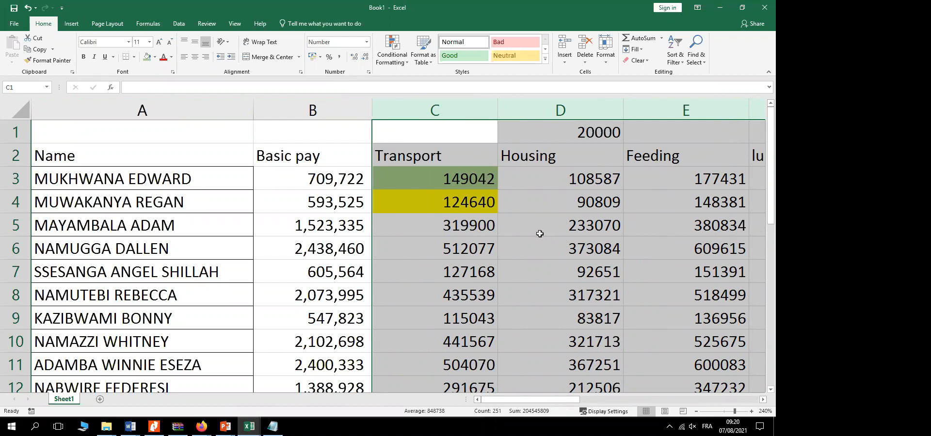
# - Apply the comma style with zero decimal places to B3:L26, from Basic pay to Net
pyautogui.click(322, 171)
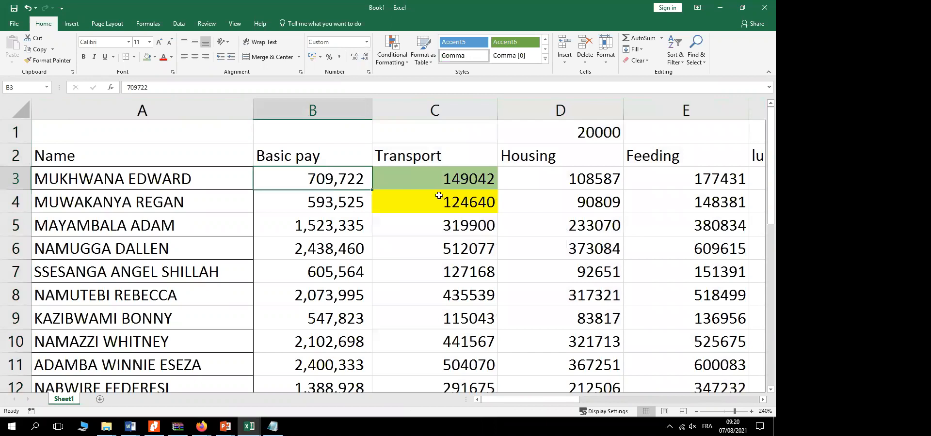
pyautogui.moveTo(438, 196); pyautogui.dragTo(754, 270)
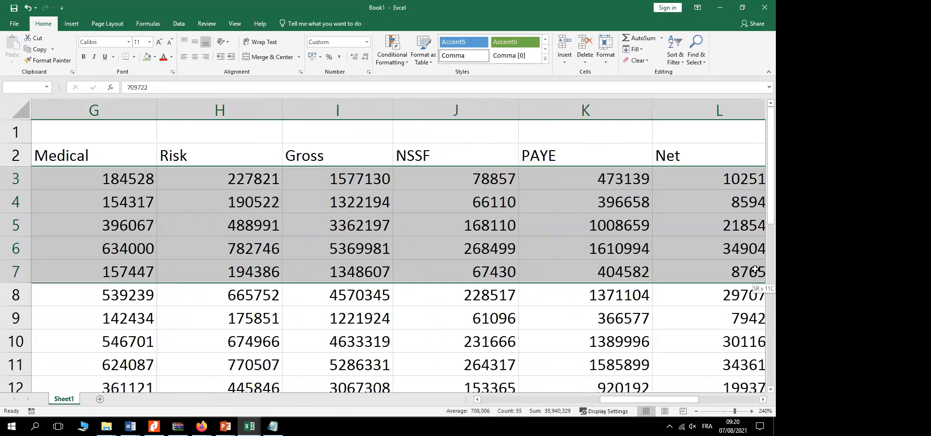
pyautogui.moveTo(755, 269); pyautogui.dragTo(774, 266)
pyautogui.moveTo(774, 267); pyautogui.dragTo(652, 254)
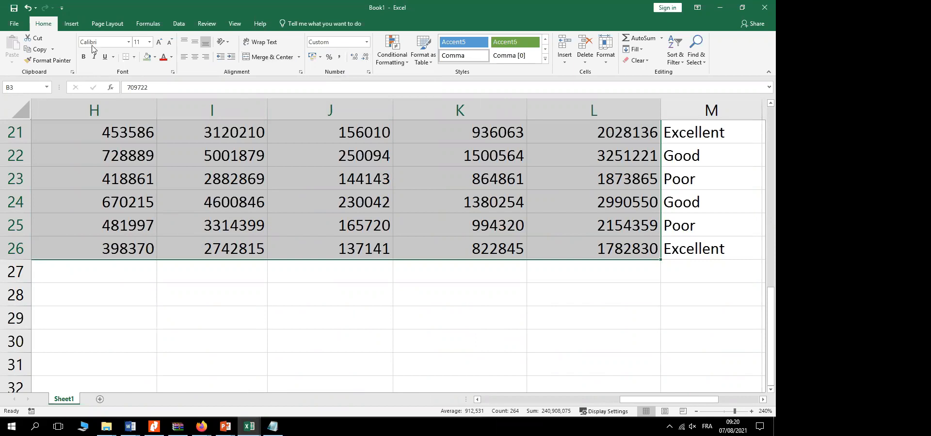
pyautogui.click(340, 59)
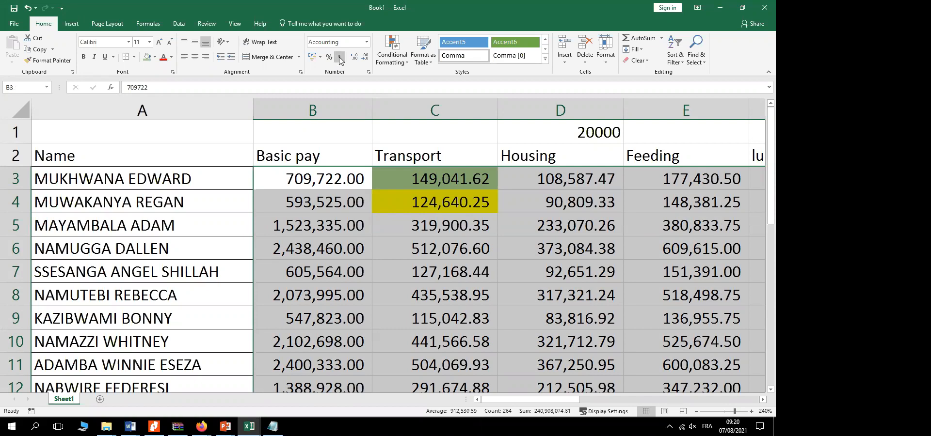
pyautogui.click(366, 57)
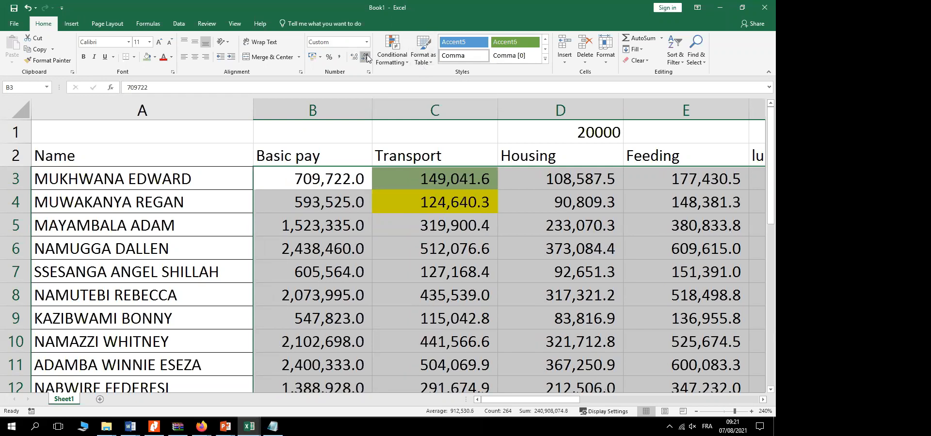
pyautogui.click(366, 57)
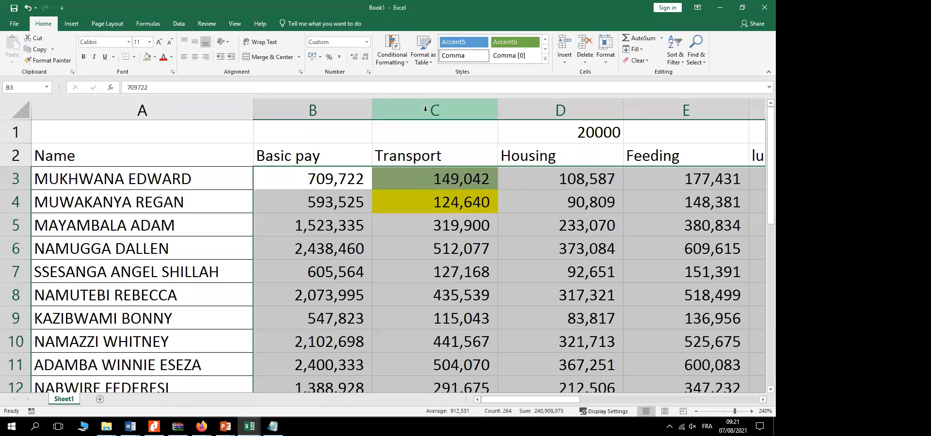
# - Apply the Currency format with the UGX symbol and two decimal places to B3:M26, from Basic pay to Performance
pyautogui.moveTo(291, 173); pyautogui.dragTo(536, 227)
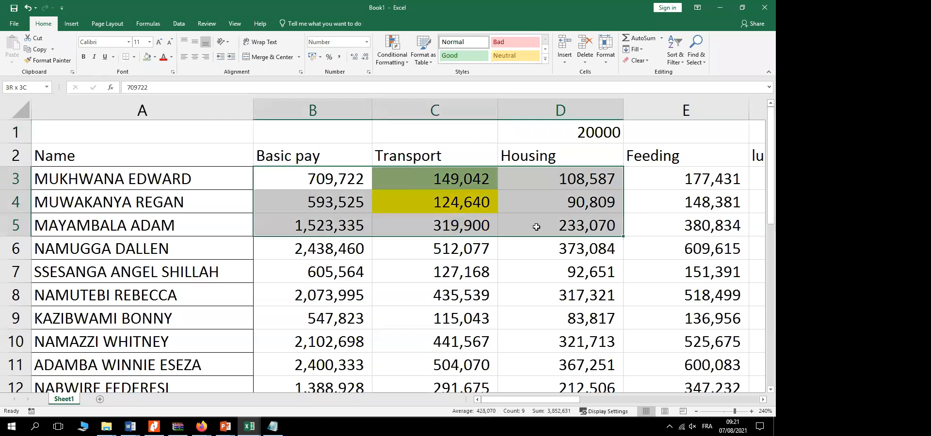
pyautogui.moveTo(537, 227); pyautogui.dragTo(713, 290)
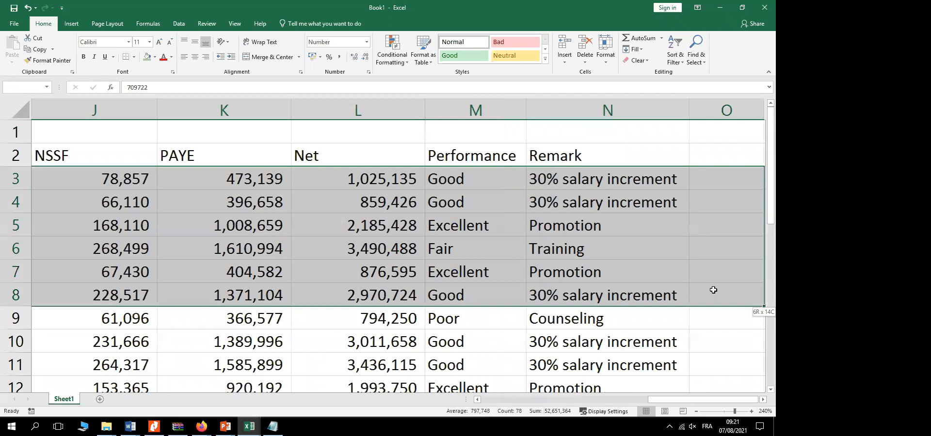
pyautogui.moveTo(713, 290); pyautogui.dragTo(461, 321)
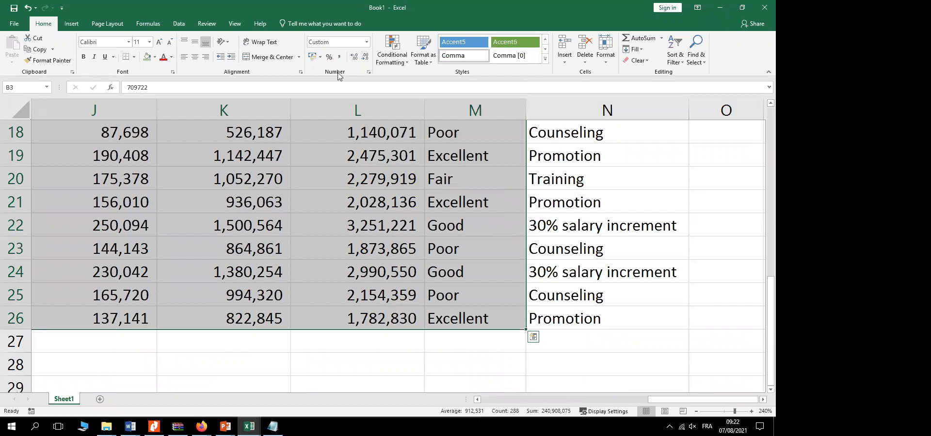
pyautogui.click(369, 71)
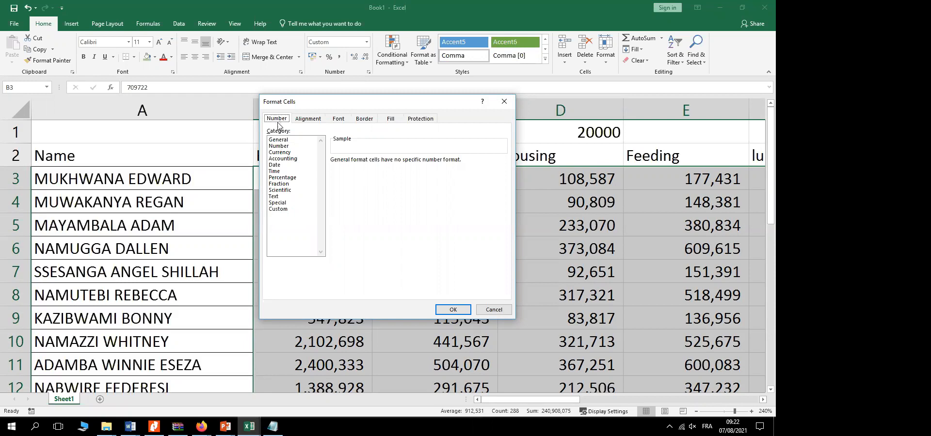
pyautogui.click(281, 152)
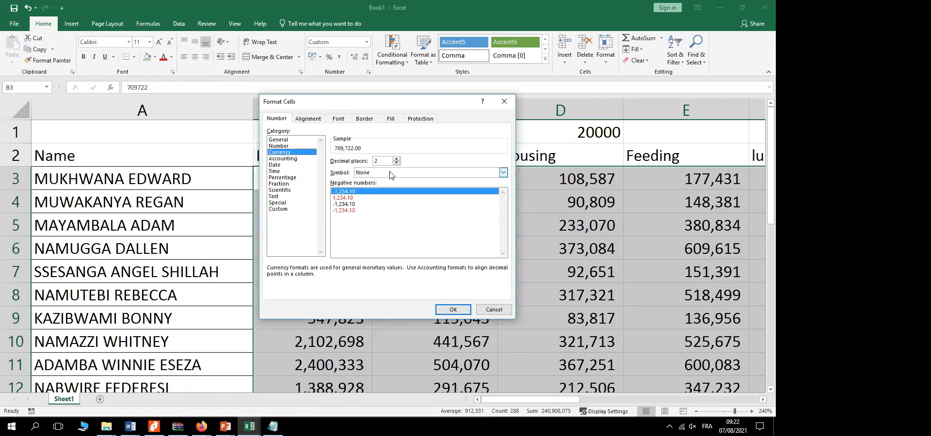
pyautogui.click(503, 173)
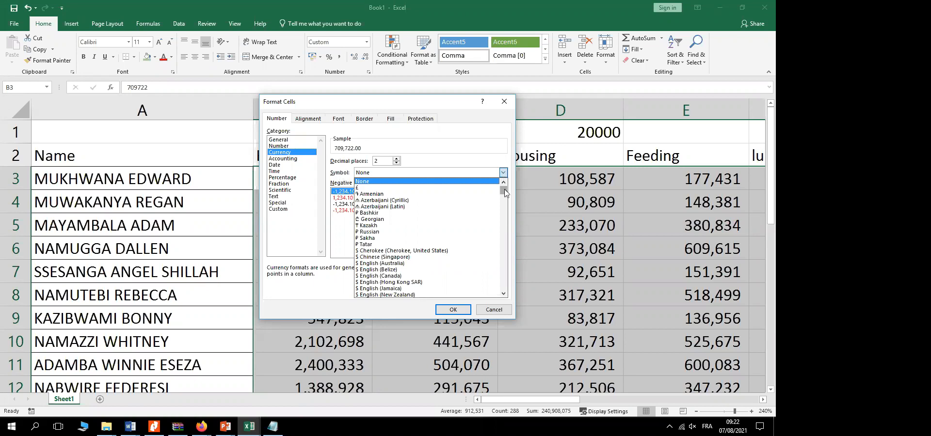
pyautogui.scroll(-1, 505, 193)
pyautogui.moveTo(504, 193); pyautogui.dragTo(510, 284)
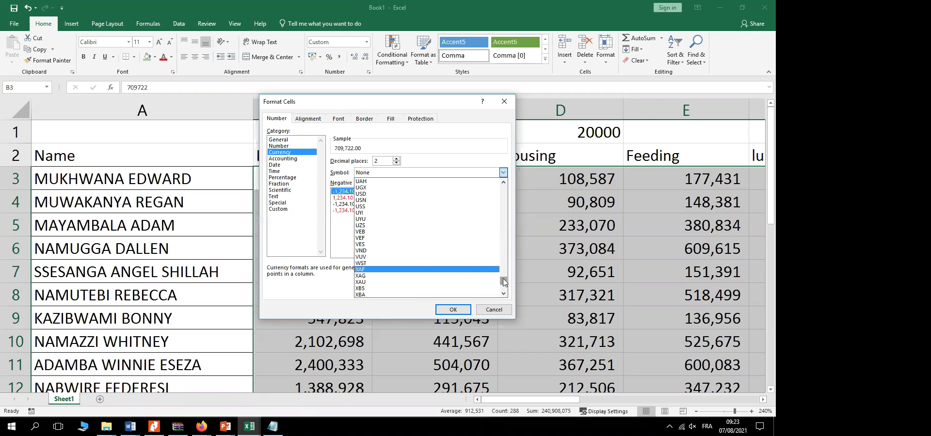
pyautogui.click(367, 191)
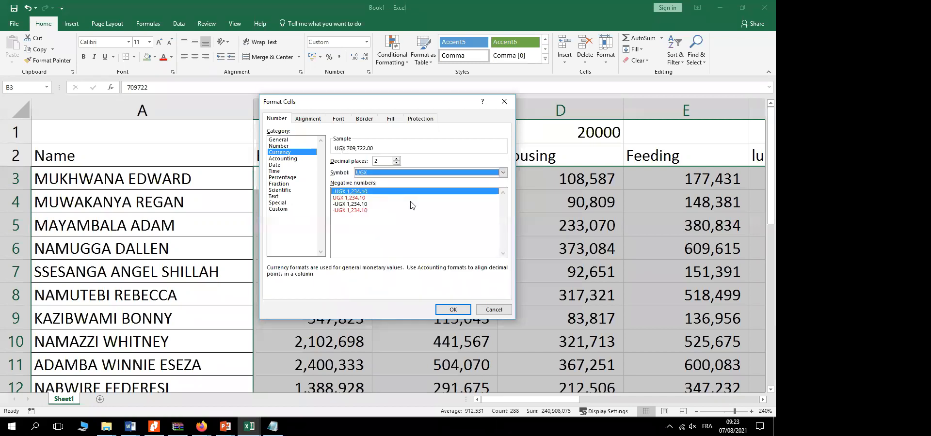
pyautogui.click(454, 312)
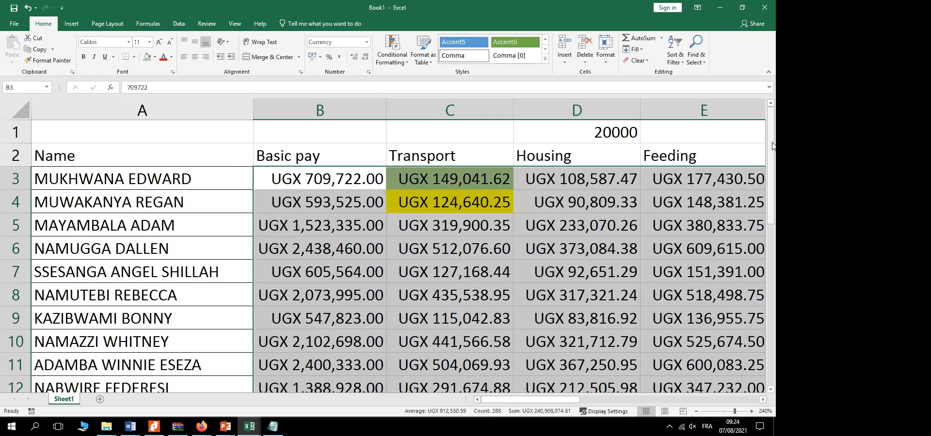
# - Look over the currency figures and inspect the Feeding formula in E9, leaving it unchanged
pyautogui.moveTo(773, 145); pyautogui.dragTo(774, 188)
pyautogui.moveTo(560, 400); pyautogui.dragTo(561, 400)
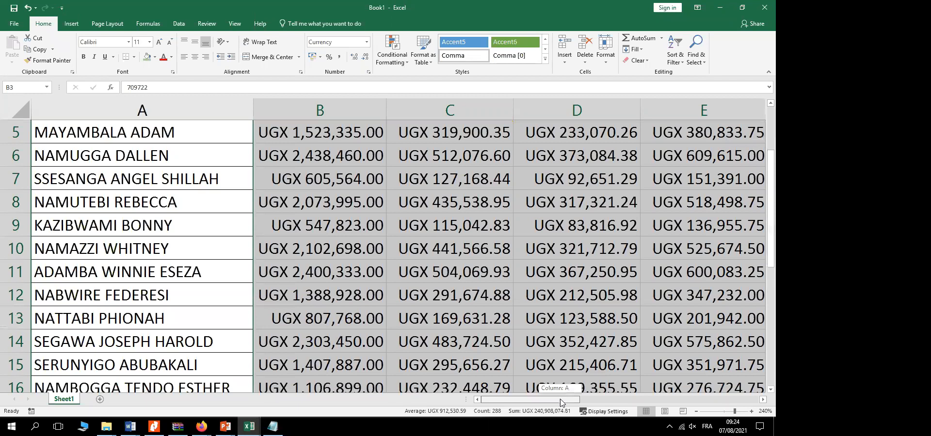
pyautogui.moveTo(561, 400); pyautogui.dragTo(581, 401)
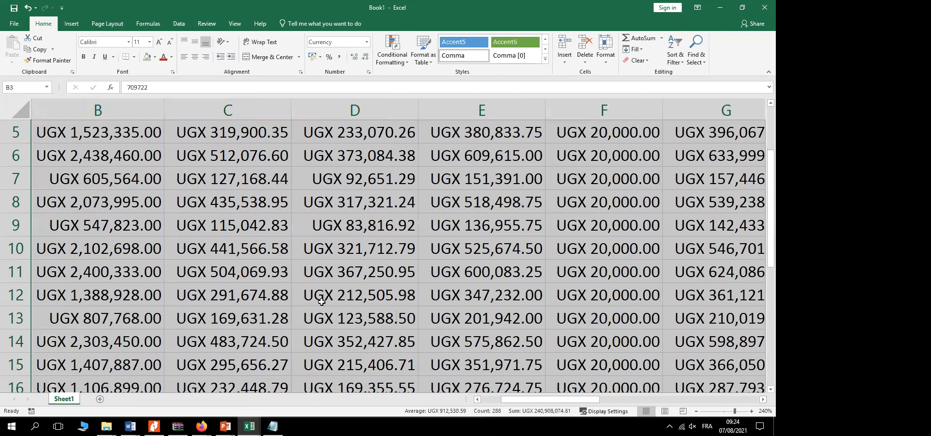
pyautogui.click(464, 224)
pyautogui.write('=25%*B9')
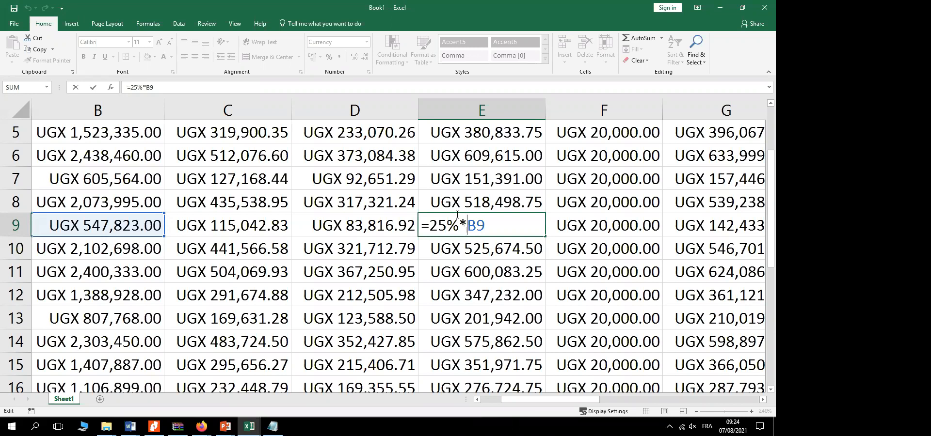
pyautogui.moveTo(772, 231); pyautogui.dragTo(767, 151)
pyautogui.press('Return')
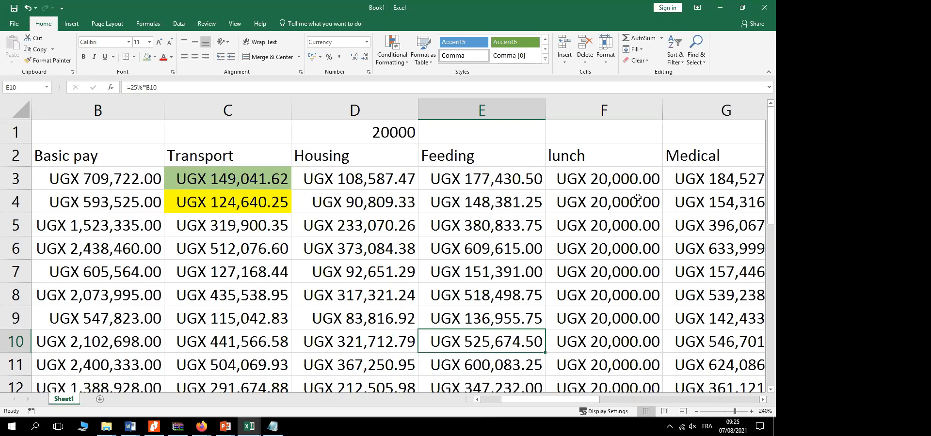
# - Switch to the COMPUTER APPLICATIONS I SOCIAL SCIENCES workbook and copy heading block A1:I6 of the BJMC WKD sheet
pyautogui.click(252, 429)
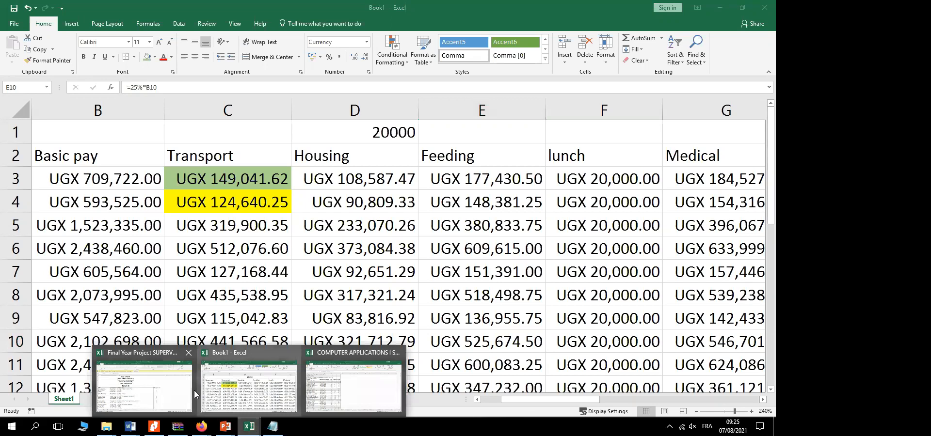
pyautogui.moveTo(194, 386)
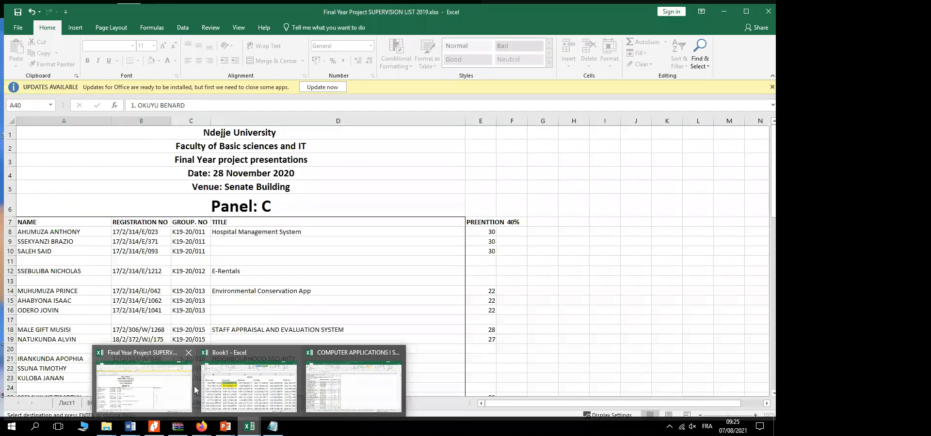
pyautogui.click(354, 387)
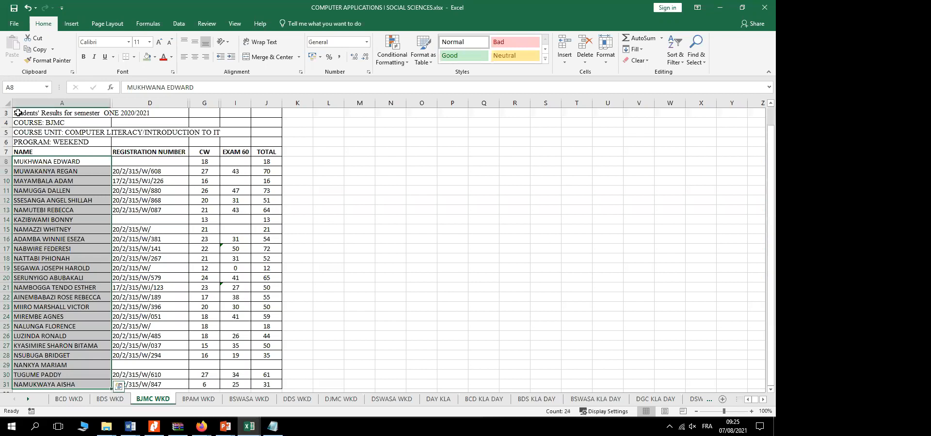
pyautogui.scroll(1, 20, 113)
pyautogui.moveTo(30, 114); pyautogui.dragTo(221, 163)
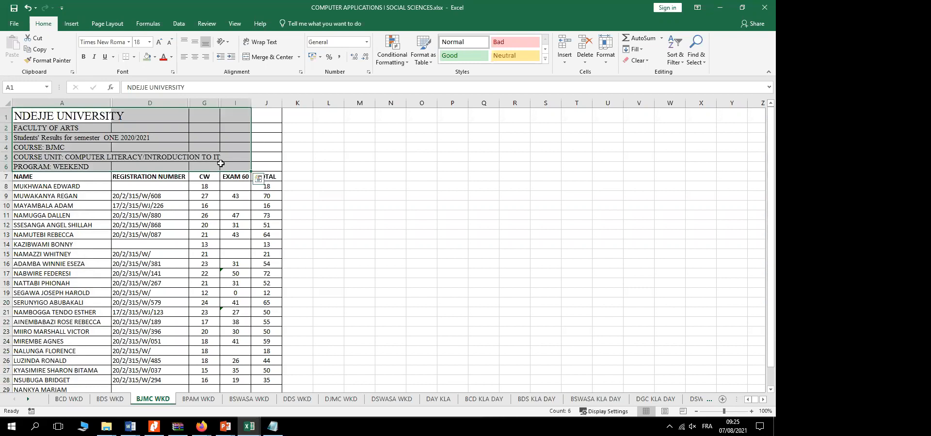
pyautogui.hotkey('ctrl', 'c')
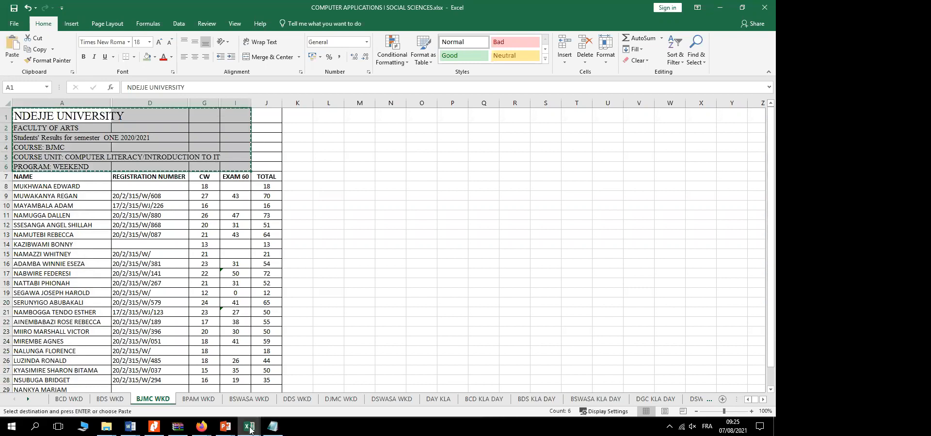
# - Return to Book1 and insert the copied heading rows above row 1 of Sheet1
pyautogui.click(250, 429)
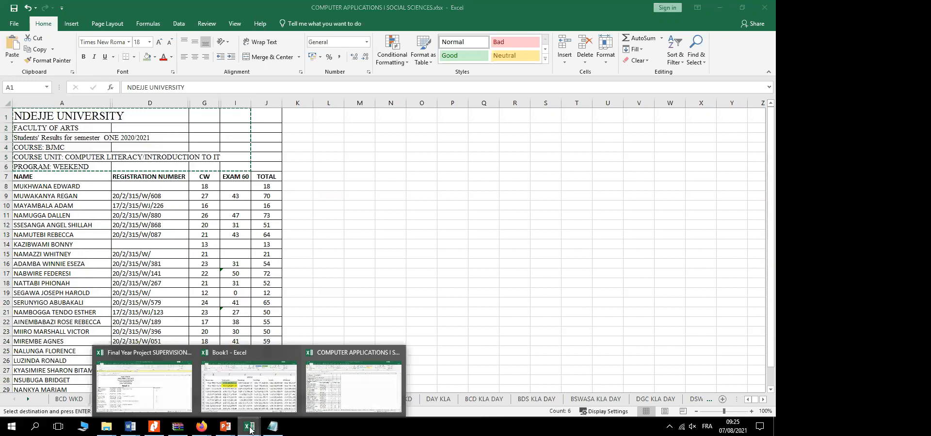
pyautogui.click(249, 431)
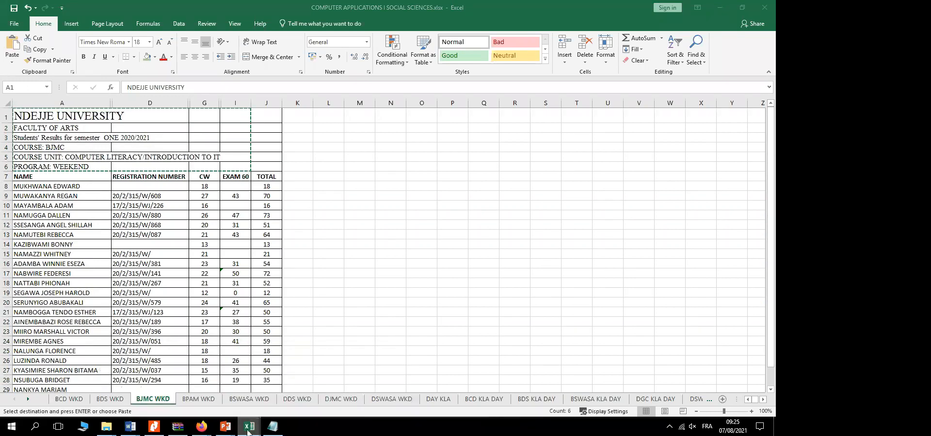
pyautogui.click(248, 432)
pyautogui.click(351, 373)
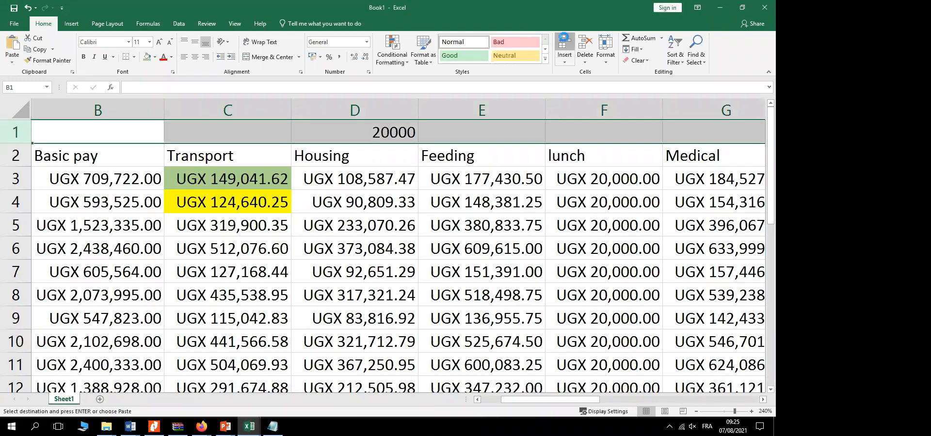
pyautogui.click(564, 44)
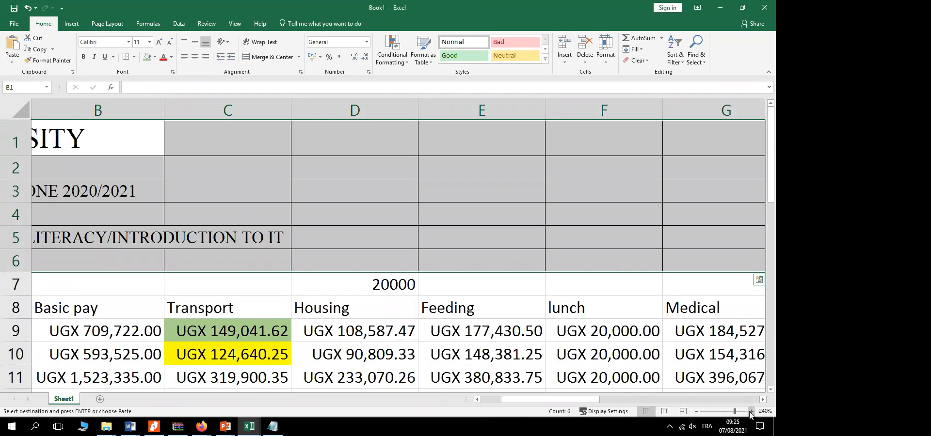
# - Review the inserted university heading rows together with the payroll table below them at a smaller zoom
pyautogui.click(695, 412)
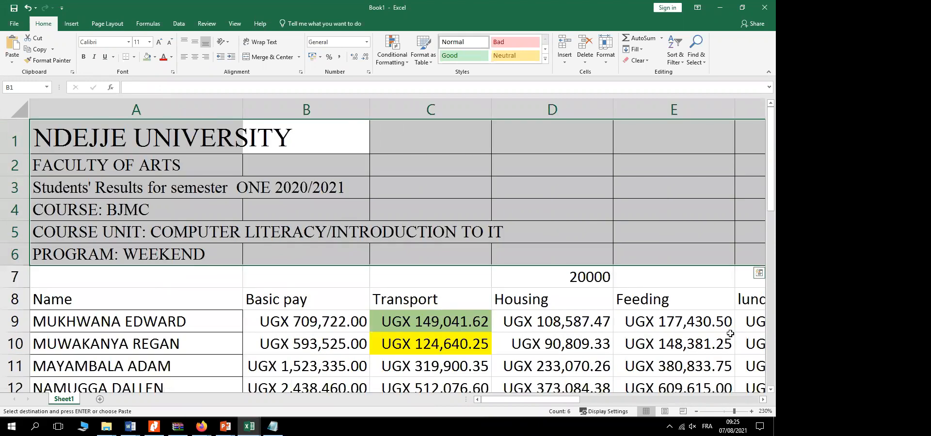
pyautogui.click(697, 412)
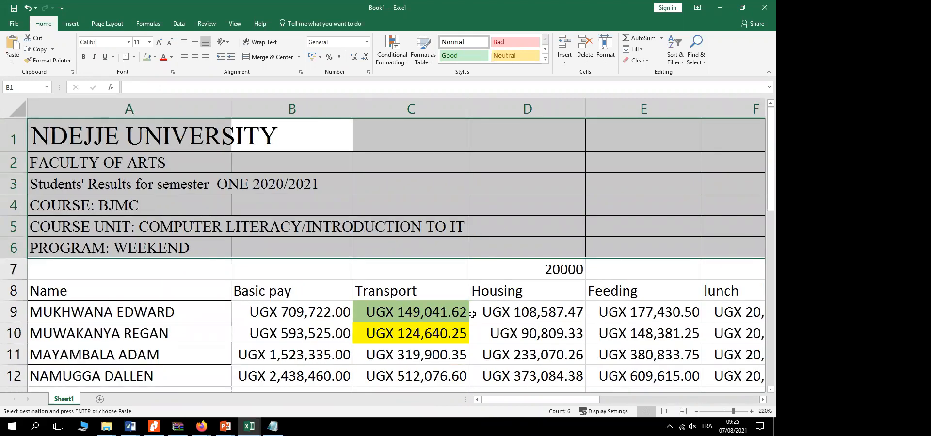
pyautogui.click(135, 273)
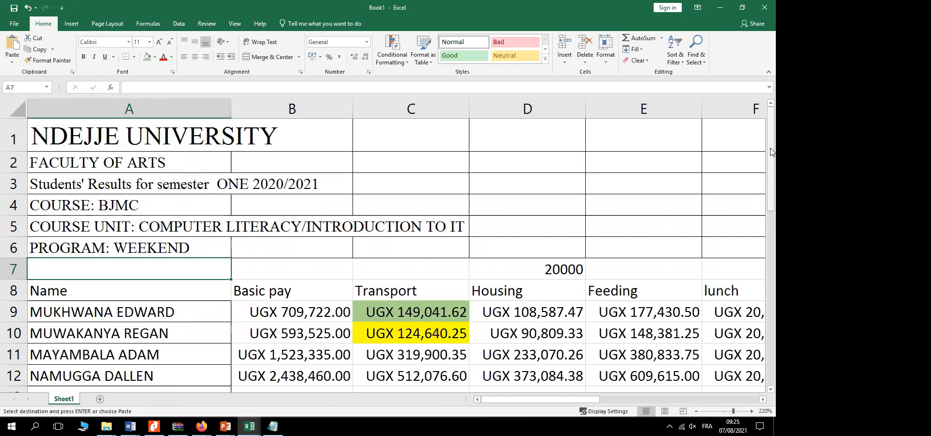
pyautogui.scroll(-1, 772, 151)
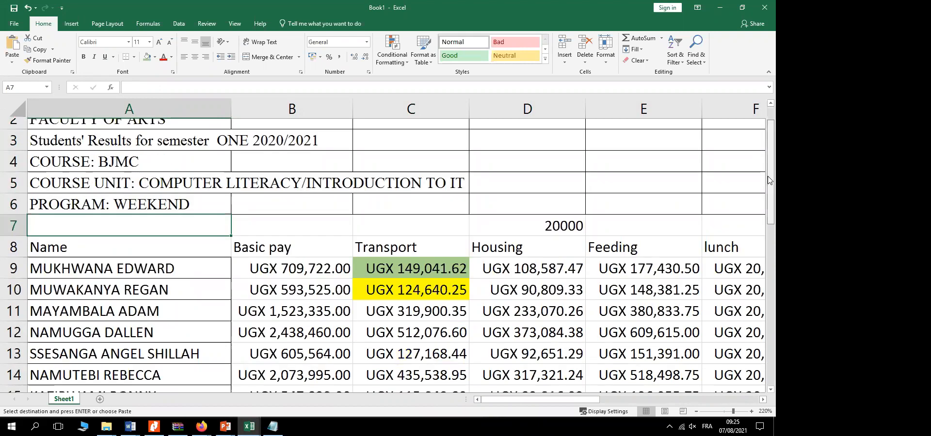
pyautogui.moveTo(770, 180); pyautogui.dragTo(771, 165)
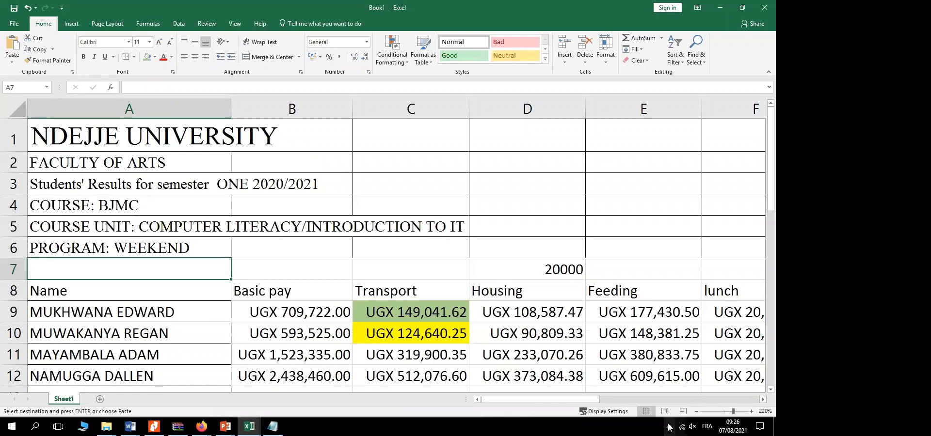
pyautogui.click(696, 412)
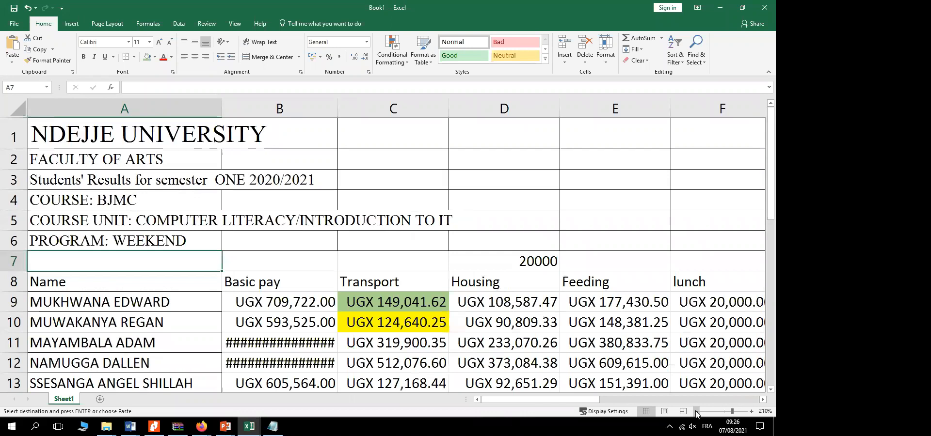
pyautogui.click(697, 412)
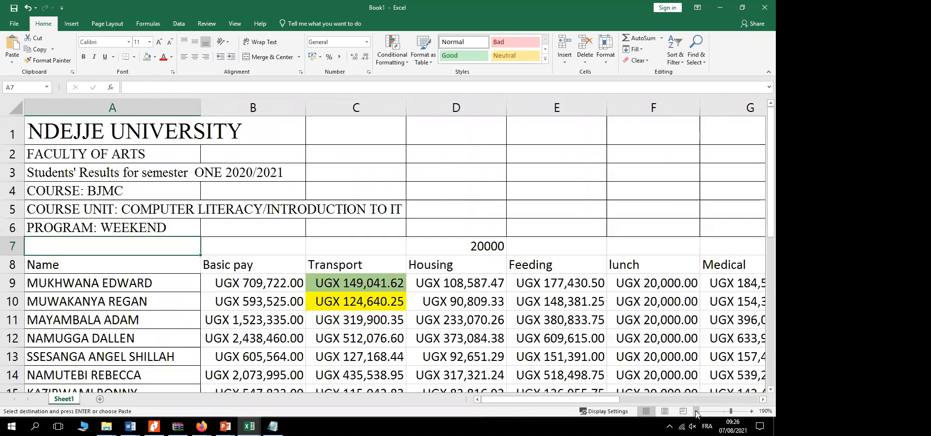
pyautogui.click(696, 412)
# - Look through the freeze options for Sheet1 with Housing cell D9 and with heading cell A1 selected
pyautogui.click(410, 257)
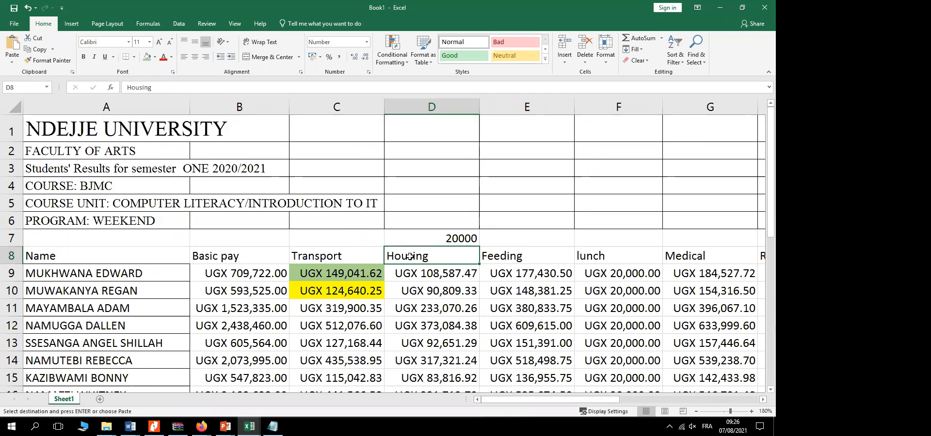
pyautogui.click(423, 278)
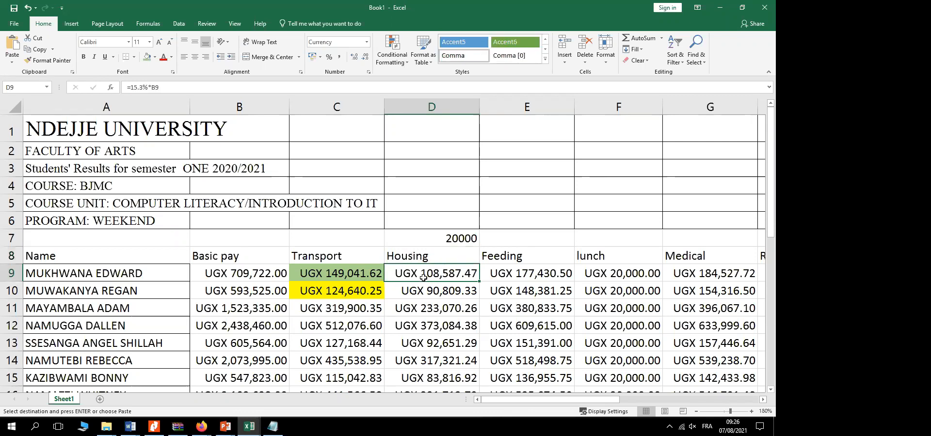
pyautogui.click(236, 24)
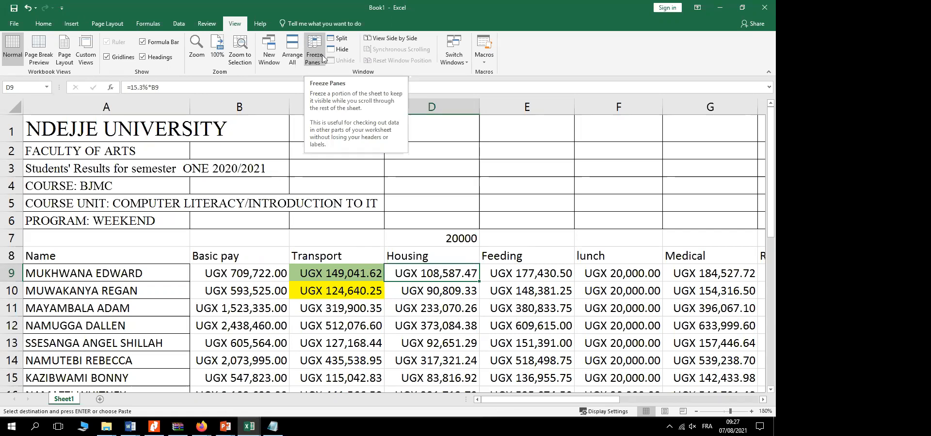
pyautogui.click(323, 58)
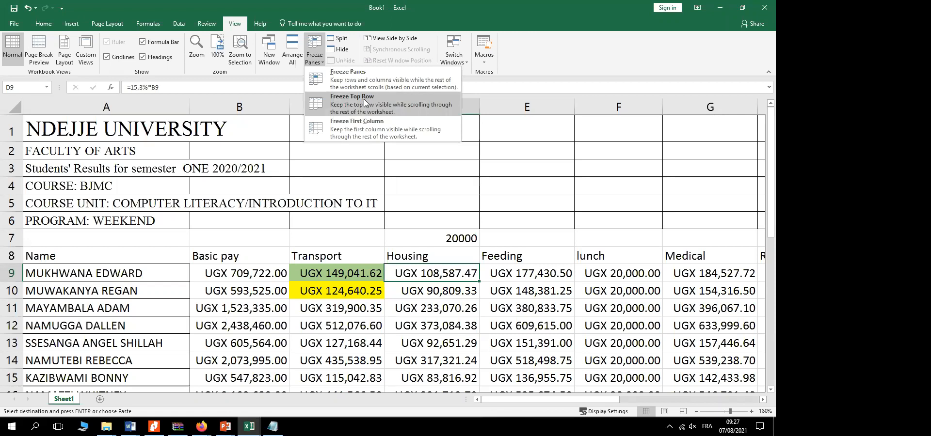
pyautogui.click(181, 122)
pyautogui.click(29, 128)
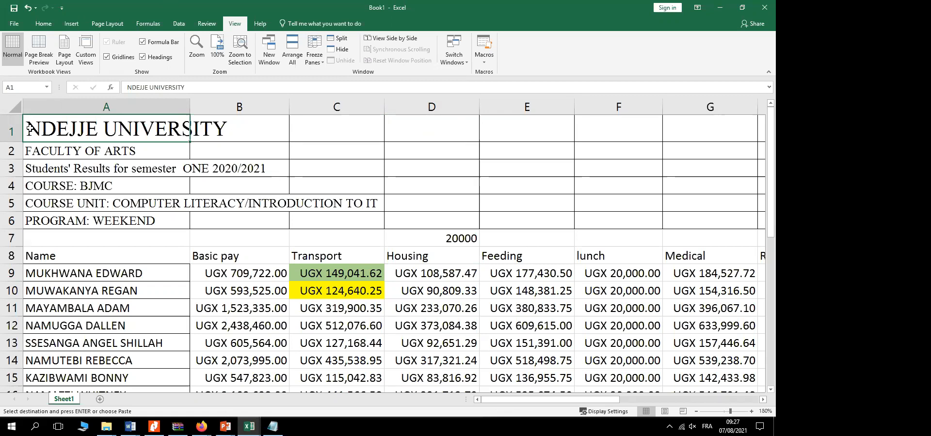
pyautogui.click(323, 62)
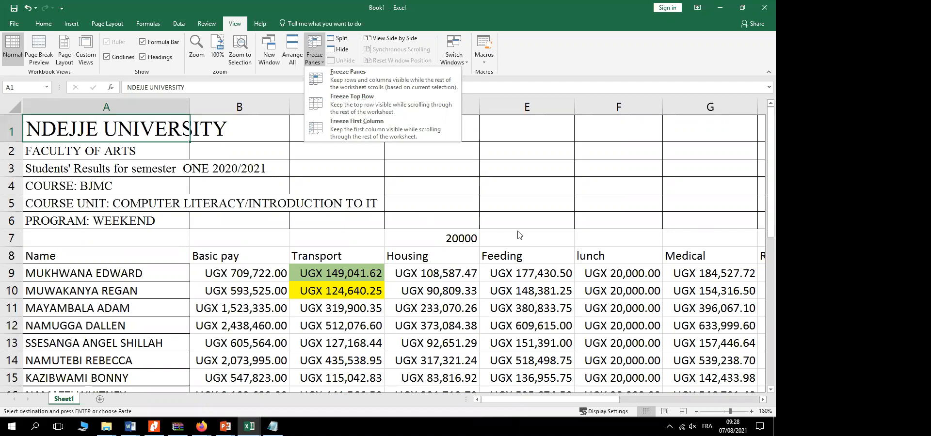
pyautogui.click(191, 280)
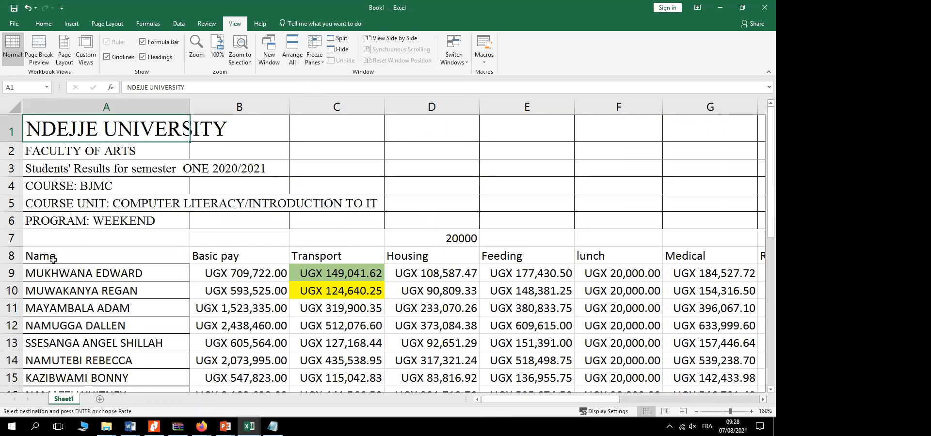
# - Try to freeze panes at Housing cell D9 with the sheet showing column J onward
pyautogui.click(8, 255)
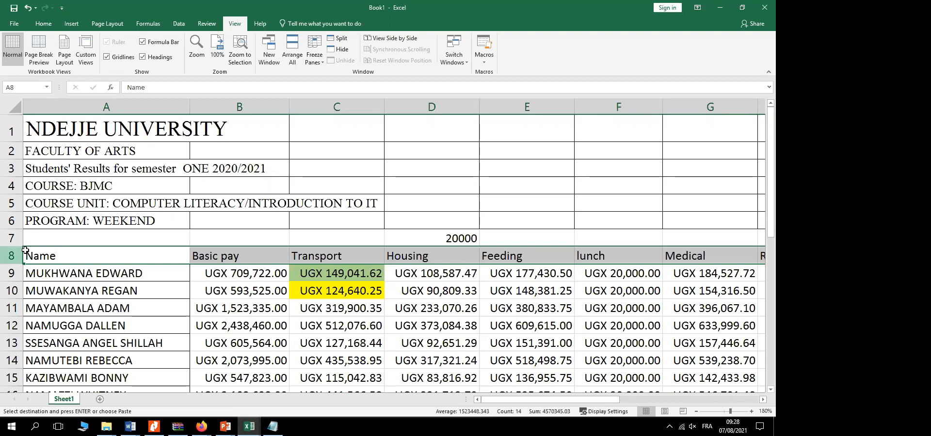
pyautogui.click(428, 273)
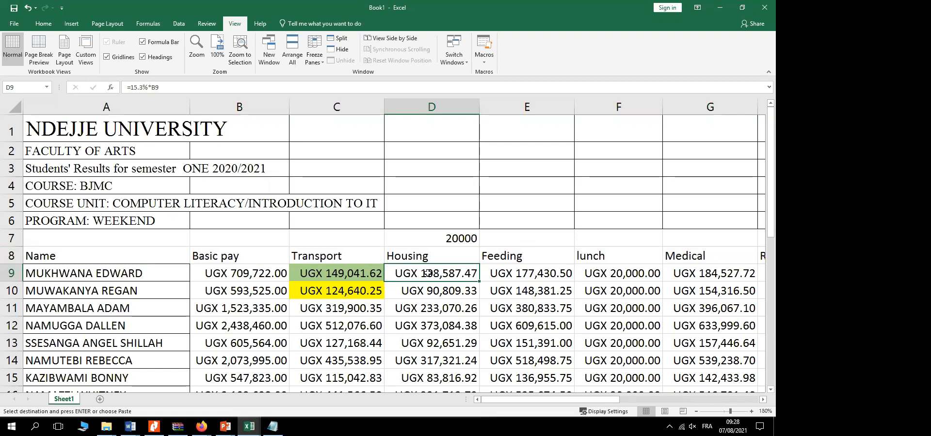
pyautogui.click(324, 60)
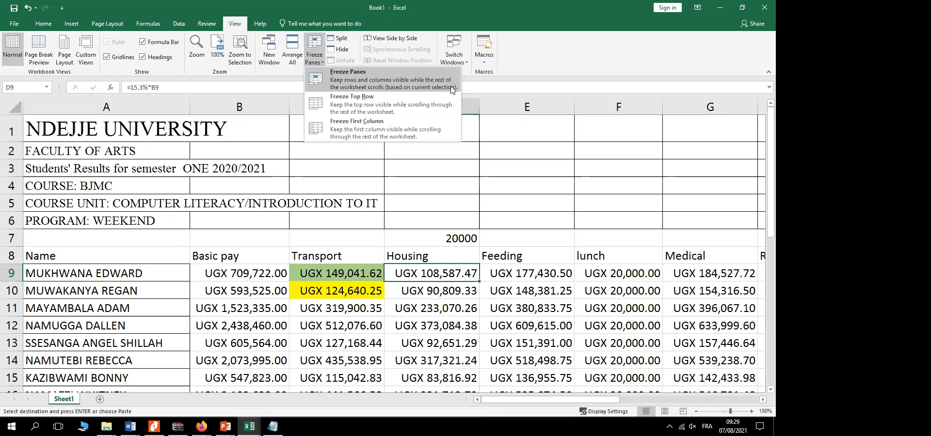
pyautogui.click(762, 401)
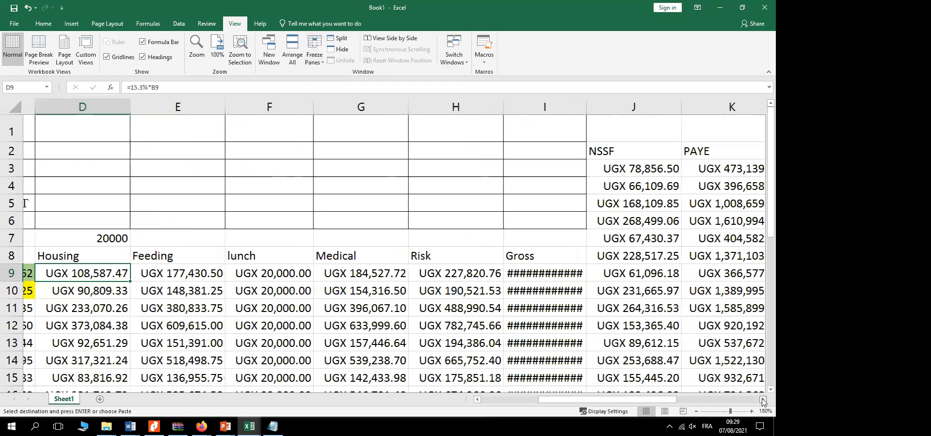
pyautogui.click(763, 402)
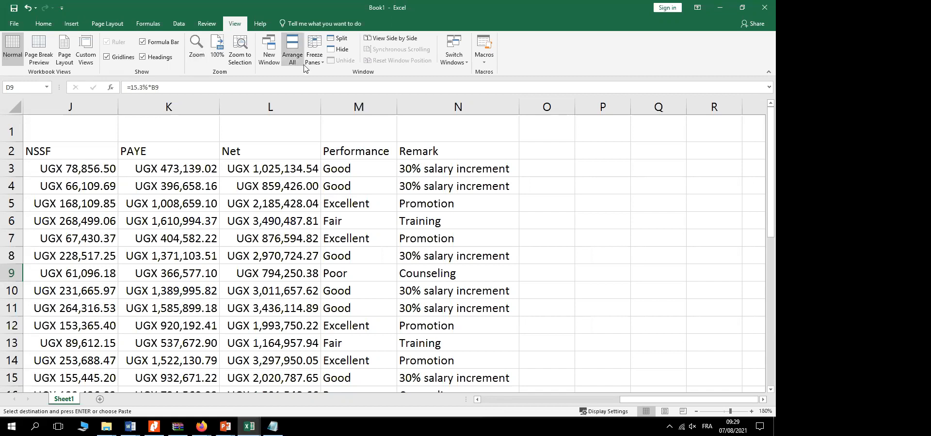
pyautogui.click(321, 62)
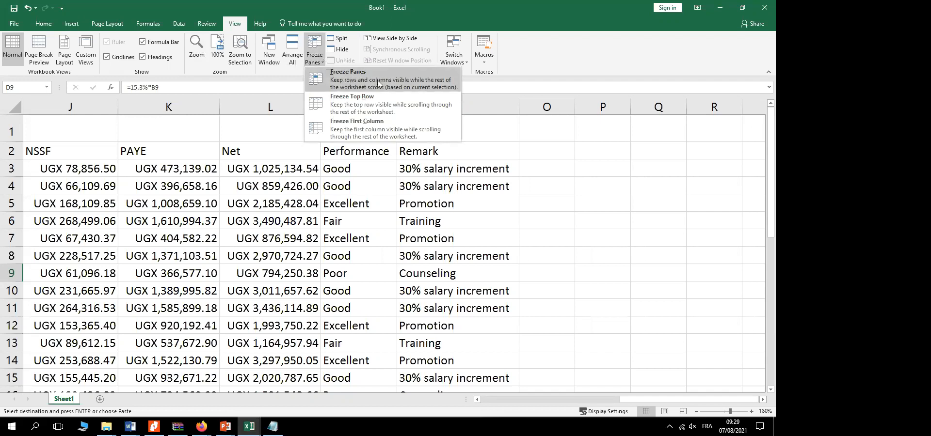
pyautogui.click(344, 77)
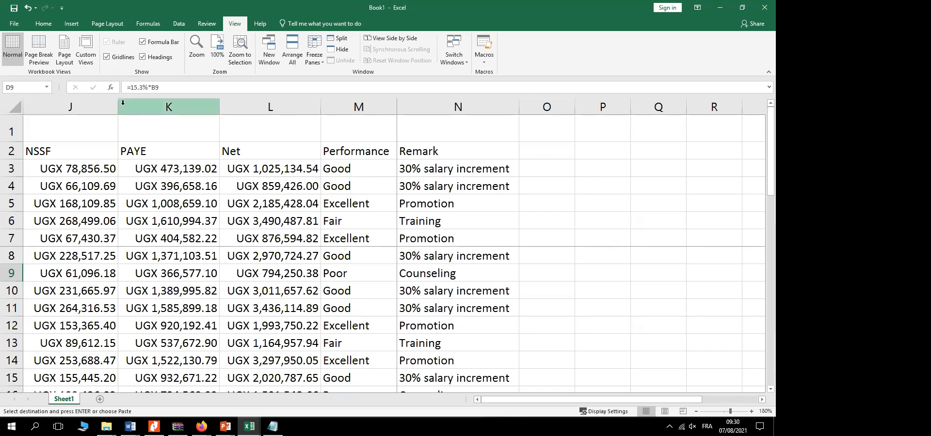
# - Undo the last action and unfreeze the panes on Sheet1
pyautogui.click(27, 7)
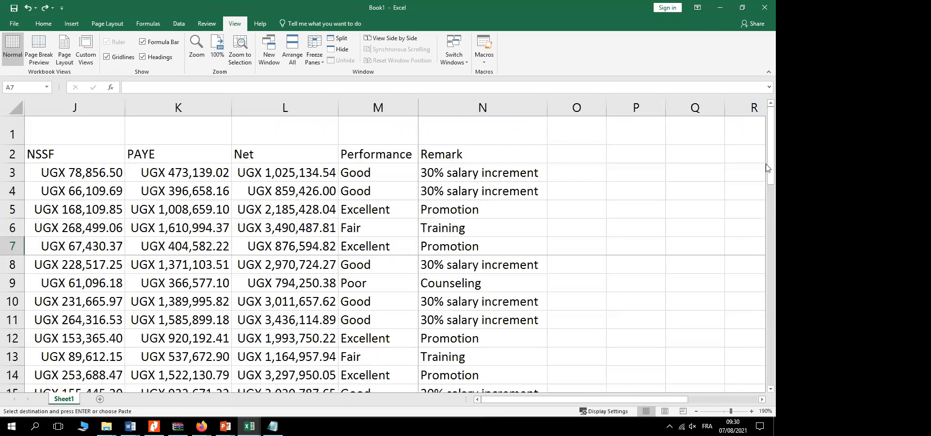
pyautogui.moveTo(774, 165); pyautogui.dragTo(755, 103)
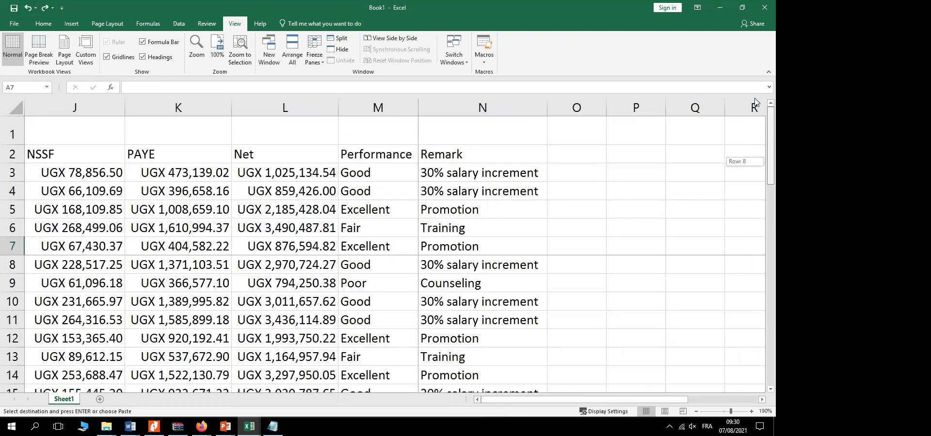
pyautogui.moveTo(759, 121); pyautogui.dragTo(757, 120)
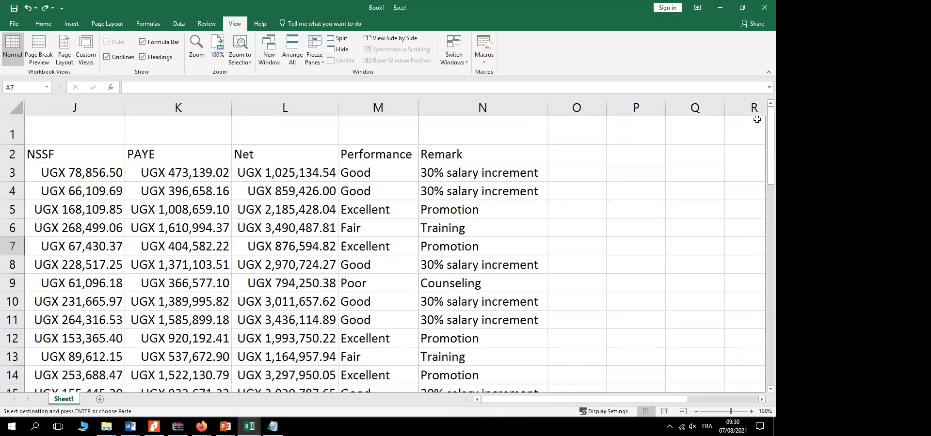
pyautogui.click(577, 265)
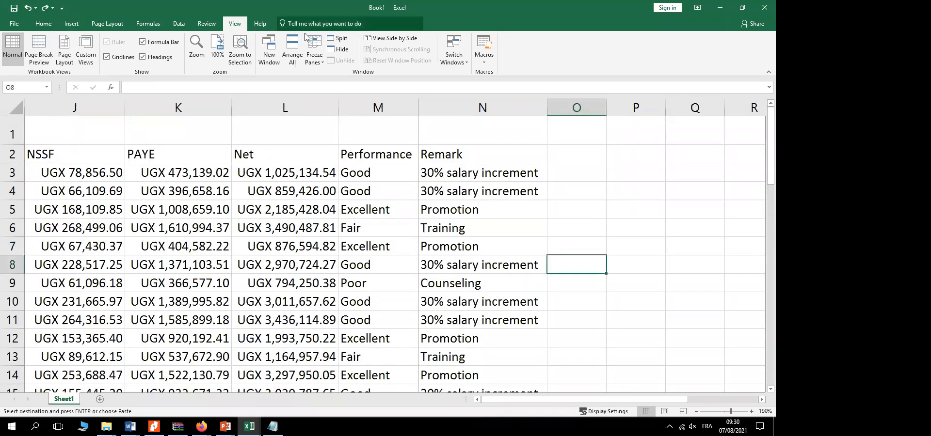
pyautogui.click(323, 63)
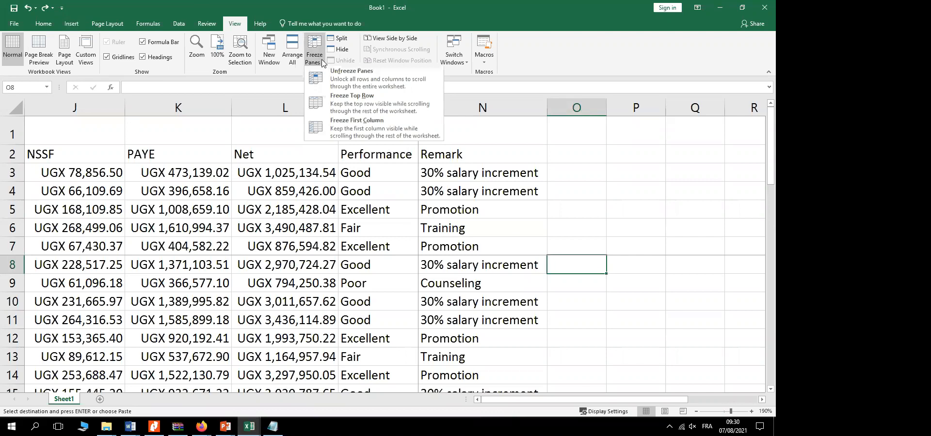
pyautogui.click(367, 79)
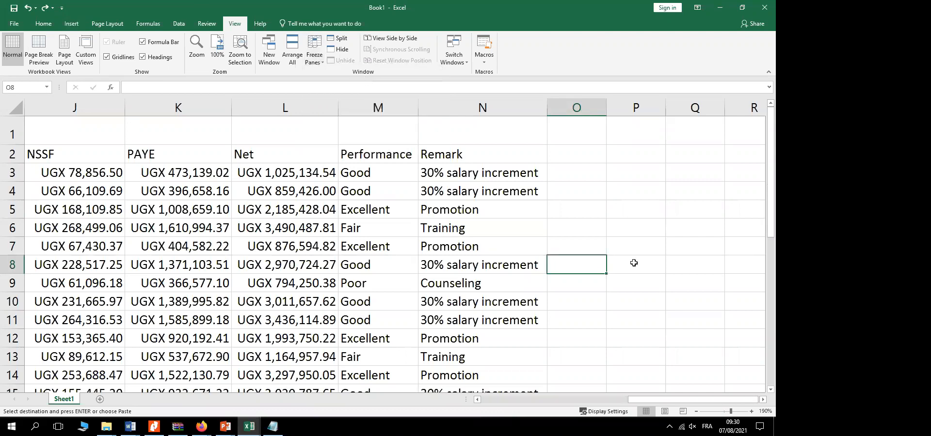
# - Clear the university heading text from cells A1:A6
pyautogui.moveTo(772, 182); pyautogui.dragTo(494, 405)
pyautogui.moveTo(478, 400); pyautogui.dragTo(478, 399)
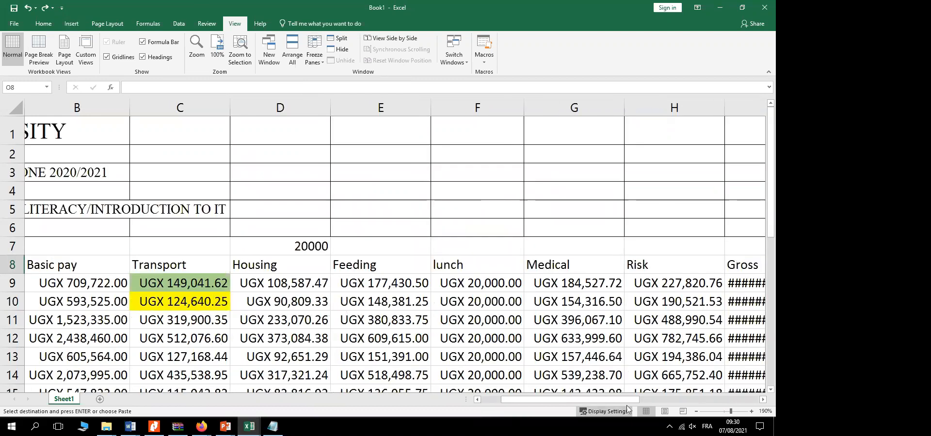
pyautogui.moveTo(626, 404); pyautogui.dragTo(627, 404)
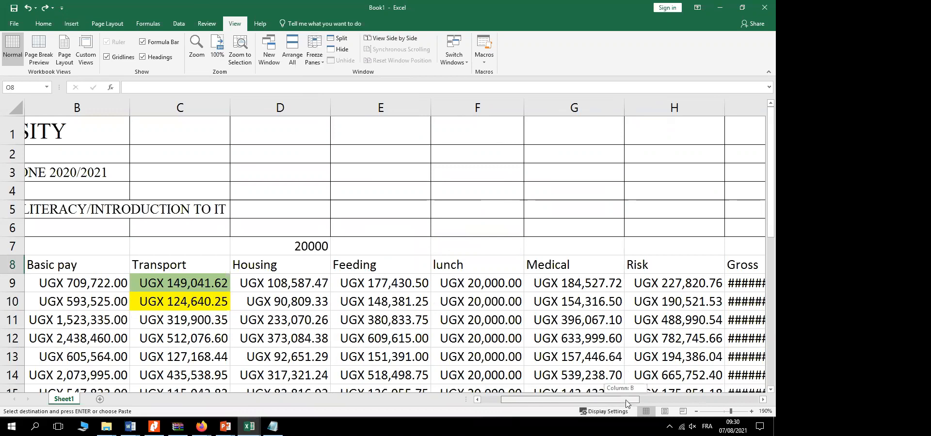
pyautogui.moveTo(627, 404); pyautogui.dragTo(492, 383)
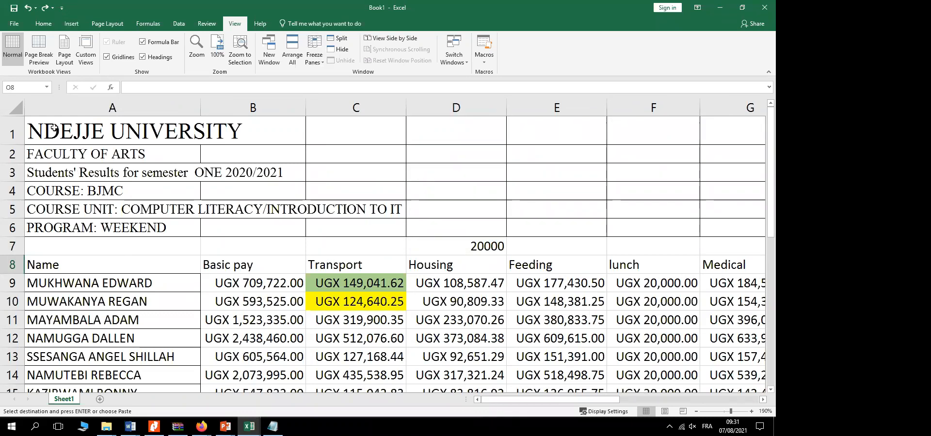
pyautogui.moveTo(52, 128); pyautogui.dragTo(150, 226)
pyautogui.hotkey('ctrl', 'c')
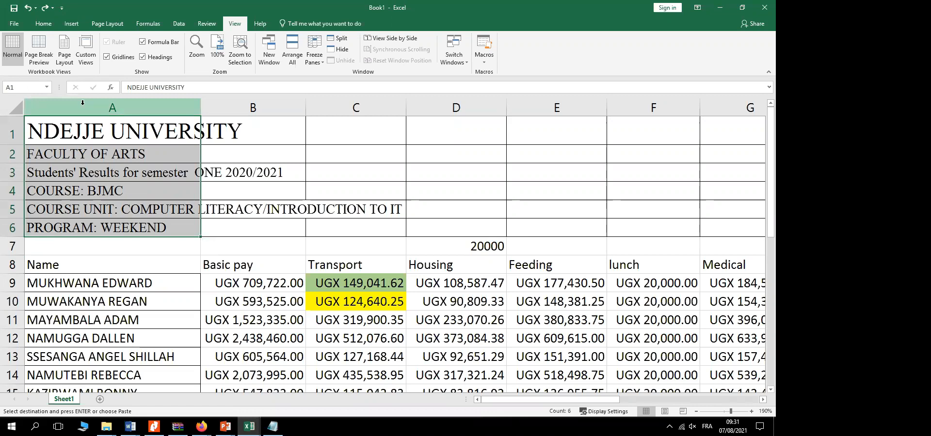
pyautogui.press('Delete')
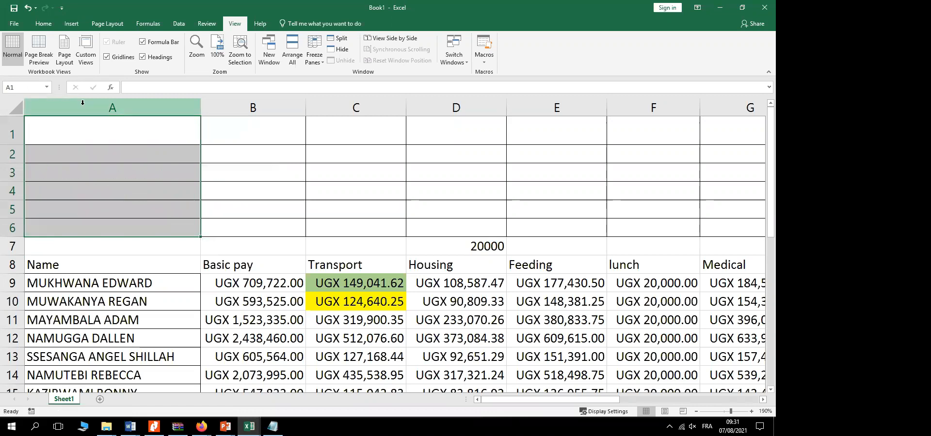
# - Undo the clearing of the heading text and the insertion of the heading rows above the payroll table
pyautogui.click(74, 126)
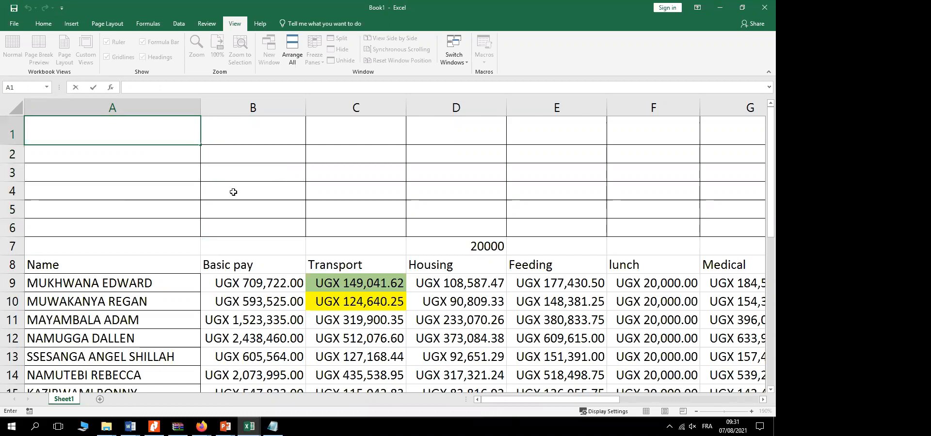
pyautogui.click(136, 167)
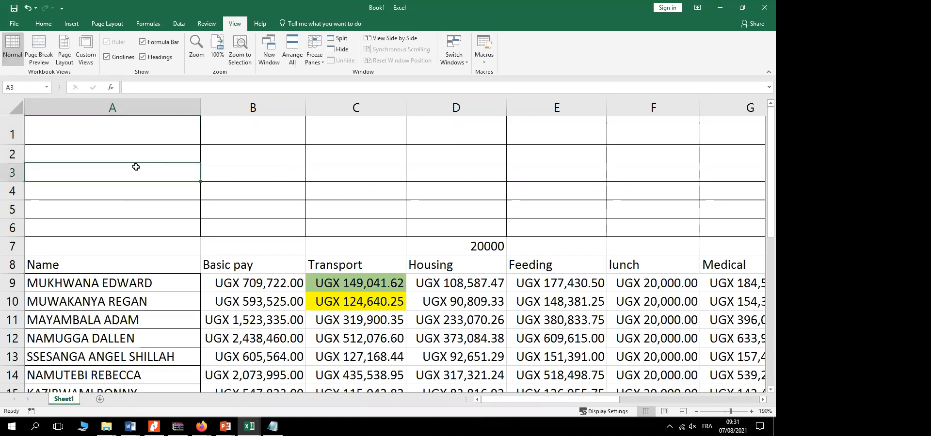
pyautogui.hotkey('ctrl', 'Home')
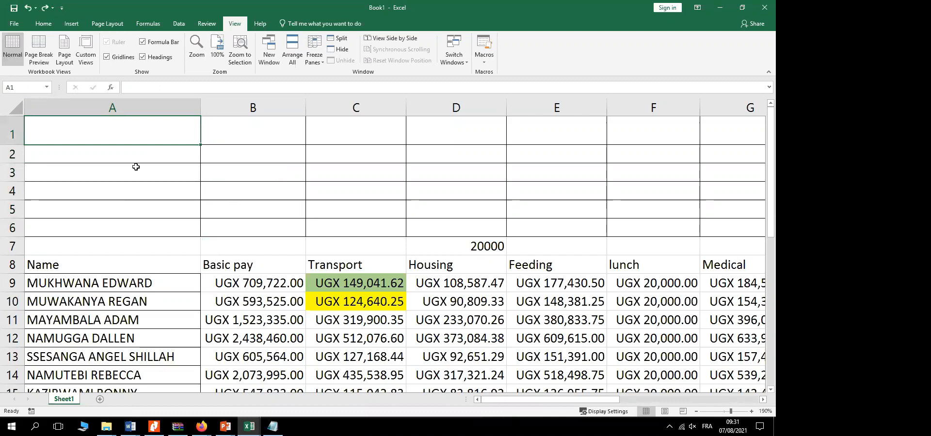
pyautogui.hotkey('ctrl', 'v')
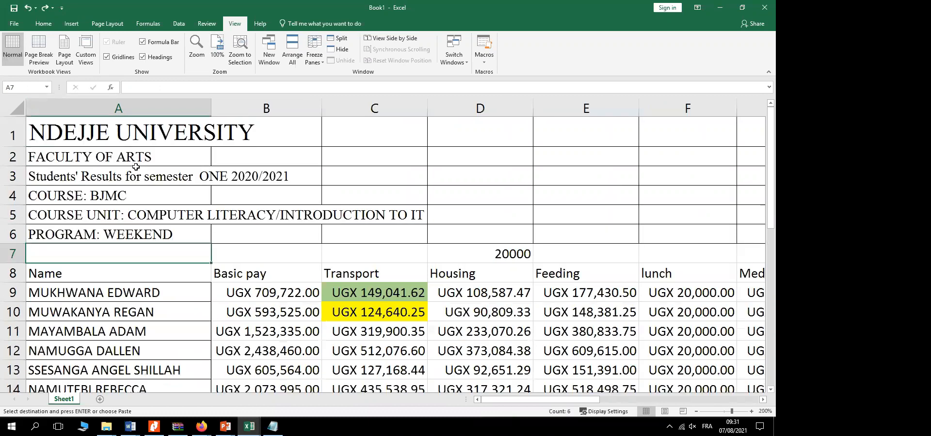
pyautogui.hotkey('ctrl', 'z')
pyautogui.scroll(3, 136, 167)
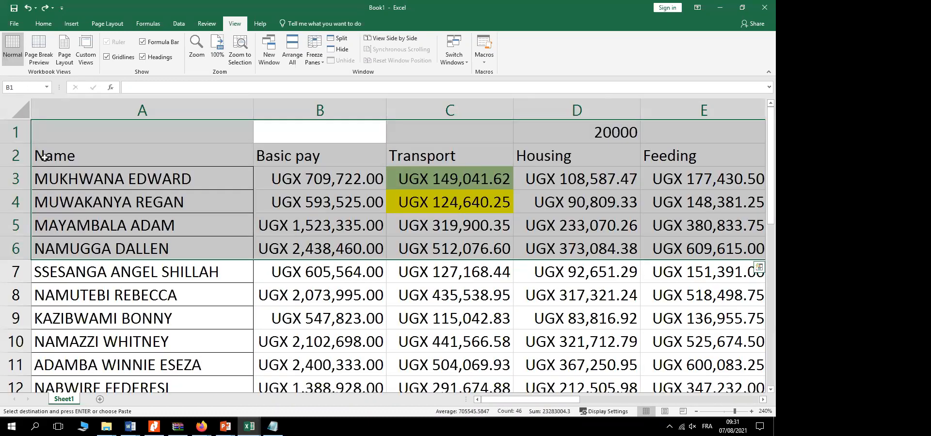
# - Freeze the panes at cell A4 so rows 1 to 3 stay in place, and test it down to about row 13
pyautogui.click(44, 157)
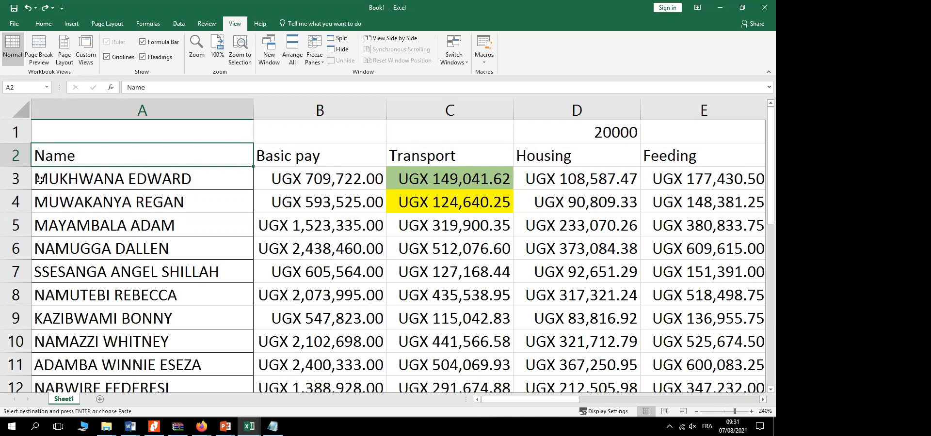
pyautogui.click(13, 154)
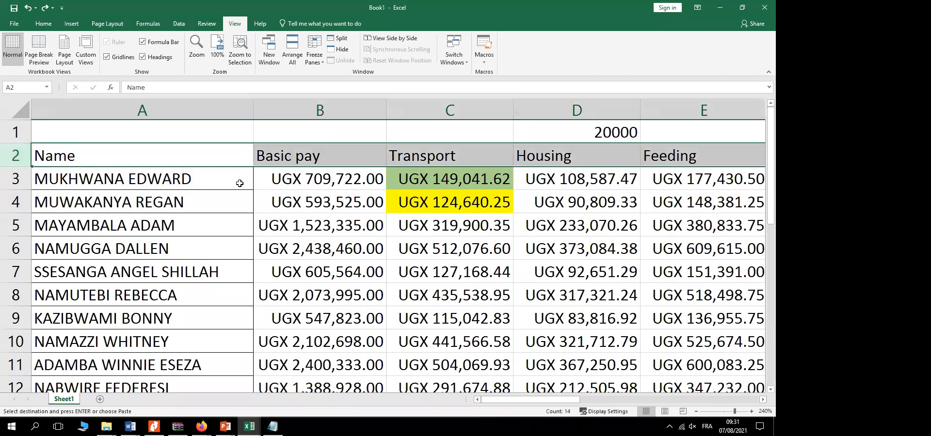
pyautogui.click(275, 180)
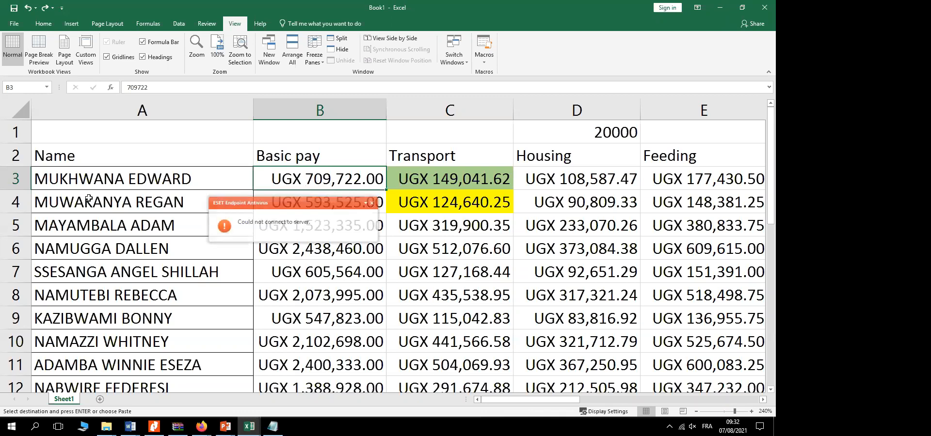
pyautogui.click(37, 179)
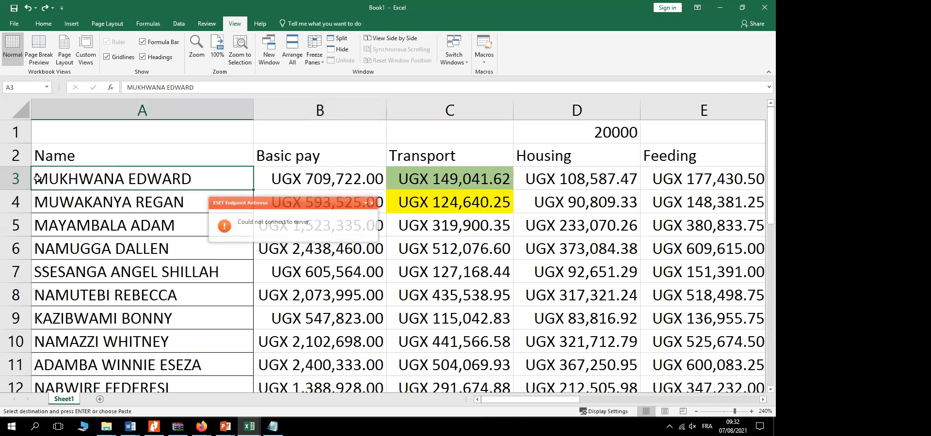
pyautogui.click(53, 203)
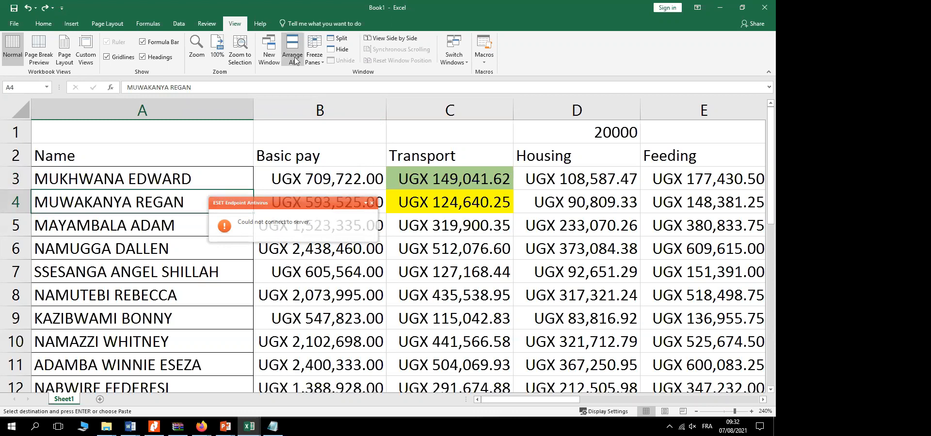
pyautogui.click(314, 54)
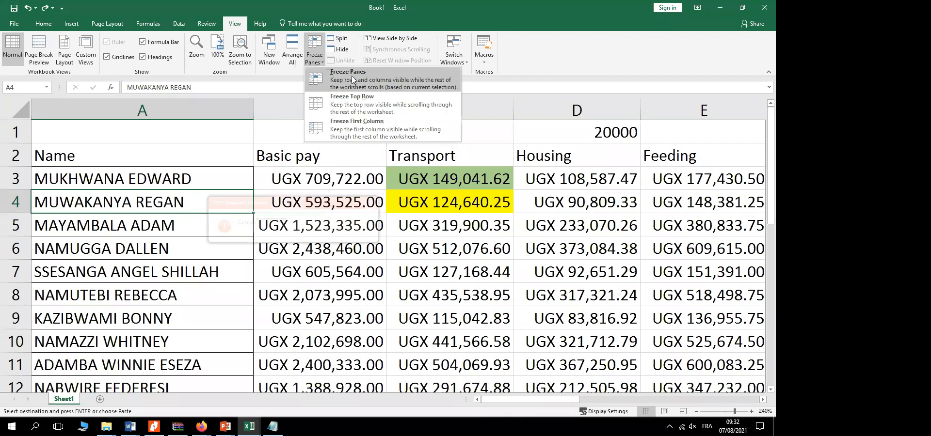
pyautogui.click(351, 76)
pyautogui.moveTo(772, 153); pyautogui.dragTo(772, 154)
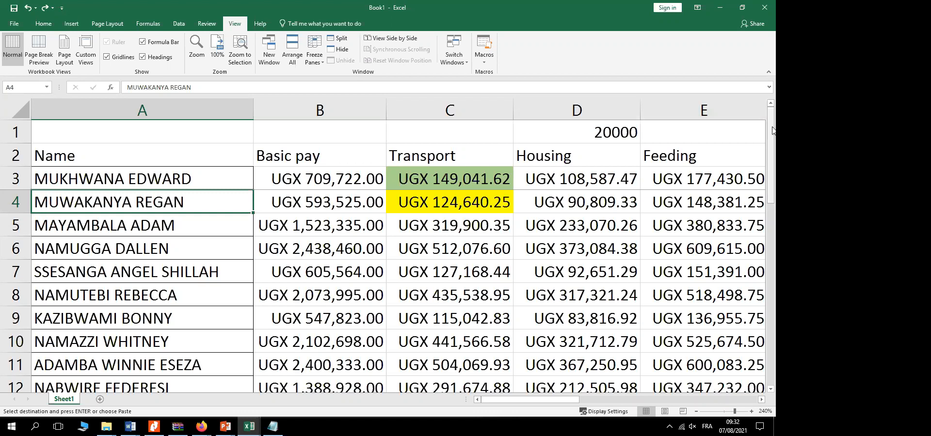
pyautogui.moveTo(773, 130); pyautogui.dragTo(774, 244)
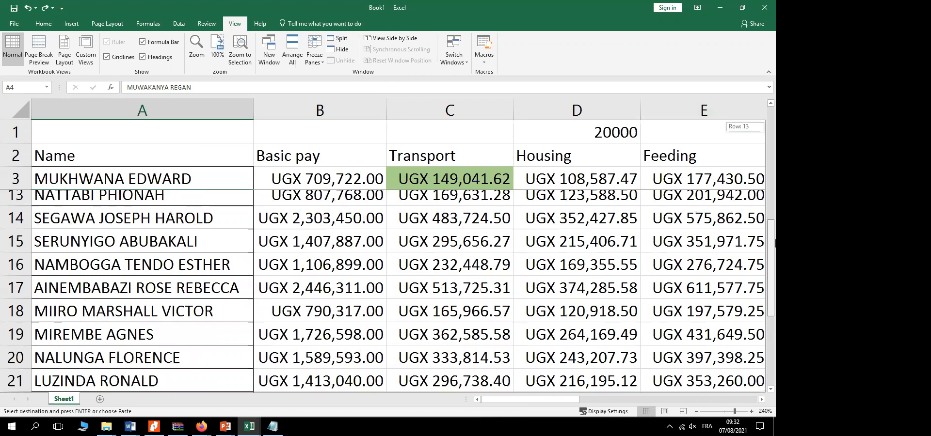
pyautogui.moveTo(774, 245)
pyautogui.mouseDown()
pyautogui.moveTo(774, 299)
pyautogui.moveTo(774, 233)
pyautogui.mouseUp()
# - Unfreeze the panes and freeze them again at cell B3, keeping rows 1 and 2 and the Name column in place
pyautogui.click(62, 155)
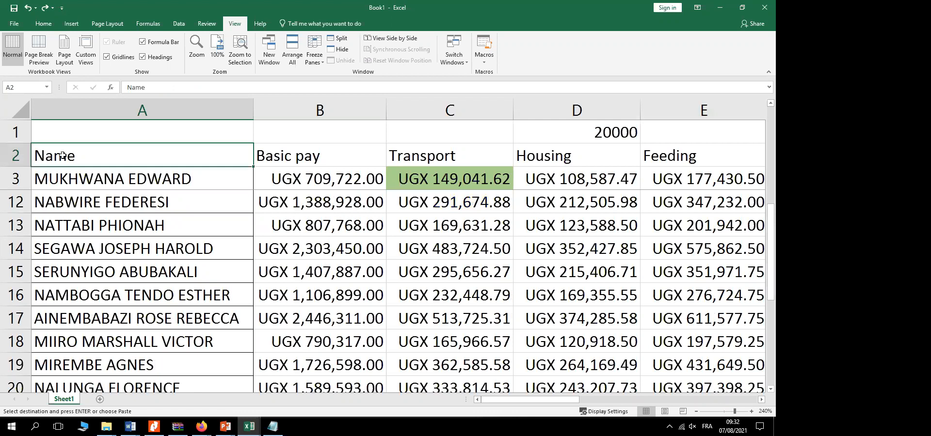
pyautogui.click(323, 179)
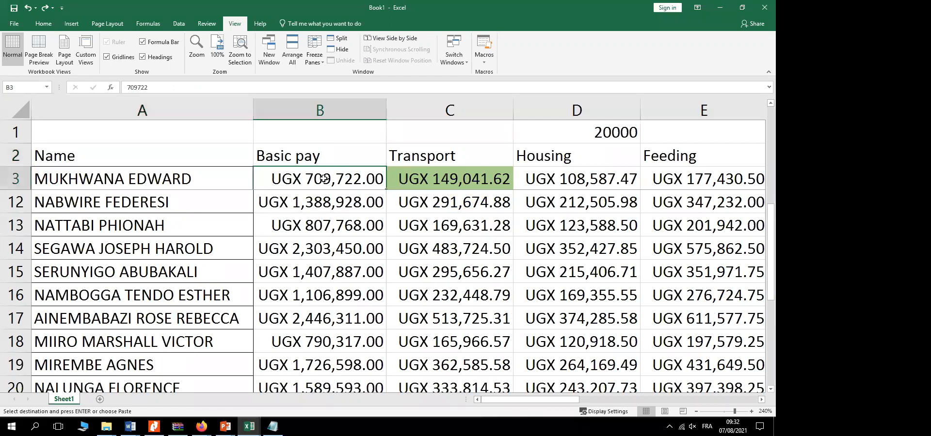
pyautogui.click(314, 54)
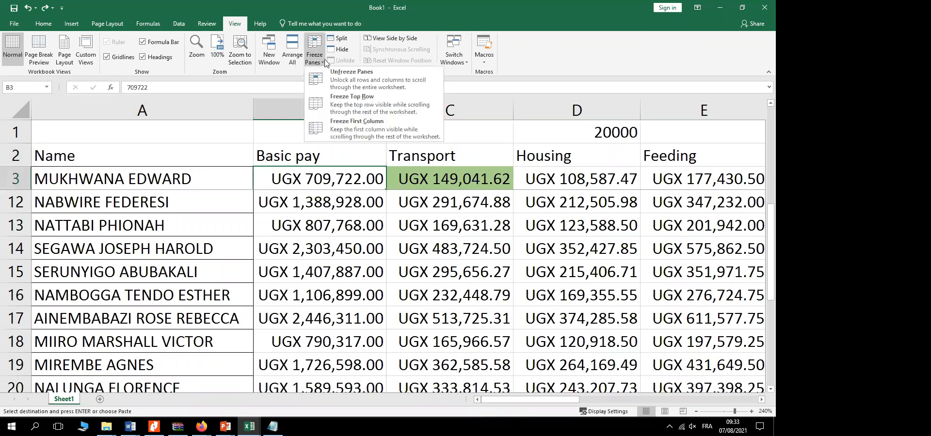
pyautogui.click(354, 74)
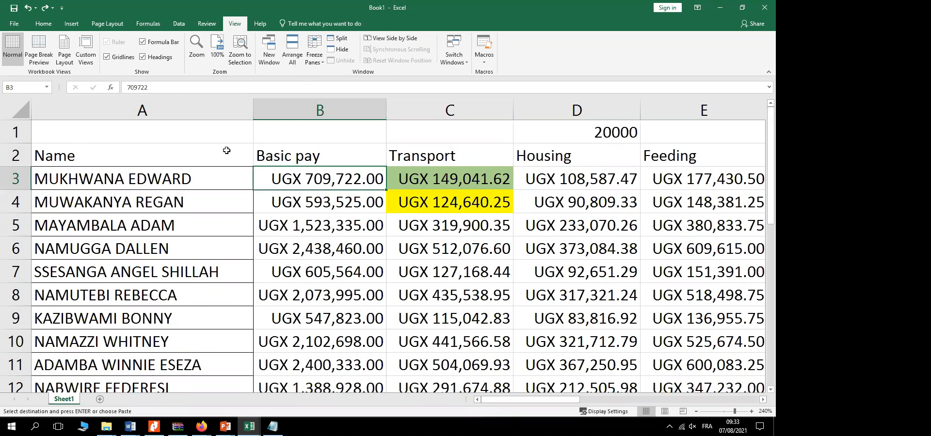
pyautogui.click(323, 61)
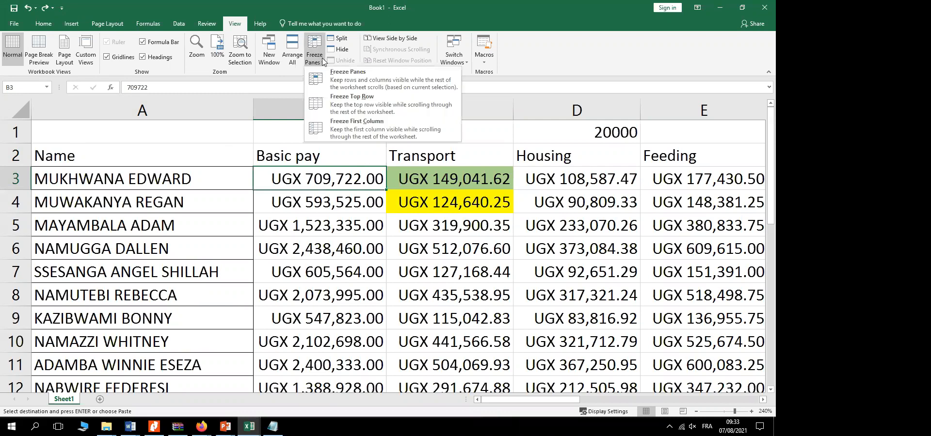
pyautogui.click(340, 81)
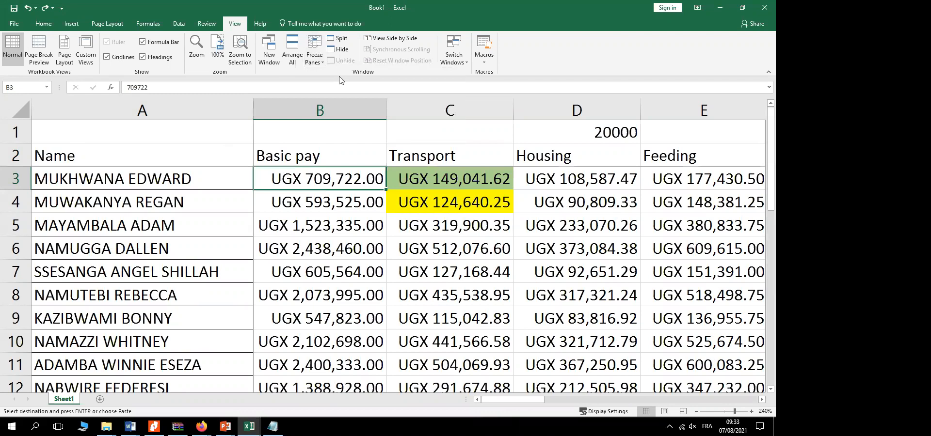
# - Examine how the header rows and Name column behave across to the Remark column and down the payroll rows
pyautogui.moveTo(771, 155)
pyautogui.mouseDown()
pyautogui.moveTo(768, 137)
pyautogui.moveTo(770, 221)
pyautogui.moveTo(770, 140)
pyautogui.mouseUp()
pyautogui.moveTo(533, 400); pyautogui.dragTo(537, 400)
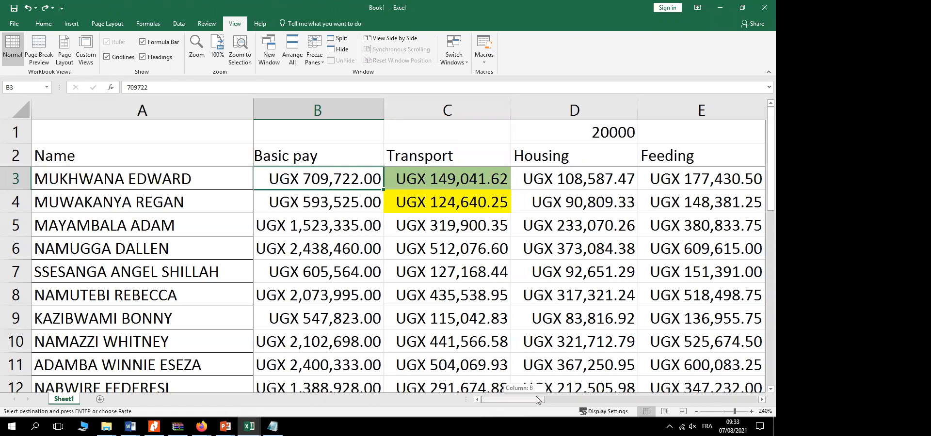
pyautogui.moveTo(537, 400); pyautogui.dragTo(727, 400)
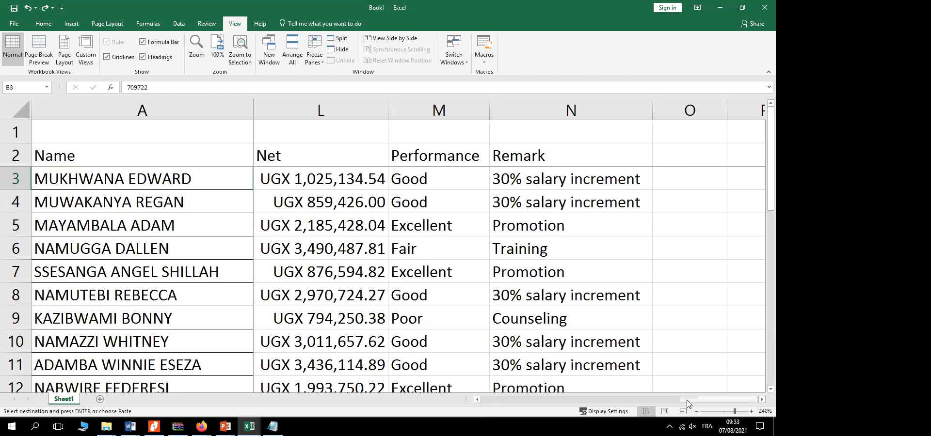
pyautogui.moveTo(694, 404); pyautogui.dragTo(694, 404)
pyautogui.moveTo(695, 404); pyautogui.dragTo(576, 404)
pyautogui.moveTo(773, 218); pyautogui.dragTo(773, 230)
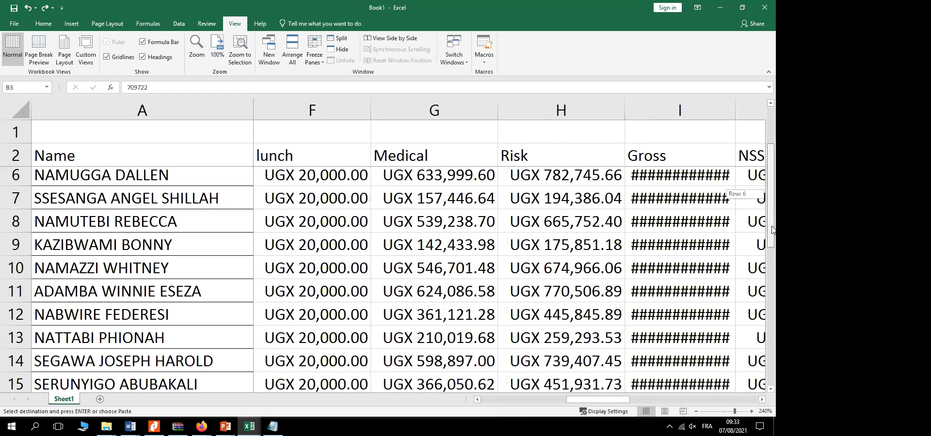
pyautogui.moveTo(773, 230); pyautogui.dragTo(773, 209)
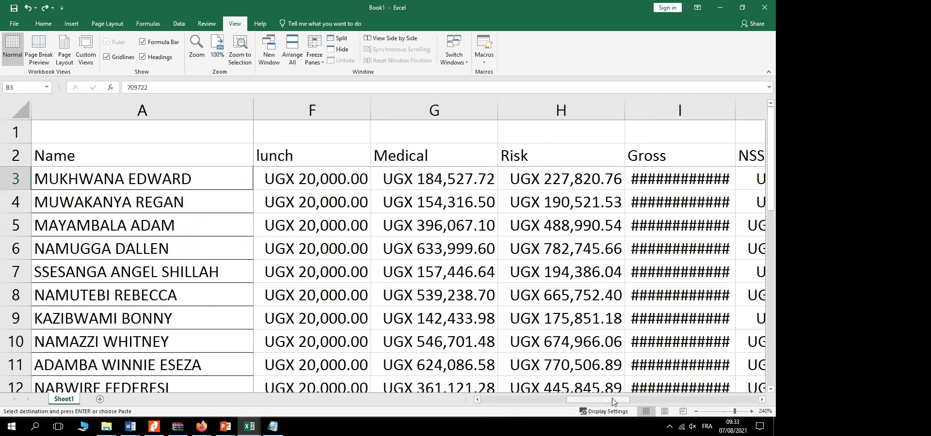
pyautogui.moveTo(613, 402); pyautogui.dragTo(732, 400)
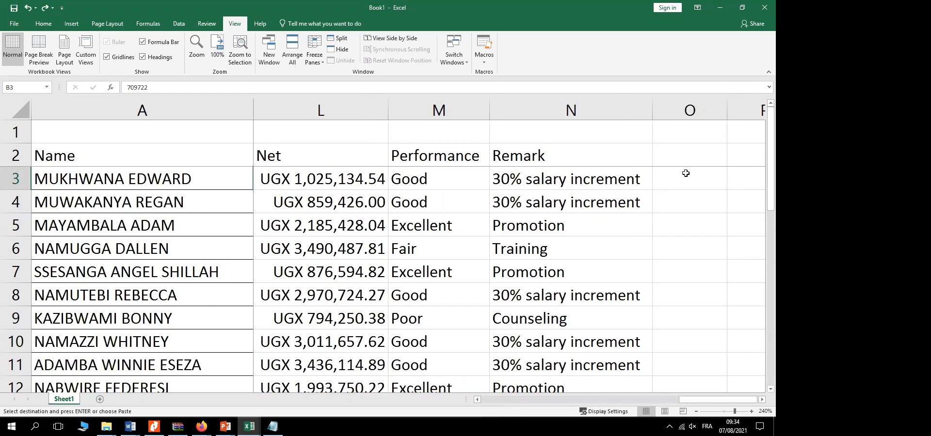
# - Unfreeze the panes on Sheet1 and return to the first columns
pyautogui.click(314, 55)
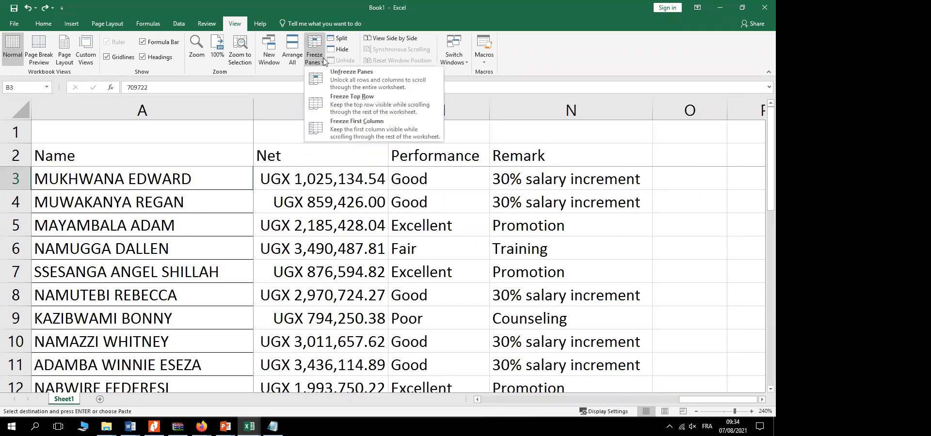
pyautogui.click(351, 74)
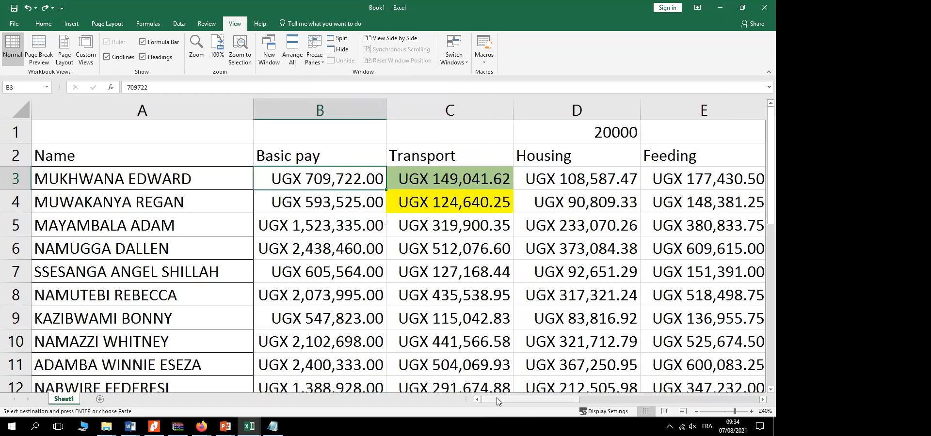
pyautogui.moveTo(497, 399); pyautogui.dragTo(485, 398)
# - Inspect the print preview of the payroll sheet with its page enlarged, and return to the worksheet
pyautogui.click(73, 24)
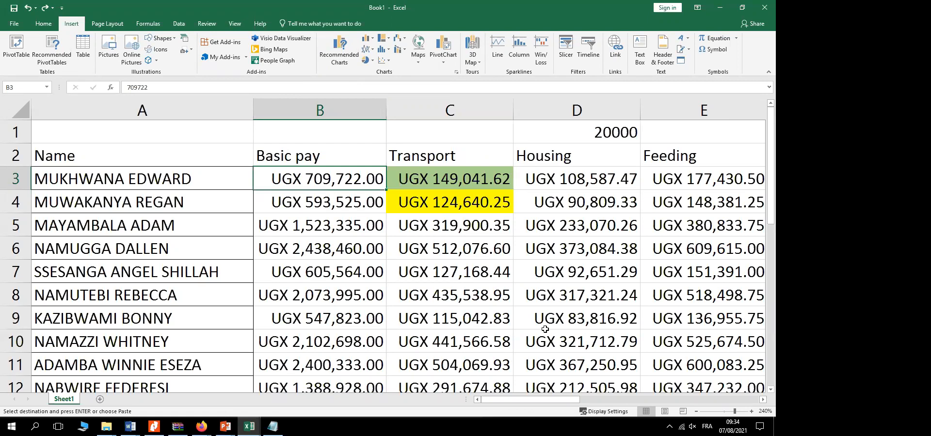
pyautogui.click(540, 286)
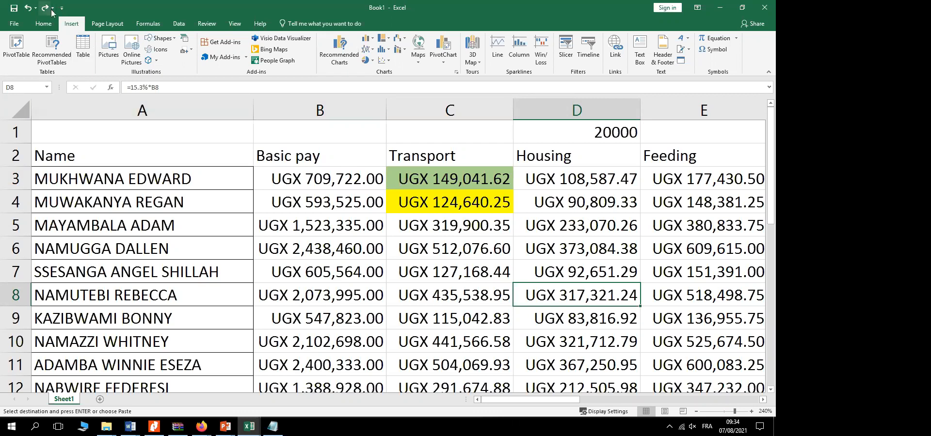
pyautogui.click(131, 91)
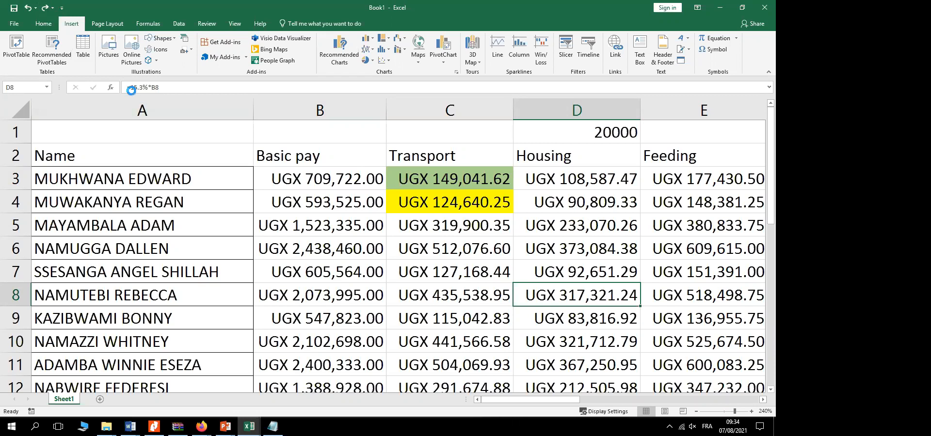
pyautogui.hotkey('ctrl', 'p')
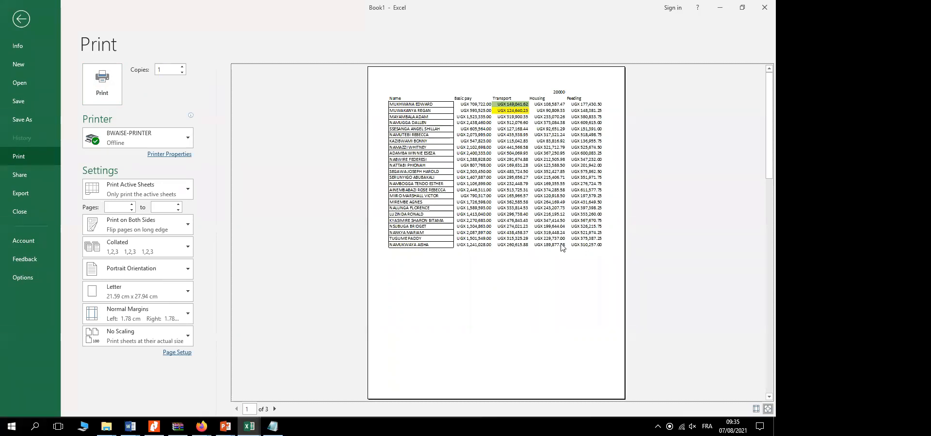
pyautogui.click(768, 410)
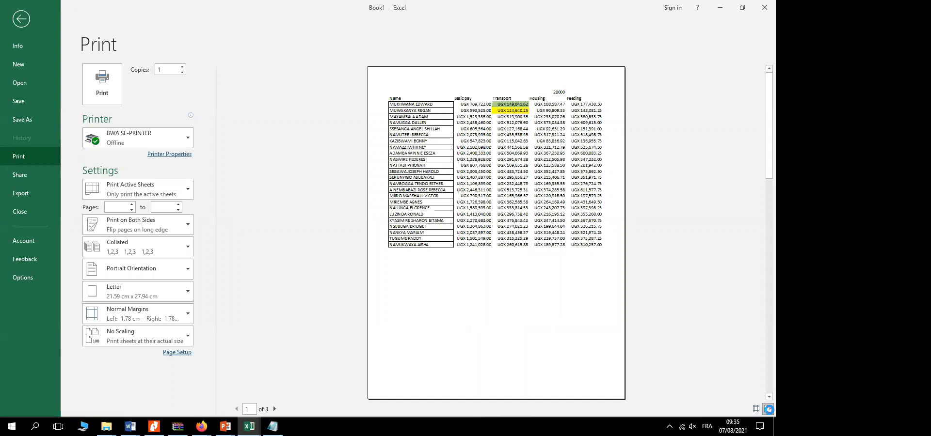
pyautogui.click(769, 410)
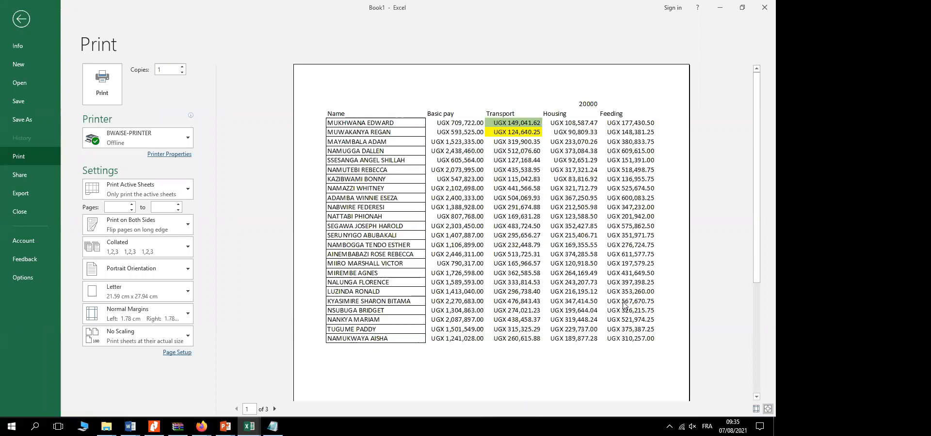
pyautogui.click(24, 22)
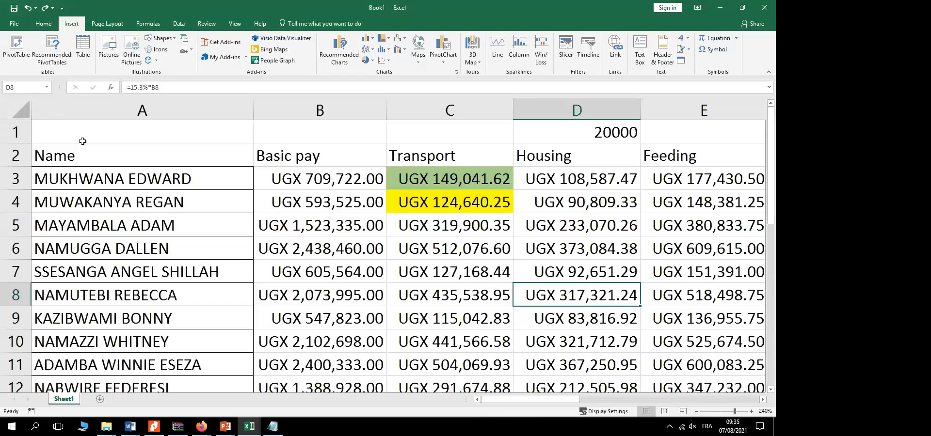
# - Apply All Borders to the whole payroll range A1:N27 and check the page in the print preview
pyautogui.click(57, 130)
pyautogui.hotkey('ctrl', 'shift', 'End')
pyautogui.click(43, 23)
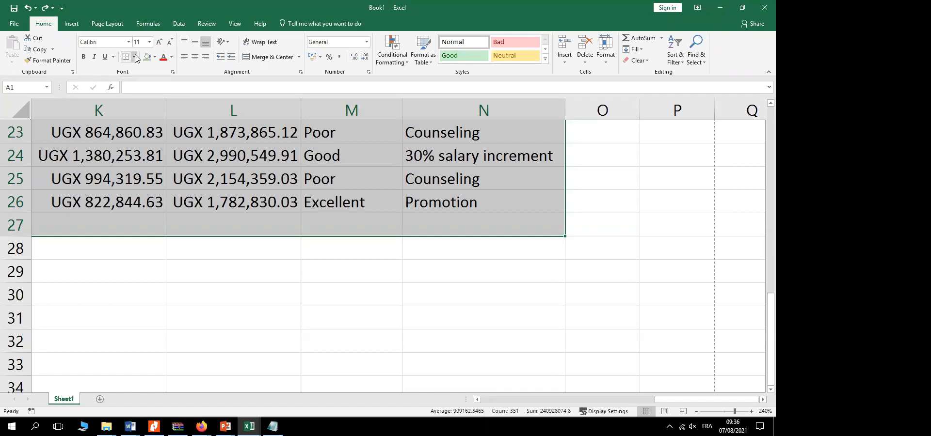
pyautogui.click(135, 58)
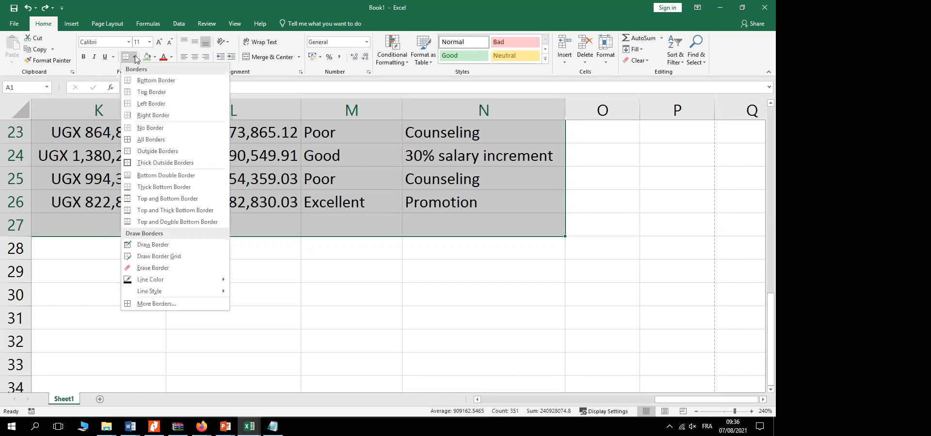
pyautogui.click(153, 140)
pyautogui.click(458, 295)
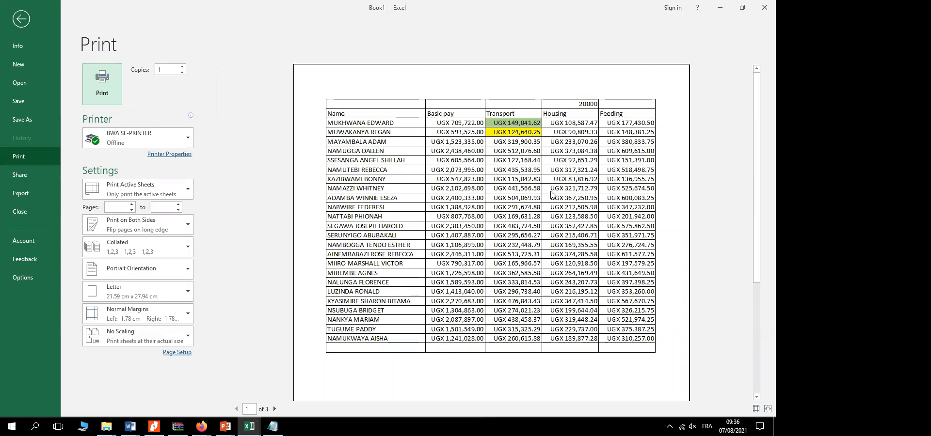
pyautogui.click(20, 19)
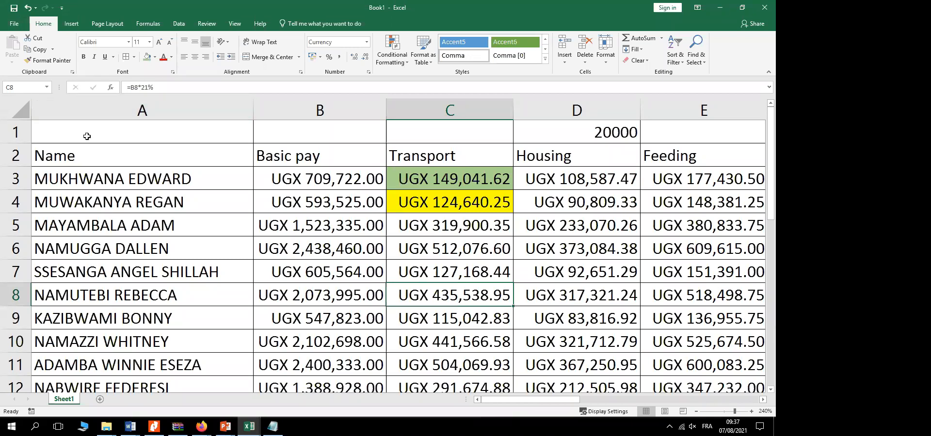
# - Format the payroll range A2:N27 as a table with headers, using Light Orange, Table Style Light 17
pyautogui.click(37, 155)
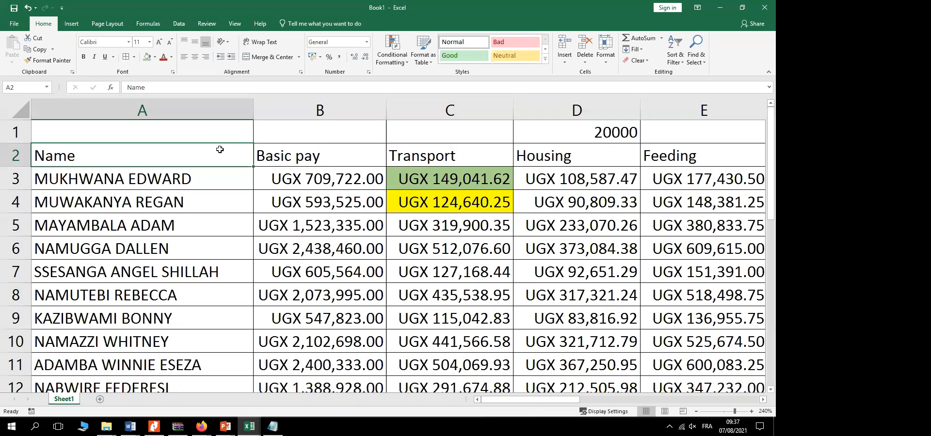
pyautogui.moveTo(219, 150); pyautogui.dragTo(587, 175)
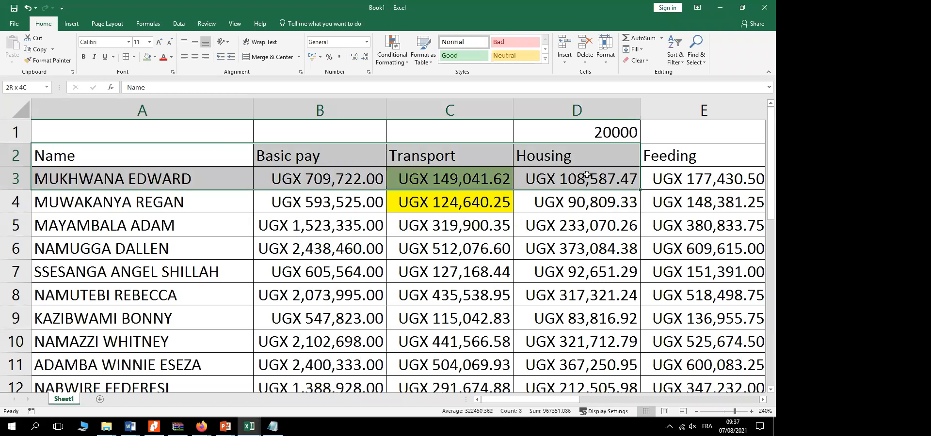
pyautogui.moveTo(587, 175); pyautogui.dragTo(774, 184)
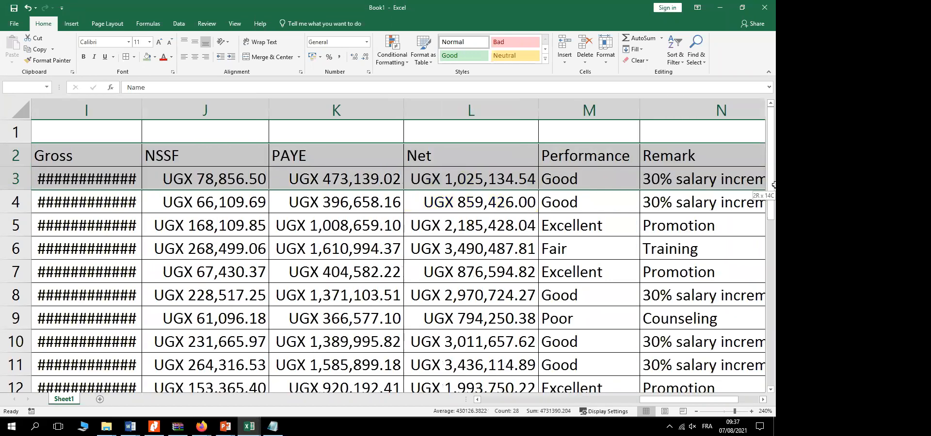
pyautogui.moveTo(774, 185); pyautogui.dragTo(627, 349)
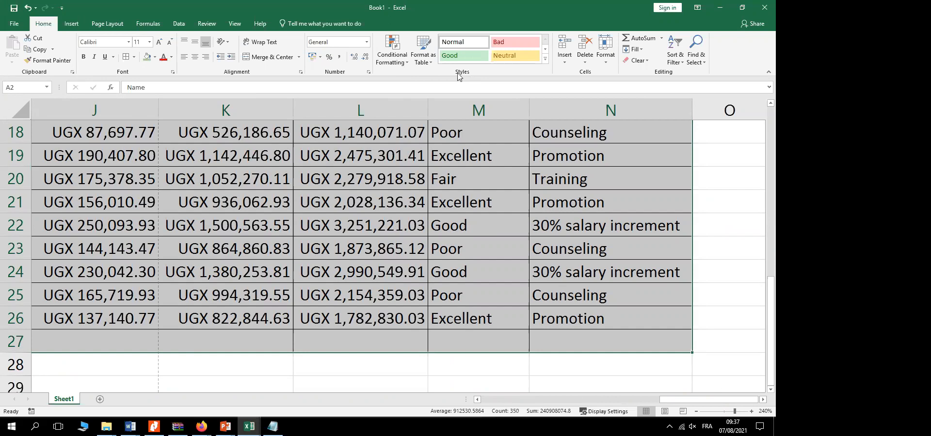
pyautogui.click(430, 65)
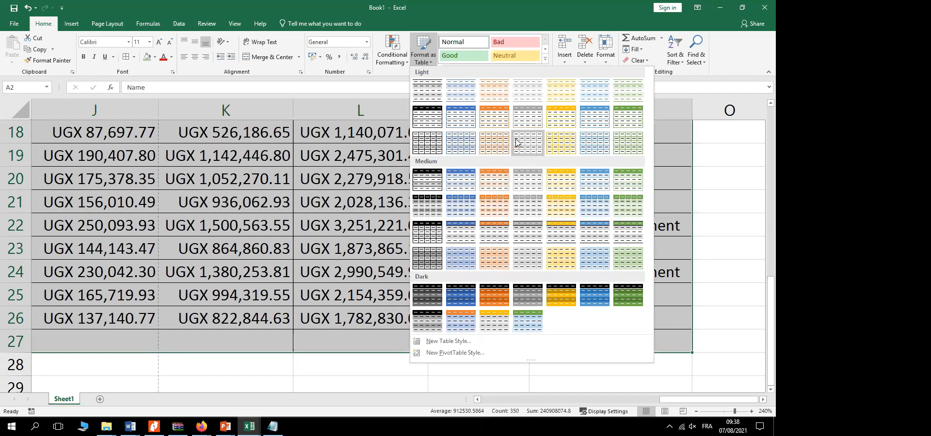
pyautogui.click(491, 146)
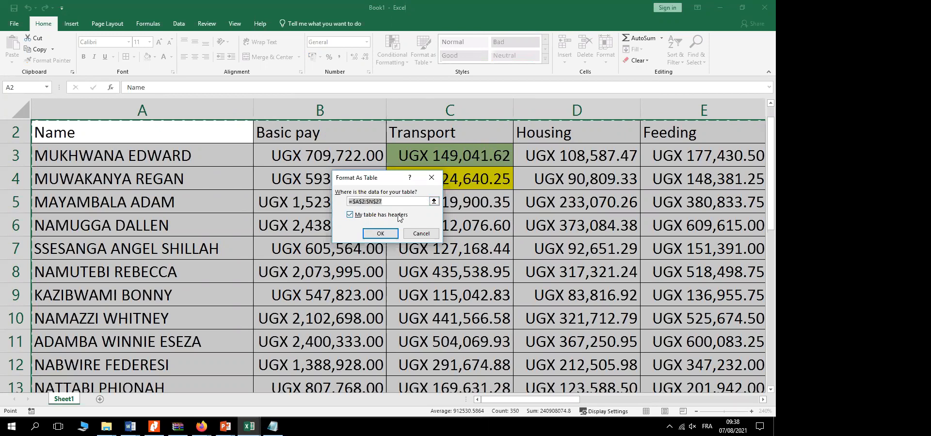
pyautogui.click(380, 235)
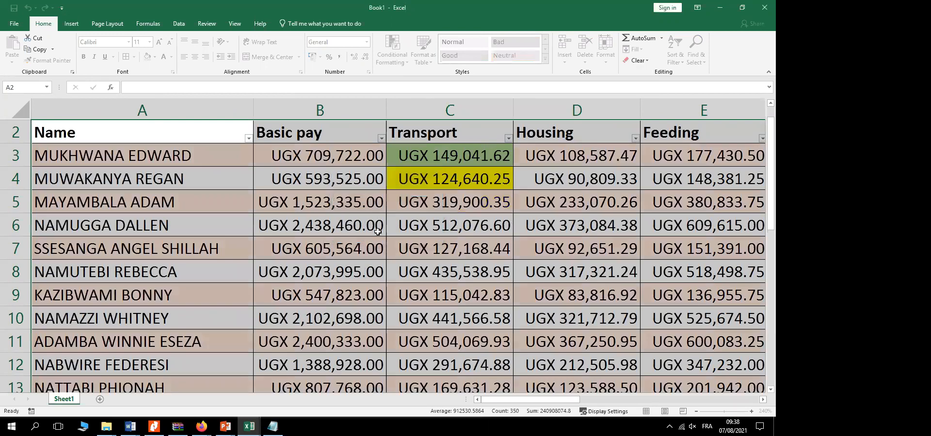
pyautogui.click(479, 248)
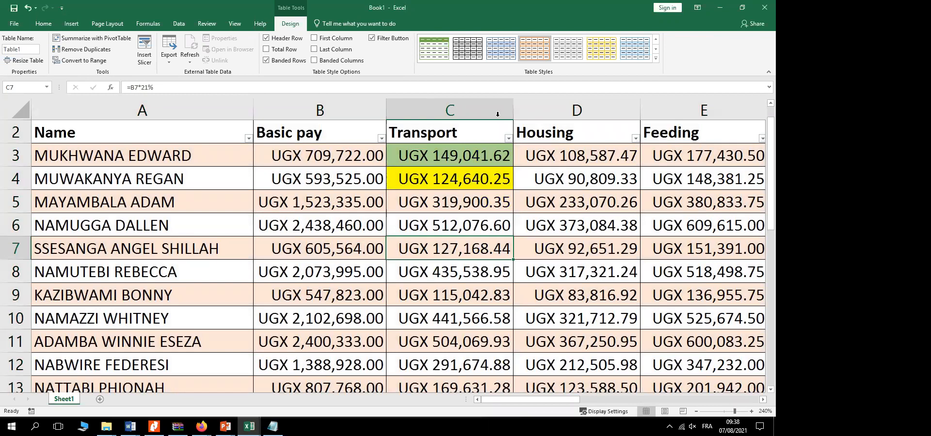
# - Restyle the payroll table with Green, Table Style Medium 14, after trying a light style with a green header
pyautogui.click(438, 44)
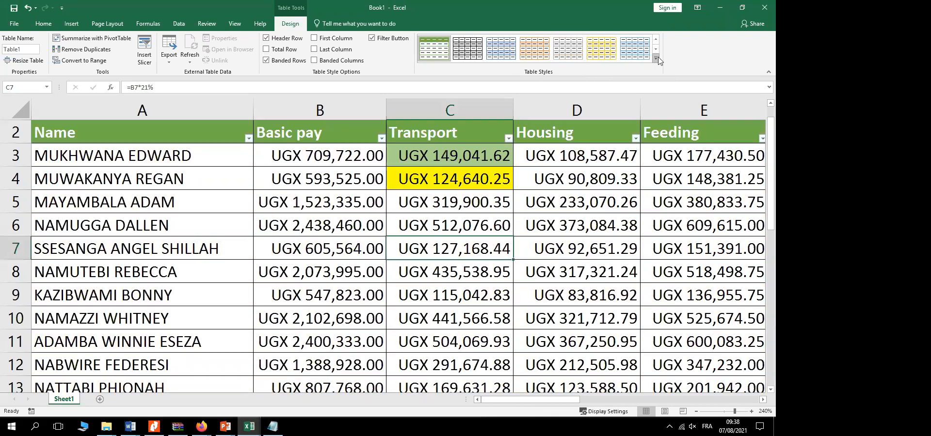
pyautogui.click(656, 59)
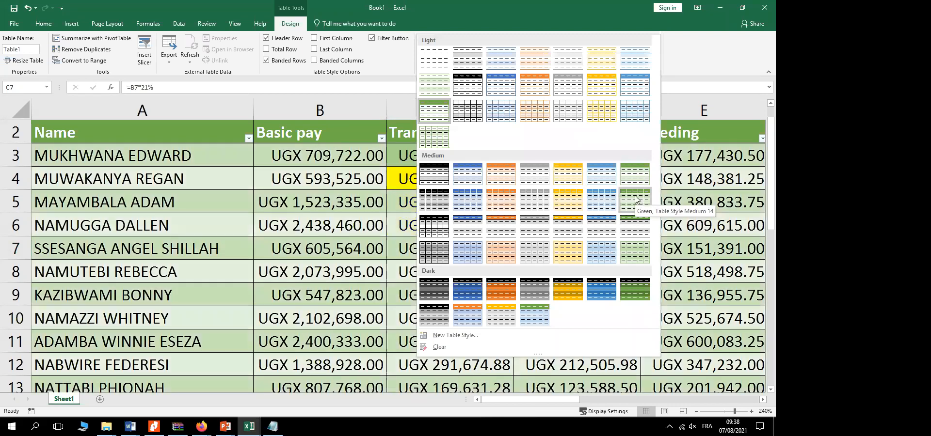
pyautogui.click(483, 289)
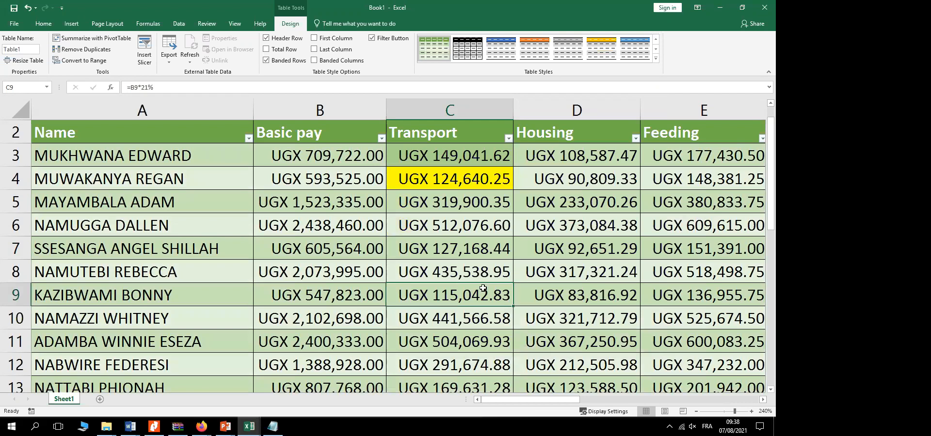
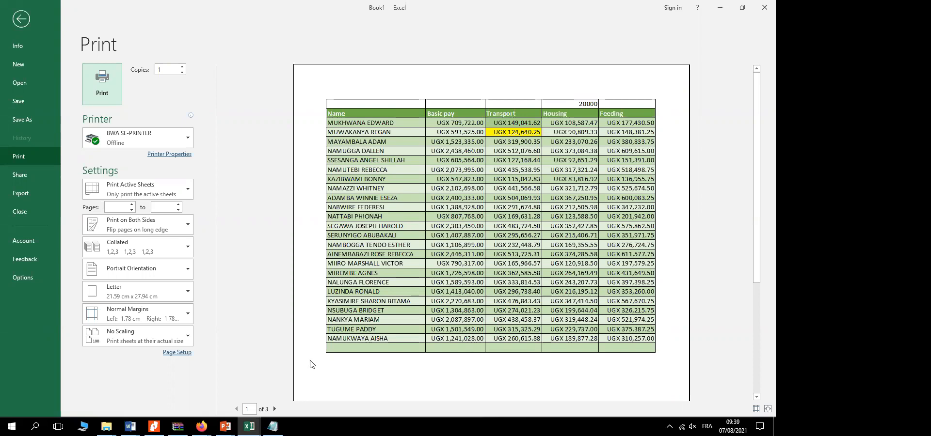
# - Page through all three pages of the payroll sheet's print preview and return to the worksheet
pyautogui.click(276, 410)
pyautogui.click(275, 410)
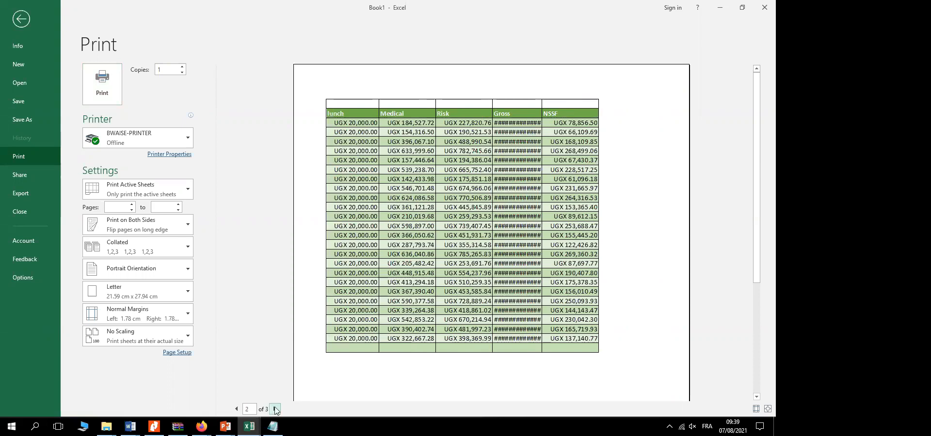
pyautogui.click(275, 410)
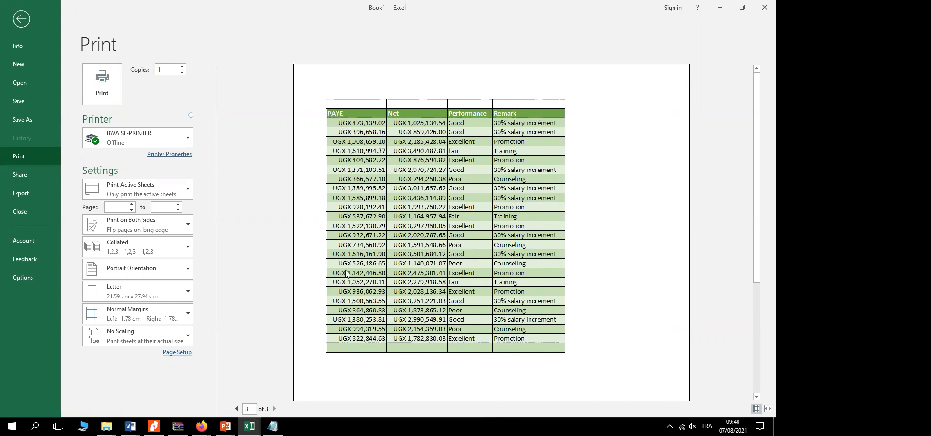
pyautogui.click(20, 19)
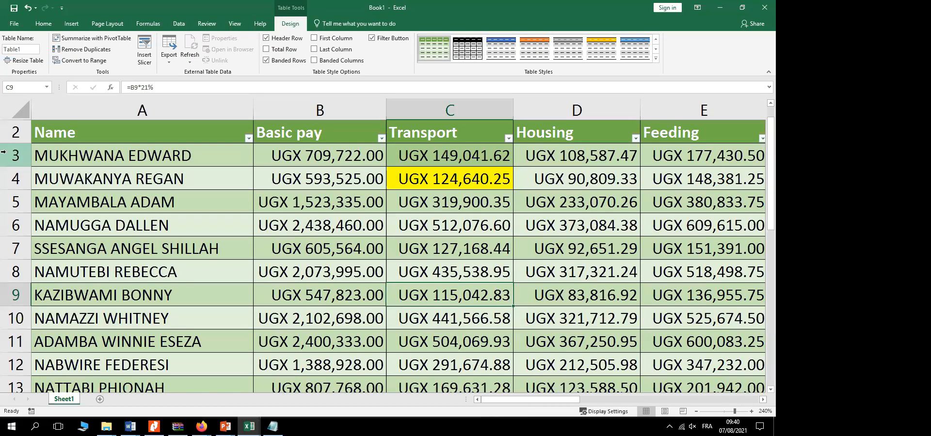
# - Copy the employee rows 3 to 26 and paste them starting at row 27 to extend the payroll table
pyautogui.click(3, 151)
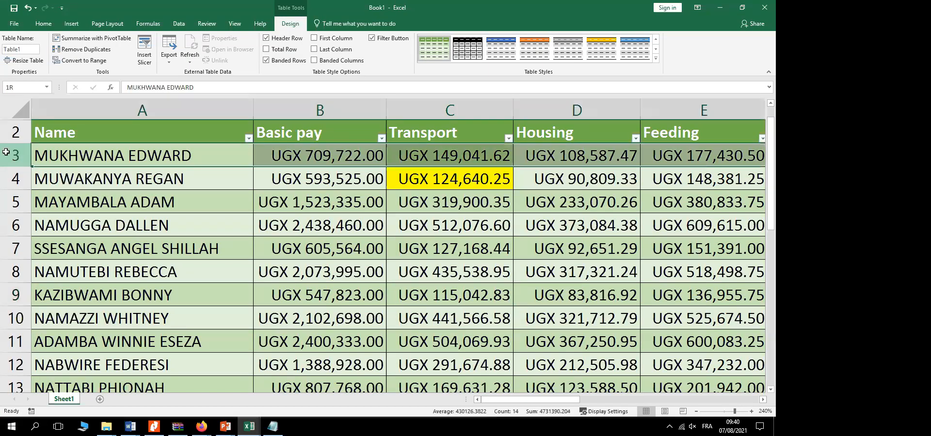
pyautogui.moveTo(6, 152); pyautogui.dragTo(69, 412)
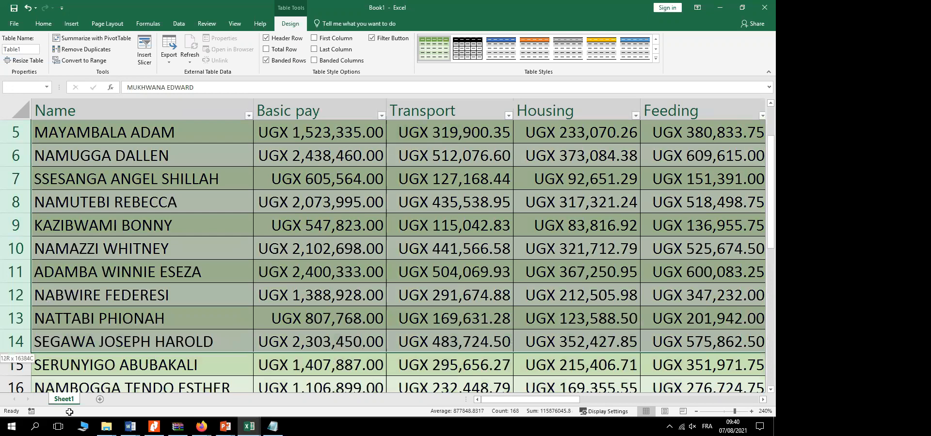
pyautogui.moveTo(70, 411); pyautogui.dragTo(39, 364)
pyautogui.hotkey('ctrl', 'c')
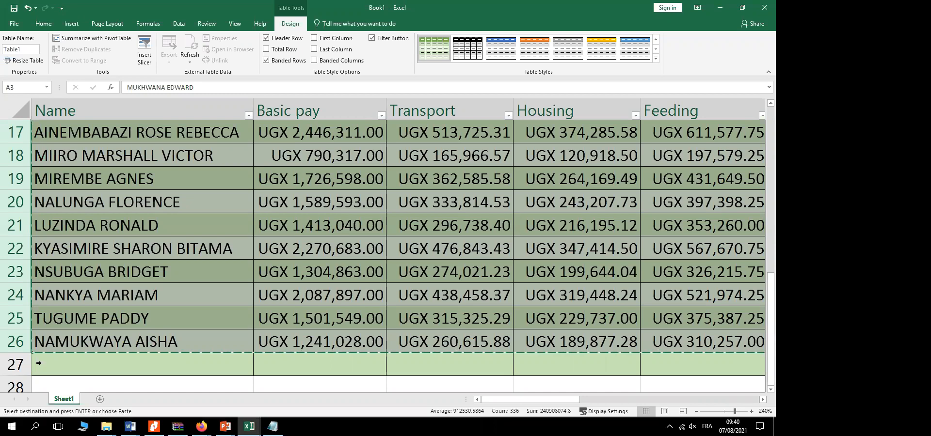
pyautogui.click(39, 363)
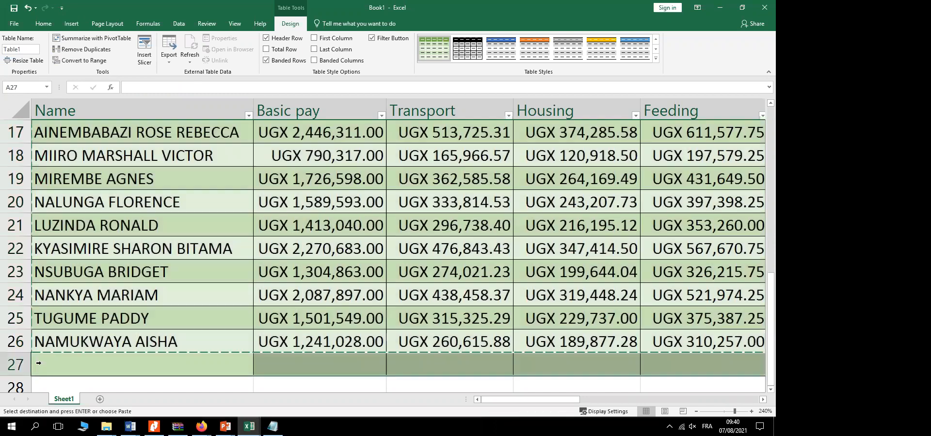
pyautogui.hotkey('ctrl', 'v')
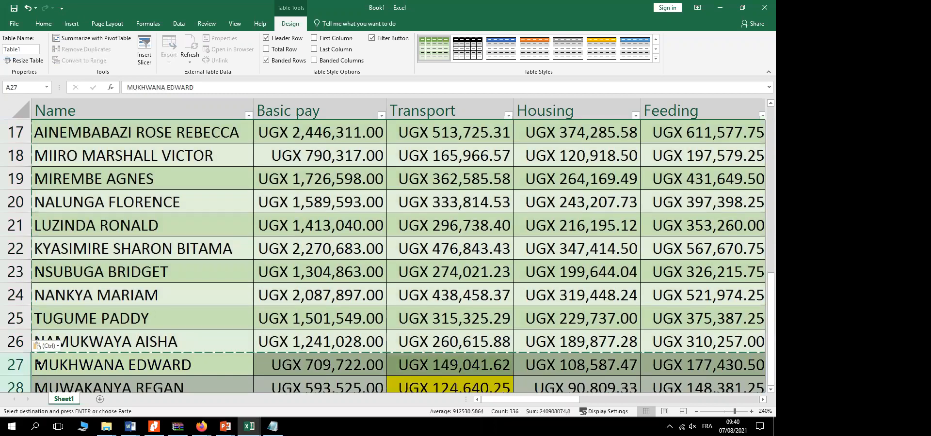
# - Paste three more copies of the employee rows below the data, starting at rows 51, 75 and 99, and end the copy mode
pyautogui.click(771, 390)
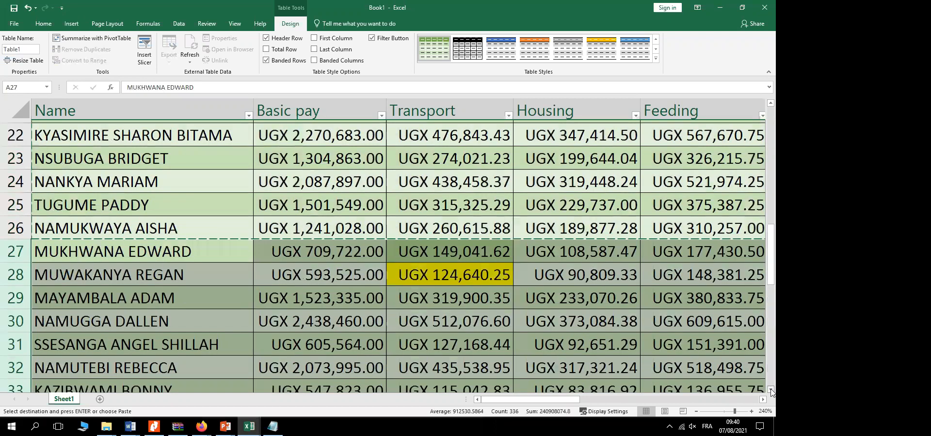
pyautogui.click(85, 290)
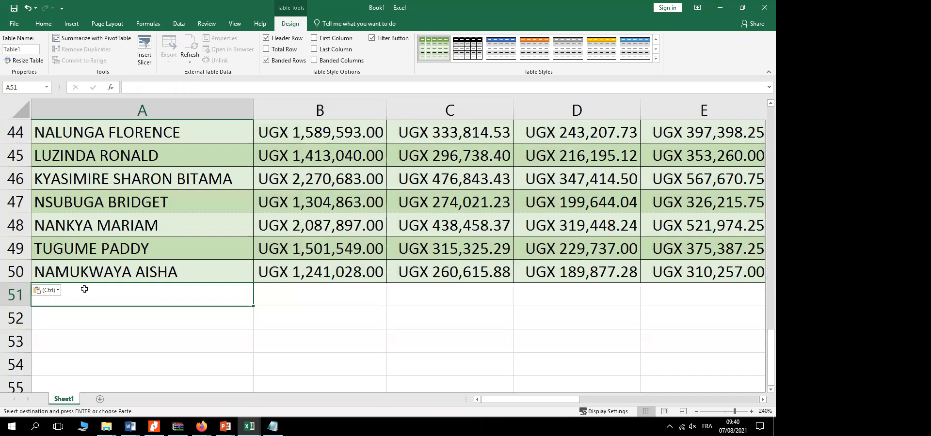
pyautogui.hotkey('ctrl', 'v')
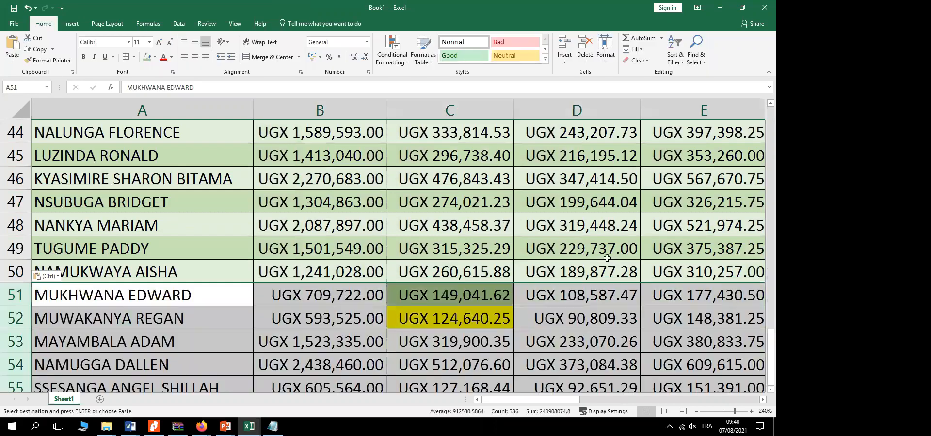
pyautogui.click(772, 390)
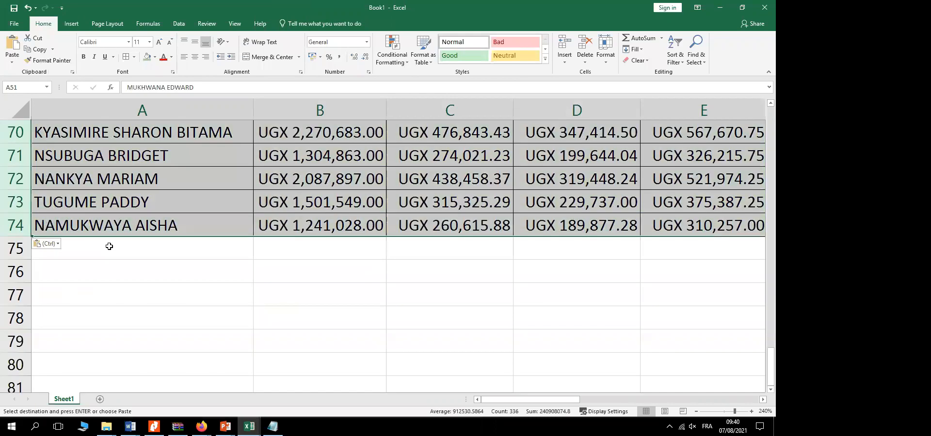
pyautogui.click(109, 246)
pyautogui.hotkey('ctrl', 'v')
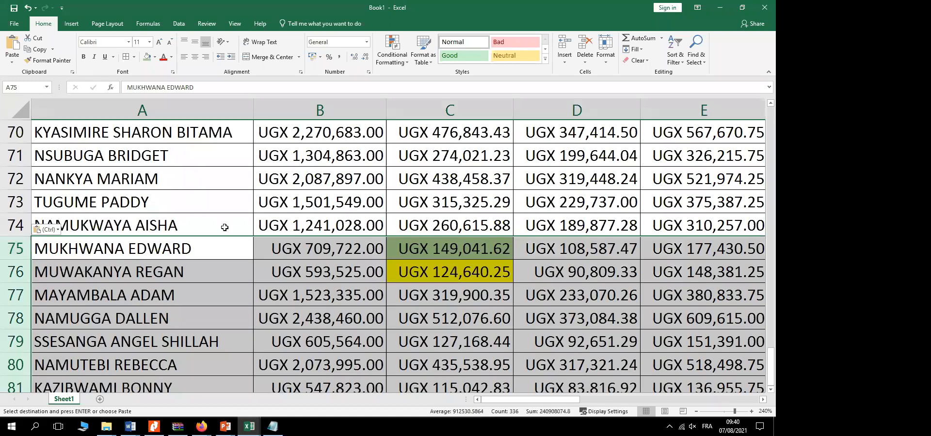
pyautogui.click(771, 390)
pyautogui.click(111, 286)
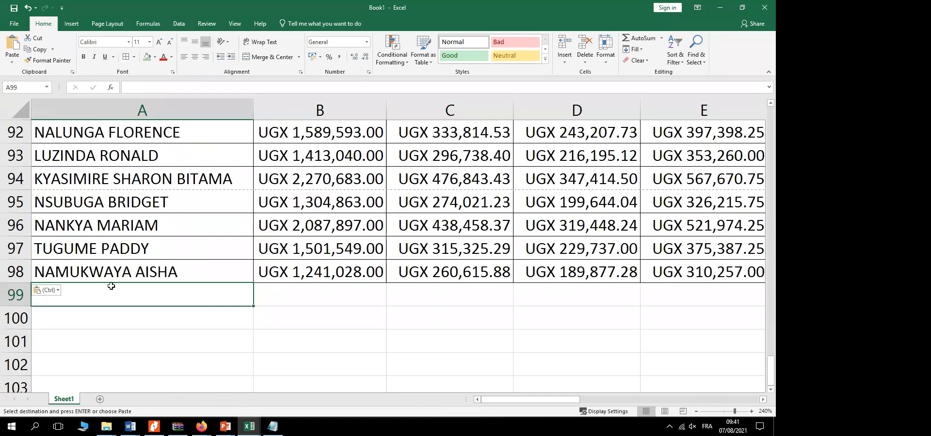
pyautogui.hotkey('ctrl', 'v')
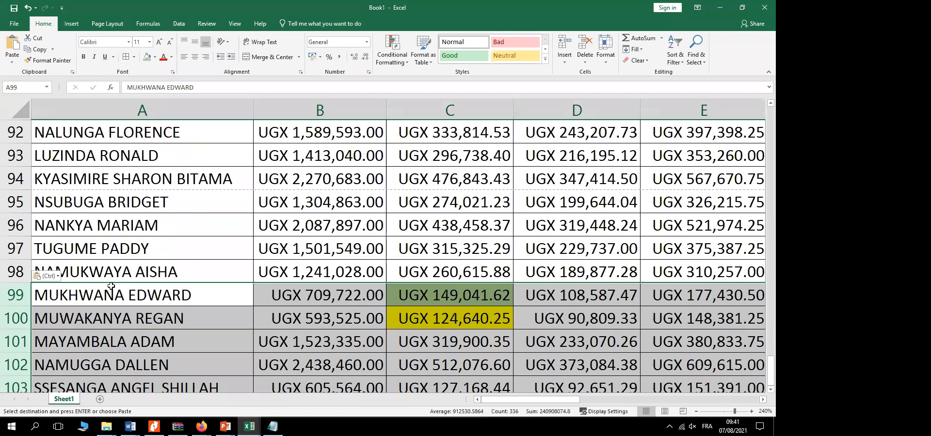
pyautogui.press('Escape')
# - Check the first two pages of the lengthened payroll in the print preview and return to the worksheet
pyautogui.hotkey('ctrl', 'p')
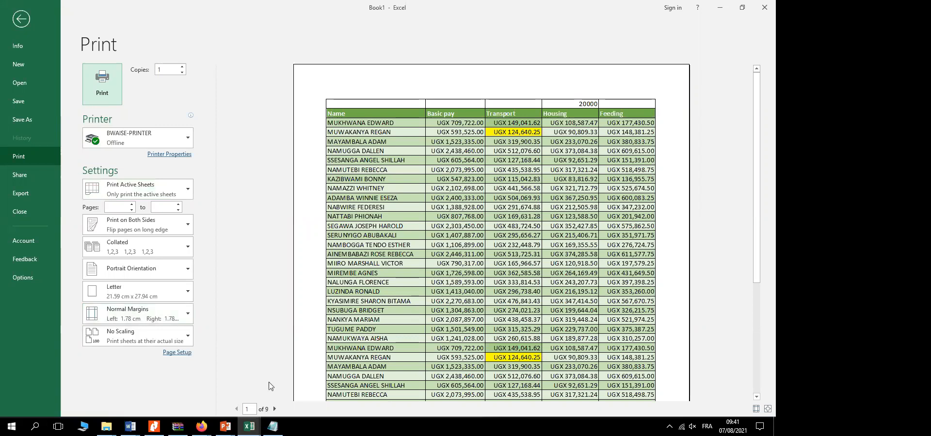
pyautogui.click(275, 409)
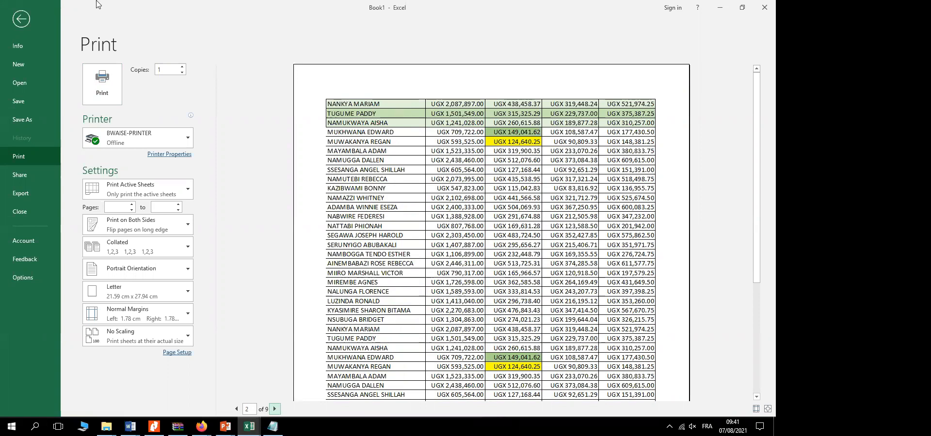
pyautogui.click(21, 19)
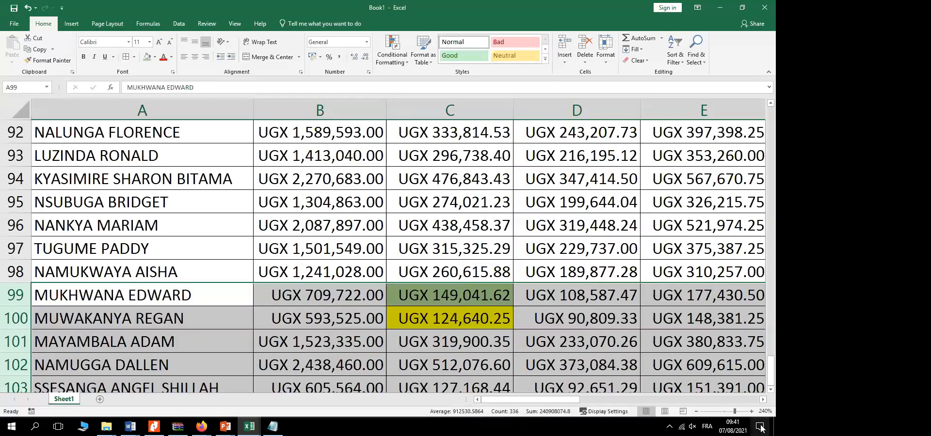
# - Insert blank rows above the payroll data at row 1 and delete the surplus, leaving seven empty rows on top
pyautogui.moveTo(772, 363); pyautogui.dragTo(771, 116)
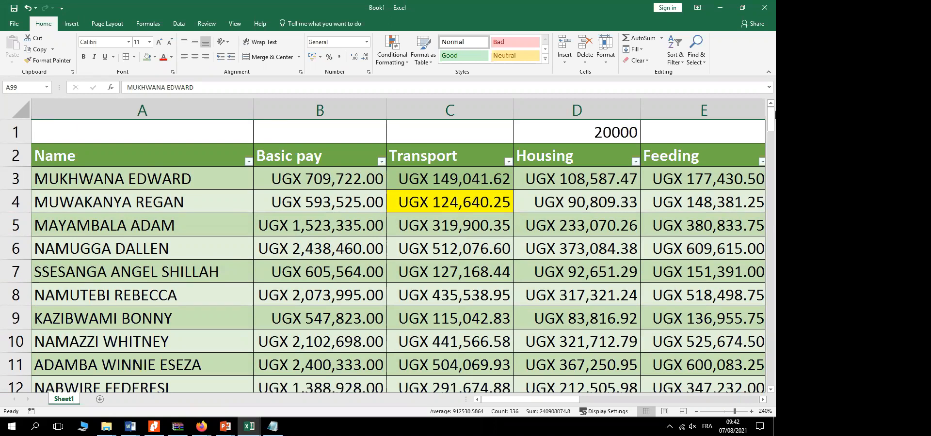
pyautogui.click(12, 128)
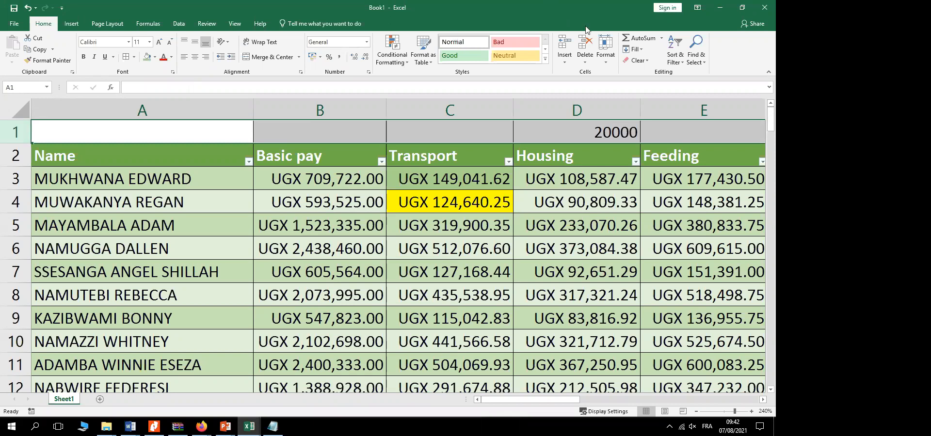
pyautogui.click(565, 43)
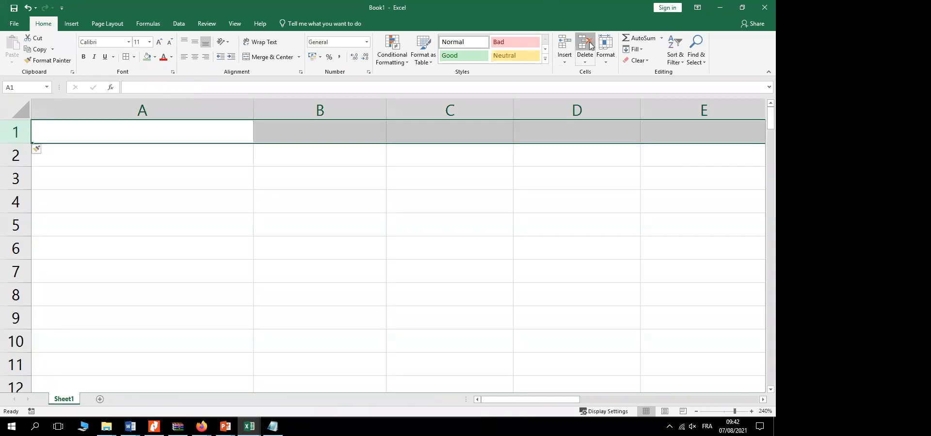
pyautogui.click(590, 46)
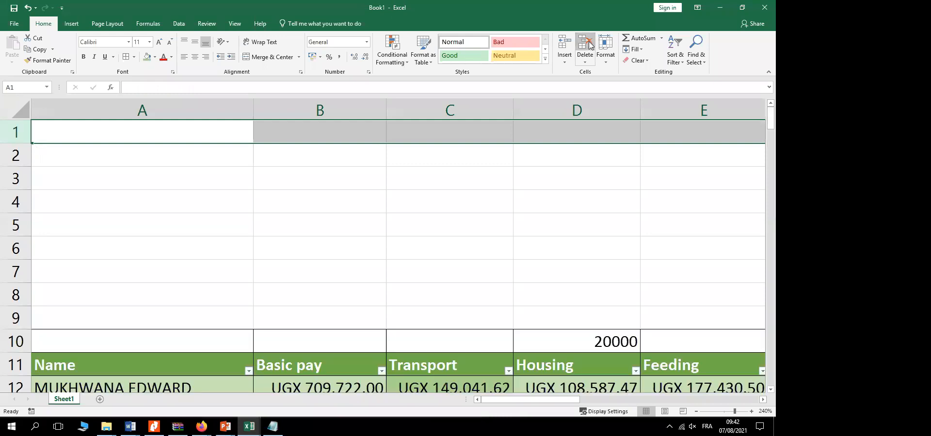
pyautogui.click(590, 46)
pyautogui.click(590, 46)
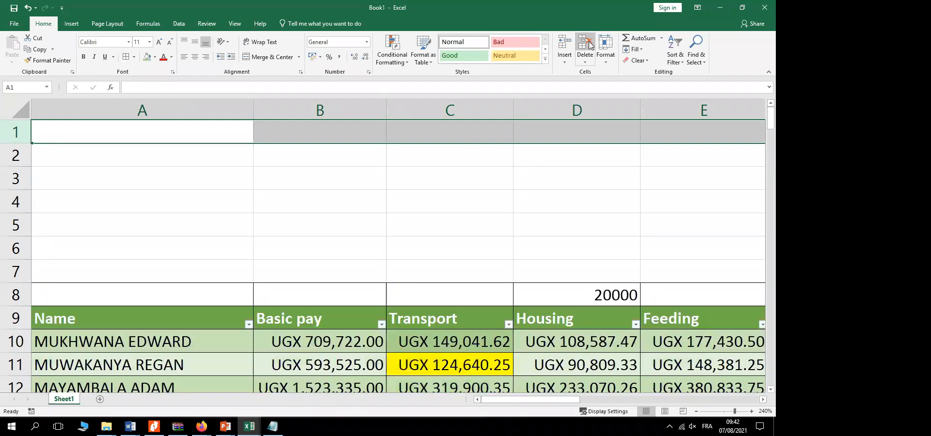
# - Copy the heading A1:A6 from COMPUTER APPLICATIONS I SOCIAL SCIENCES.xlsx into A1 of Book1, and delete the empty row 7 beneath it
pyautogui.click(252, 428)
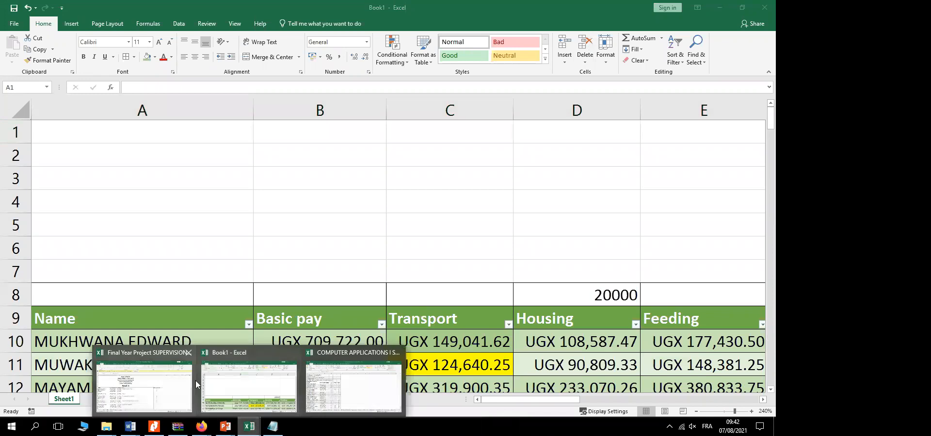
pyautogui.click(334, 400)
pyautogui.moveTo(43, 116); pyautogui.dragTo(44, 168)
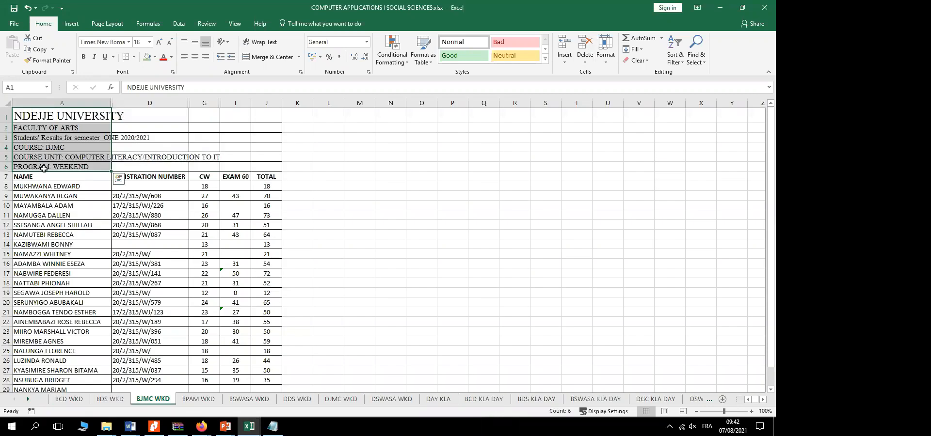
pyautogui.hotkey('ctrl', 'c')
pyautogui.click(247, 428)
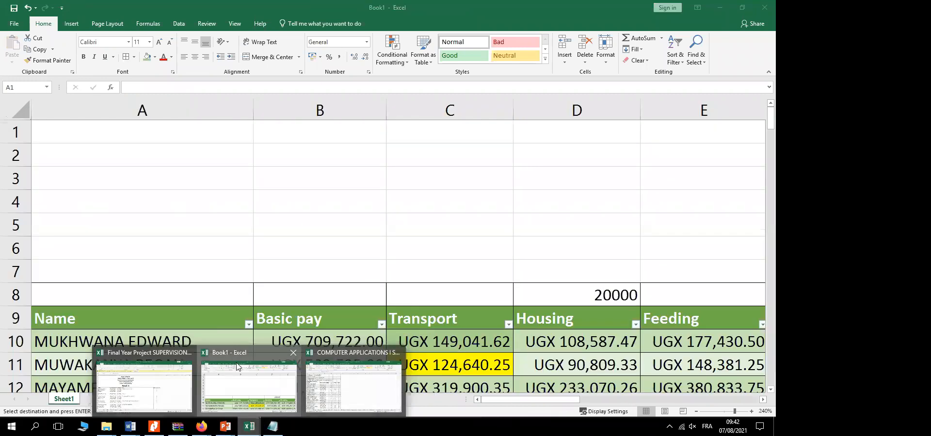
pyautogui.click(248, 387)
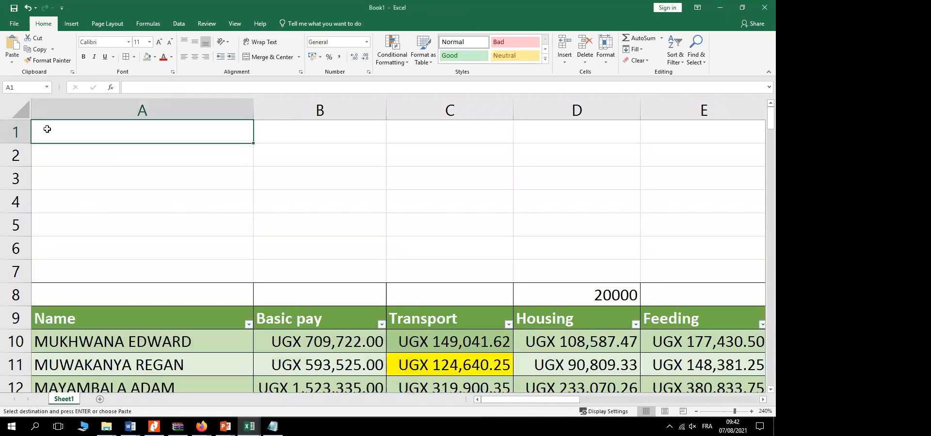
pyautogui.hotkey('ctrl', 'v')
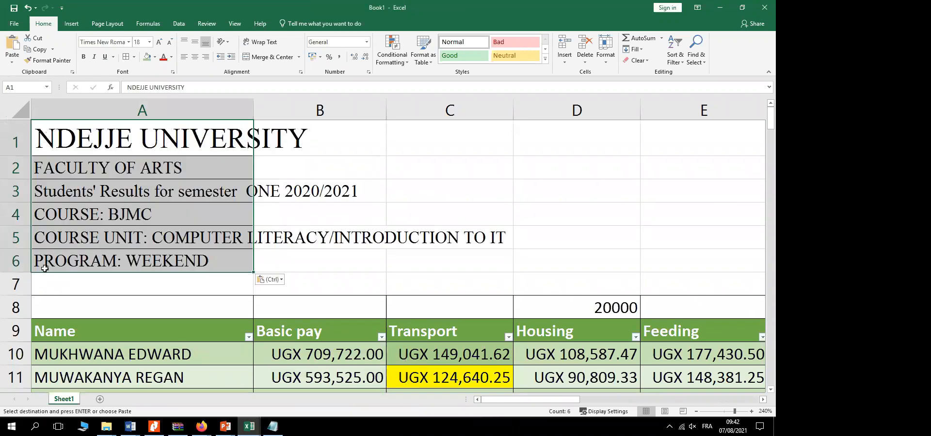
pyautogui.click(16, 285)
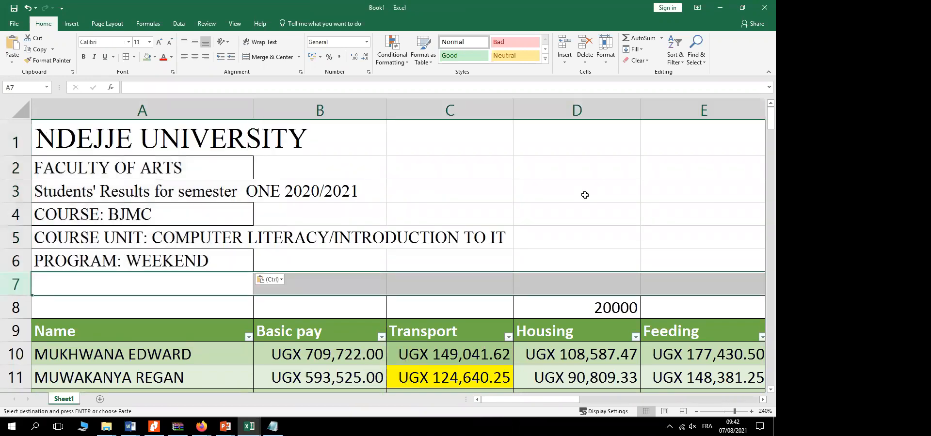
pyautogui.click(586, 42)
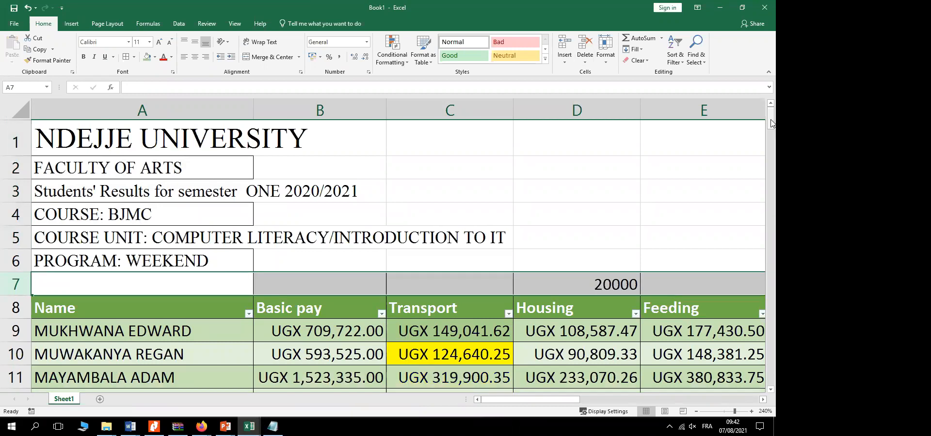
# - Reduce the worksheet zoom to 200% and examine the first two print preview pages for the heading and column titles
pyautogui.scroll(-1, 771, 123)
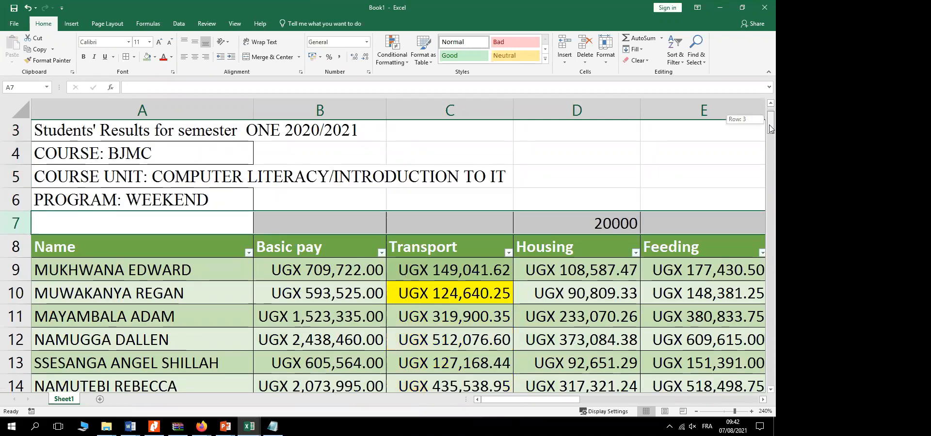
pyautogui.scroll(-1, 771, 123)
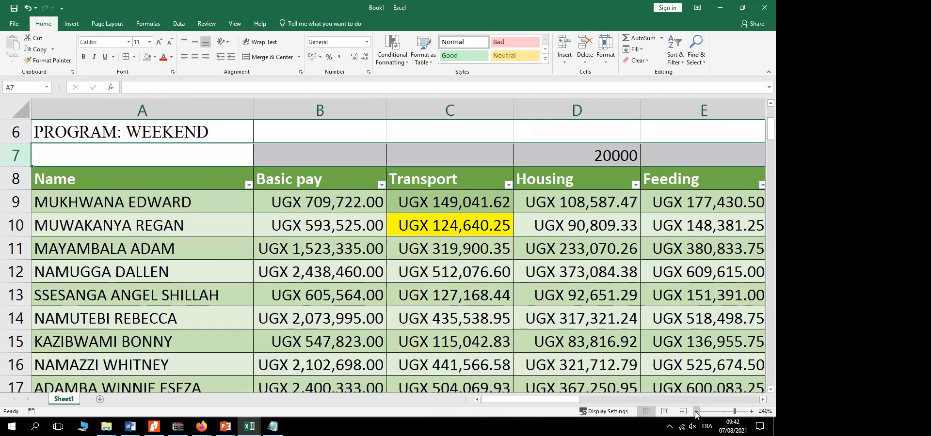
pyautogui.click(696, 412)
pyautogui.click(696, 412)
pyautogui.click(696, 412)
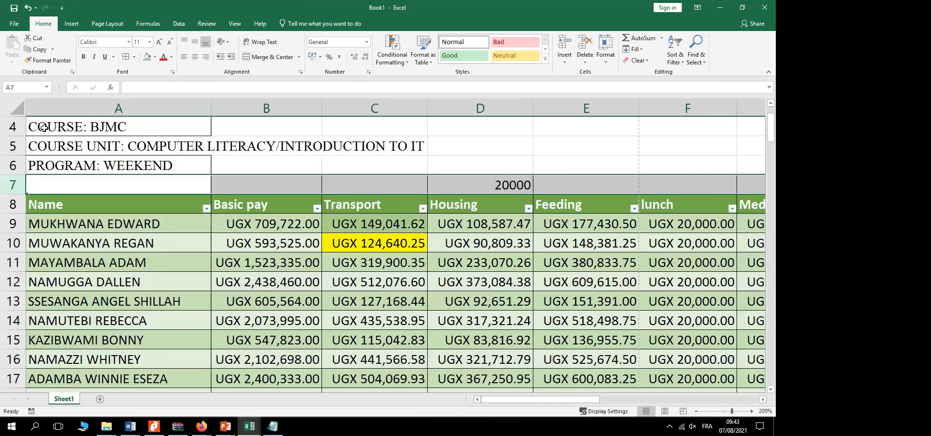
pyautogui.hotkey('ctrl', 'p')
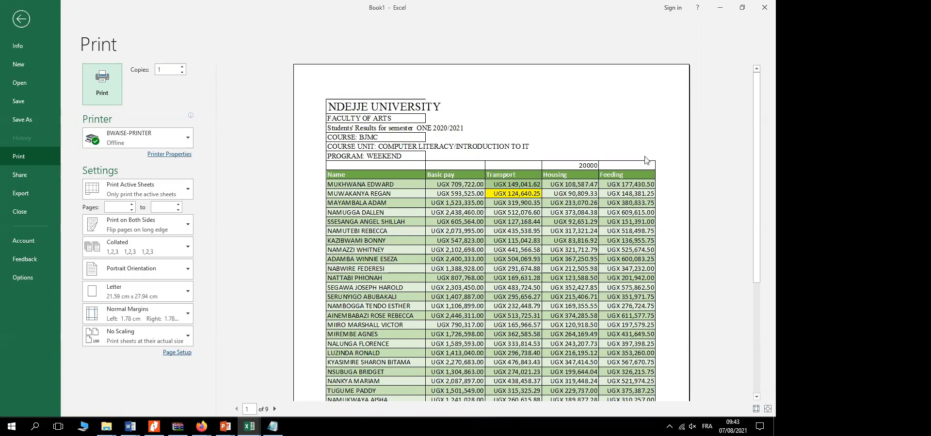
pyautogui.click(275, 410)
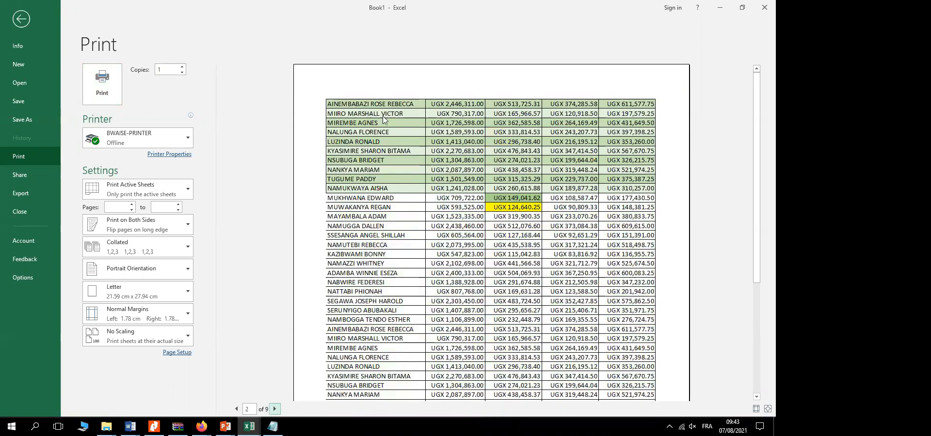
# - Examine the print preview up to page 5 for missing column titles and return to the worksheet
pyautogui.click(275, 410)
pyautogui.click(274, 410)
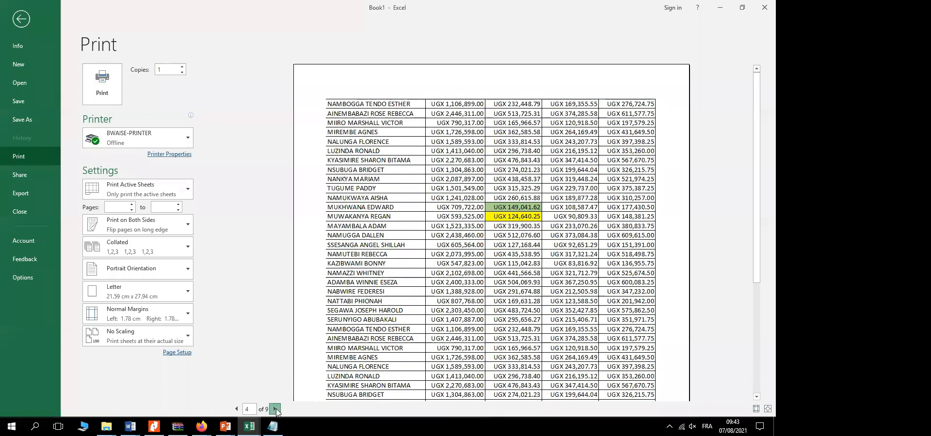
pyautogui.click(275, 410)
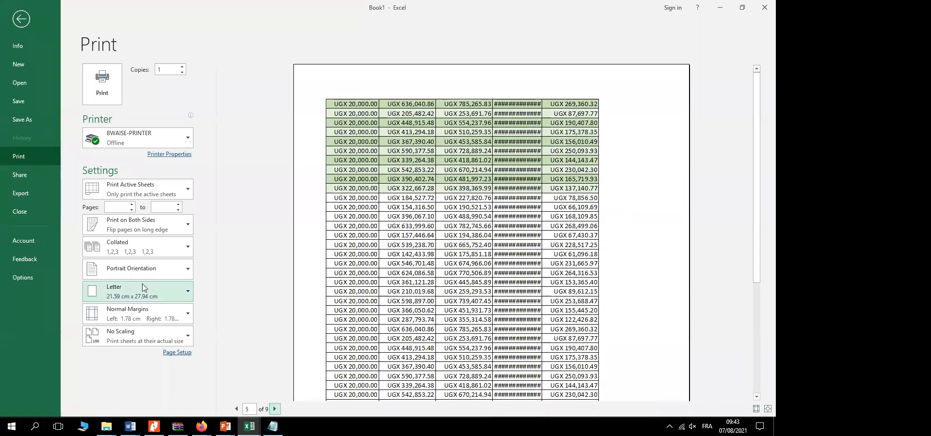
pyautogui.click(19, 20)
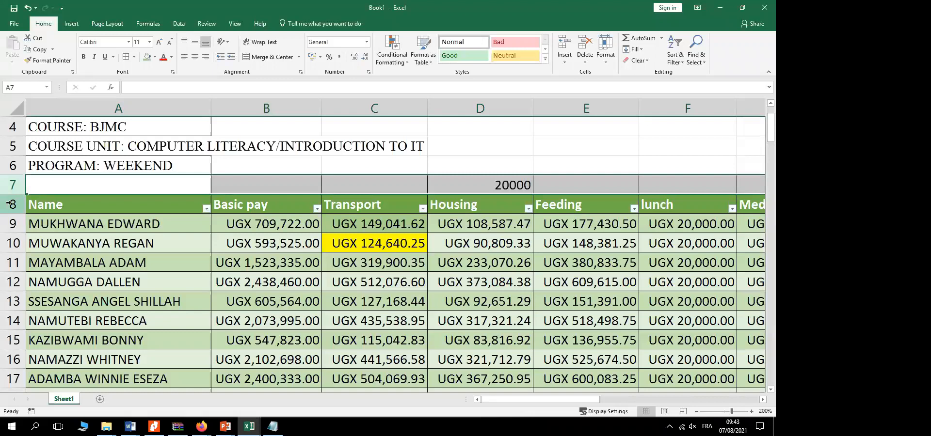
# - Set row 8, holding the payroll column titles, as the print title row to repeat at the top of every page
pyautogui.click(9, 204)
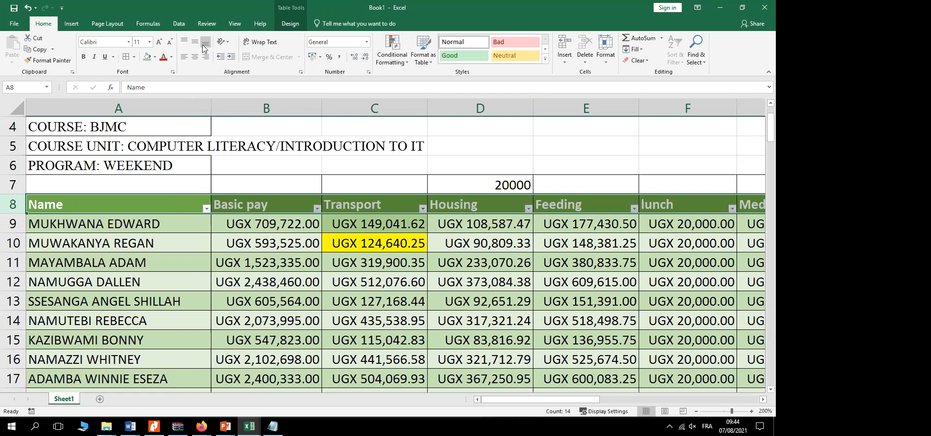
pyautogui.click(111, 25)
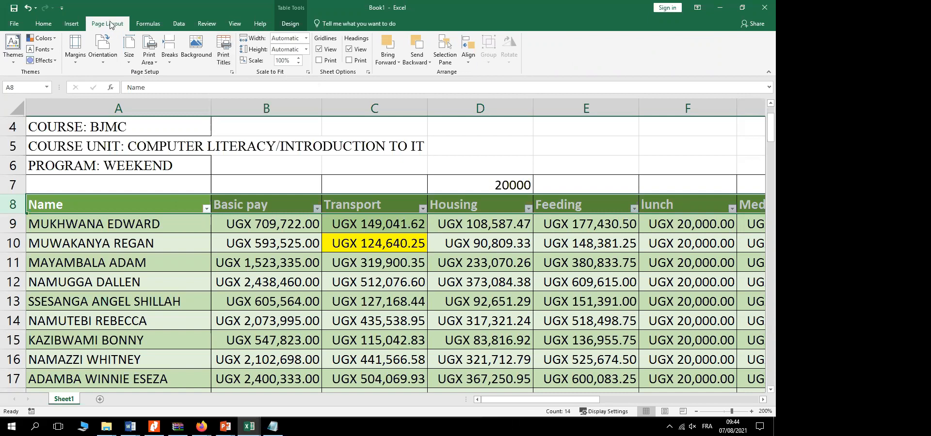
pyautogui.click(225, 48)
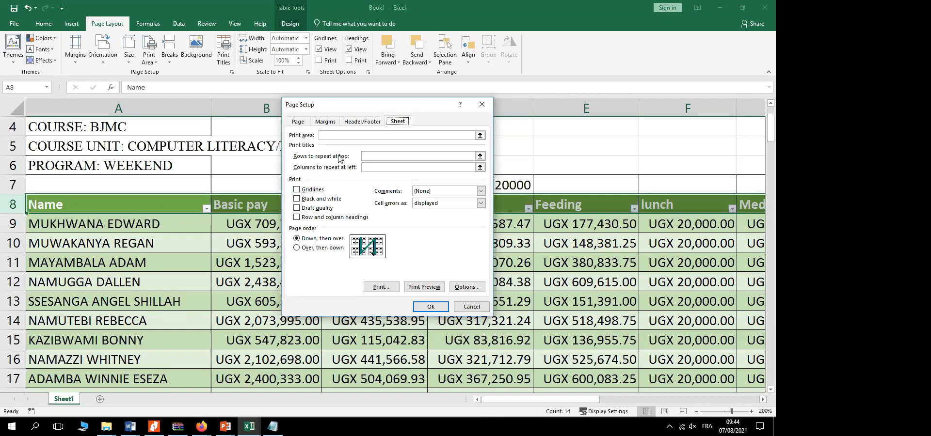
pyautogui.click(371, 156)
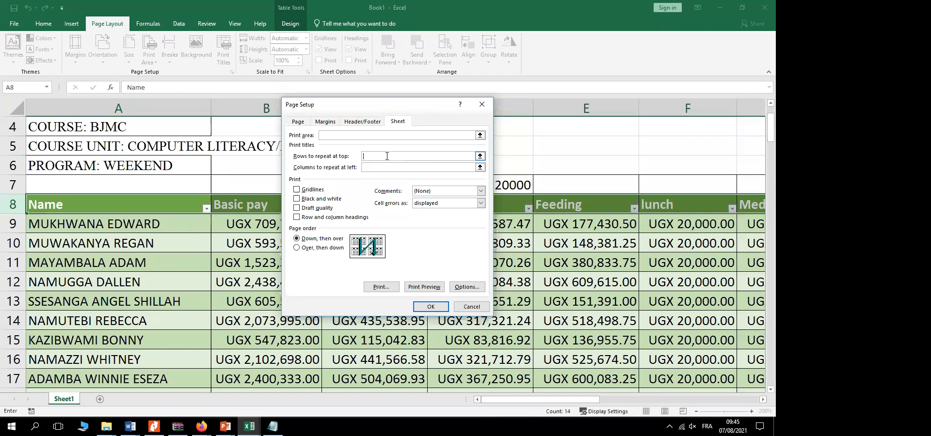
pyautogui.click(480, 156)
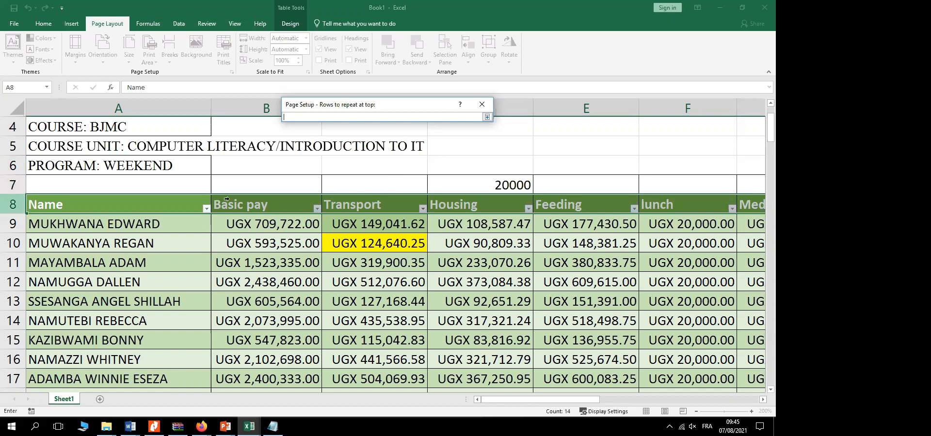
pyautogui.click(13, 205)
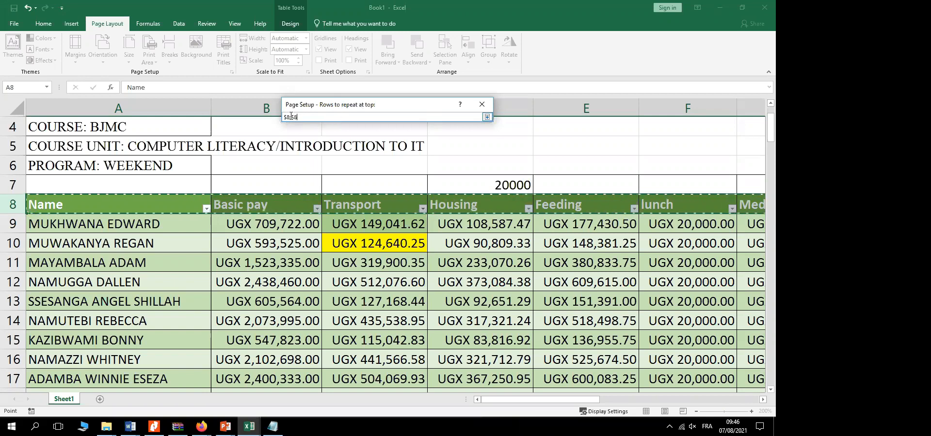
pyautogui.click(487, 117)
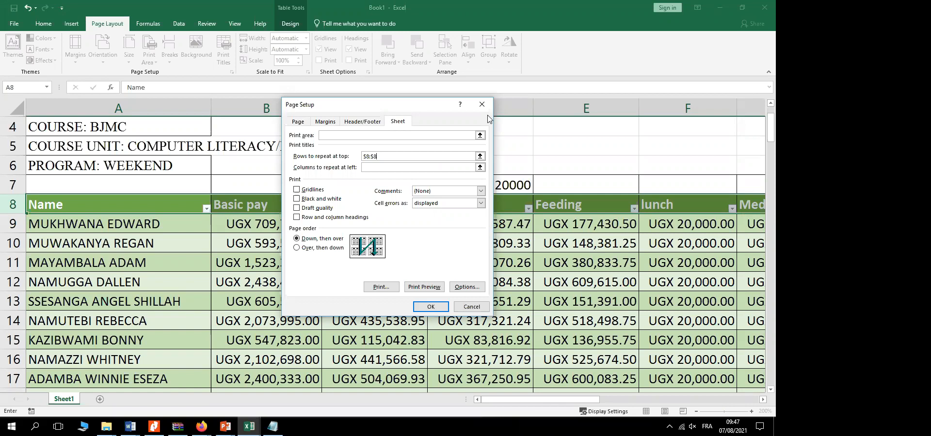
pyautogui.click(430, 310)
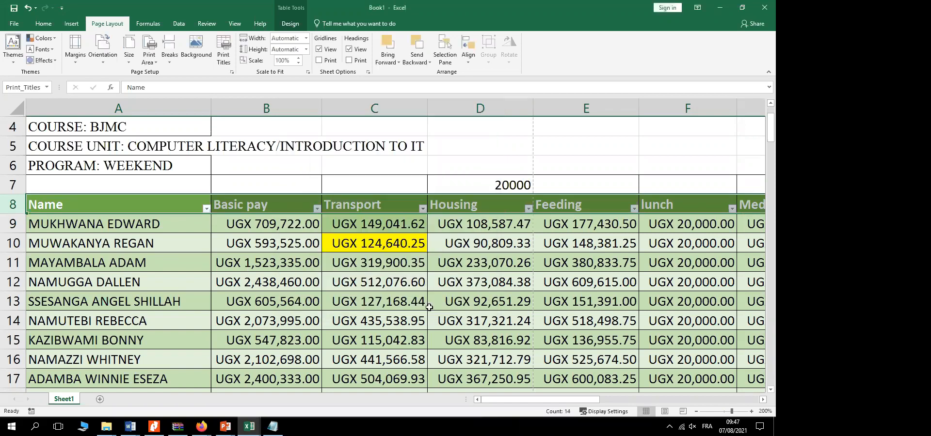
# - Page through the whole print preview to check the repeated column titles on each page, and return to the worksheet
pyautogui.click(242, 96)
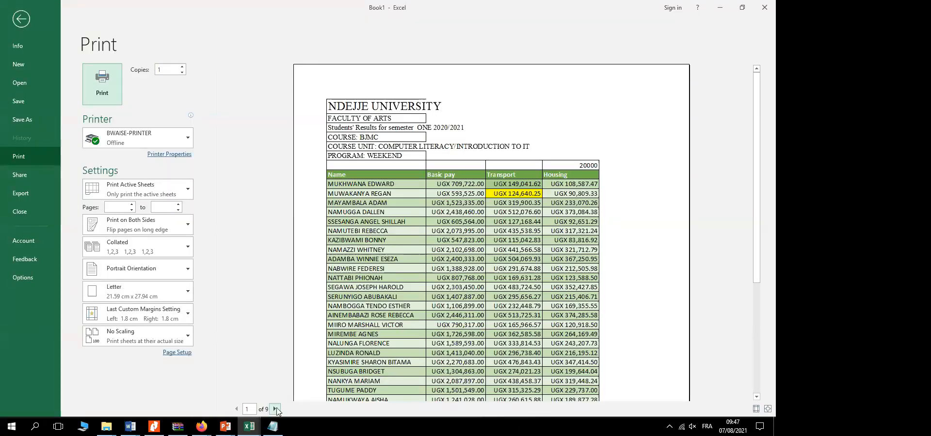
pyautogui.click(275, 409)
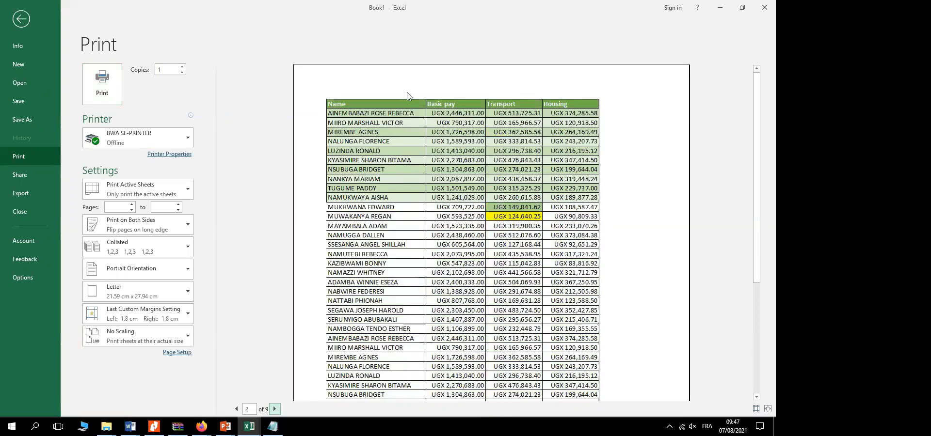
pyautogui.click(275, 410)
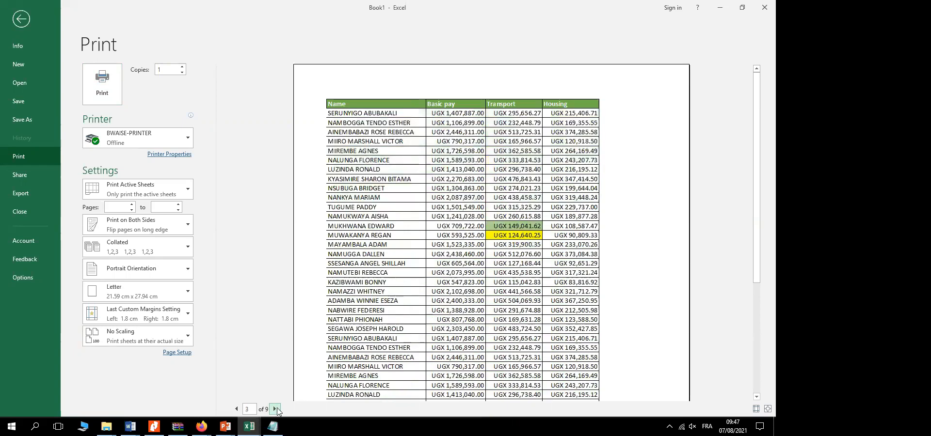
pyautogui.click(275, 409)
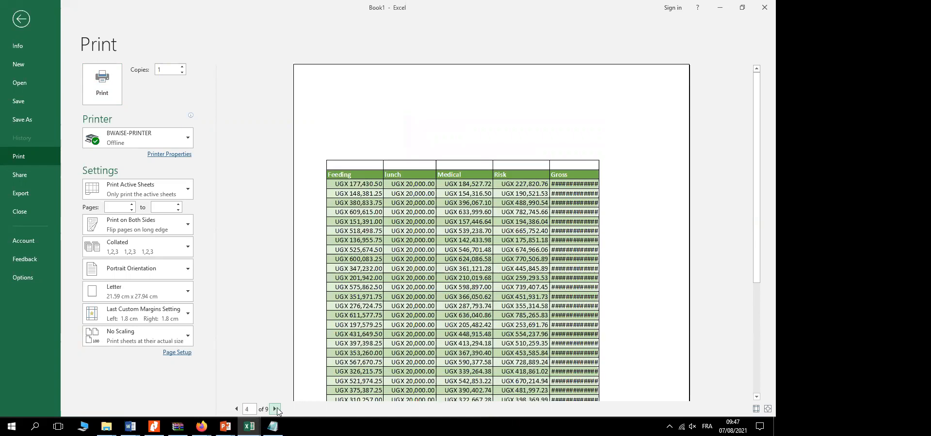
pyautogui.click(275, 410)
pyautogui.click(275, 410)
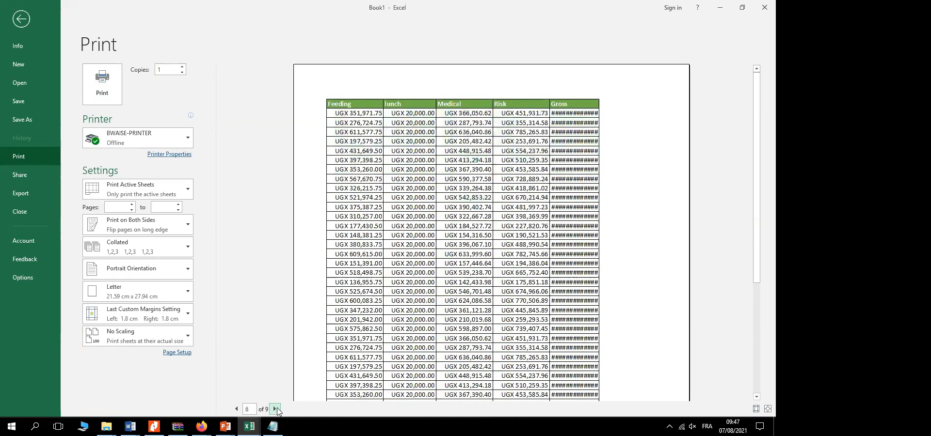
pyautogui.click(275, 410)
pyautogui.click(275, 410)
pyautogui.click(275, 410)
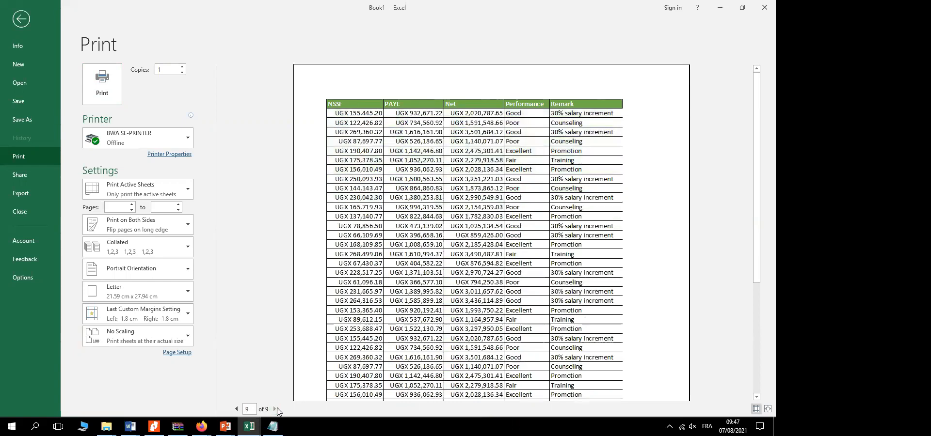
pyautogui.click(236, 410)
pyautogui.click(236, 410)
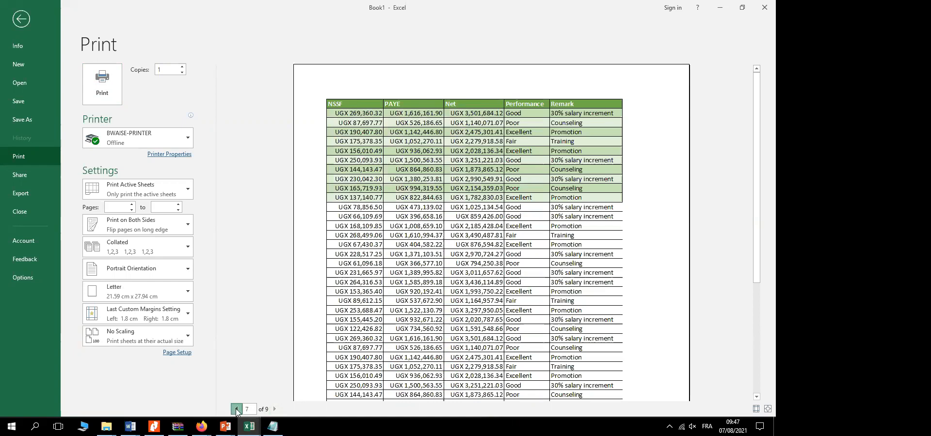
pyautogui.click(236, 410)
pyautogui.click(236, 410)
pyautogui.click(236, 410)
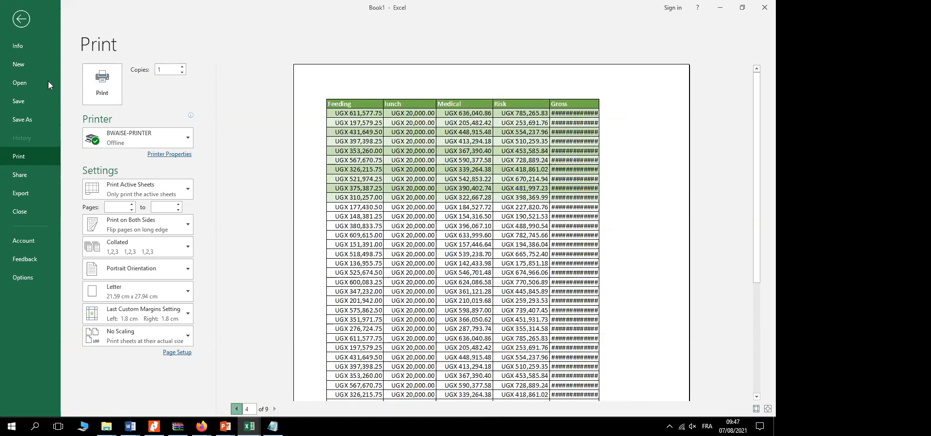
pyautogui.click(21, 19)
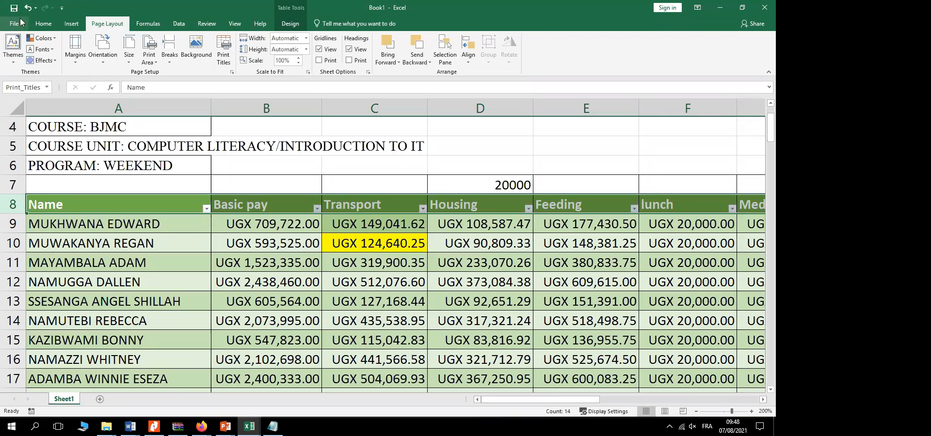
# - Reopen the print preview to check the first page with the university heading, and return to the worksheet
pyautogui.click(14, 23)
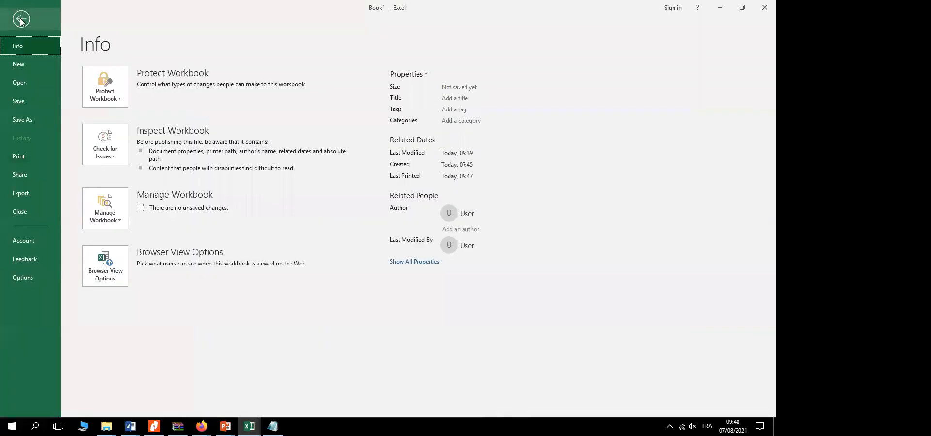
pyautogui.click(21, 19)
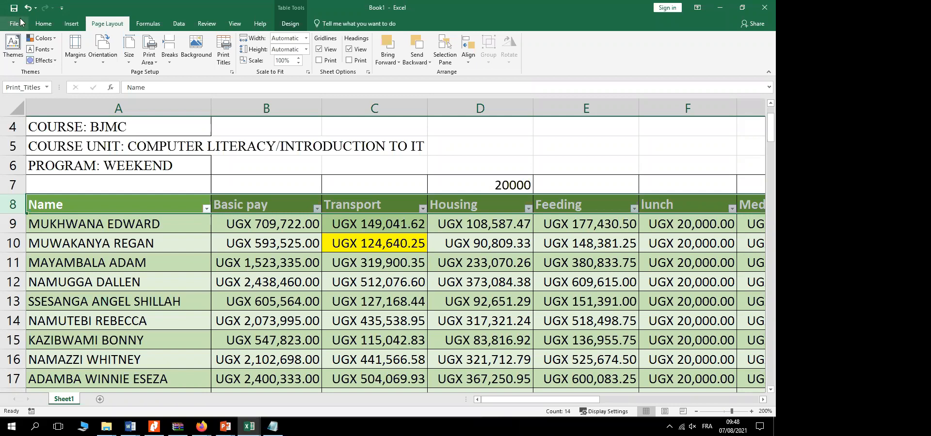
pyautogui.hotkey('ctrl', 'p')
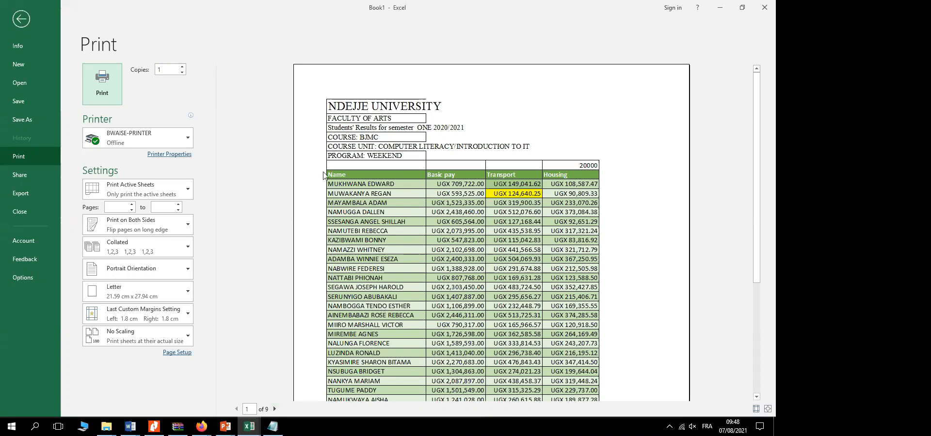
pyautogui.click(21, 20)
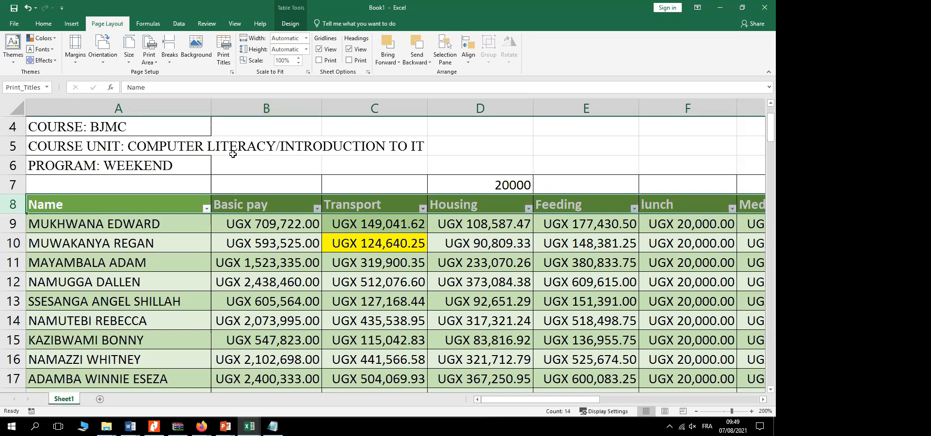
# - Hide the Transport column C
pyautogui.click(236, 111)
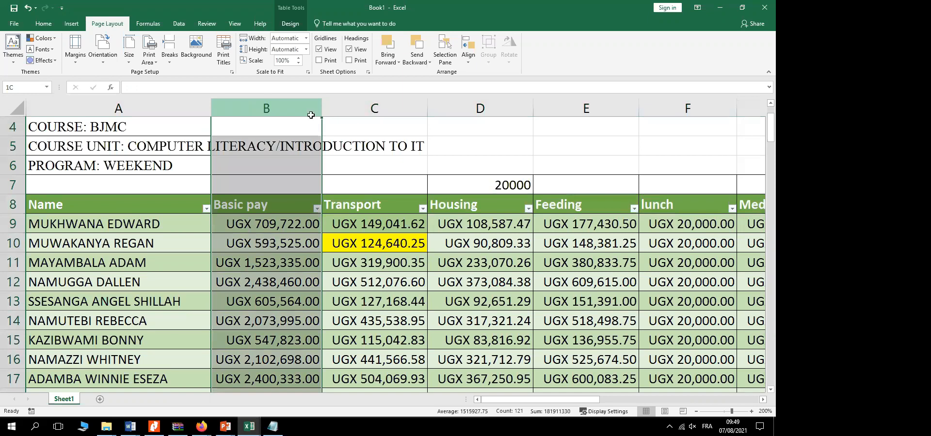
pyautogui.click(350, 111)
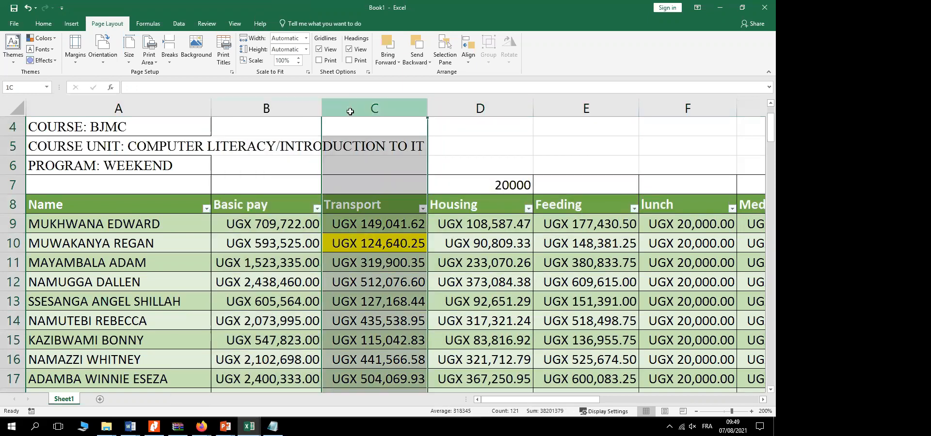
pyautogui.moveTo(357, 110); pyautogui.dragTo(729, 134)
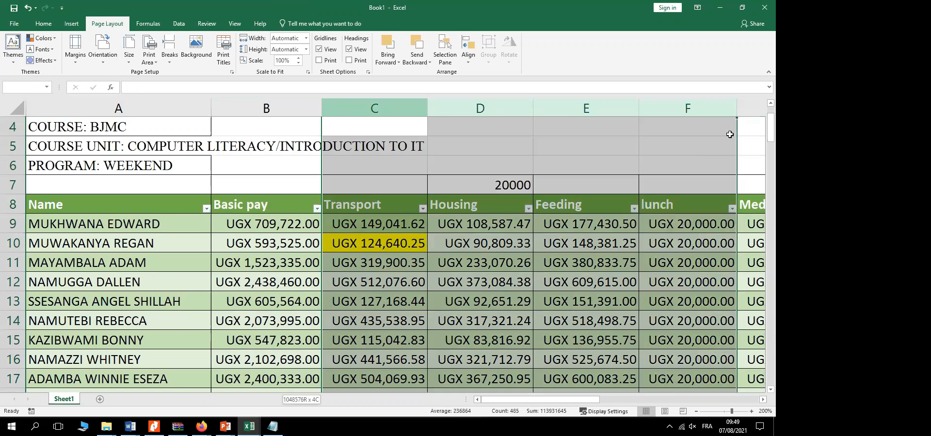
pyautogui.moveTo(730, 134); pyautogui.dragTo(69, 108)
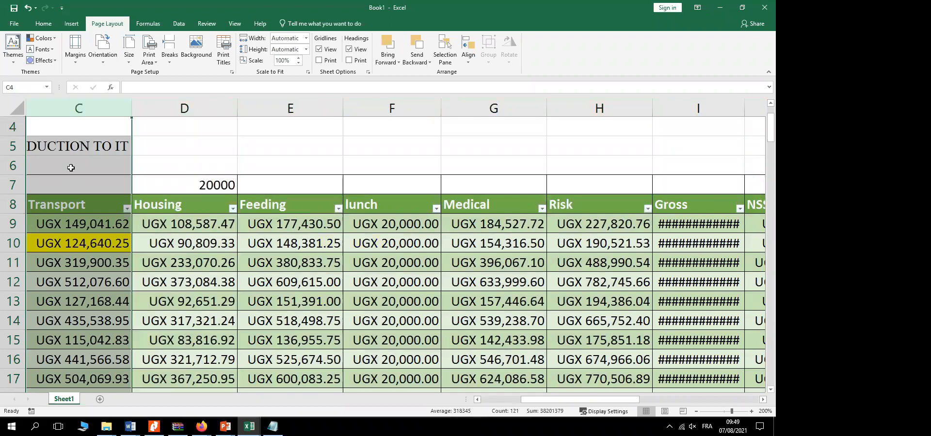
pyautogui.rightClick(61, 219)
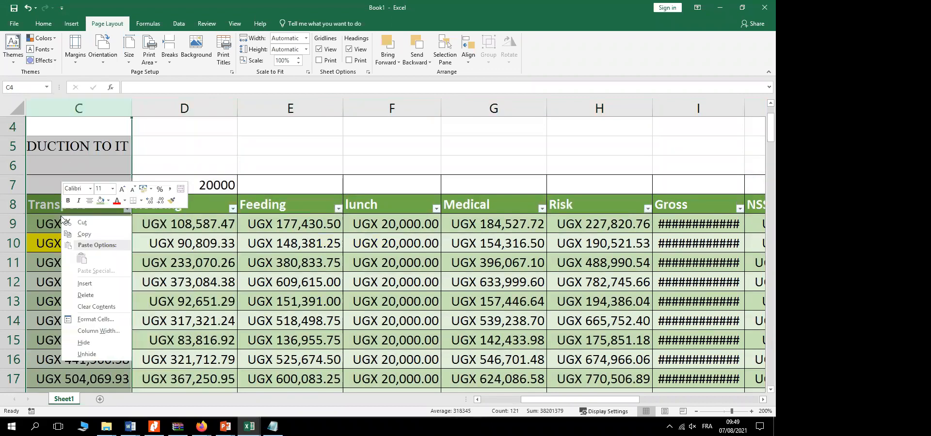
pyautogui.click(86, 342)
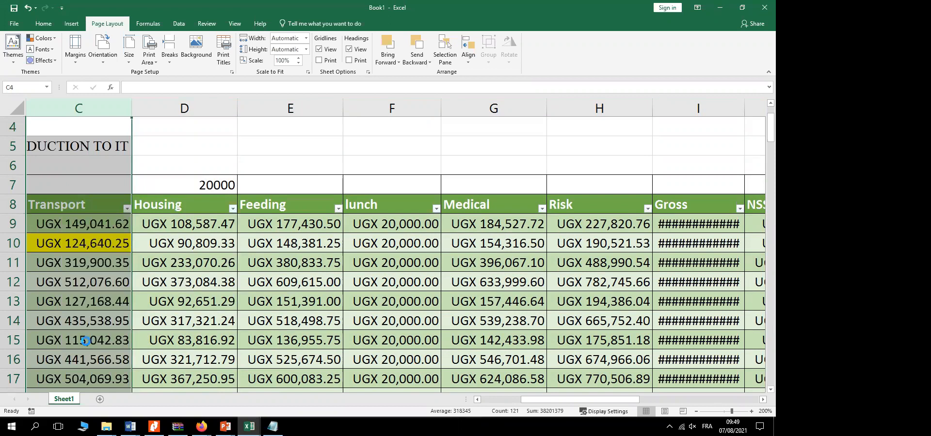
# - Hide columns D to K, from Housing through PAYE
pyautogui.click(477, 400)
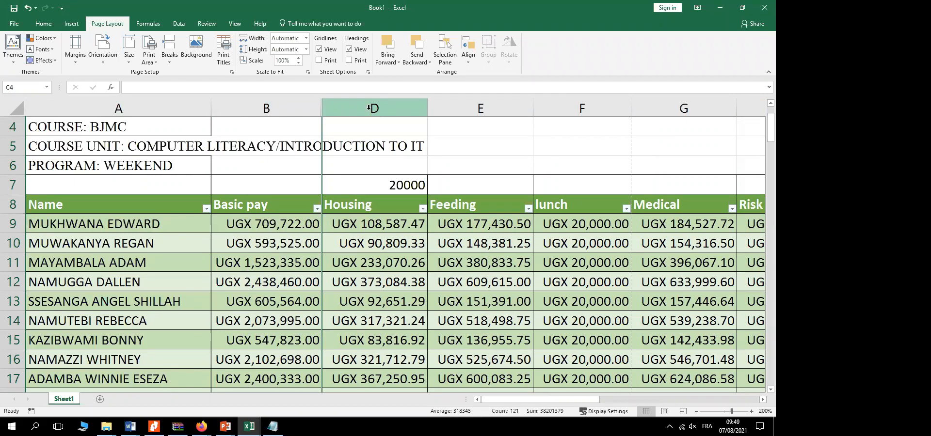
pyautogui.click(359, 106)
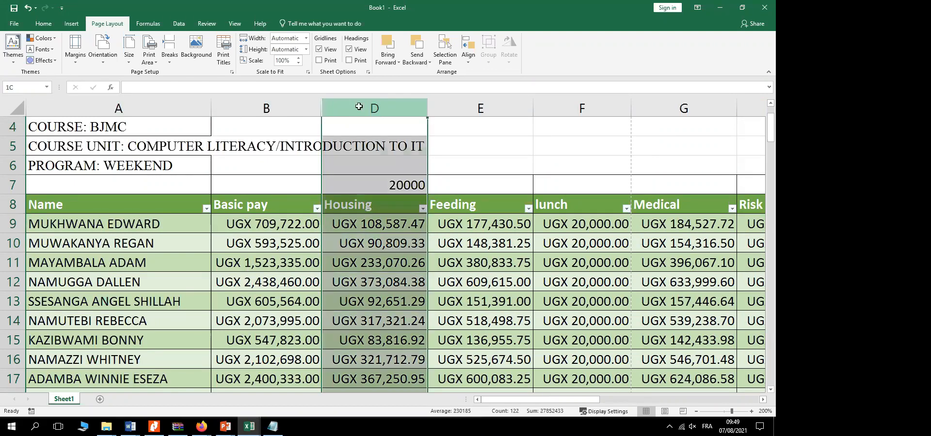
pyautogui.moveTo(359, 106); pyautogui.dragTo(734, 127)
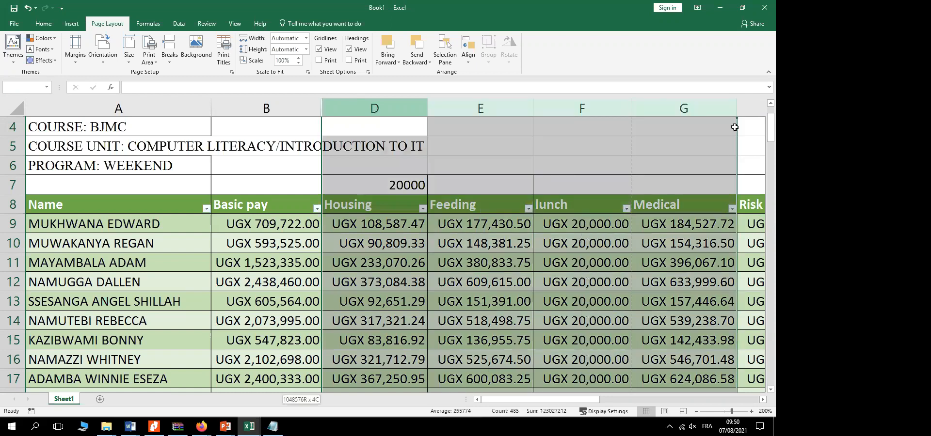
pyautogui.moveTo(734, 127); pyautogui.dragTo(671, 145)
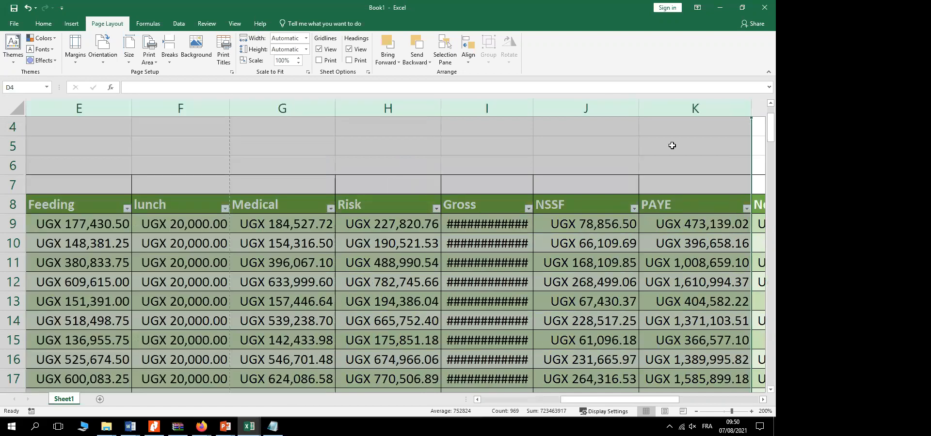
pyautogui.rightClick(419, 236)
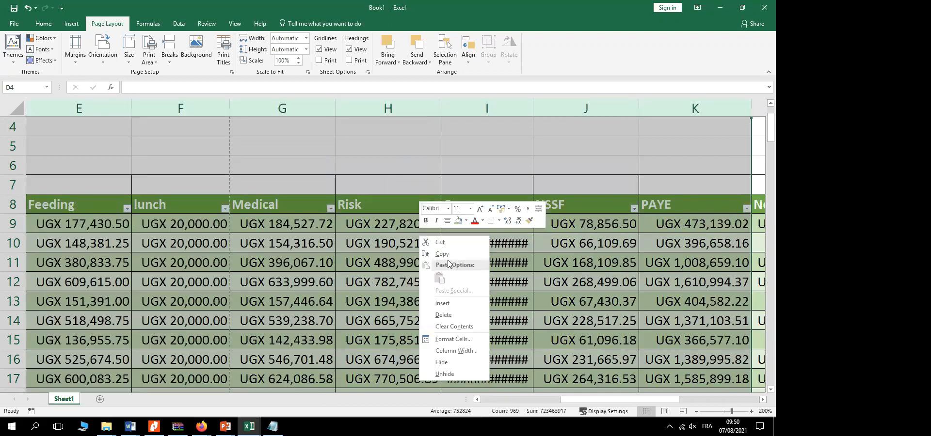
pyautogui.click(442, 363)
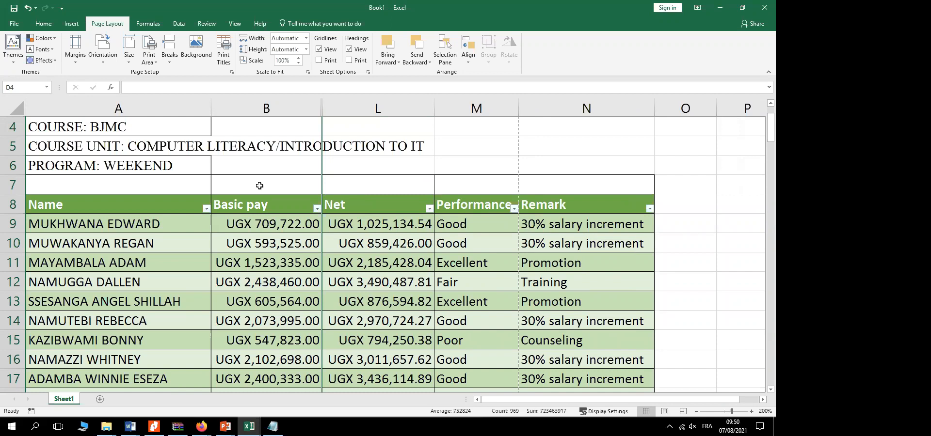
# - Try hiding the Basic pay column B and undo the hiding
pyautogui.click(251, 101)
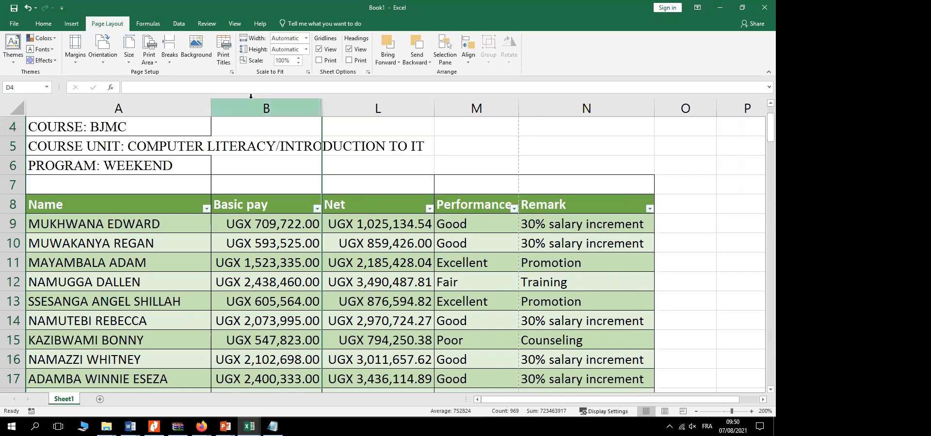
pyautogui.rightClick(251, 101)
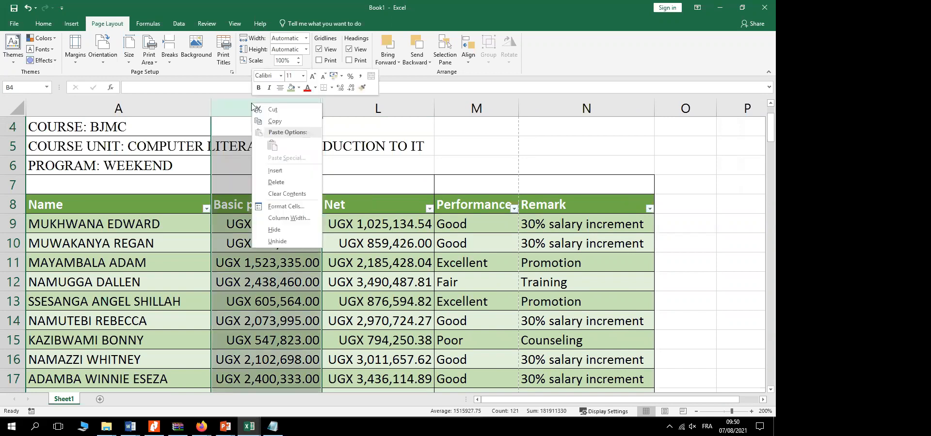
pyautogui.click(274, 230)
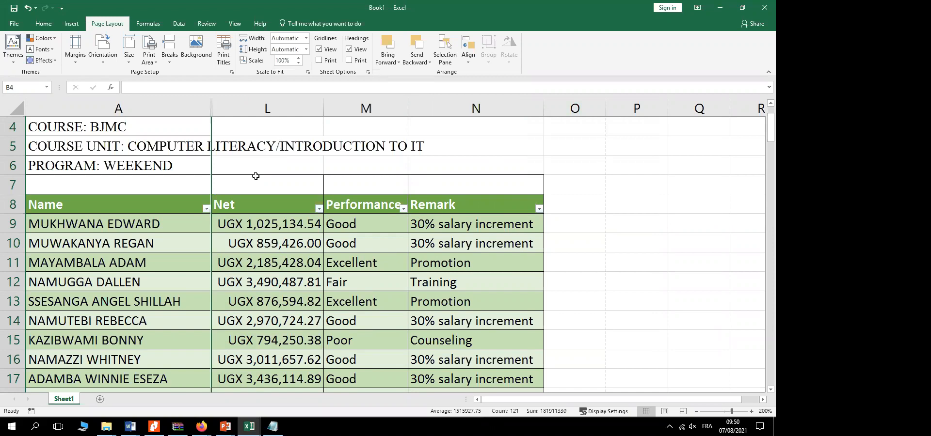
pyautogui.hotkey('ctrl', 'z')
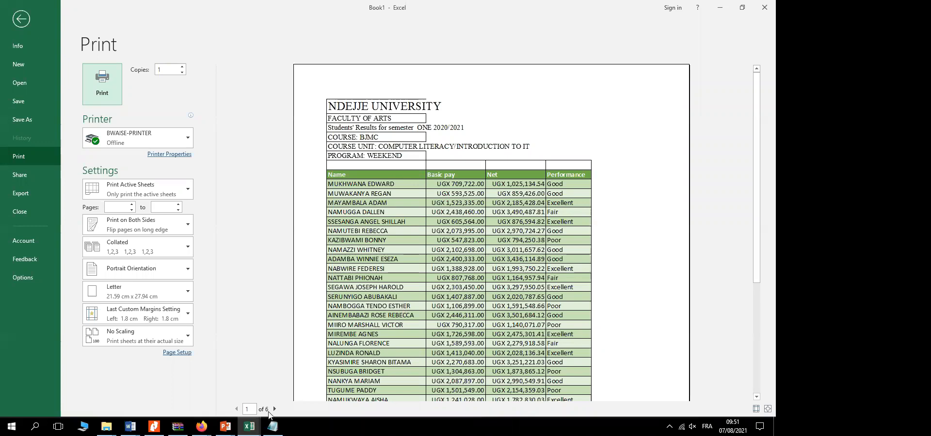
# - Leave the print preview, hide the Basic pay column B, and check the sheet in print preview again
pyautogui.click(20, 19)
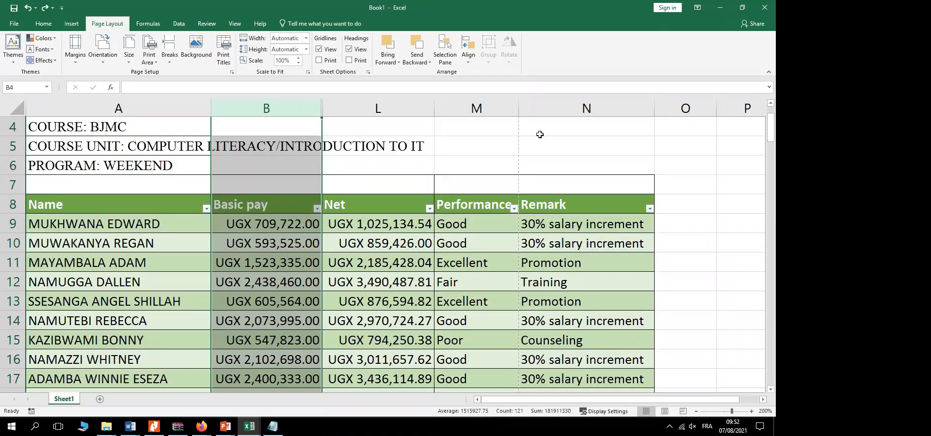
pyautogui.rightClick(270, 111)
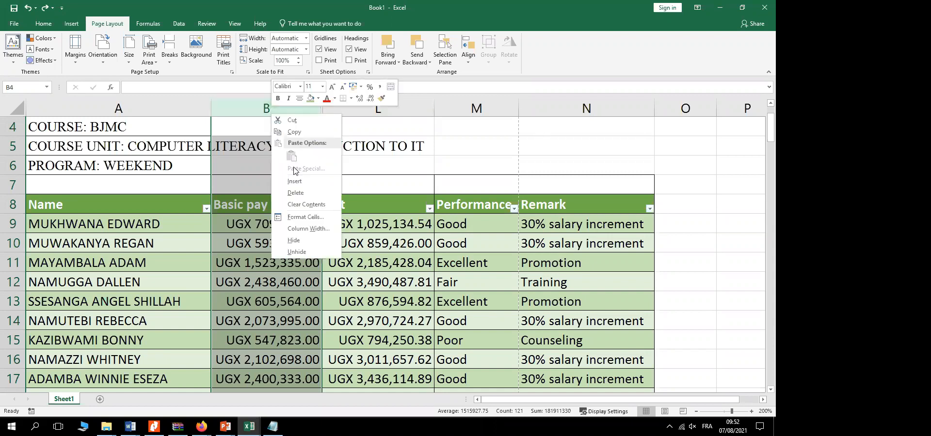
pyautogui.click(293, 238)
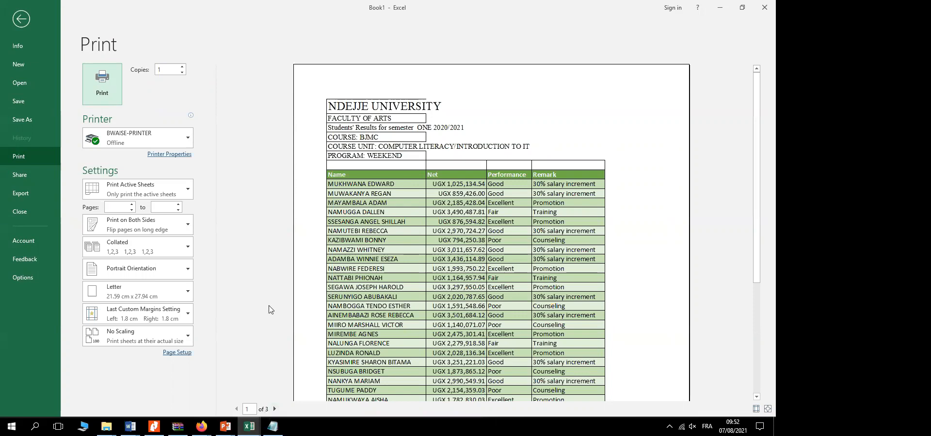
pyautogui.click(20, 20)
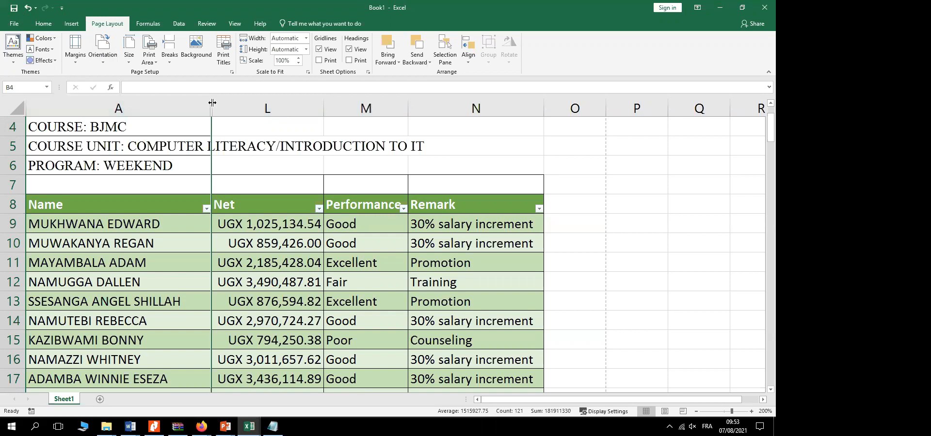
# - Unhide the PAYE column K and NSSF column J individually, and the remaining hidden columns B to I together
pyautogui.doubleClick(212, 103)
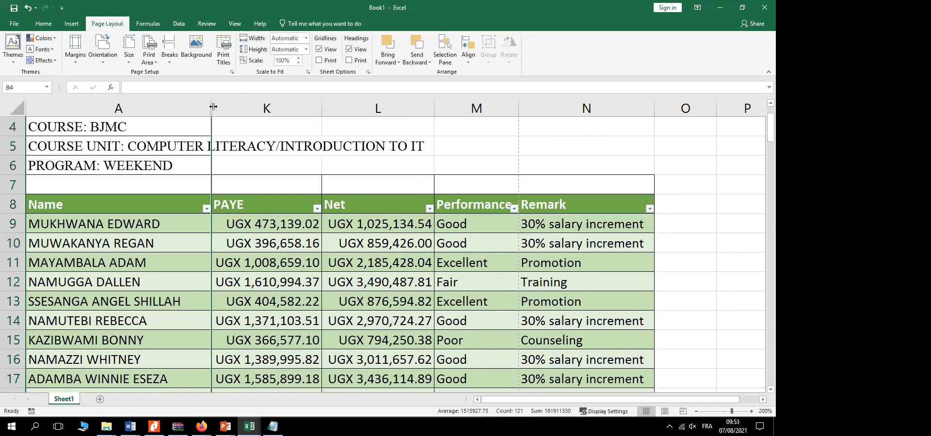
pyautogui.doubleClick(212, 106)
pyautogui.click(193, 103)
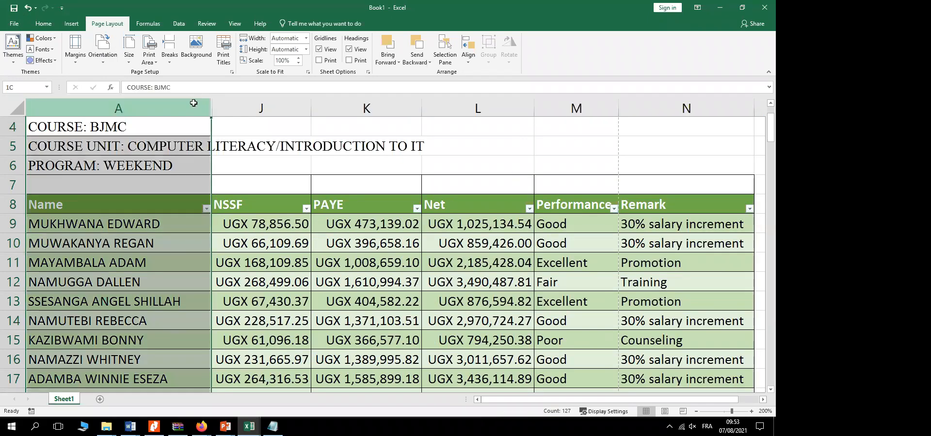
pyautogui.moveTo(193, 103); pyautogui.dragTo(247, 100)
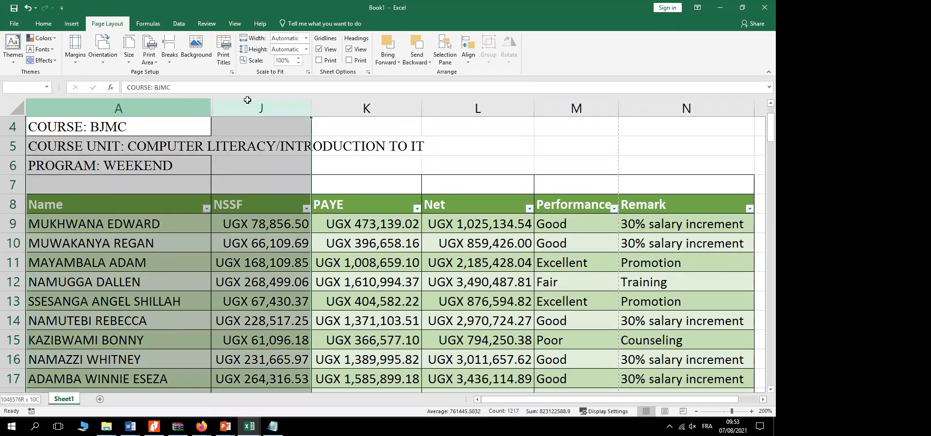
pyautogui.click(181, 104)
pyautogui.keyDown('ctrl'); pyautogui.click(248, 108); pyautogui.keyUp('ctrl')
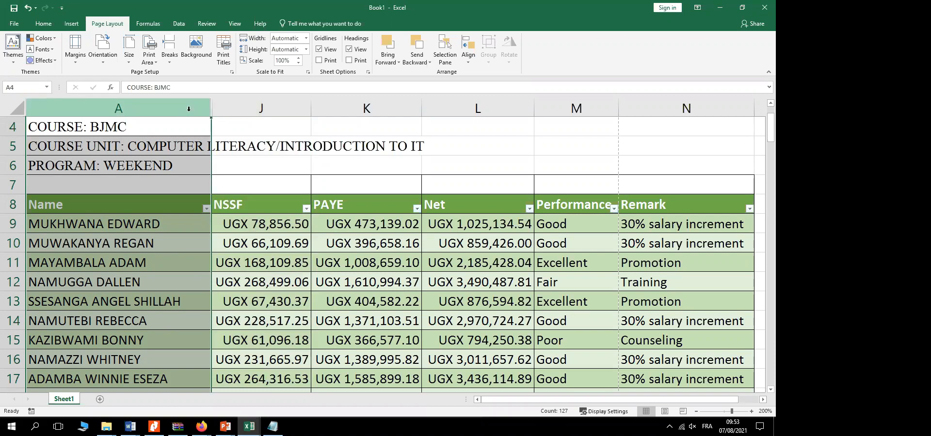
pyautogui.moveTo(195, 107); pyautogui.dragTo(242, 108)
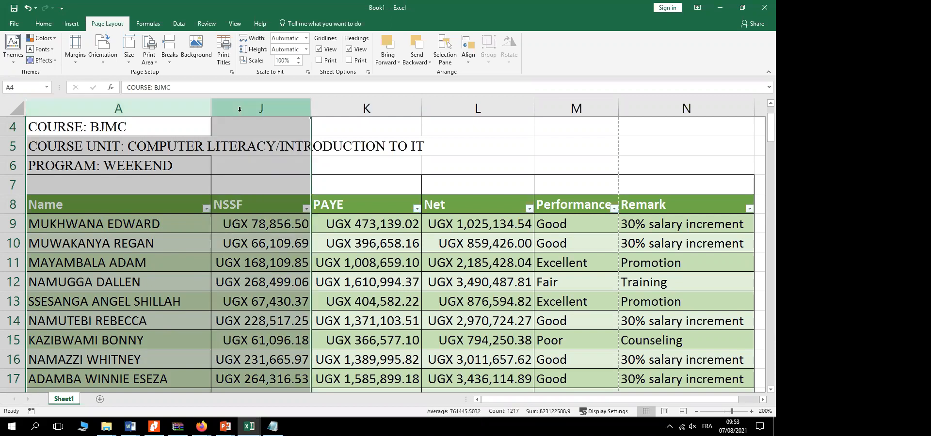
pyautogui.rightClick(243, 130)
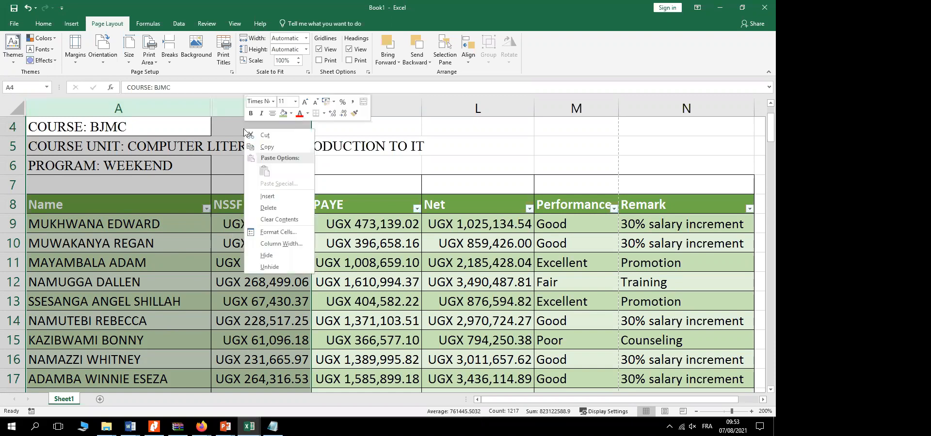
pyautogui.click(270, 266)
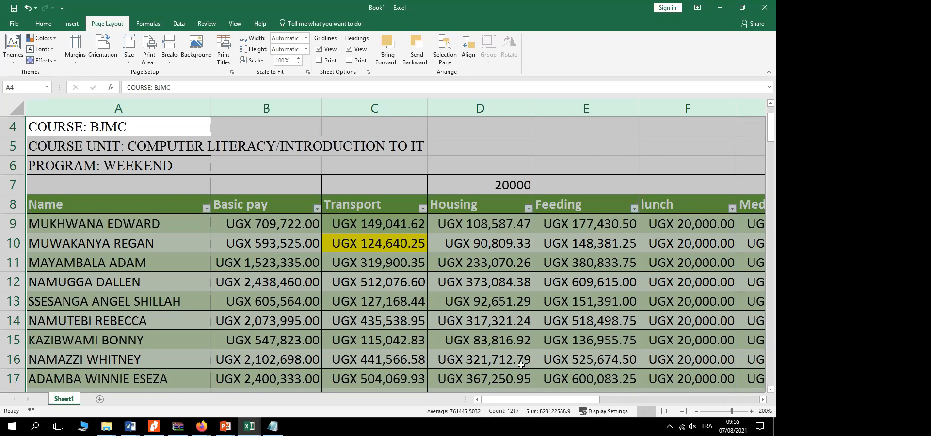
# - Switch the sheet through Normal and Page Layout views to Page Break Preview and examine the page divisions down to the last row
pyautogui.click(644, 411)
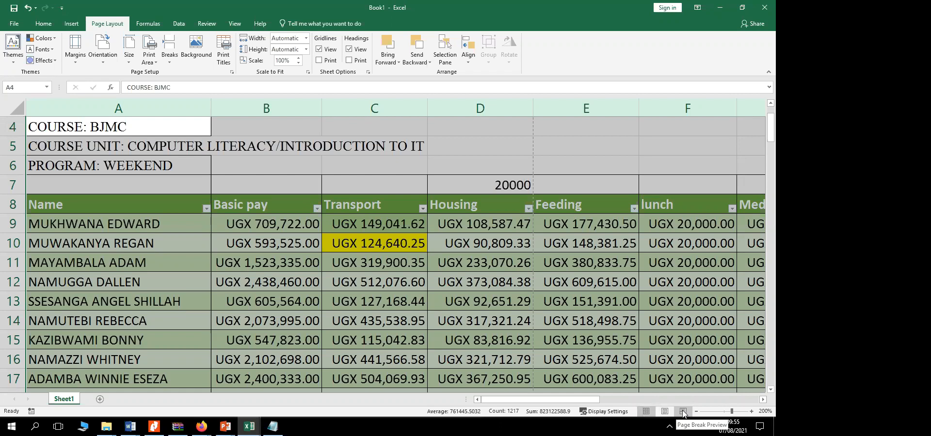
pyautogui.click(664, 412)
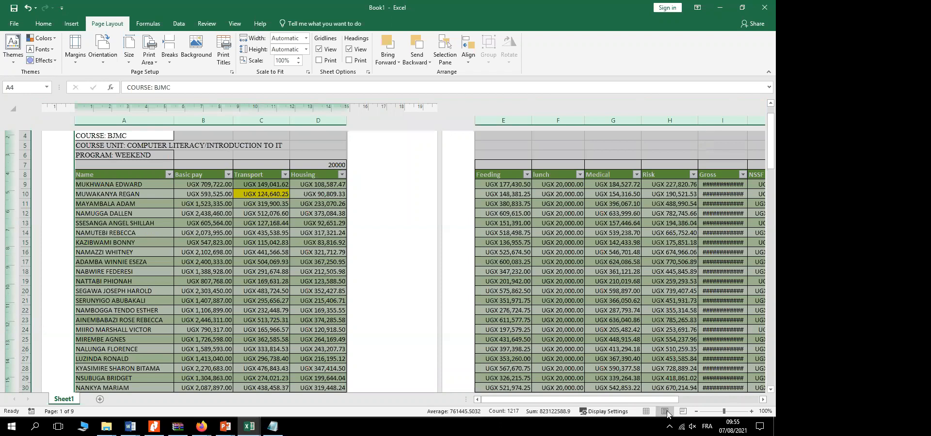
pyautogui.click(684, 411)
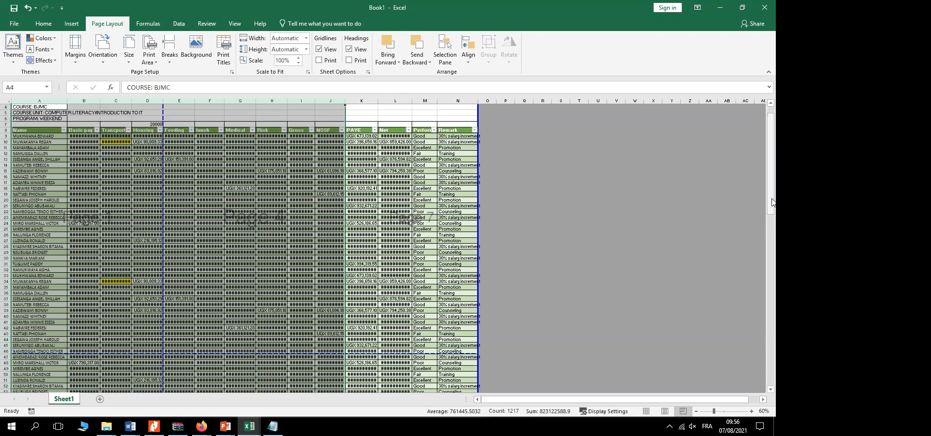
pyautogui.moveTo(772, 203); pyautogui.dragTo(769, 187)
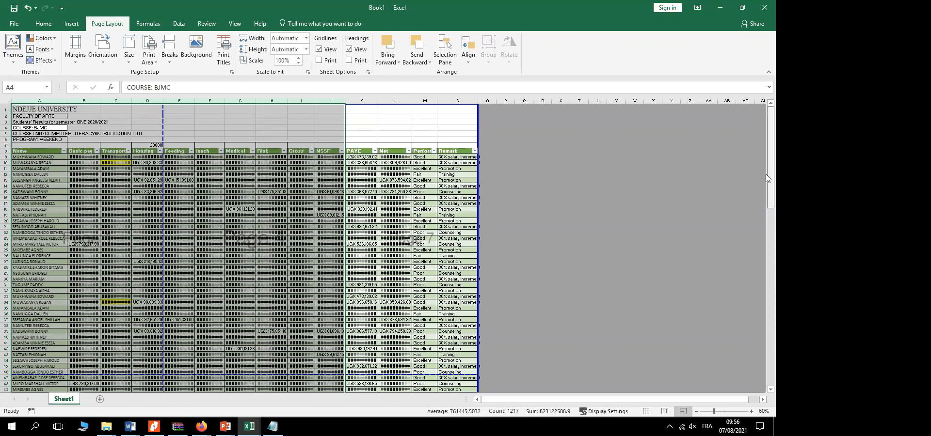
pyautogui.moveTo(768, 178); pyautogui.dragTo(770, 357)
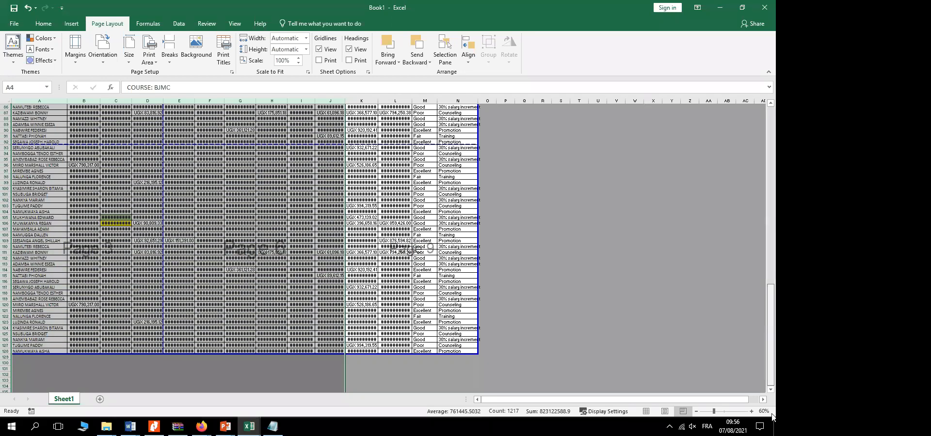
pyautogui.moveTo(772, 373); pyautogui.dragTo(775, 362)
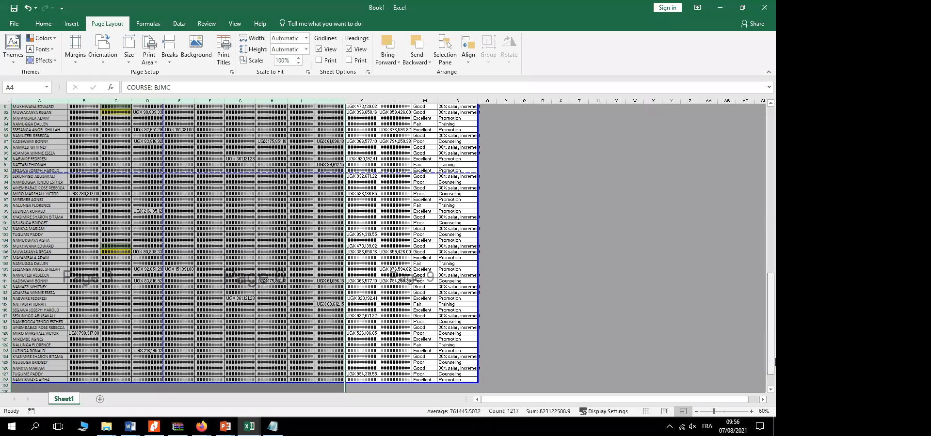
pyautogui.moveTo(775, 363); pyautogui.dragTo(772, 194)
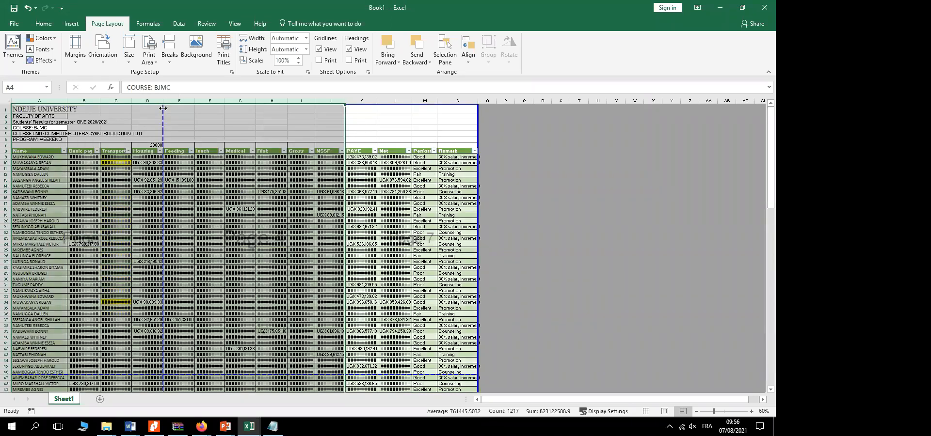
# - Move the vertical page break after Housing to after the Gross column, and on to the table's edge after Remark
pyautogui.moveTo(162, 108); pyautogui.dragTo(331, 111)
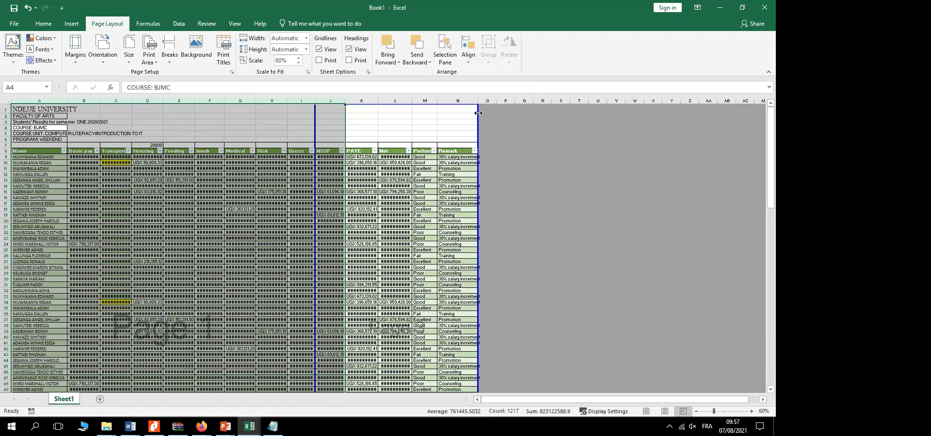
pyautogui.moveTo(315, 113); pyautogui.dragTo(478, 113)
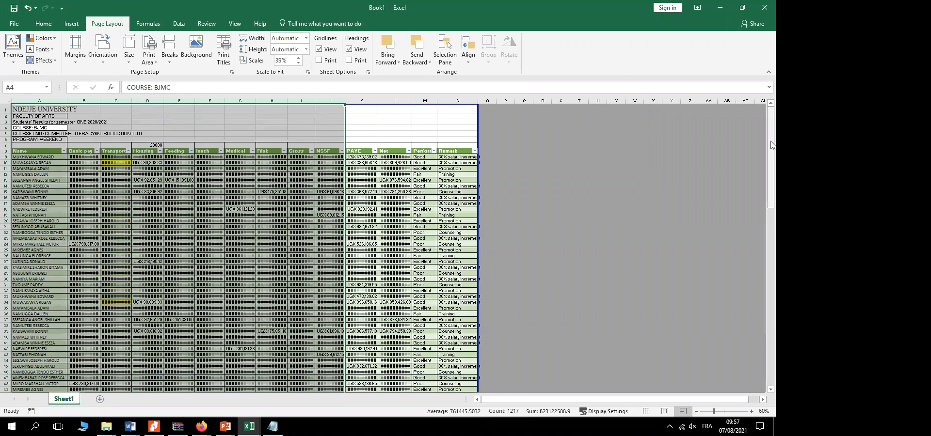
pyautogui.moveTo(771, 145); pyautogui.dragTo(772, 194)
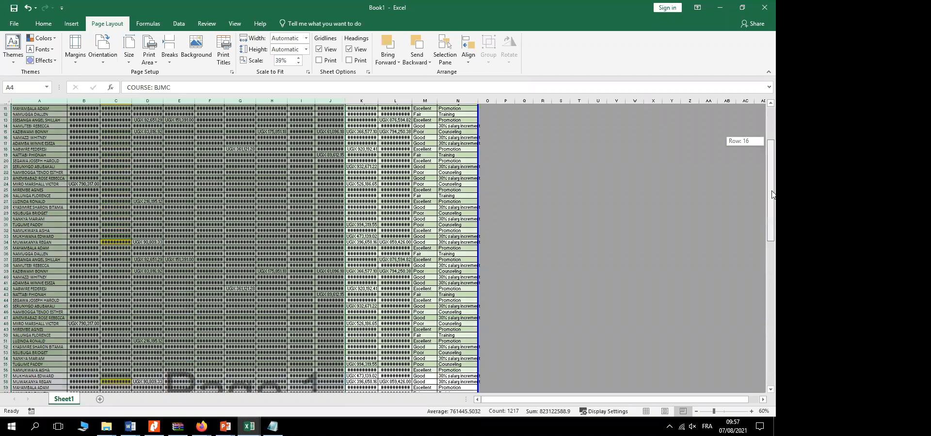
pyautogui.moveTo(772, 194); pyautogui.dragTo(773, 339)
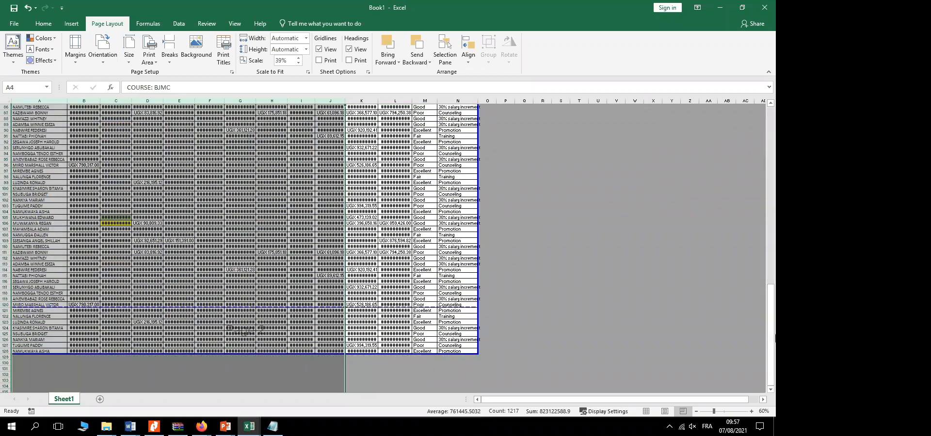
# - Undo both moves of the vertical page break
pyautogui.hotkey('ctrl', 'z')
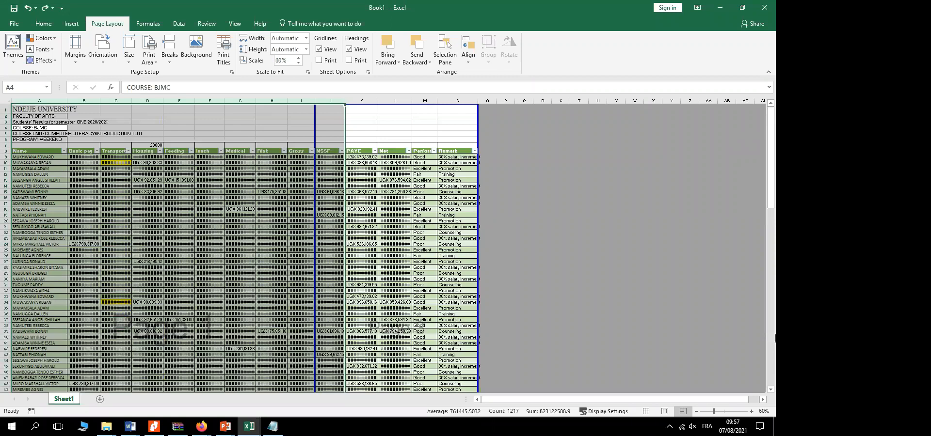
pyautogui.hotkey('ctrl', 'z')
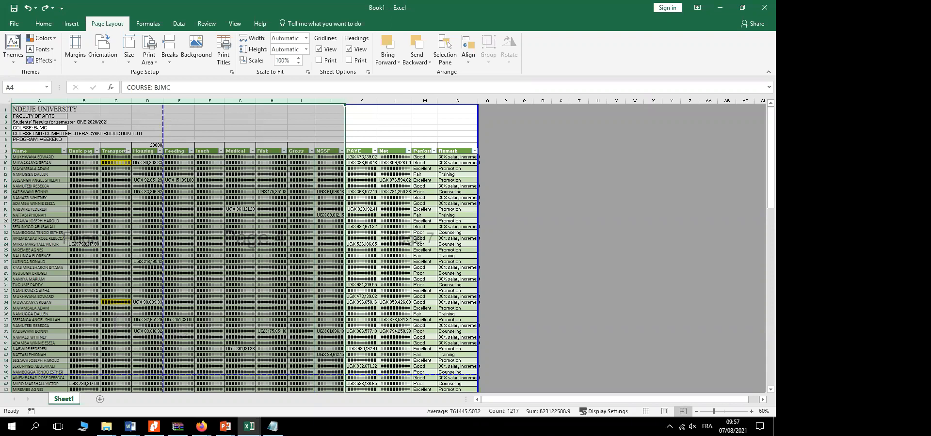
pyautogui.scroll(-10, 91, 199)
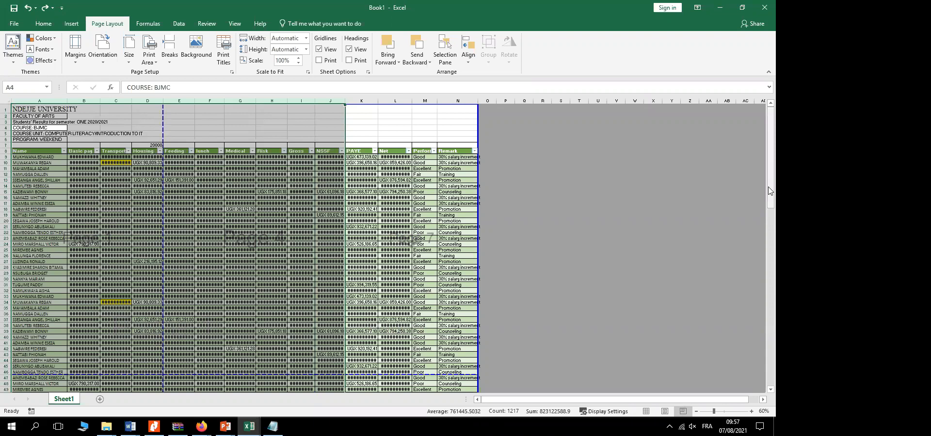
# - Check the page divisions further down the sheet, and move the vertical page break after Housing to the table's edge after Remark
pyautogui.moveTo(769, 190); pyautogui.dragTo(773, 279)
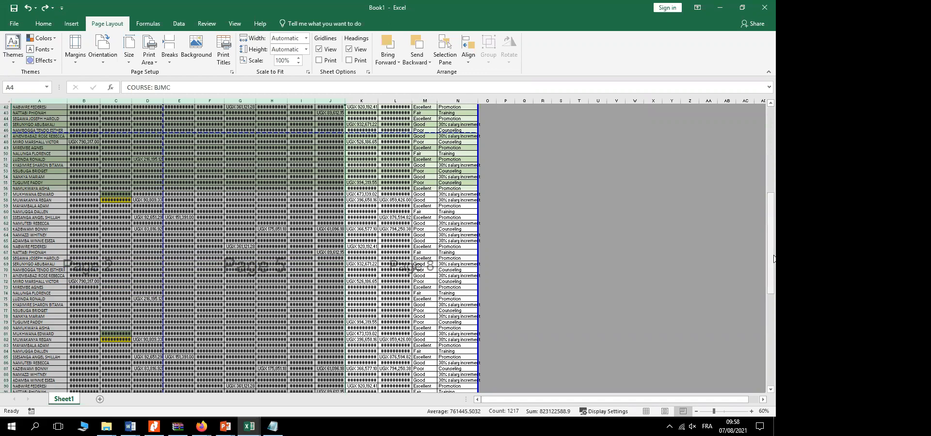
pyautogui.moveTo(773, 259); pyautogui.dragTo(760, 149)
pyautogui.moveTo(161, 111); pyautogui.dragTo(481, 117)
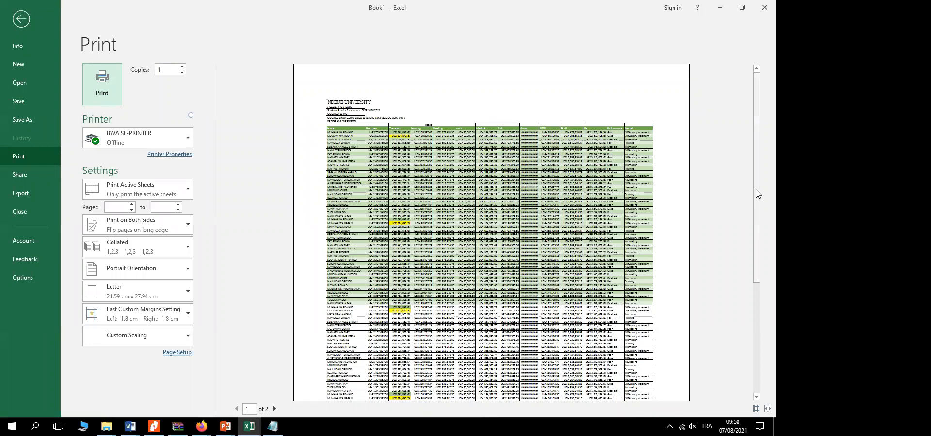
# - Examine the sheet's first page in the print preview from top to bottom, and return to the worksheet
pyautogui.moveTo(759, 194); pyautogui.dragTo(758, 275)
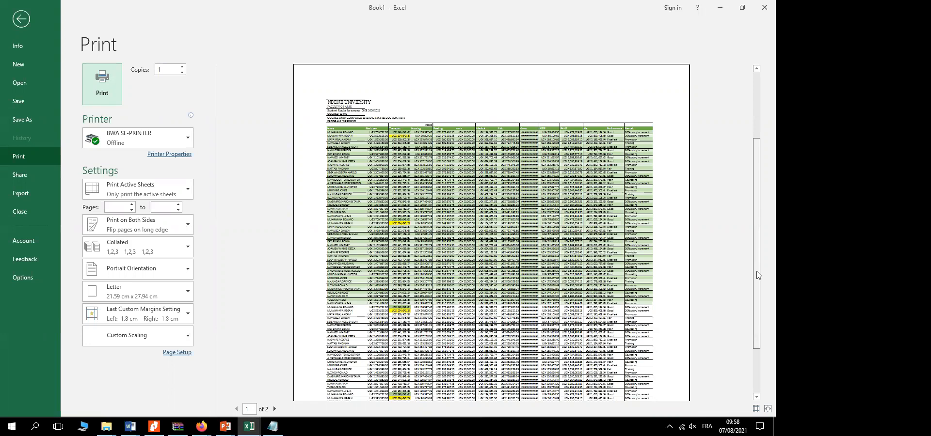
pyautogui.moveTo(759, 275); pyautogui.dragTo(742, 208)
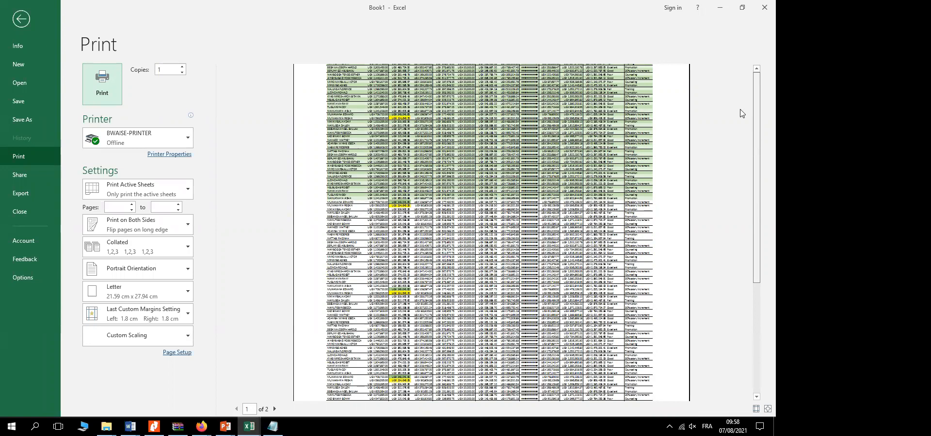
pyautogui.moveTo(748, 75); pyautogui.dragTo(753, 95)
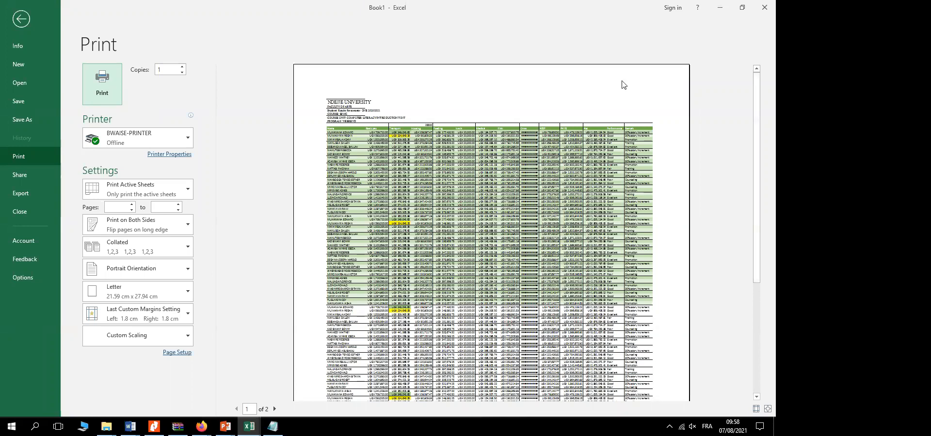
pyautogui.click(21, 19)
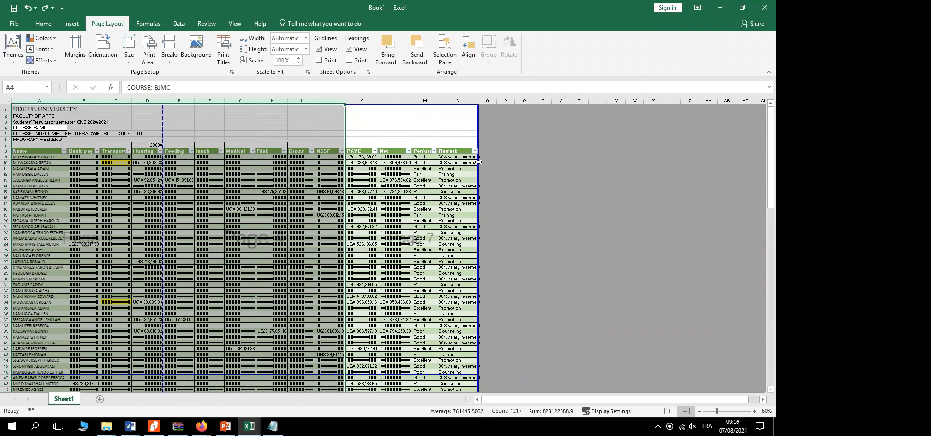
# - Switch the sheet from Page Break Preview back to Normal view and set the zoom to 150%
pyautogui.scroll(9, 478, 162)
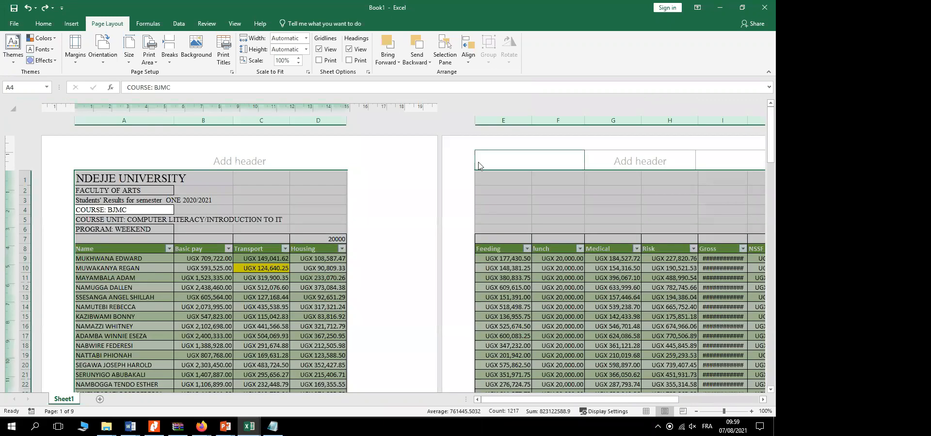
pyautogui.click(645, 411)
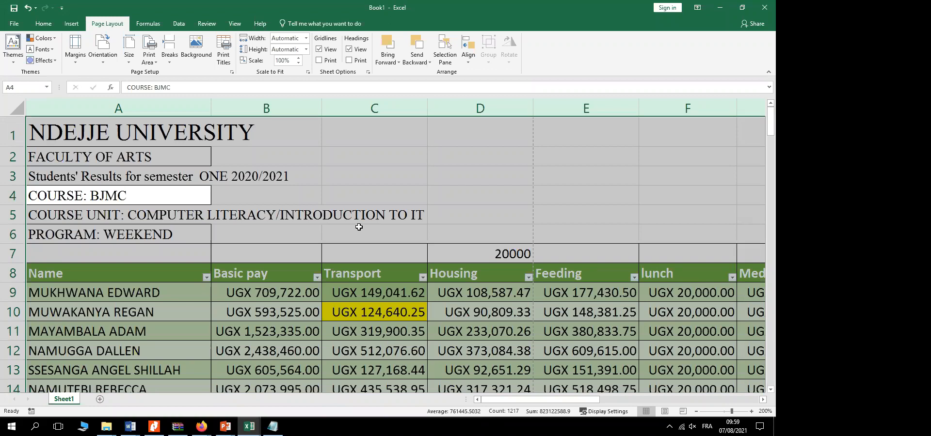
pyautogui.click(696, 412)
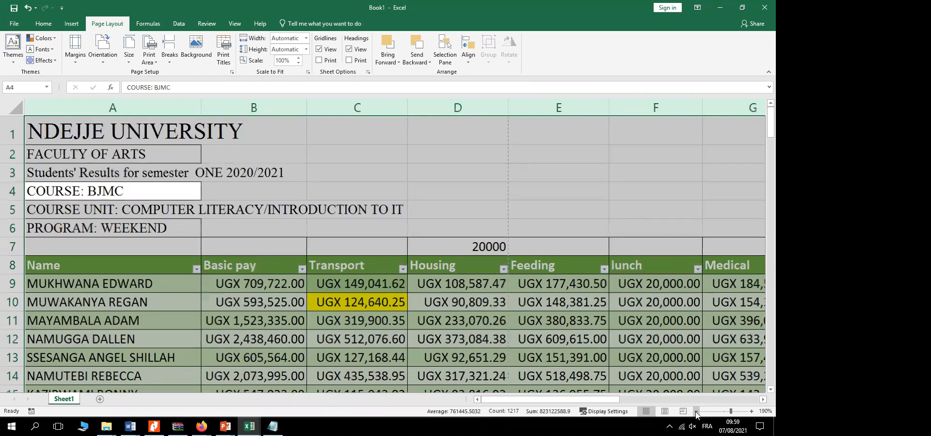
pyautogui.click(696, 412)
pyautogui.click(696, 412)
pyautogui.click(697, 412)
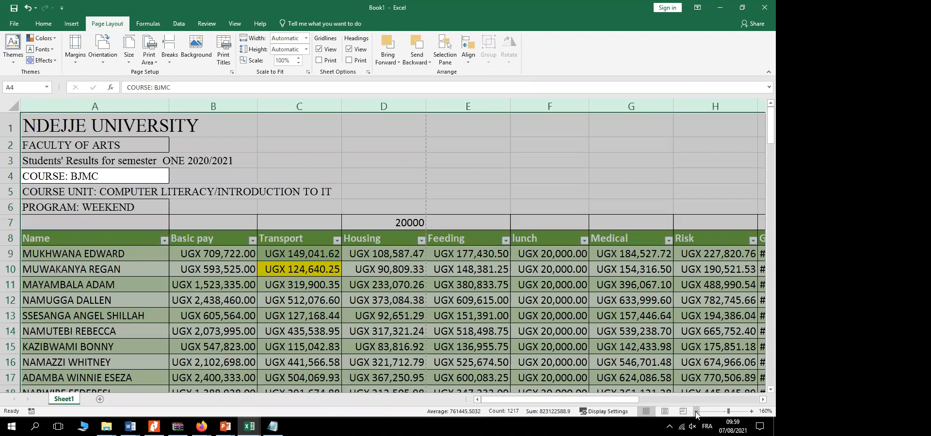
pyautogui.click(696, 412)
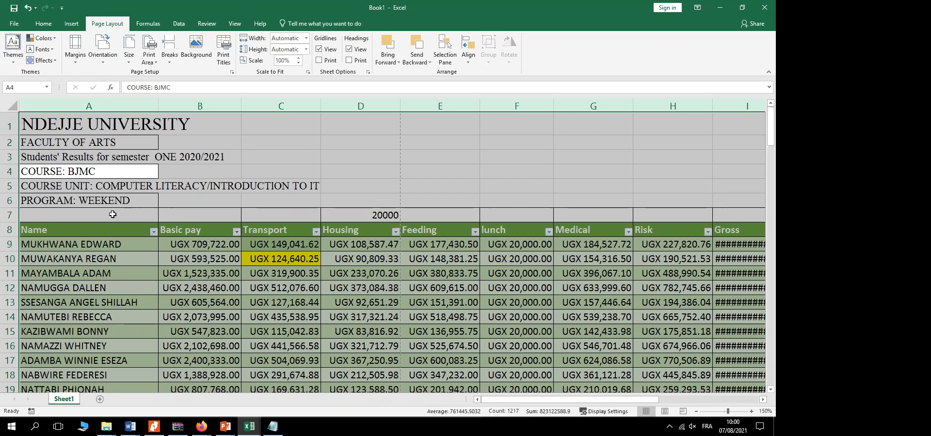
# - Examine the sort and filter options of the Name, Net and Remark columns, and close them without filtering
pyautogui.click(153, 232)
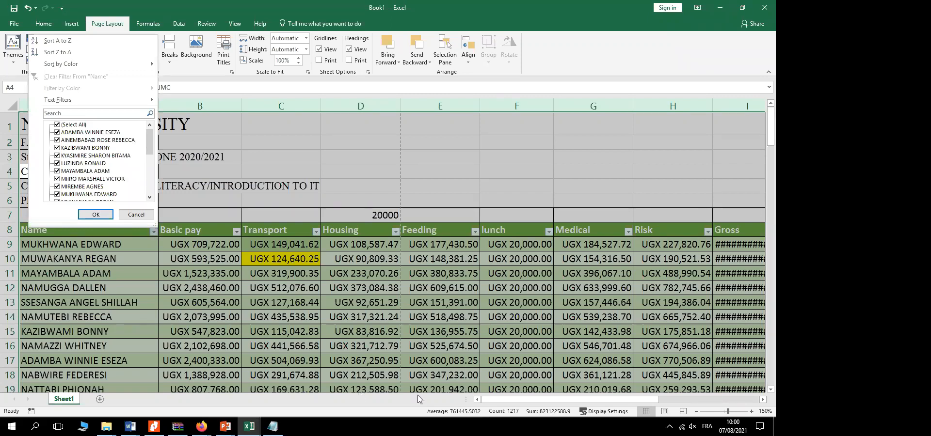
pyautogui.click(240, 231)
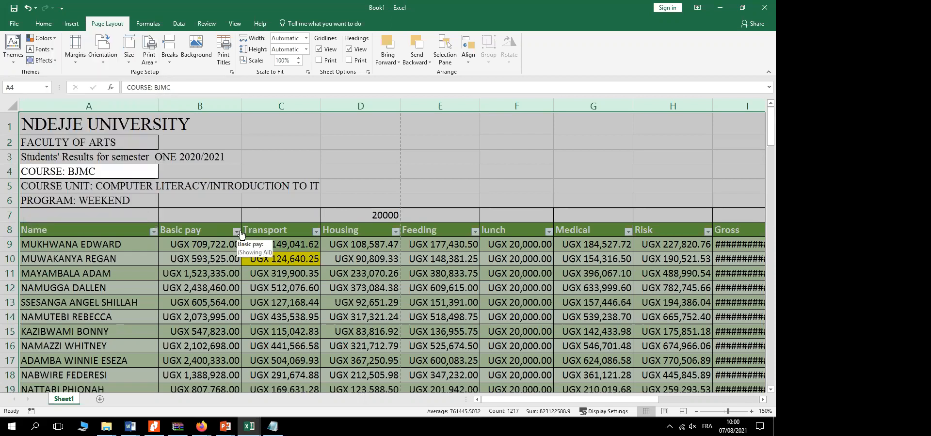
pyautogui.click(763, 402)
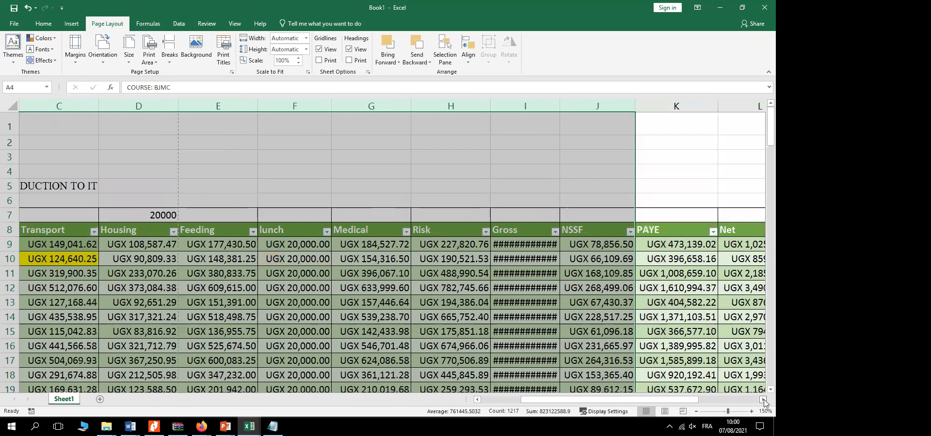
pyautogui.click(763, 402)
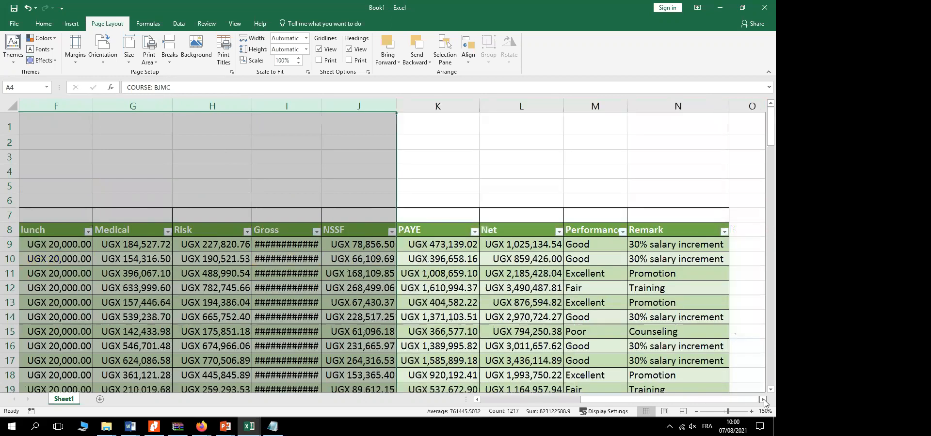
pyautogui.click(763, 401)
pyautogui.click(484, 232)
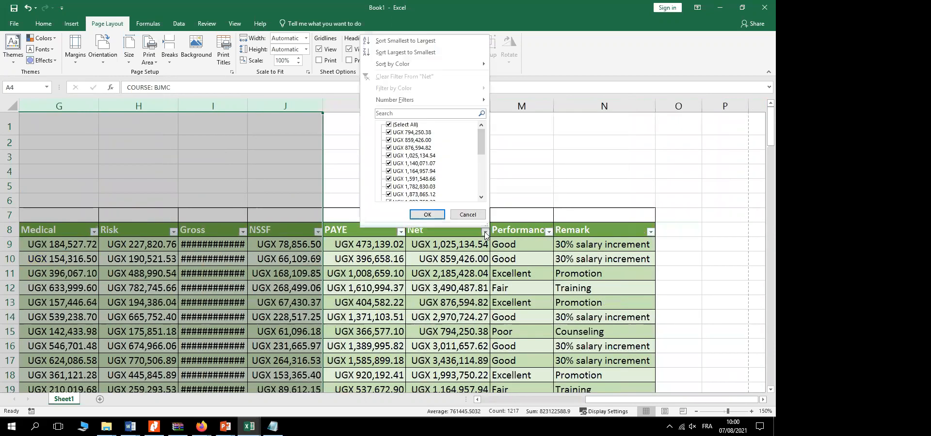
pyautogui.click(652, 235)
pyautogui.click(650, 232)
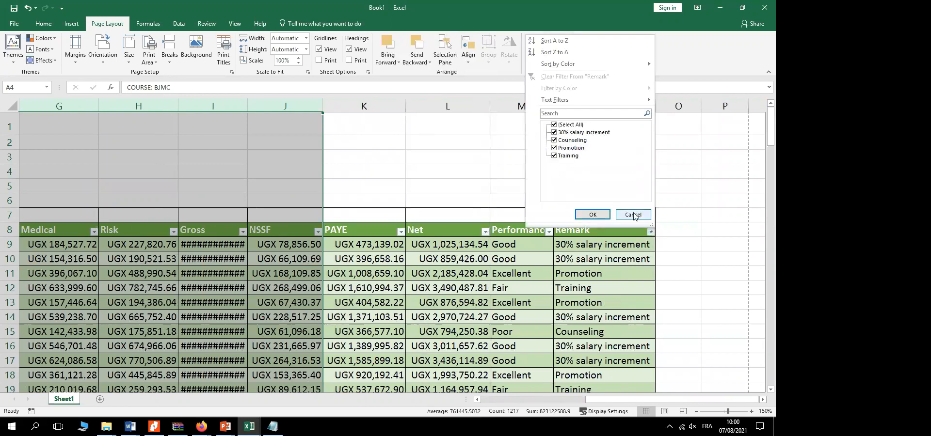
pyautogui.click(21, 228)
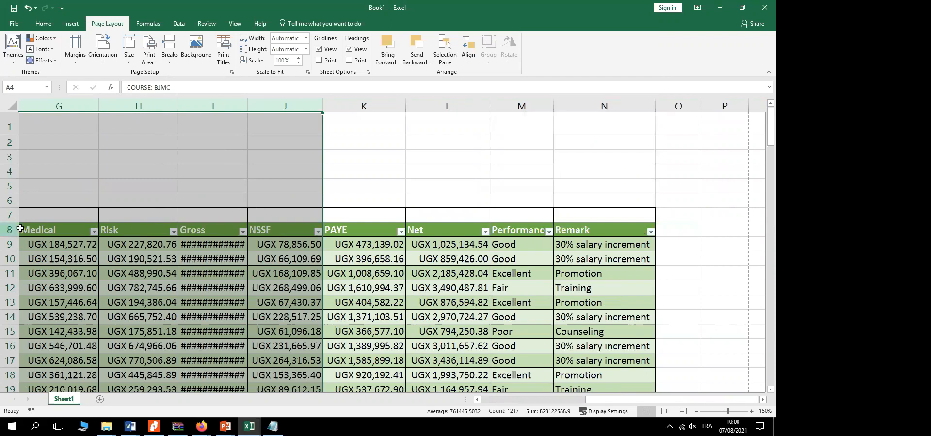
# - Select the payroll table's header row 8 and open the Format as Table styles
pyautogui.click(20, 229)
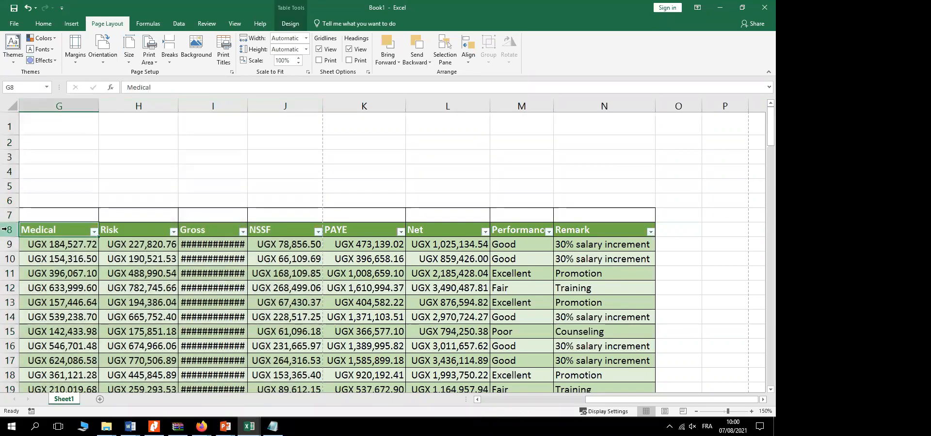
pyautogui.moveTo(4, 228); pyautogui.dragTo(559, 224)
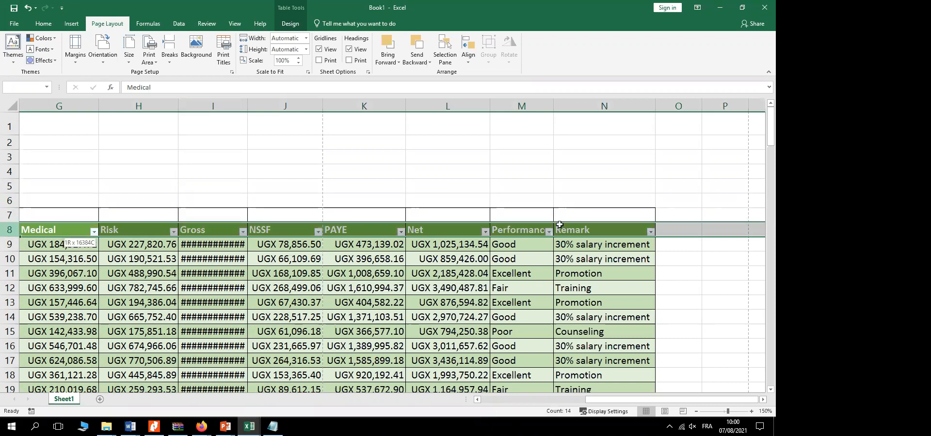
pyautogui.click(42, 25)
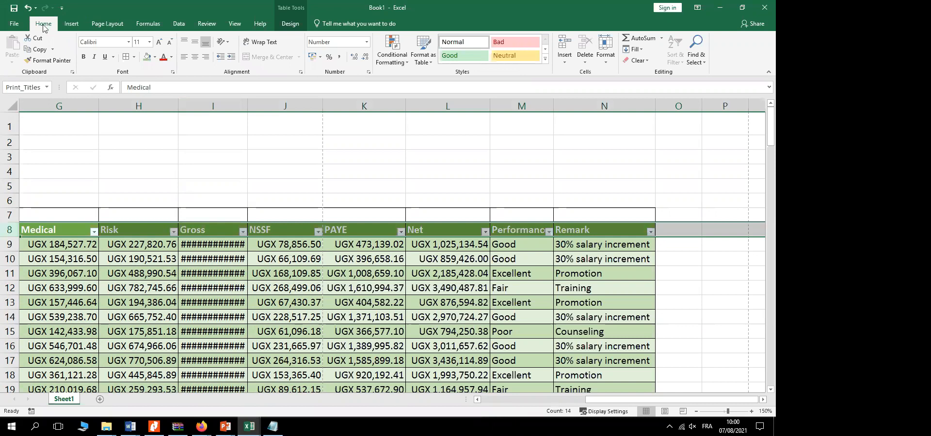
pyautogui.click(435, 61)
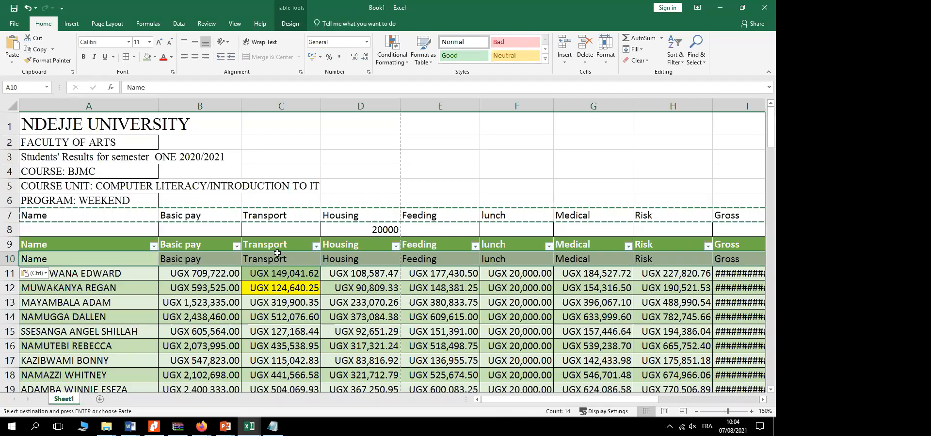
# - Select the copied headers in row 10 from Name to Remark, and turn off the table's filter
pyautogui.click(48, 259)
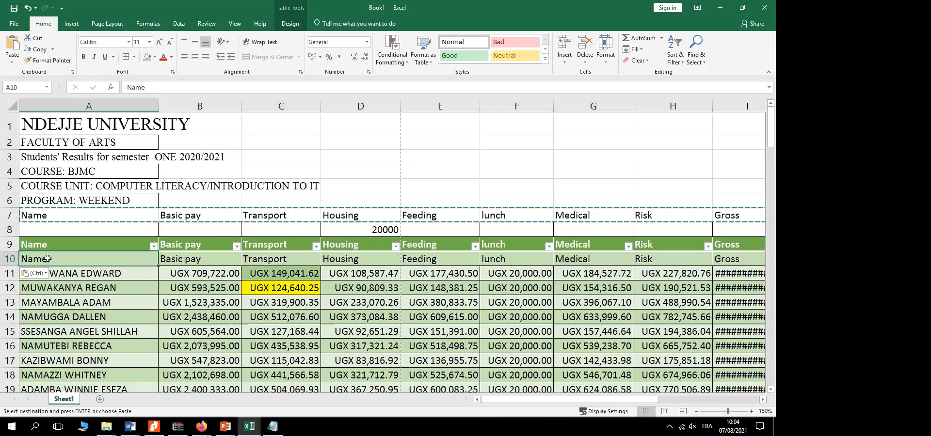
pyautogui.moveTo(103, 263); pyautogui.dragTo(753, 255)
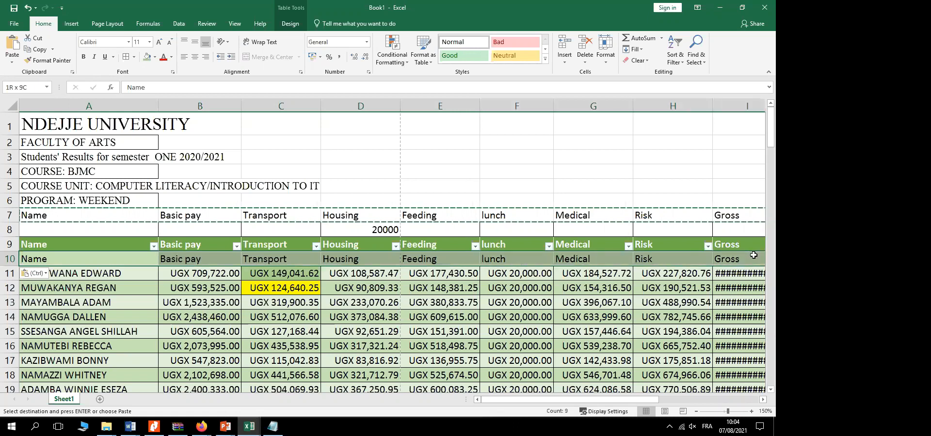
pyautogui.moveTo(753, 255); pyautogui.dragTo(661, 260)
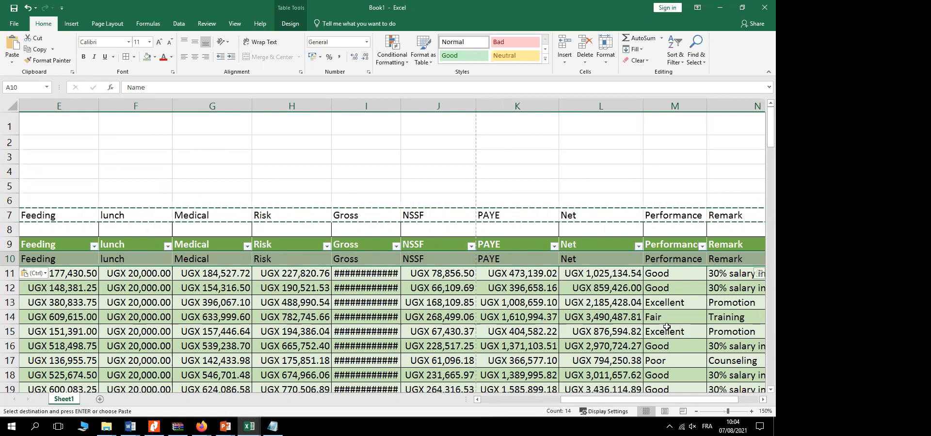
pyautogui.click(134, 259)
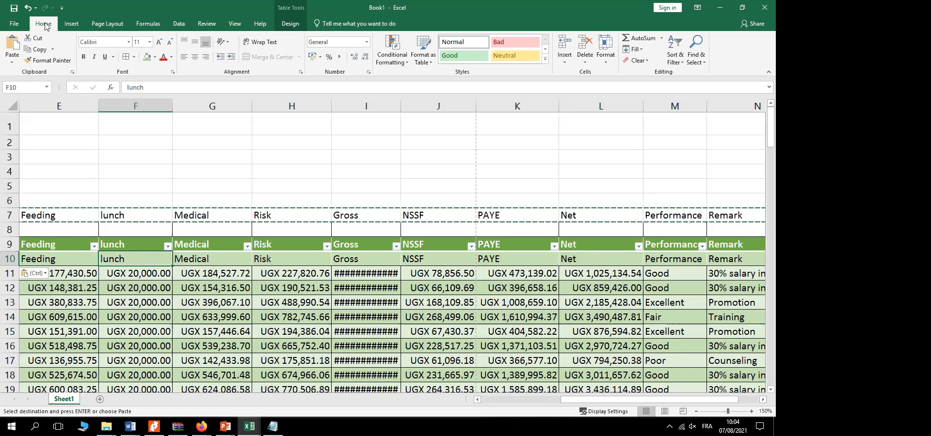
pyautogui.click(683, 59)
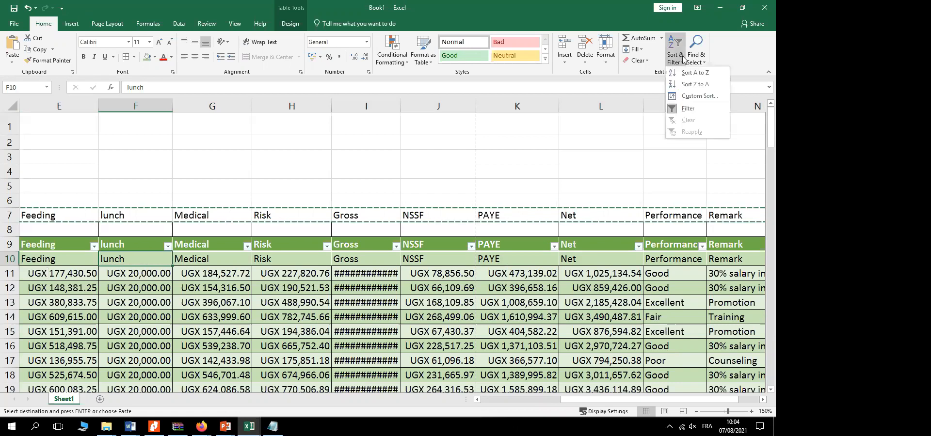
pyautogui.click(688, 110)
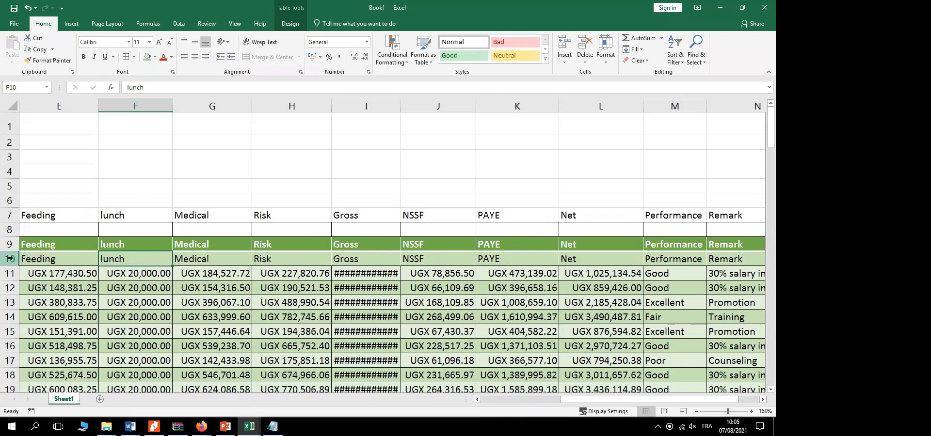
# - Turn the payroll table's filter on again with the Risk cell of row 10 selected
pyautogui.click(10, 258)
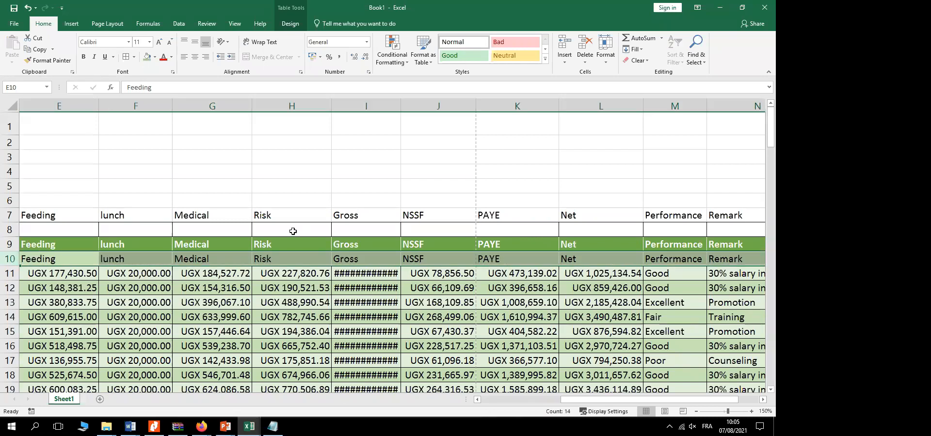
pyautogui.click(263, 260)
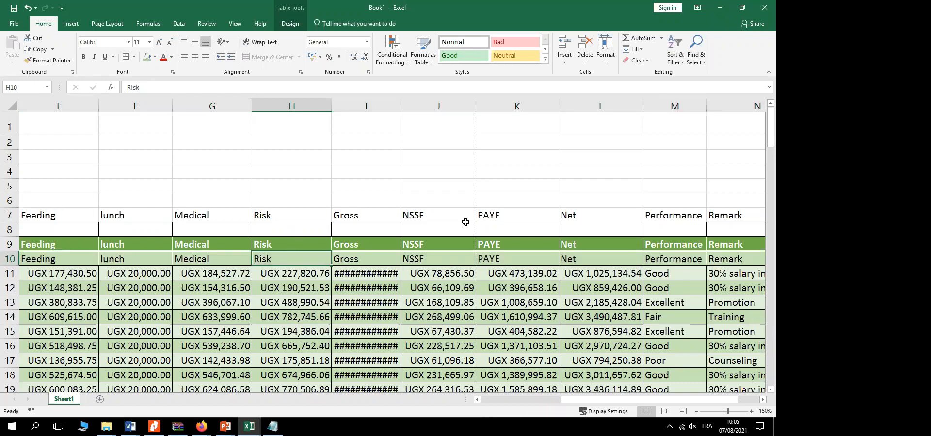
pyautogui.click(3, 259)
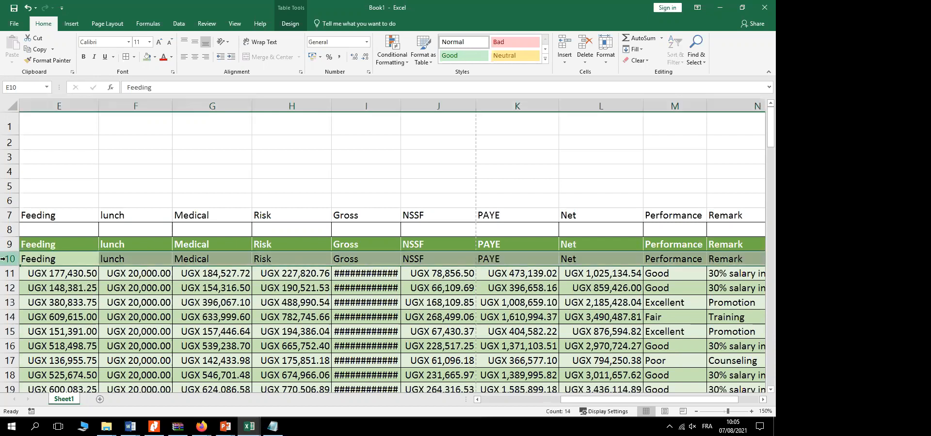
pyautogui.click(276, 261)
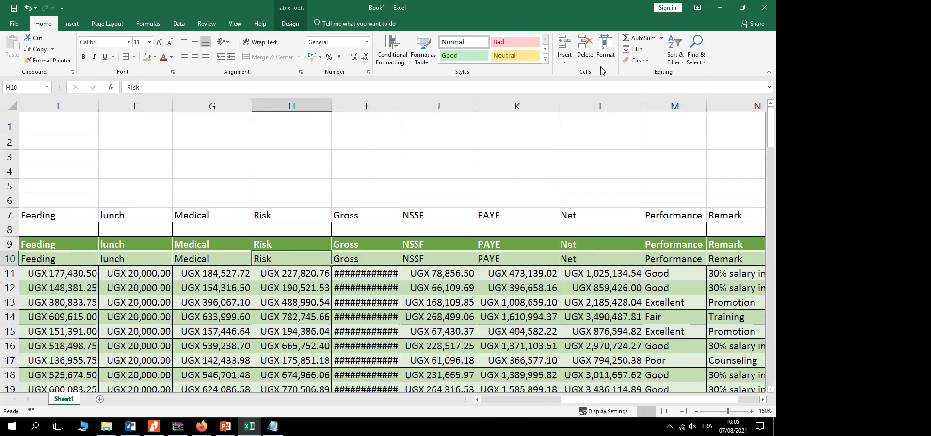
pyautogui.click(682, 60)
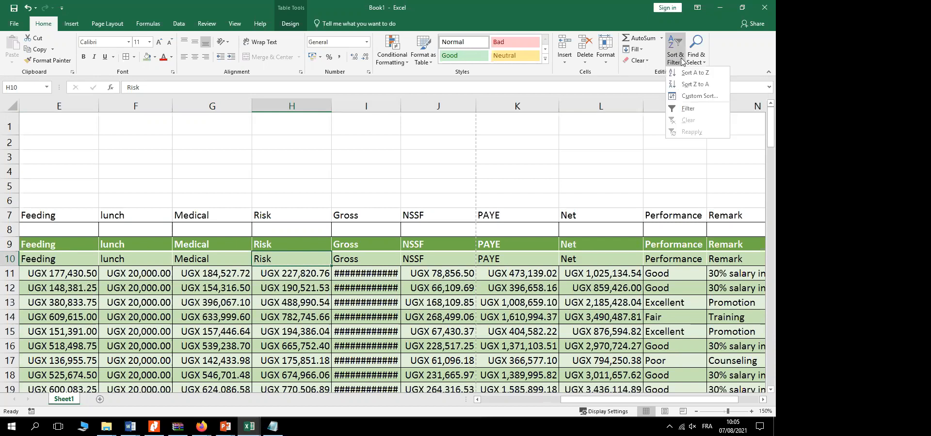
pyautogui.click(686, 108)
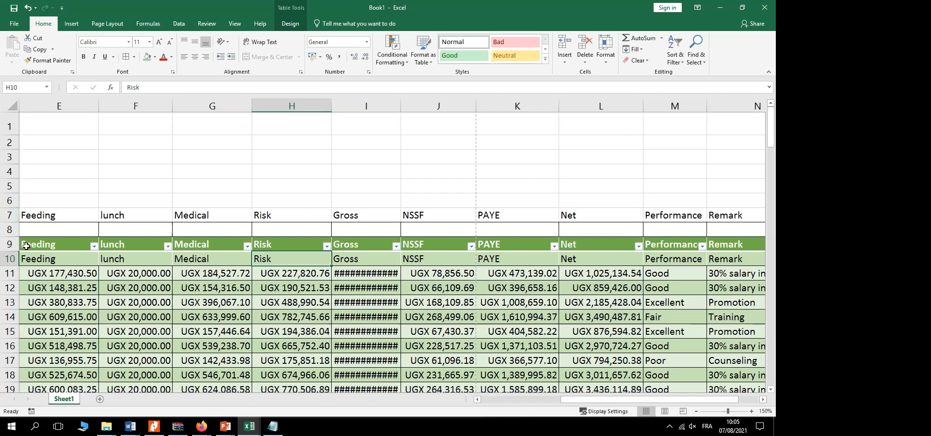
# - Delete the copied header row 7 and the duplicate header row directly below the payroll table's green header
pyautogui.click(10, 215)
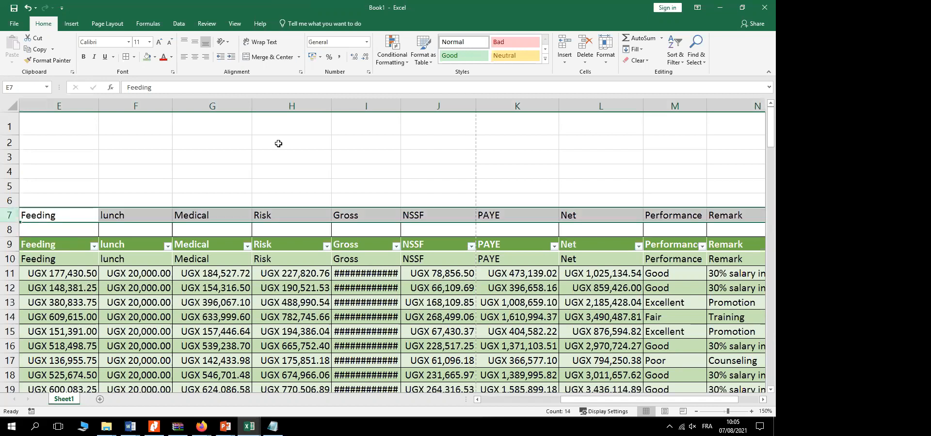
pyautogui.hotkey('ctrl', '-')
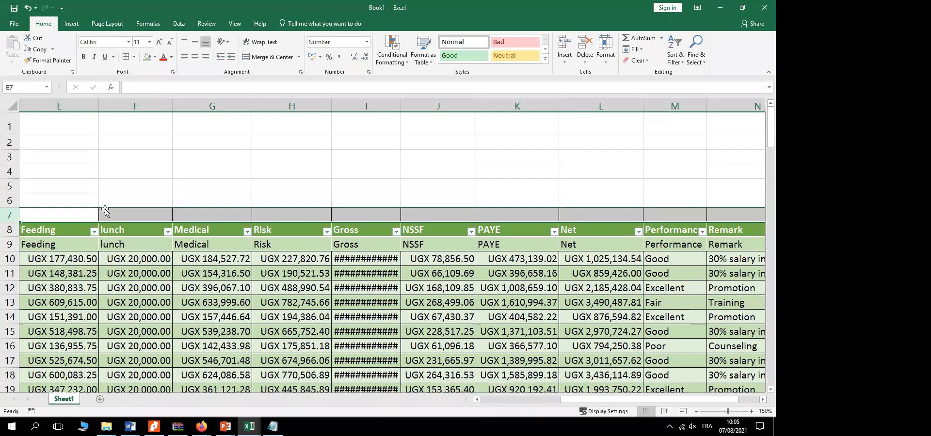
pyautogui.click(8, 243)
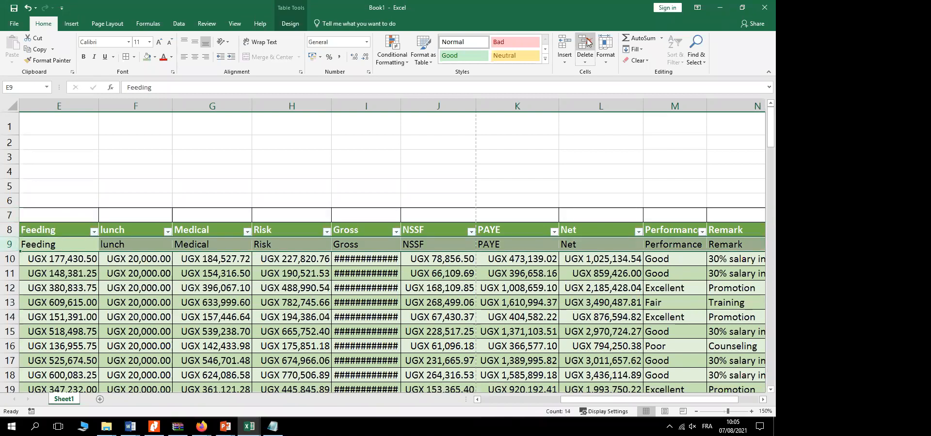
pyautogui.click(588, 43)
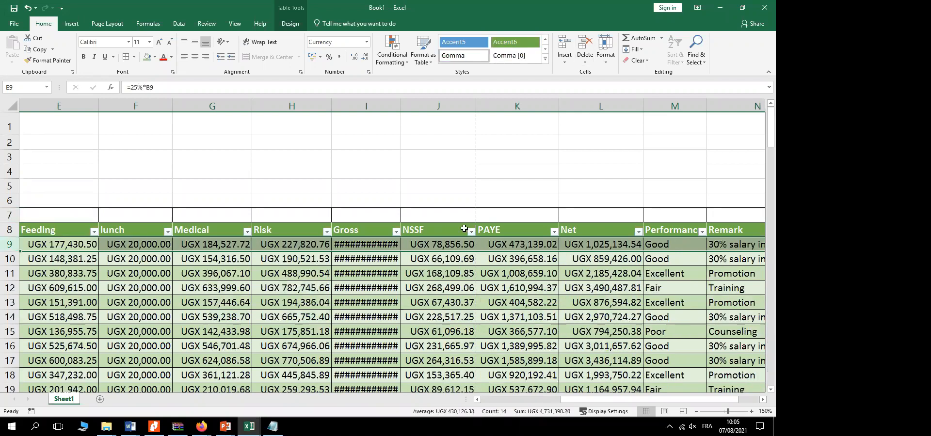
# - Turn the payroll table's filter off and on again with the Gross header selected
pyautogui.click(361, 230)
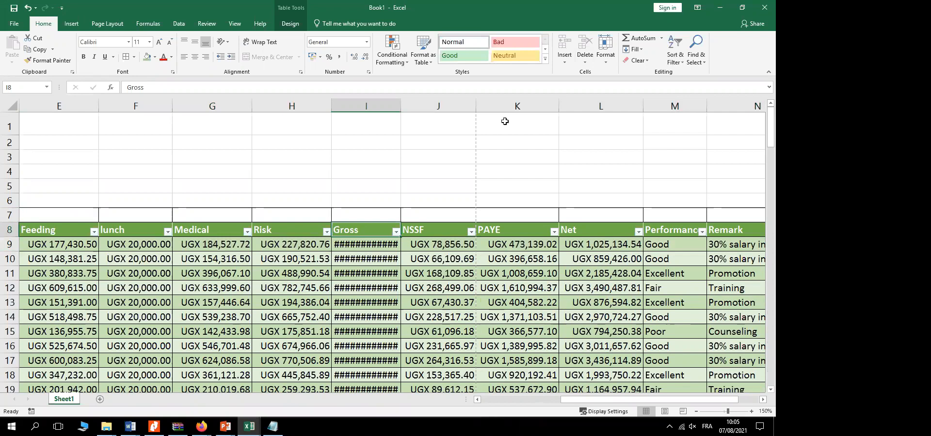
pyautogui.click(683, 56)
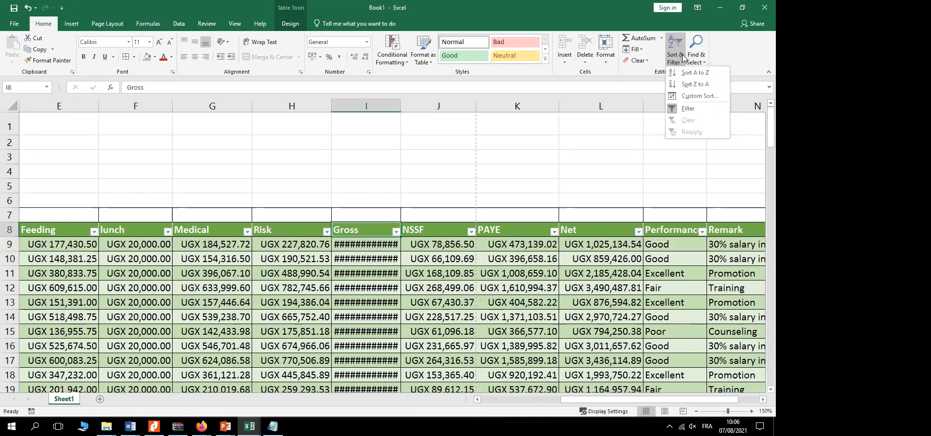
pyautogui.click(685, 109)
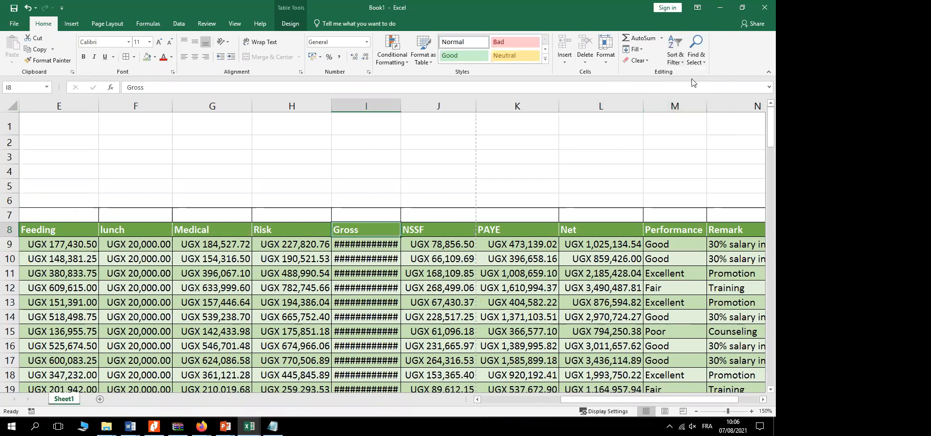
pyautogui.click(676, 56)
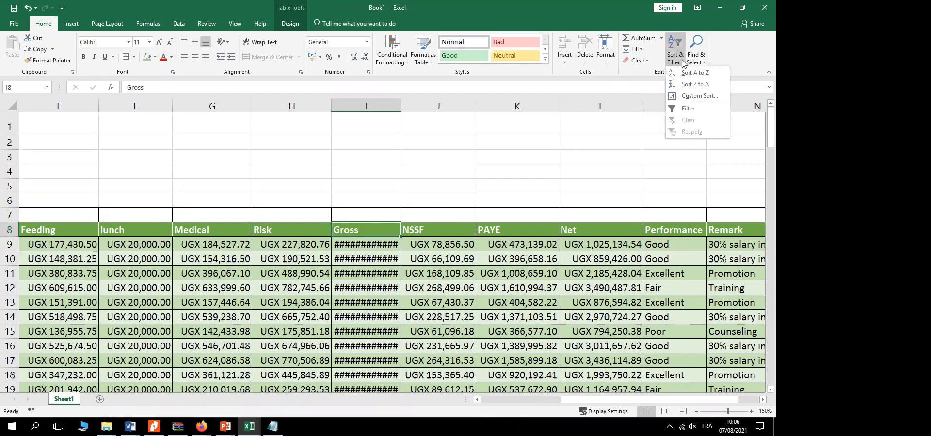
pyautogui.click(689, 108)
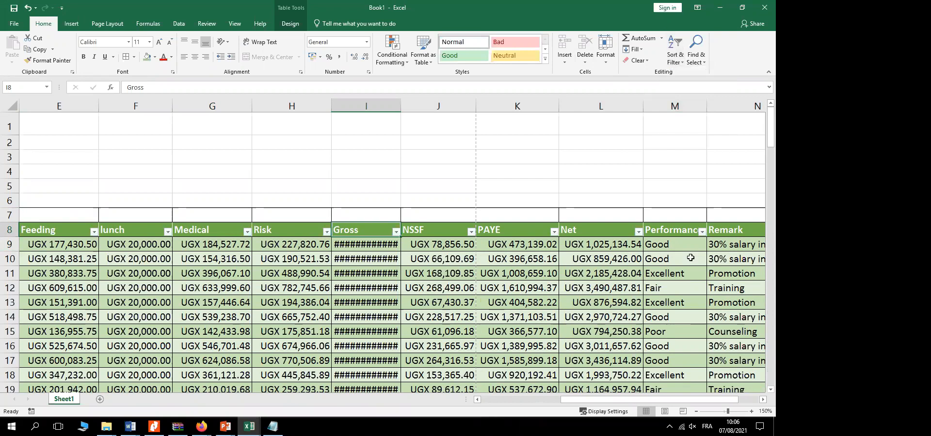
# - Filter the Performance column to show only Good
pyautogui.click(702, 232)
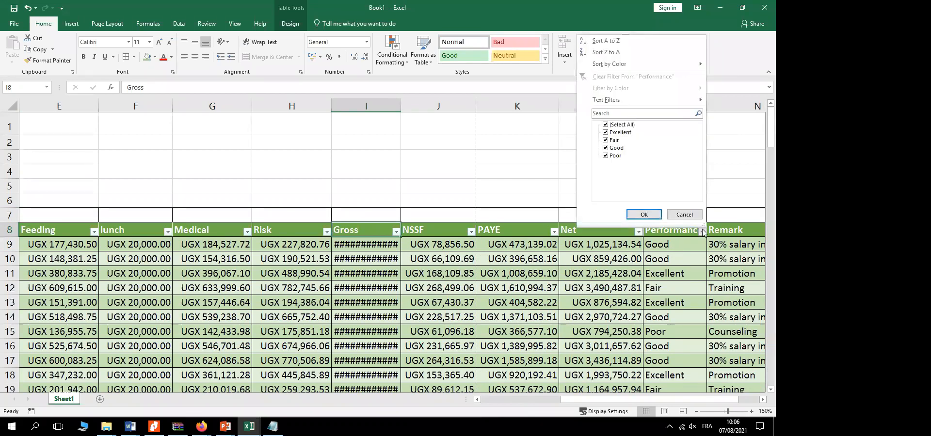
pyautogui.click(606, 125)
pyautogui.click(605, 125)
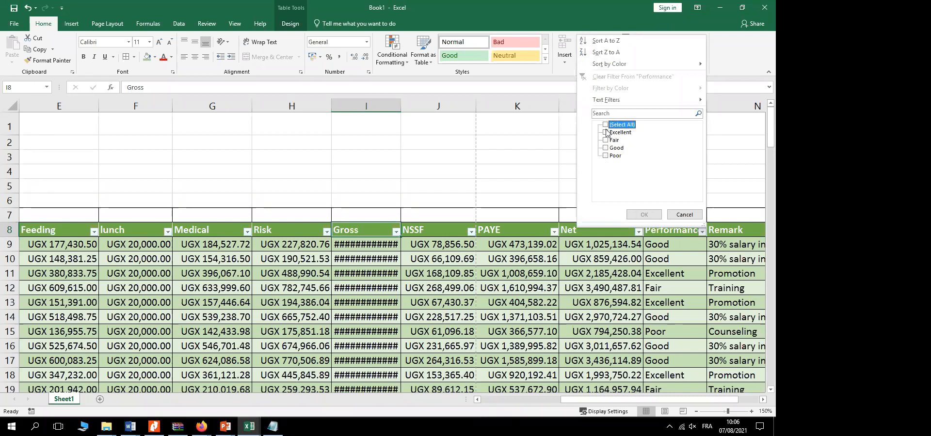
pyautogui.click(606, 148)
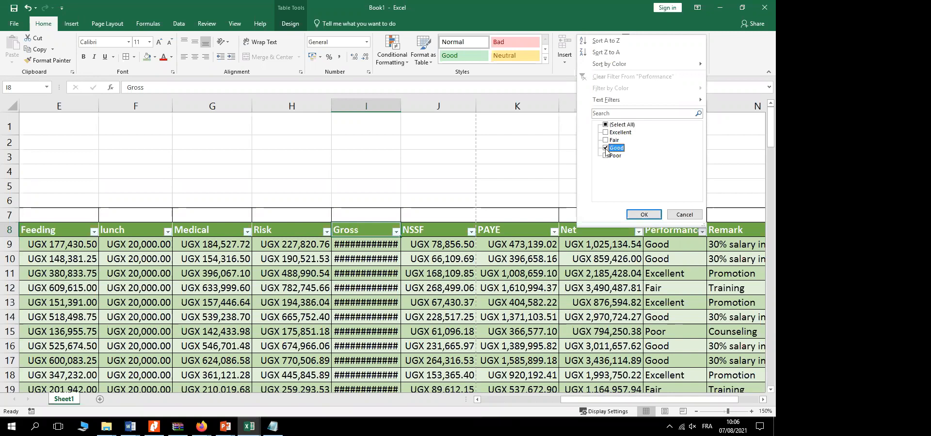
pyautogui.click(648, 216)
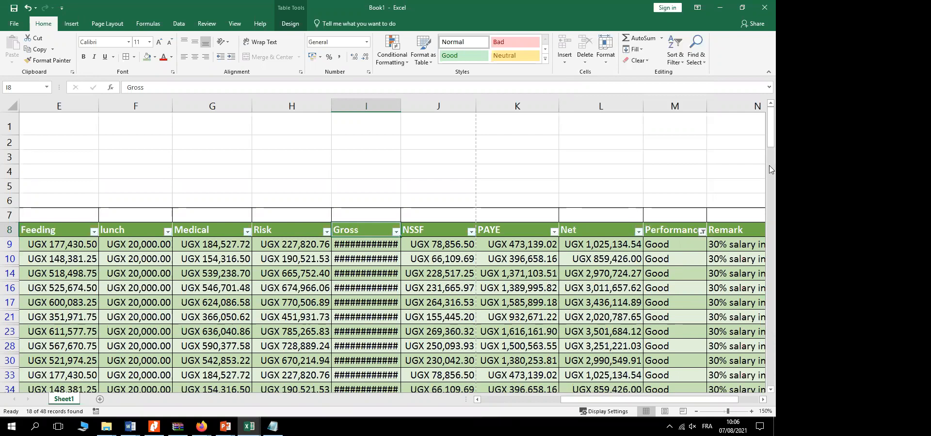
# - Examine the filtered payroll rows down to row 128, and reapply the Performance filter with only Good chosen
pyautogui.moveTo(773, 128); pyautogui.dragTo(773, 142)
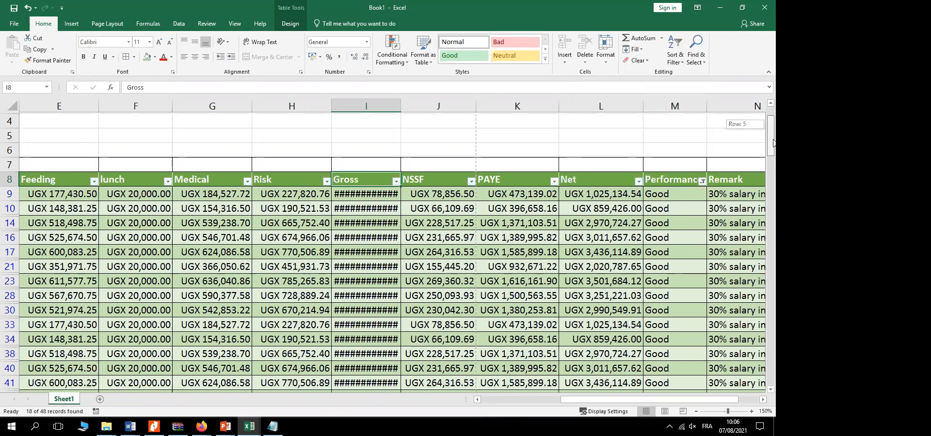
pyautogui.moveTo(773, 142); pyautogui.dragTo(774, 196)
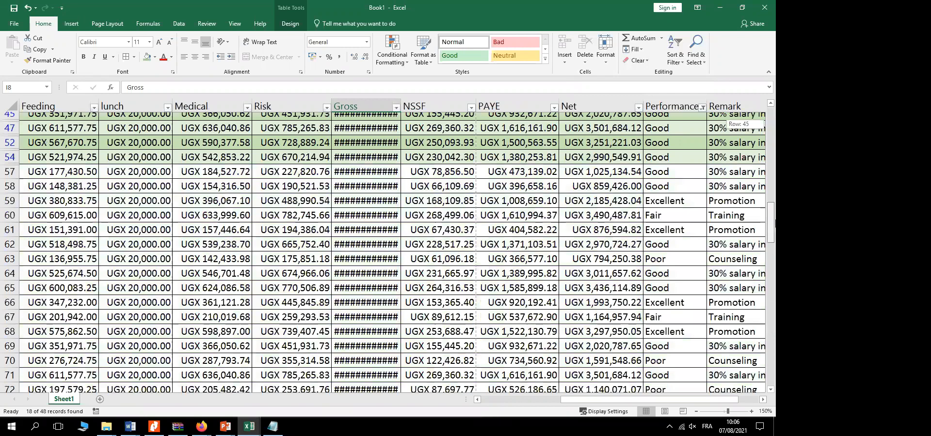
pyautogui.moveTo(772, 223); pyautogui.dragTo(773, 182)
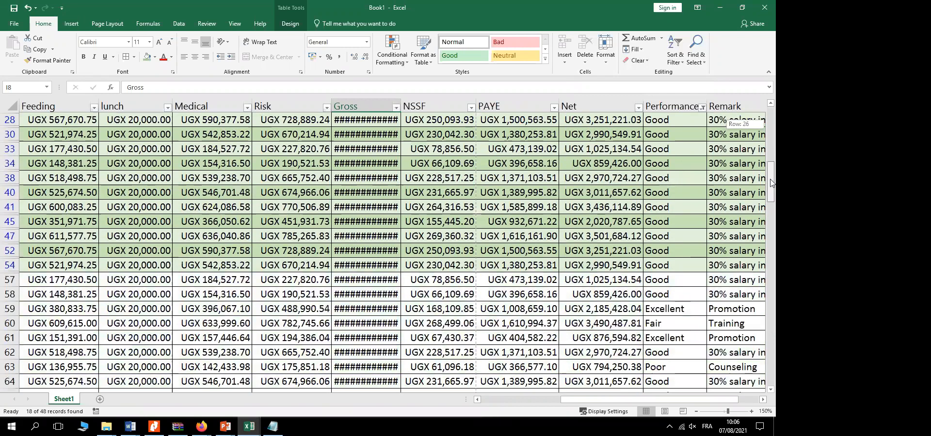
pyautogui.moveTo(772, 182); pyautogui.dragTo(769, 160)
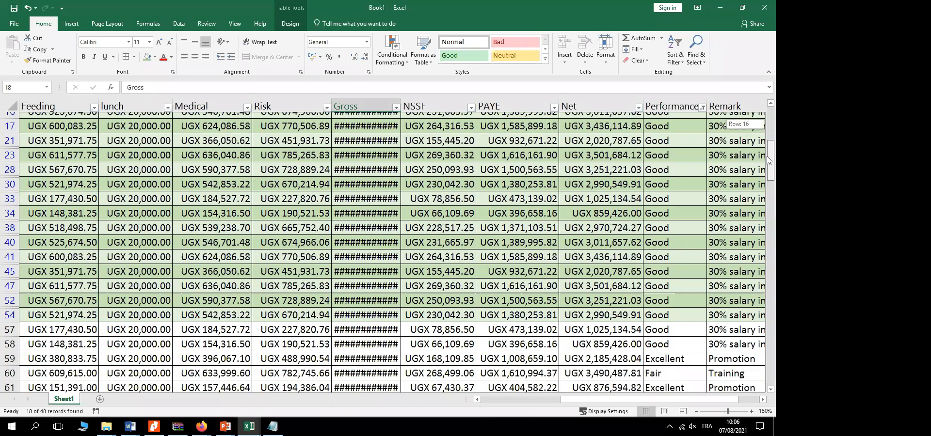
pyautogui.moveTo(769, 161); pyautogui.dragTo(771, 364)
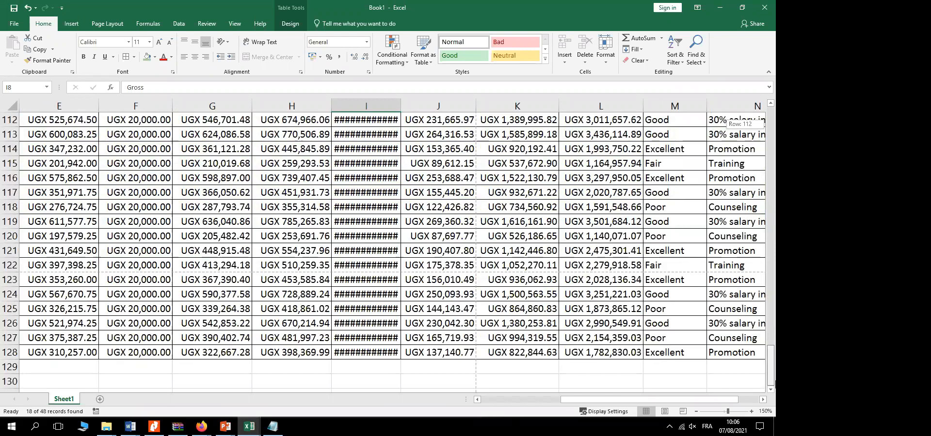
pyautogui.moveTo(771, 365); pyautogui.dragTo(769, 194)
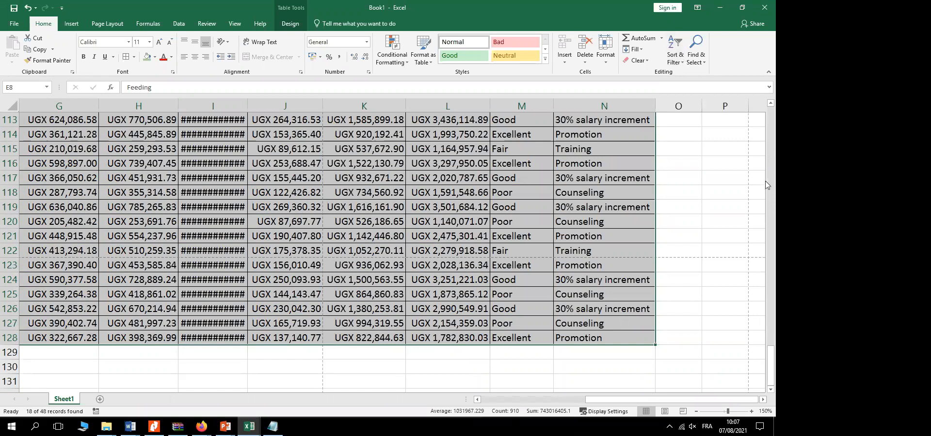
pyautogui.moveTo(772, 366); pyautogui.dragTo(772, 366)
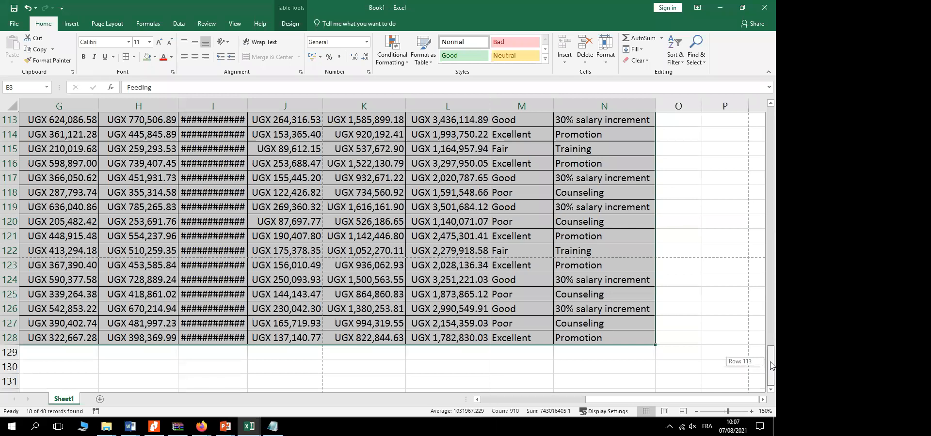
pyautogui.moveTo(771, 366); pyautogui.dragTo(771, 126)
pyautogui.click(548, 232)
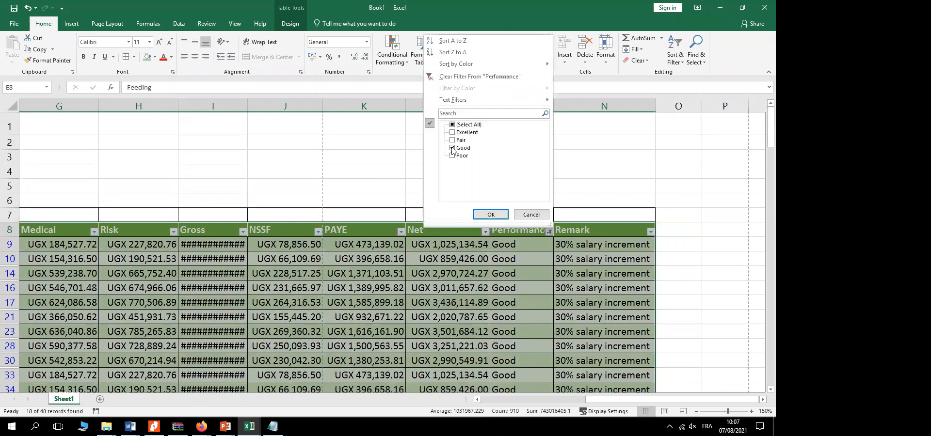
pyautogui.click(491, 215)
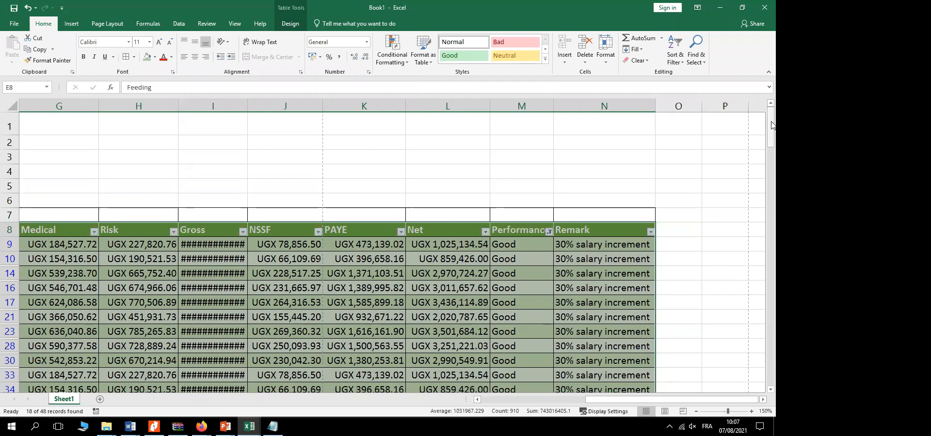
# - Select the payroll range from N128 up to the Medical header G8, and open the Format as Table styles without applying one
pyautogui.moveTo(772, 125); pyautogui.dragTo(772, 131)
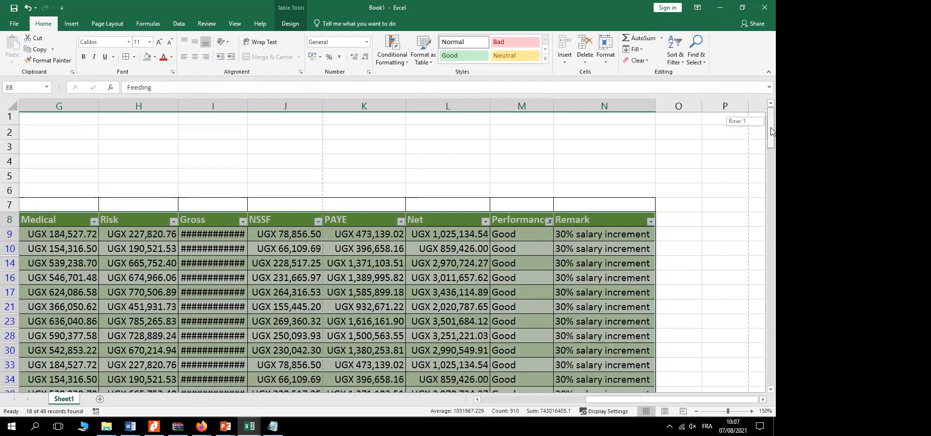
pyautogui.moveTo(772, 131); pyautogui.dragTo(771, 364)
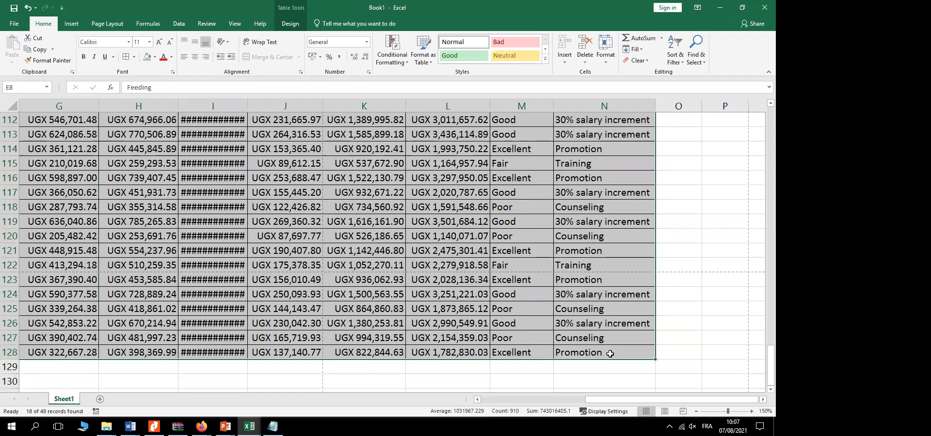
pyautogui.click(578, 349)
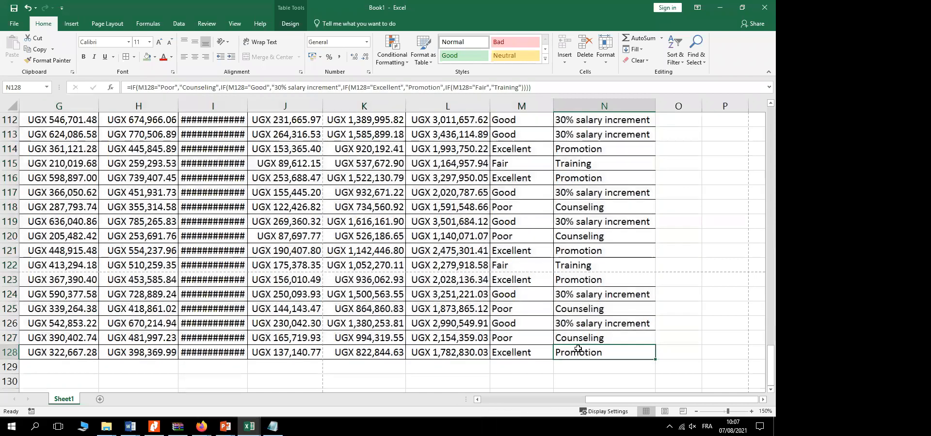
pyautogui.moveTo(578, 349); pyautogui.dragTo(68, 244)
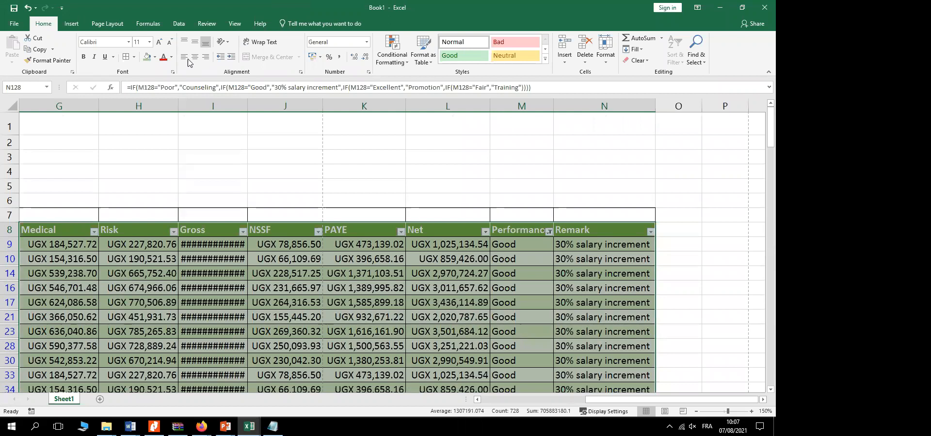
pyautogui.click(427, 56)
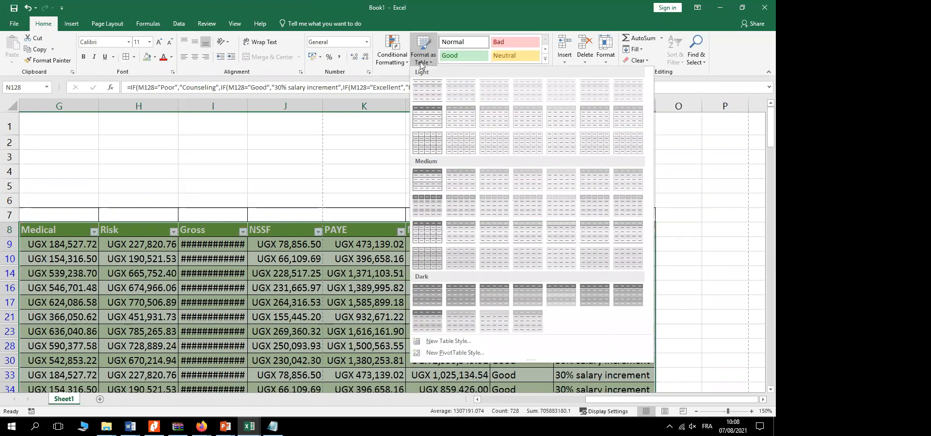
pyautogui.click(379, 220)
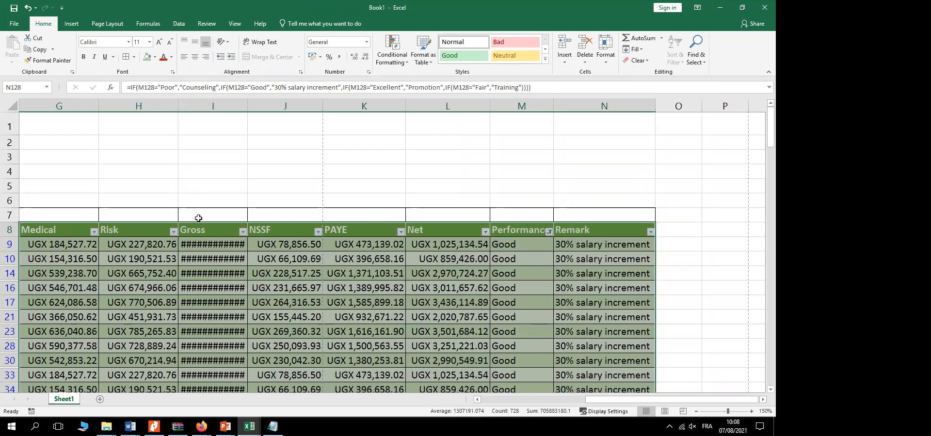
# - Filter the payroll table's Performance column to show only Poor
pyautogui.moveTo(19, 228); pyautogui.dragTo(37, 187)
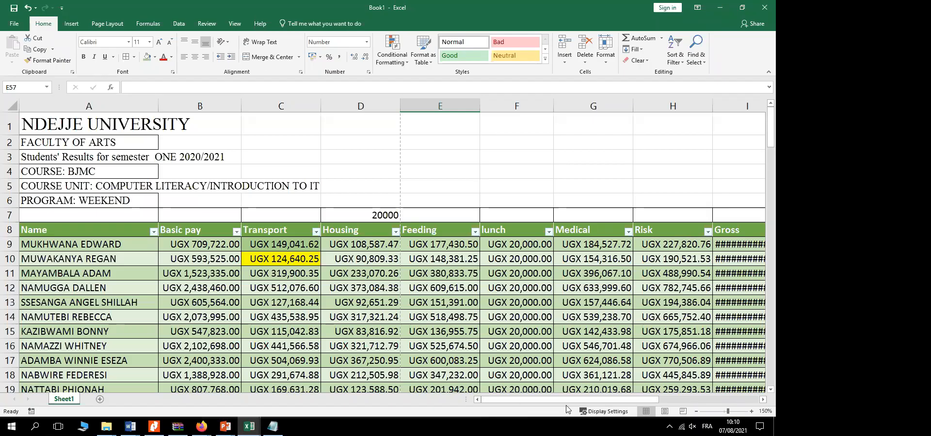
pyautogui.moveTo(566, 399); pyautogui.dragTo(566, 399)
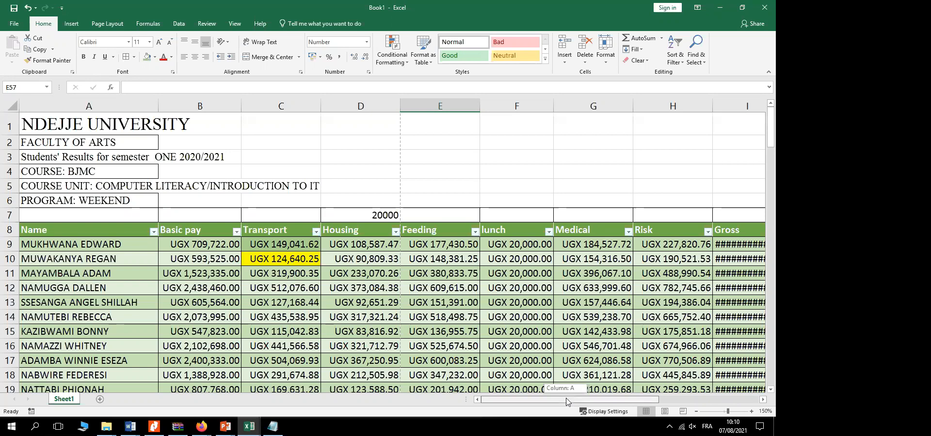
pyautogui.moveTo(566, 399); pyautogui.dragTo(652, 391)
pyautogui.click(622, 232)
pyautogui.click(526, 125)
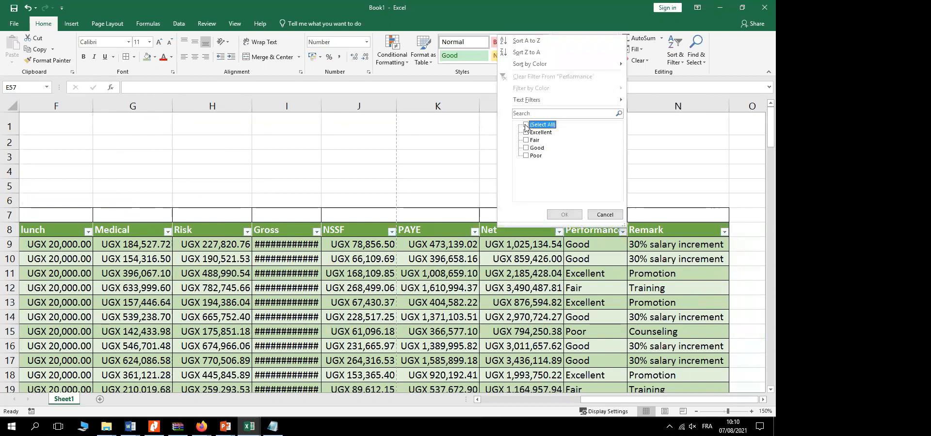
pyautogui.click(526, 156)
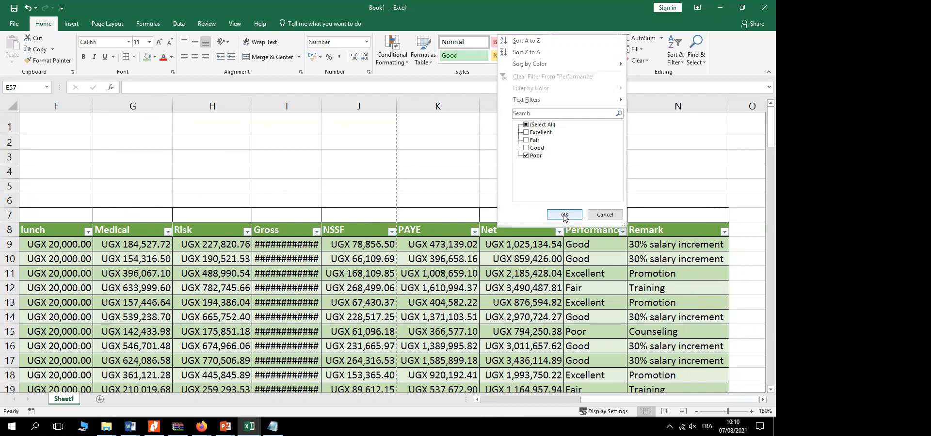
pyautogui.click(565, 215)
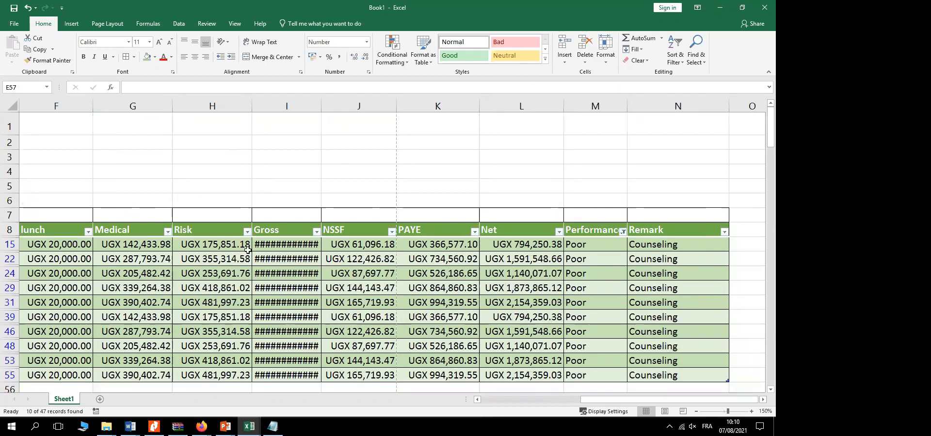
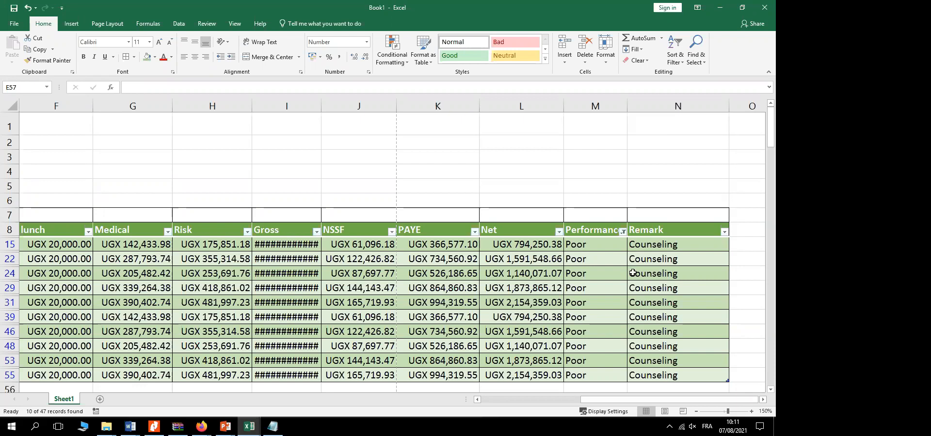
# - Add Fair to the Performance filter so the payroll table shows both Fair and Poor, and look over the rows
pyautogui.click(622, 232)
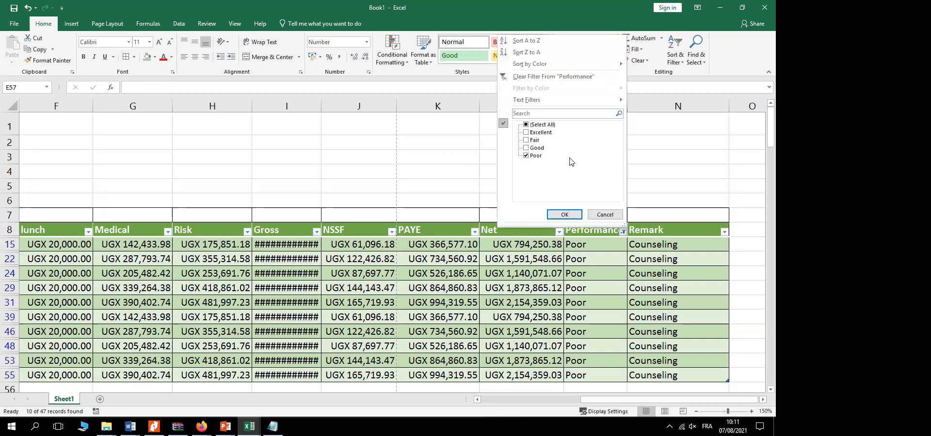
pyautogui.click(532, 141)
pyautogui.click(565, 215)
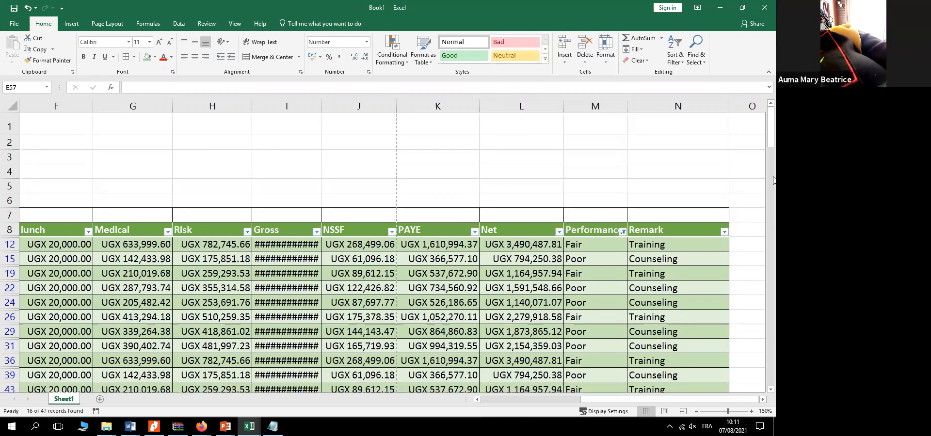
pyautogui.moveTo(774, 180); pyautogui.dragTo(771, 143)
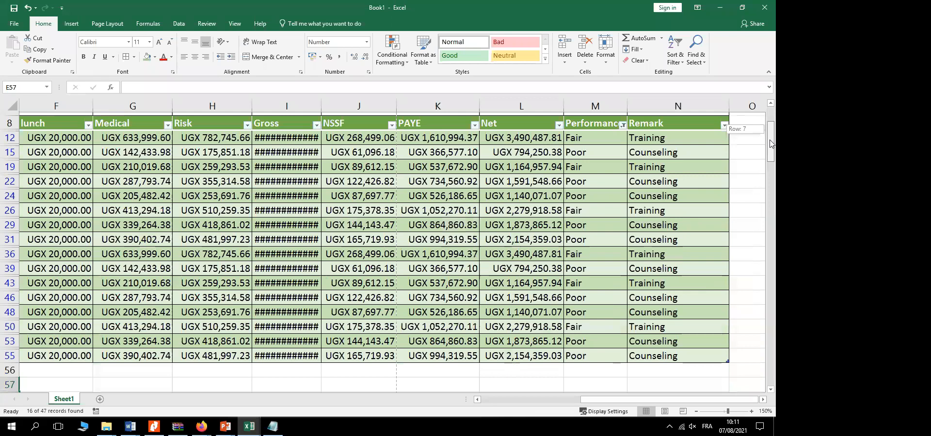
pyautogui.moveTo(771, 143); pyautogui.dragTo(771, 137)
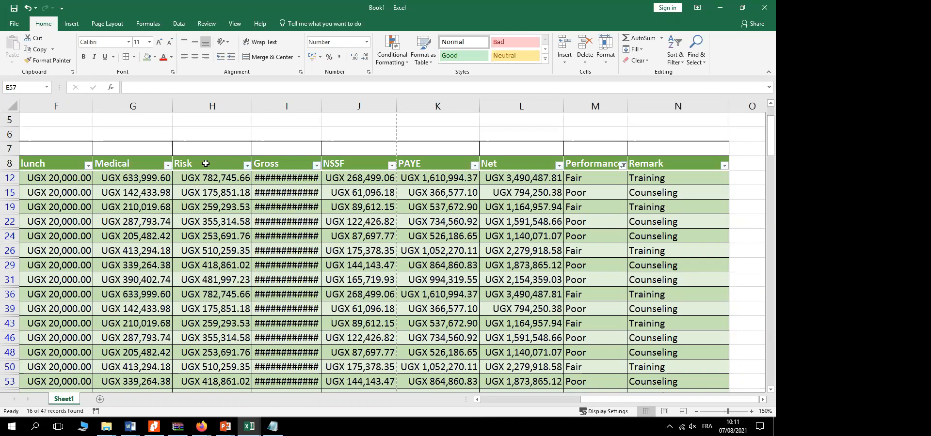
pyautogui.click(236, 164)
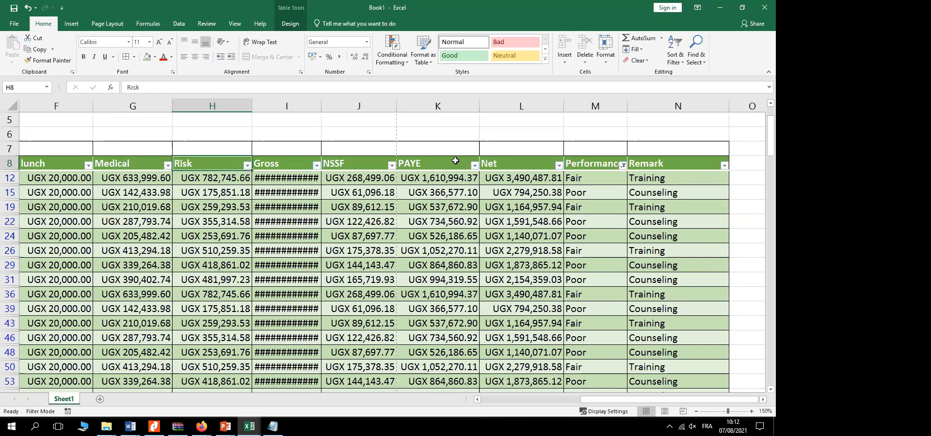
# - Restore all ratings in the Performance filter by choosing Select All
pyautogui.click(622, 166)
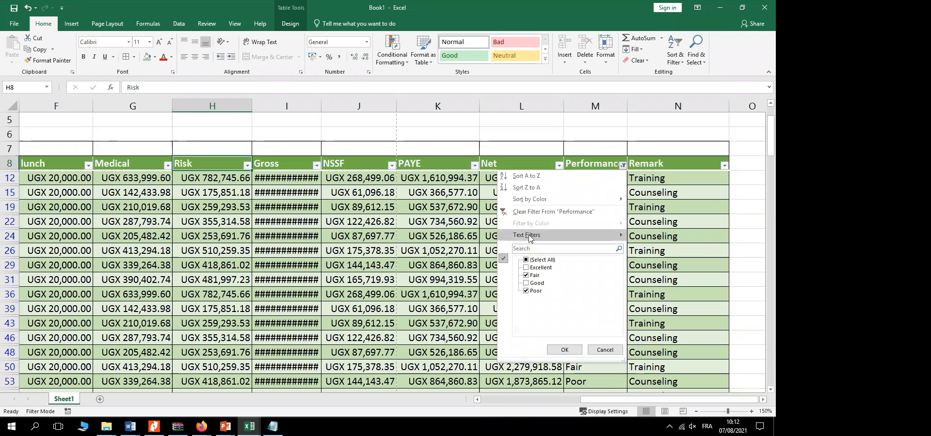
pyautogui.click(564, 348)
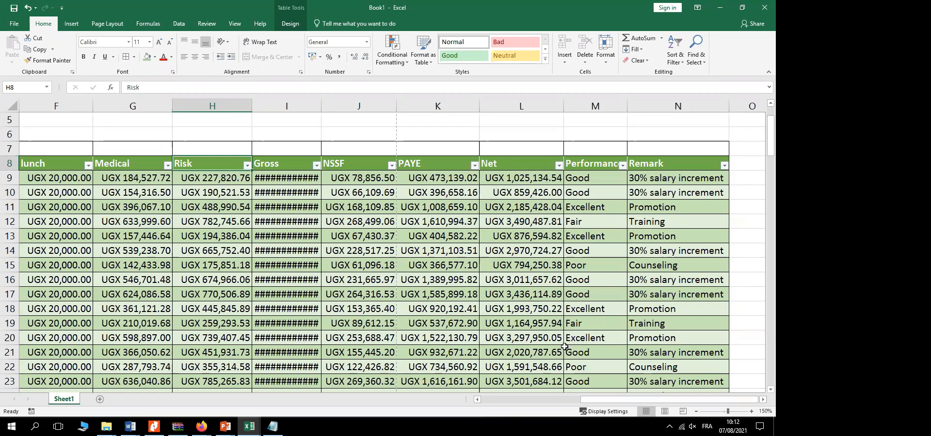
pyautogui.click(622, 166)
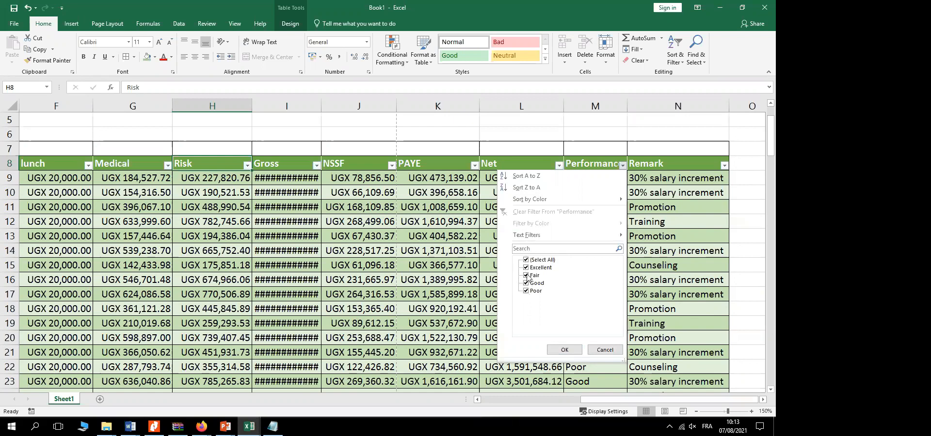
pyautogui.click(565, 350)
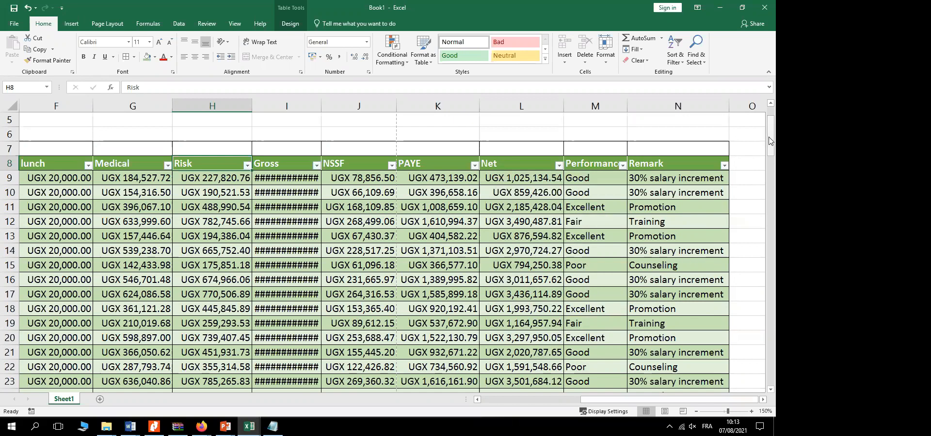
# - Select the whole payroll table from the Name header in A8 to the last Remark cell in N55
pyautogui.moveTo(771, 140); pyautogui.dragTo(770, 141)
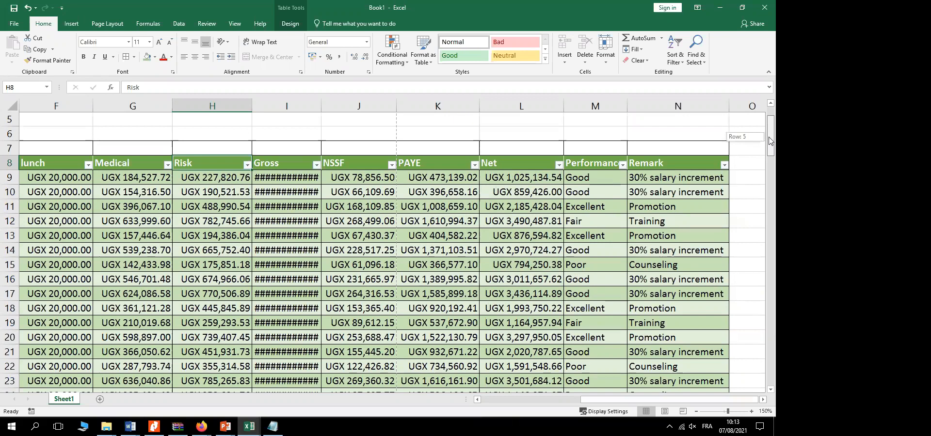
pyautogui.moveTo(771, 140); pyautogui.dragTo(771, 130)
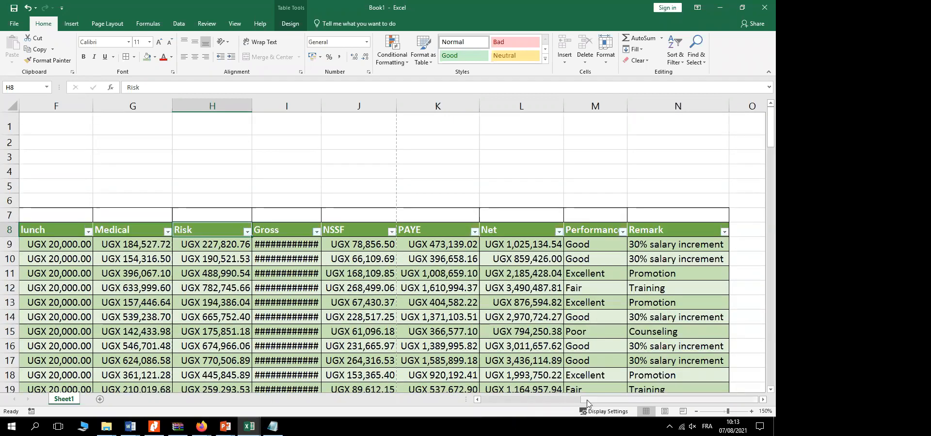
pyautogui.moveTo(587, 403); pyautogui.dragTo(587, 403)
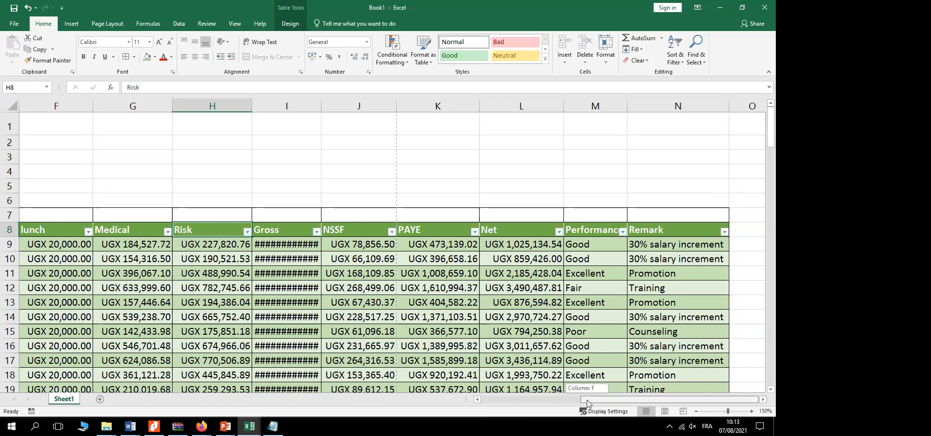
pyautogui.moveTo(587, 403); pyautogui.dragTo(480, 405)
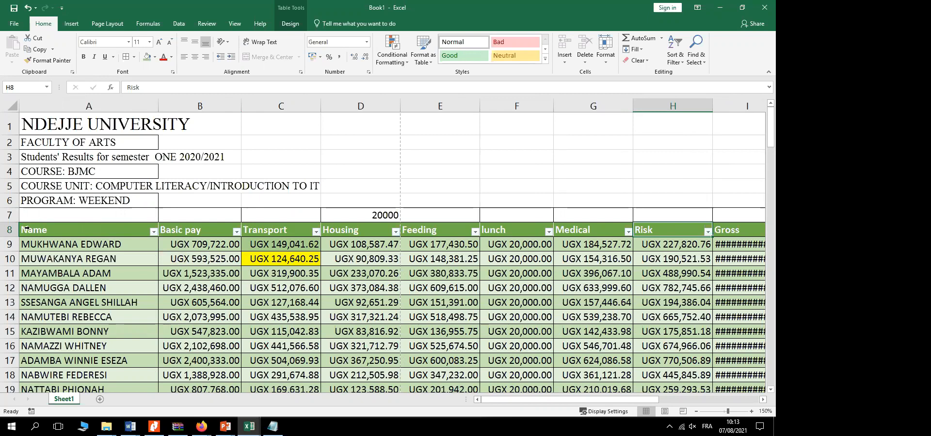
pyautogui.click(41, 230)
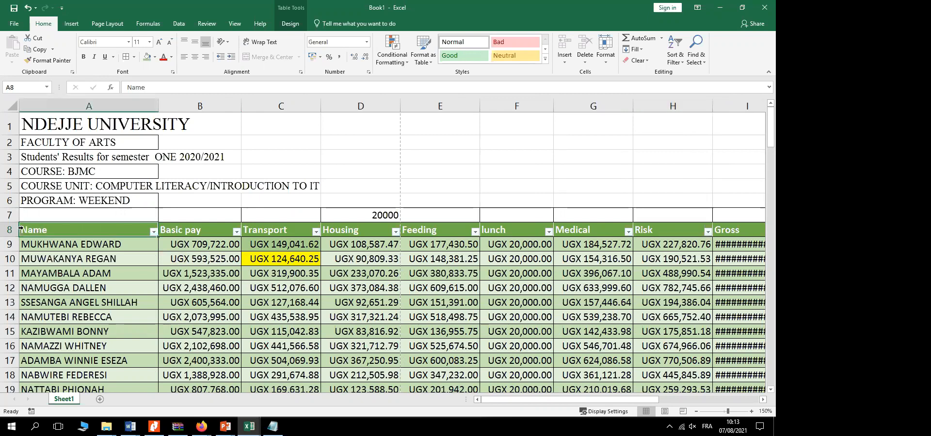
pyautogui.moveTo(42, 228); pyautogui.dragTo(130, 235)
pyautogui.moveTo(130, 235); pyautogui.dragTo(440, 292)
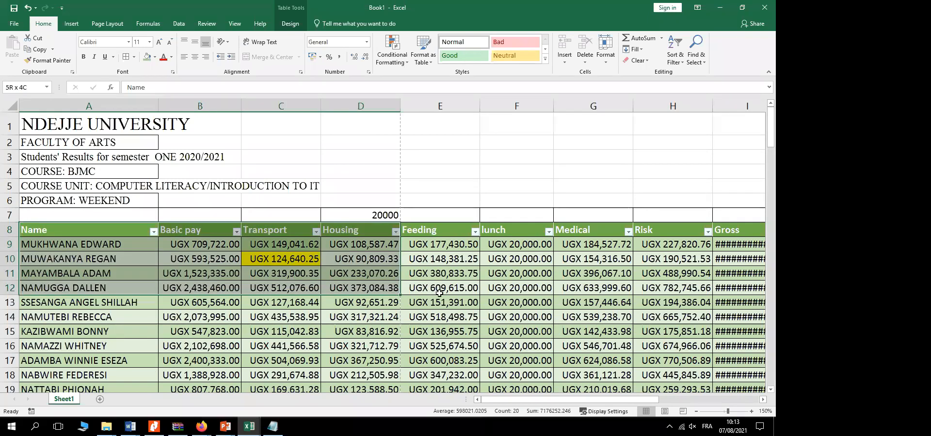
pyautogui.moveTo(439, 293); pyautogui.dragTo(730, 318)
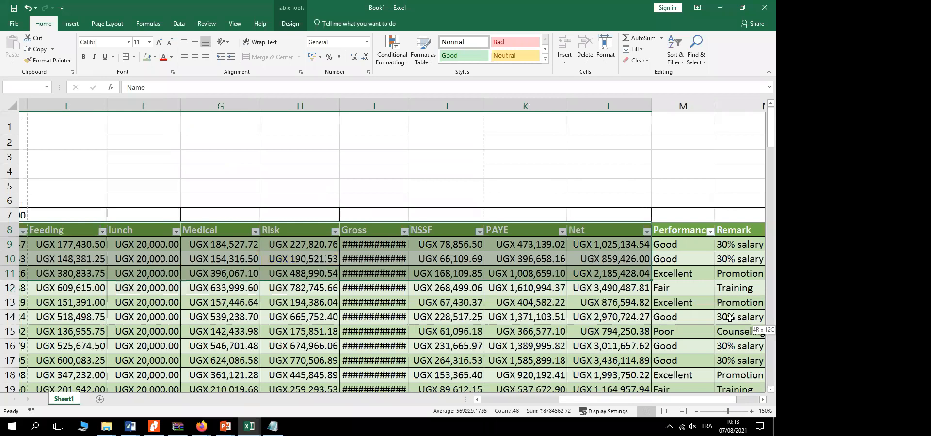
pyautogui.moveTo(730, 318); pyautogui.dragTo(733, 311)
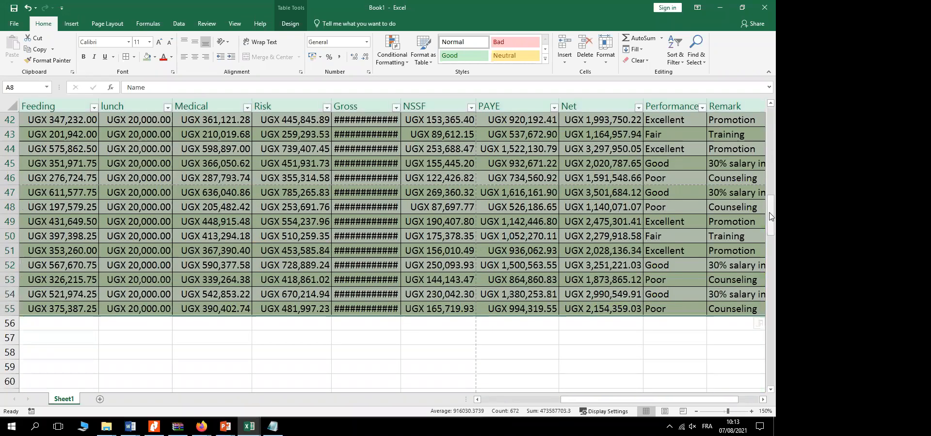
# - Try sorting the selected payroll table by Name from A to Z
pyautogui.moveTo(771, 216); pyautogui.dragTo(770, 216)
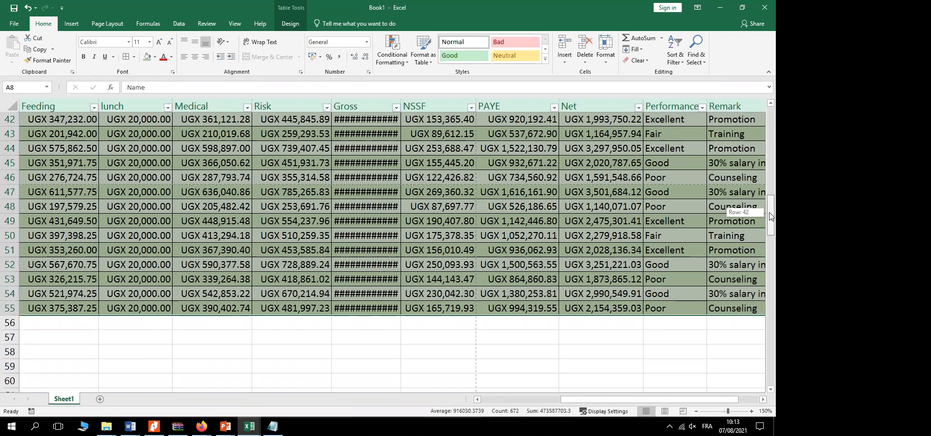
pyautogui.moveTo(771, 217); pyautogui.dragTo(767, 142)
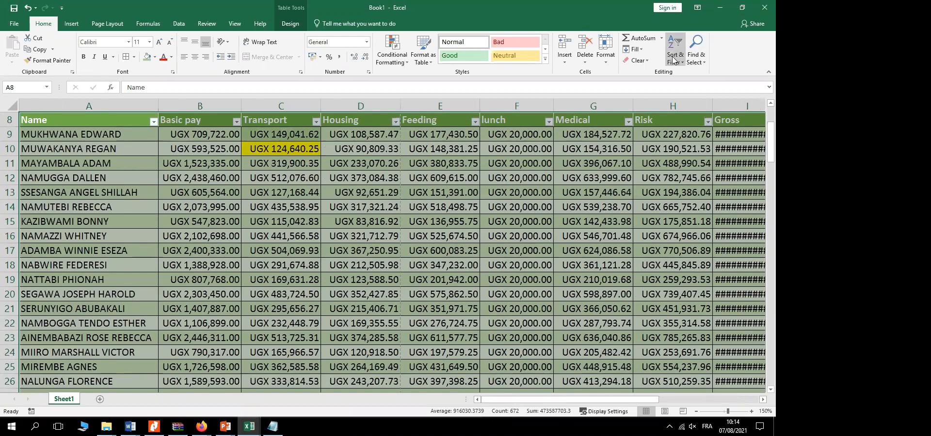
pyautogui.click(673, 60)
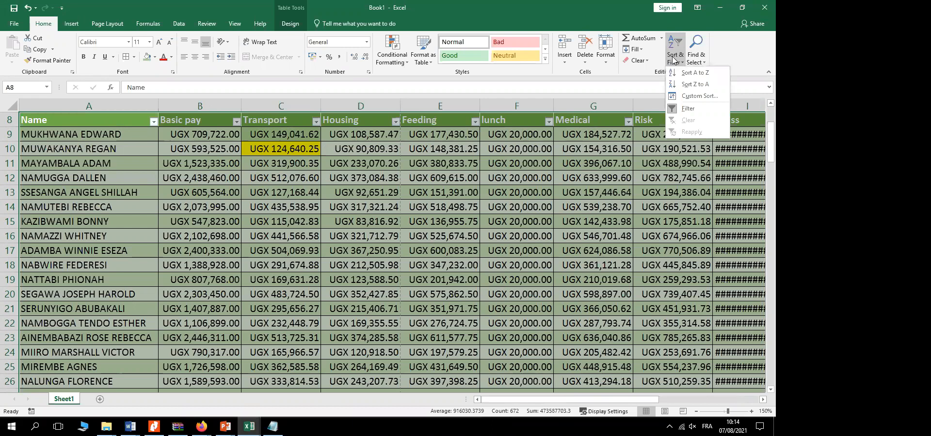
pyautogui.click(695, 73)
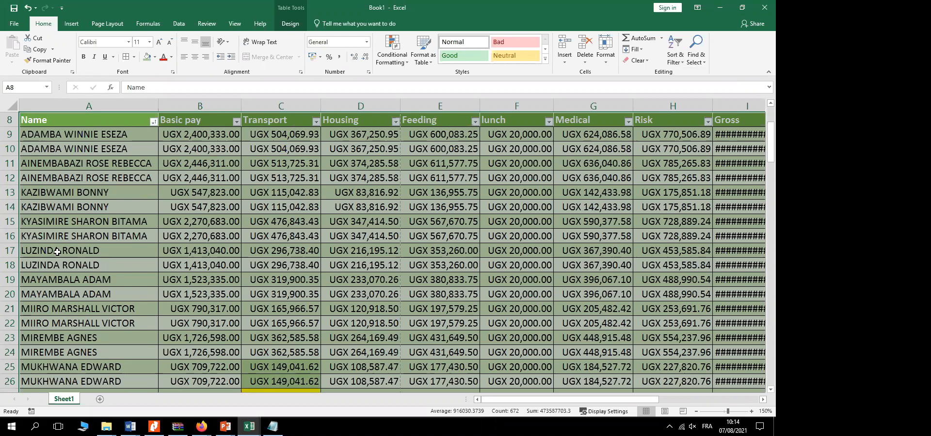
pyautogui.click(38, 382)
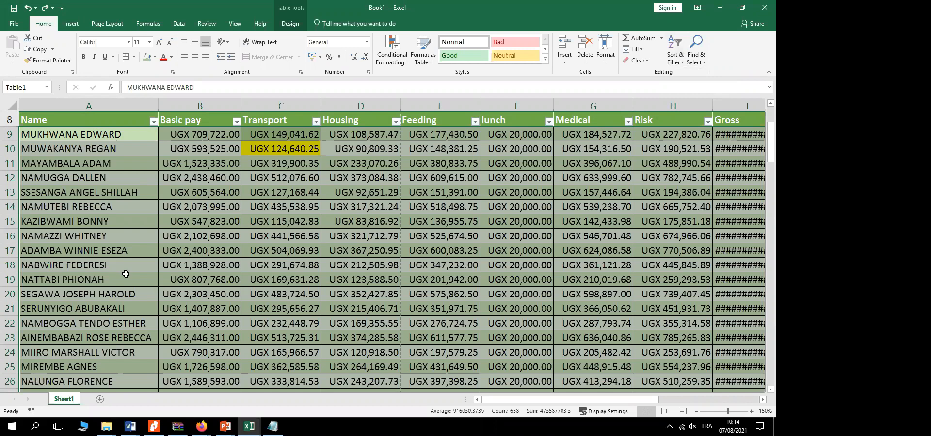
# - Start a custom sort of the payroll table by Net, on cell values, ordered Largest to Smallest
pyautogui.click(678, 46)
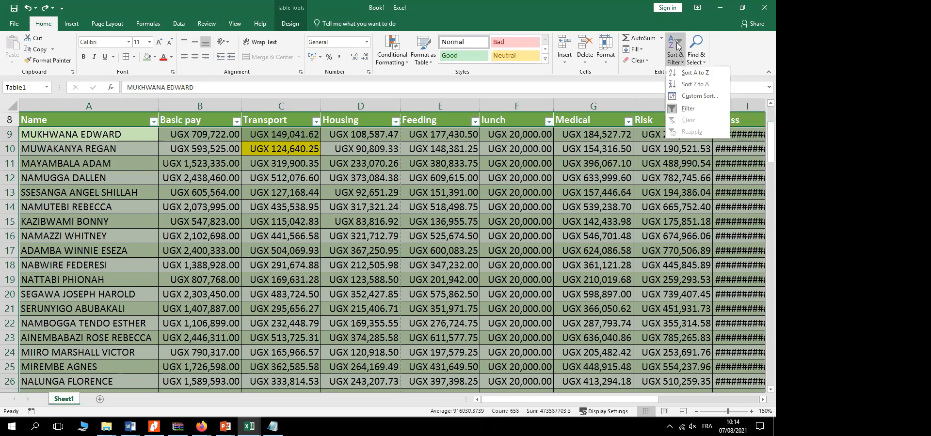
pyautogui.click(695, 95)
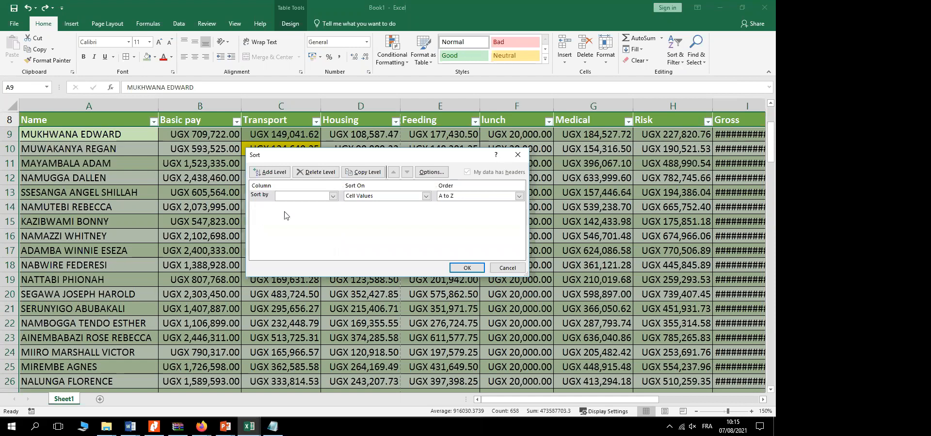
pyautogui.click(333, 196)
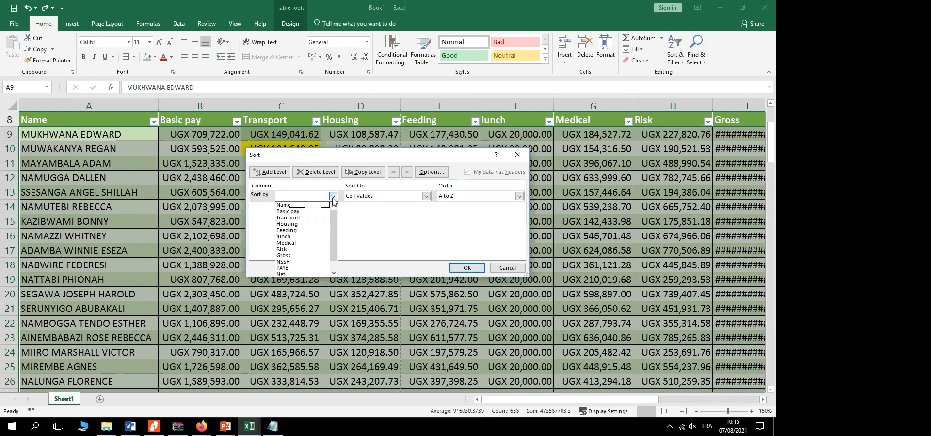
pyautogui.click(284, 275)
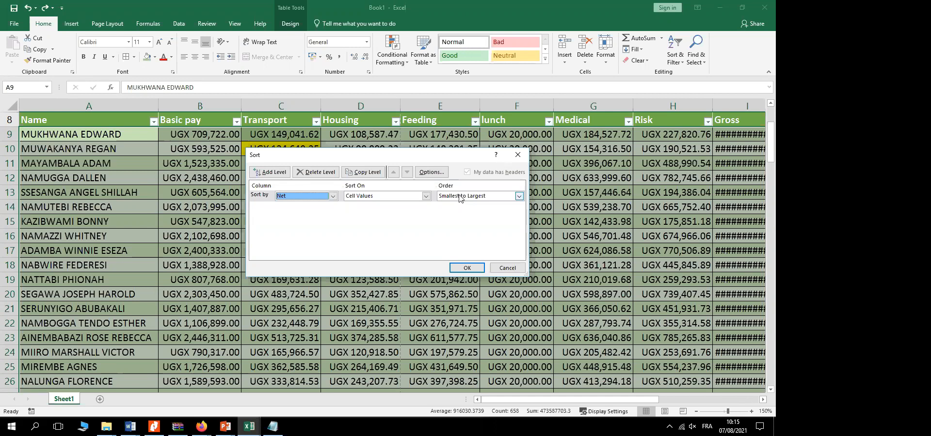
pyautogui.click(519, 197)
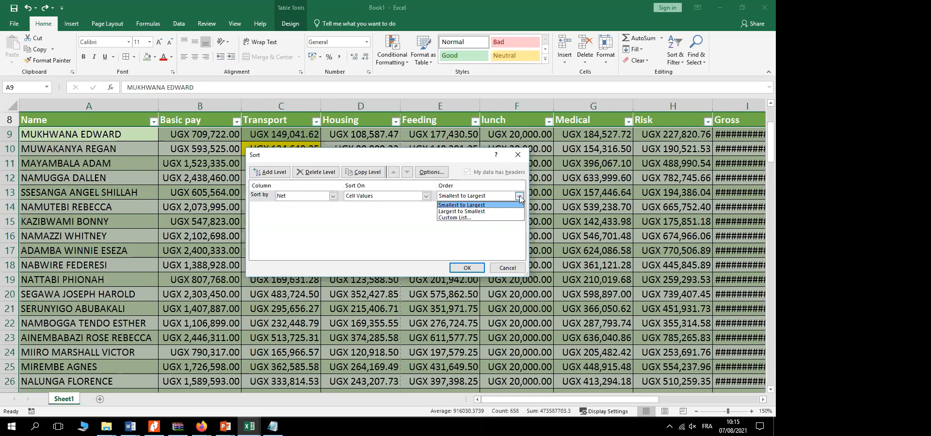
pyautogui.click(467, 212)
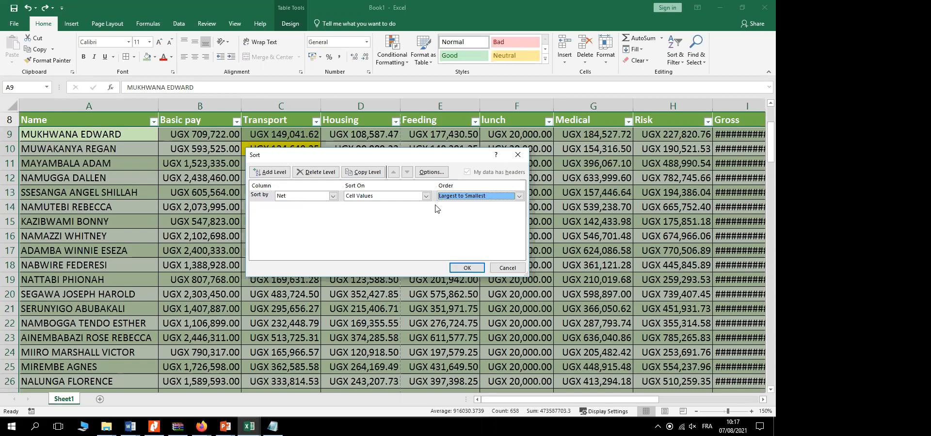
# - Add a second sort level by Name, ordered A to Z, and apply the custom sort
pyautogui.click(274, 172)
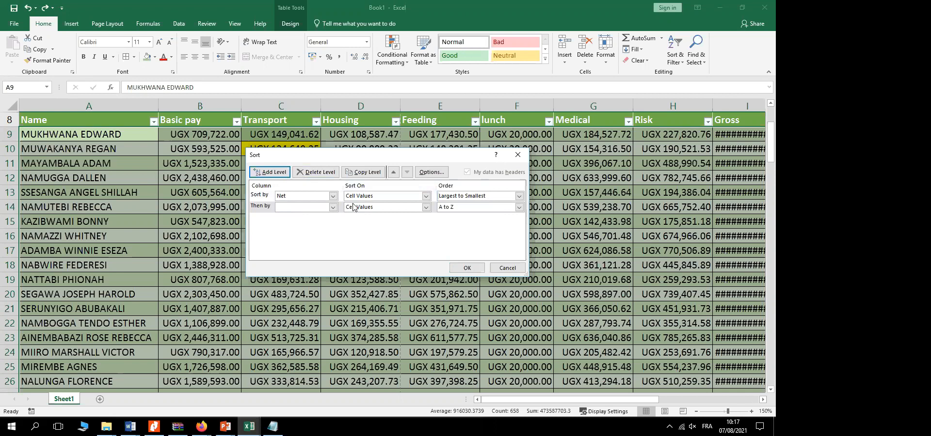
pyautogui.click(332, 207)
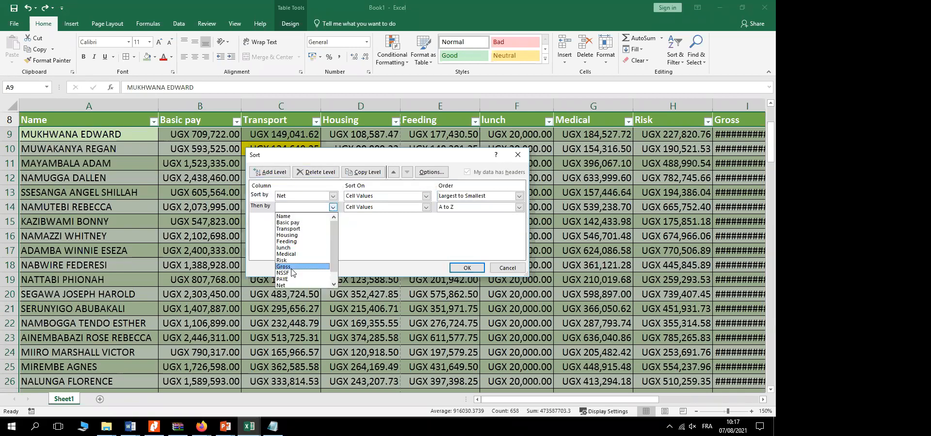
pyautogui.click(287, 217)
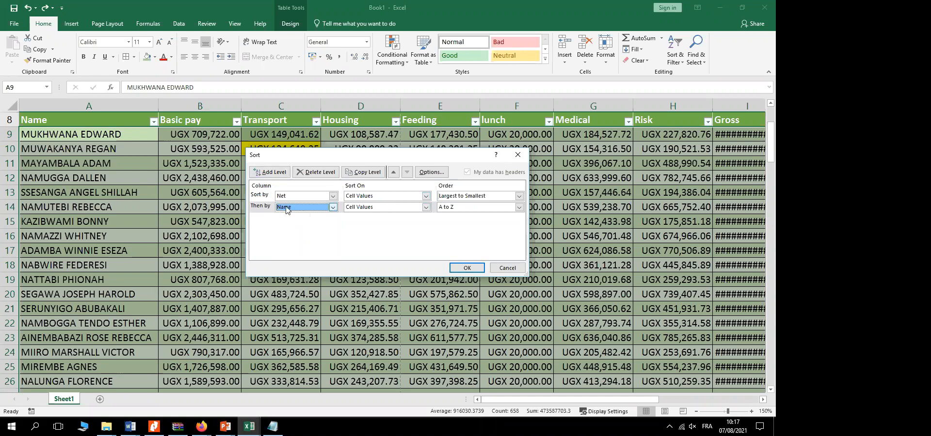
pyautogui.click(519, 208)
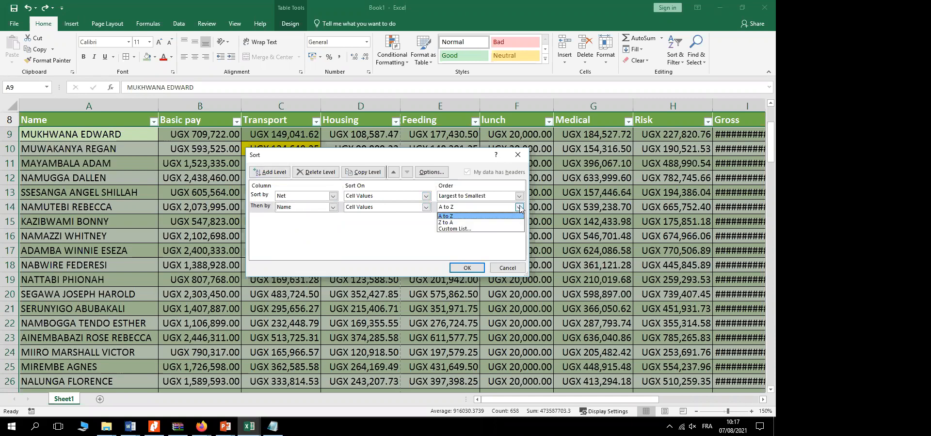
pyautogui.click(452, 217)
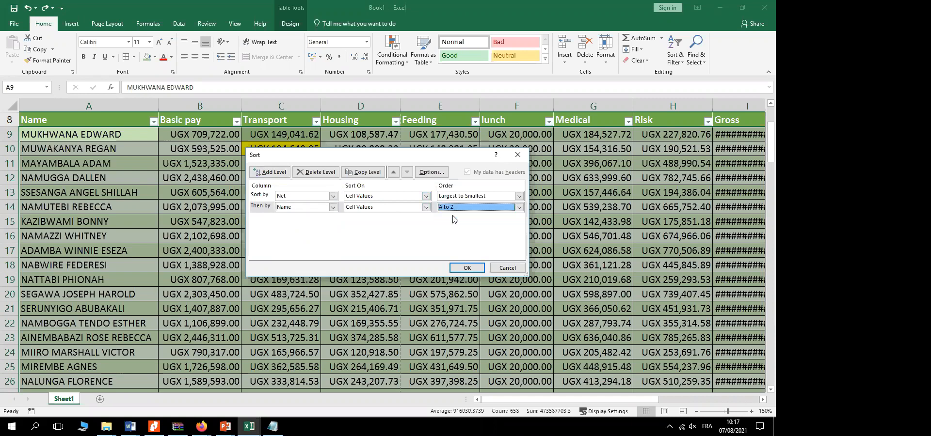
pyautogui.click(467, 268)
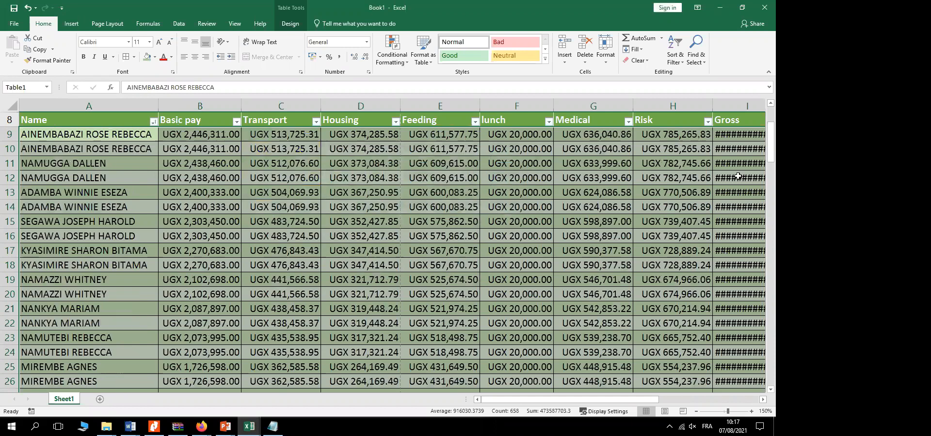
# - Examine the sorted payroll table across its Net, Performance and Remark columns and down to its last row
pyautogui.hscroll(4, 737, 177)
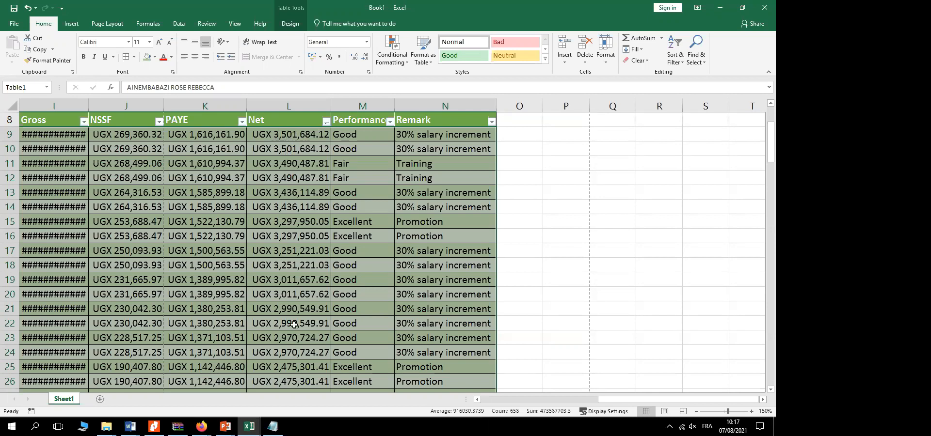
pyautogui.moveTo(773, 143); pyautogui.dragTo(772, 143)
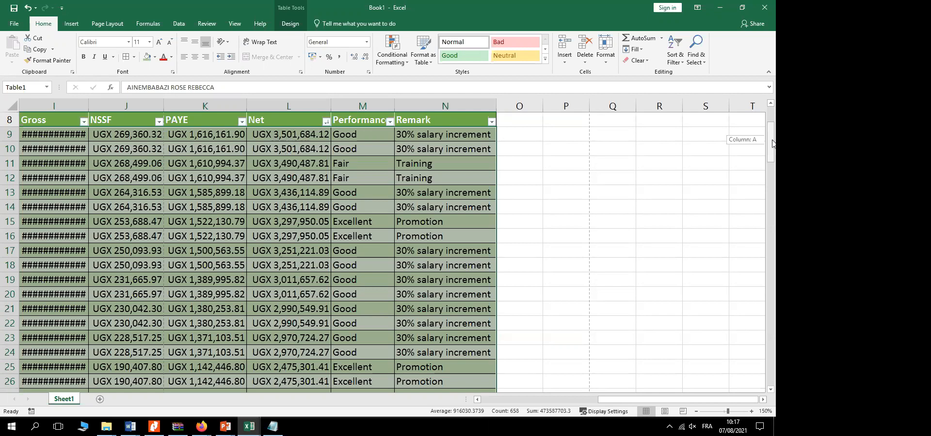
pyautogui.moveTo(774, 143); pyautogui.dragTo(772, 214)
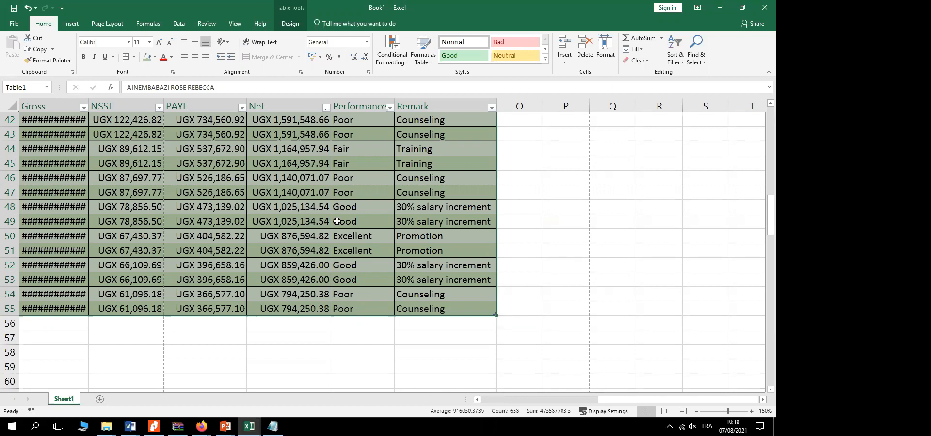
pyautogui.click(477, 401)
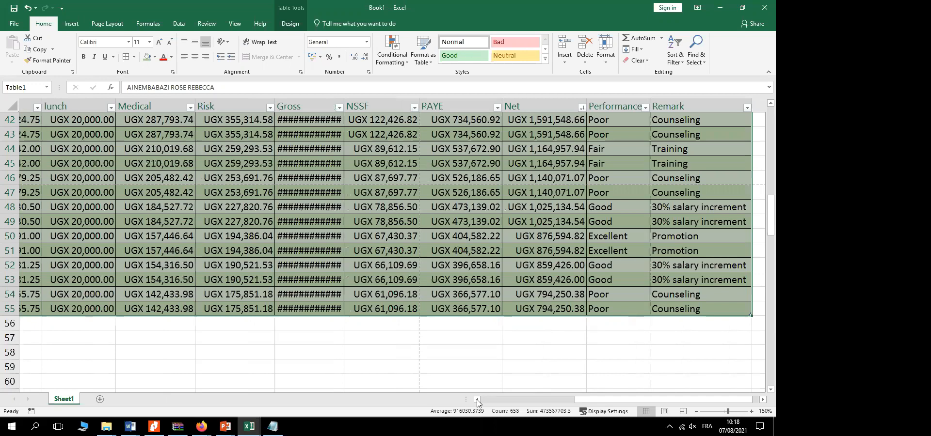
pyautogui.click(478, 401)
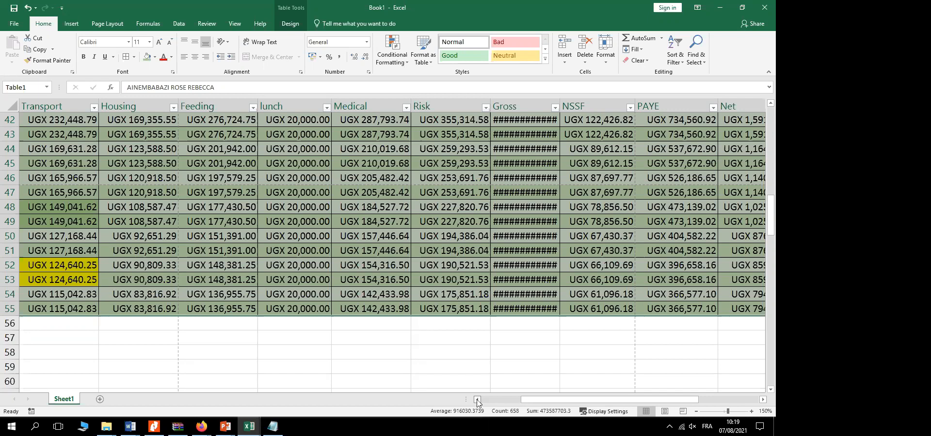
# - Enter the reference formula =B3 in the empty cell H58 below the payroll table
pyautogui.click(460, 350)
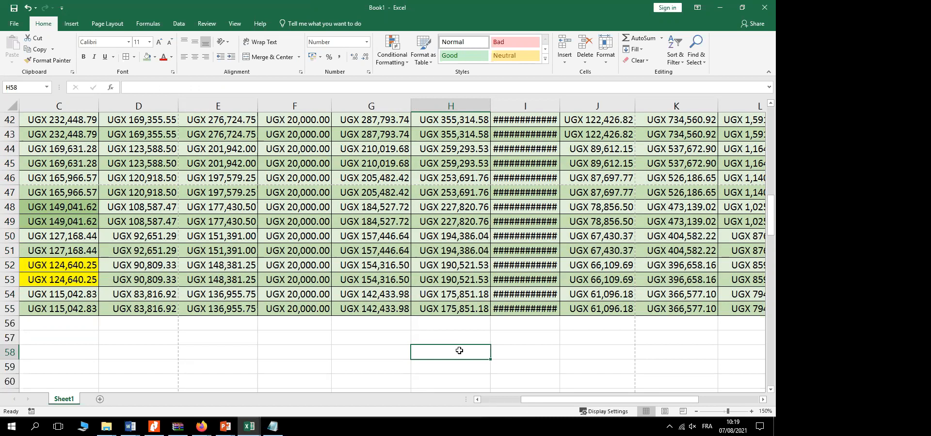
pyautogui.write('=')
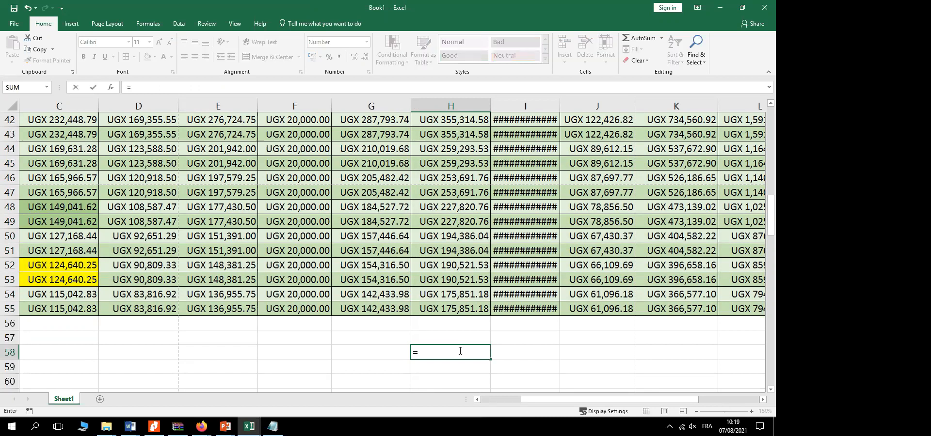
pyautogui.write('0/5')
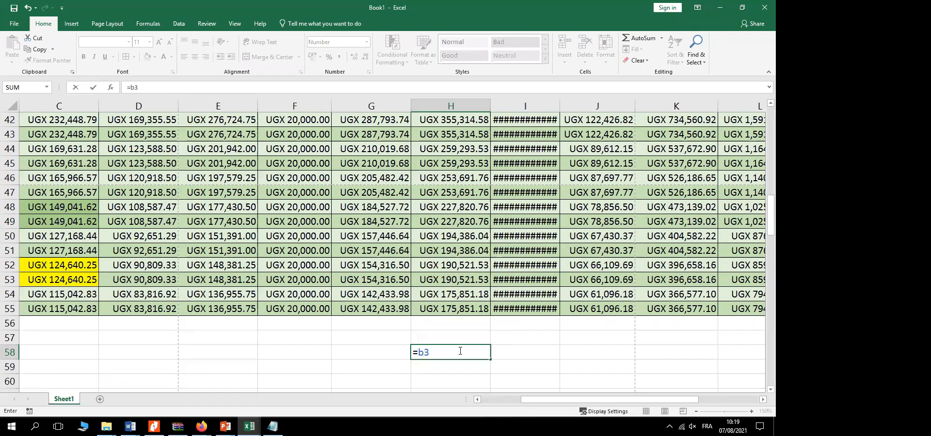
pyautogui.press('Return')
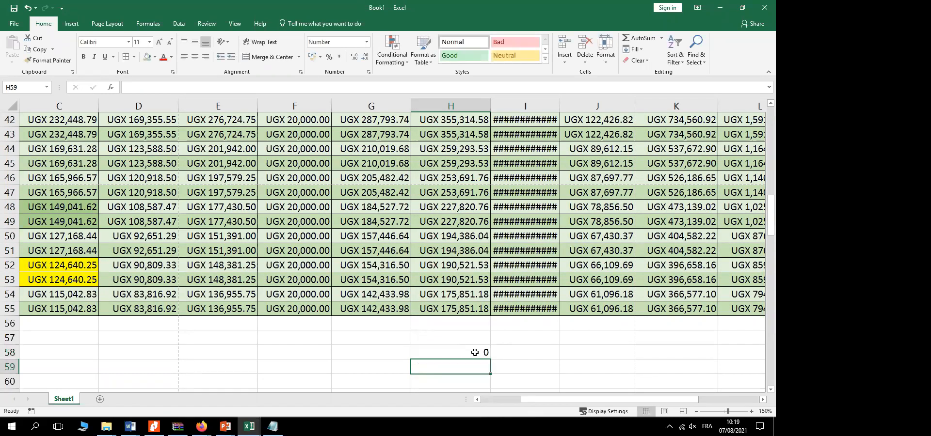
pyautogui.click(476, 352)
pyautogui.write('=B3')
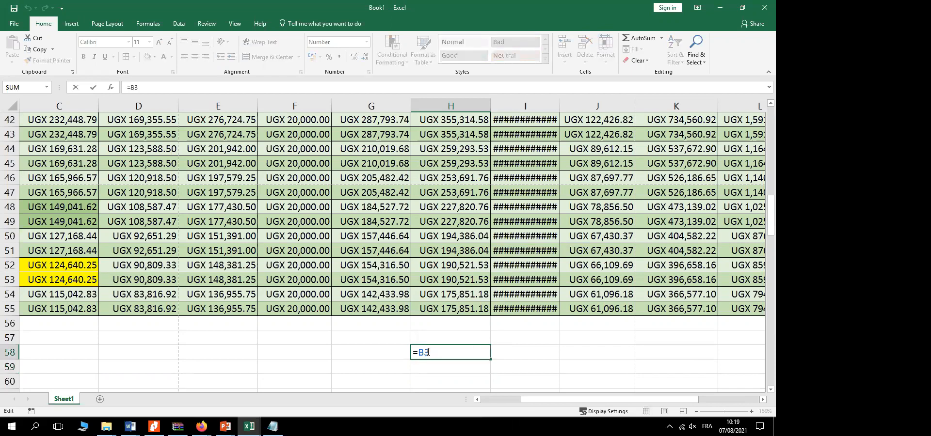
pyautogui.press('BackSpace')
pyautogui.write('3')
pyautogui.press('Return')
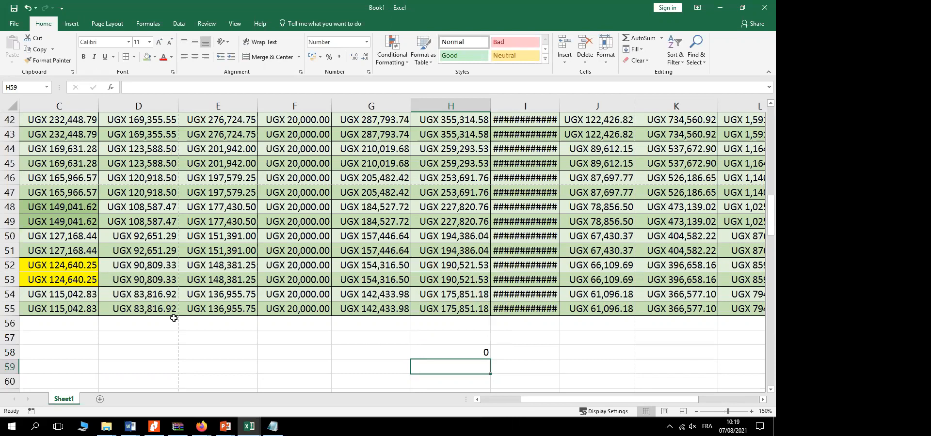
# - Replace the formula in H58 with =b8 to reference the Basic pay header, and clear the cell again
pyautogui.click(478, 400)
pyautogui.click(478, 400)
pyautogui.click(709, 352)
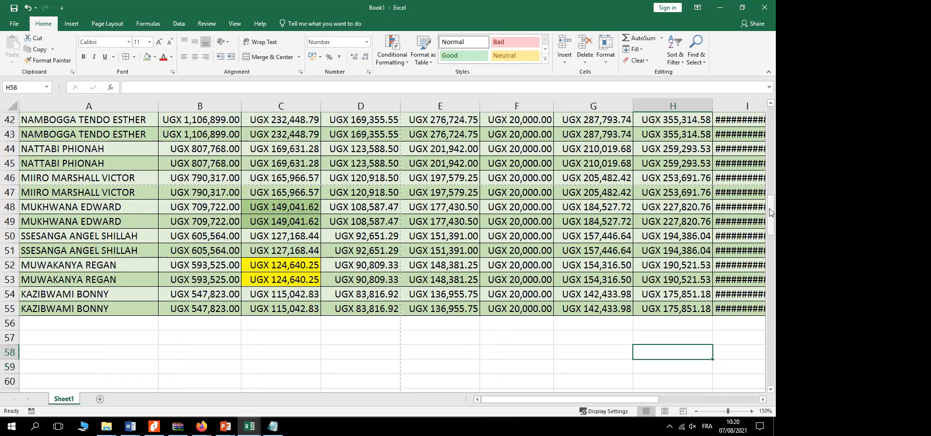
pyautogui.moveTo(771, 212); pyautogui.dragTo(771, 212)
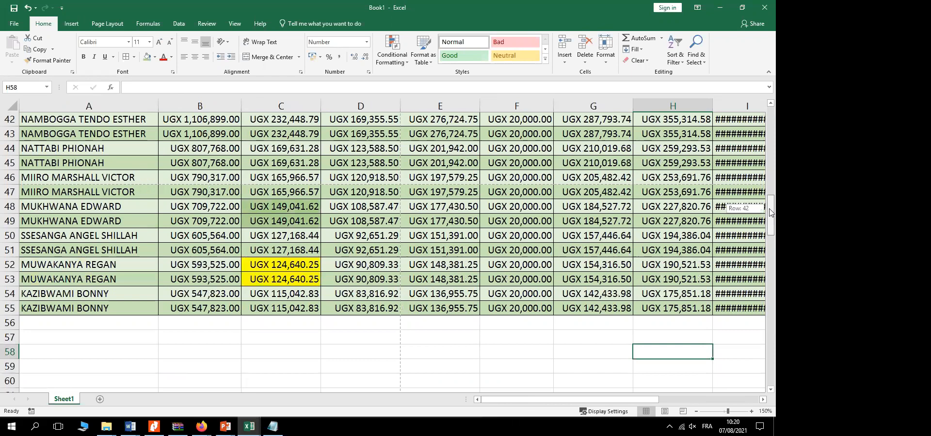
pyautogui.moveTo(771, 212); pyautogui.dragTo(774, 125)
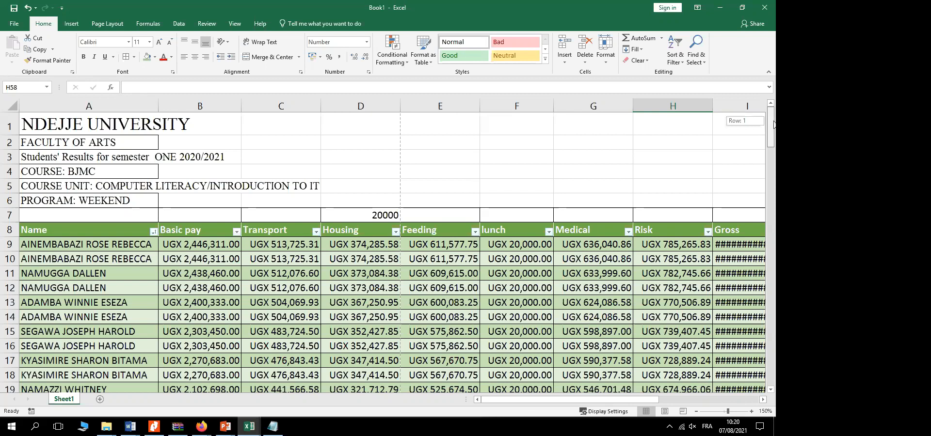
pyautogui.moveTo(774, 125); pyautogui.dragTo(773, 134)
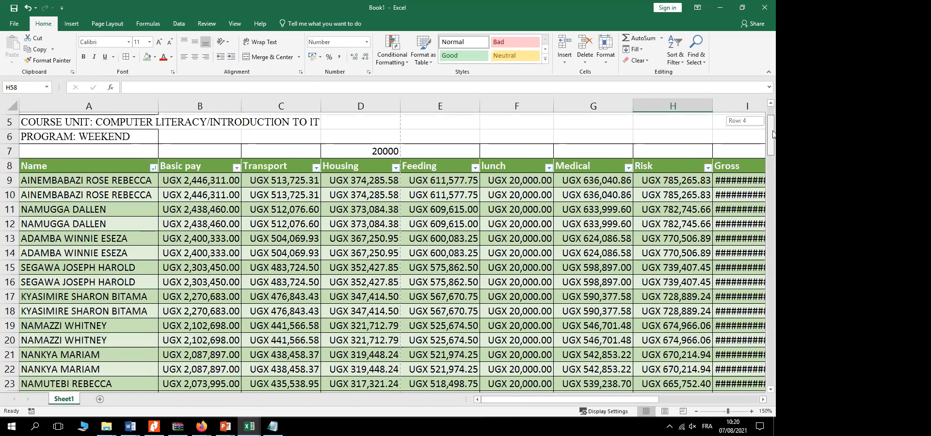
pyautogui.write('=b8')
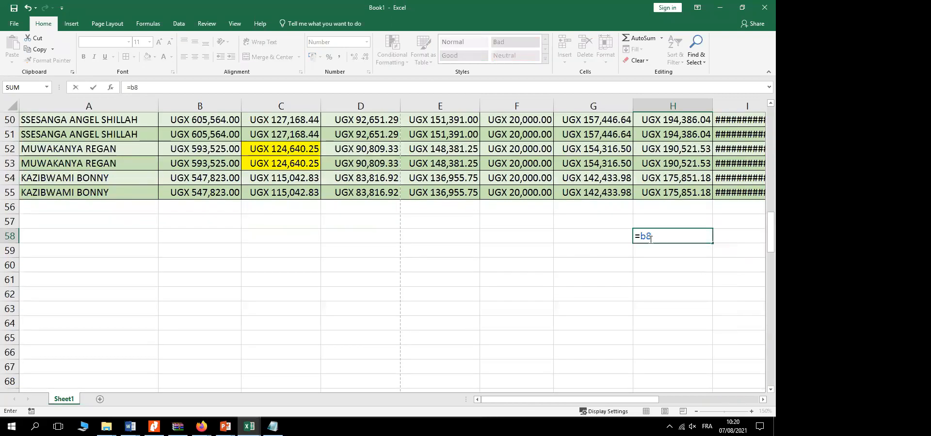
pyautogui.press('Return')
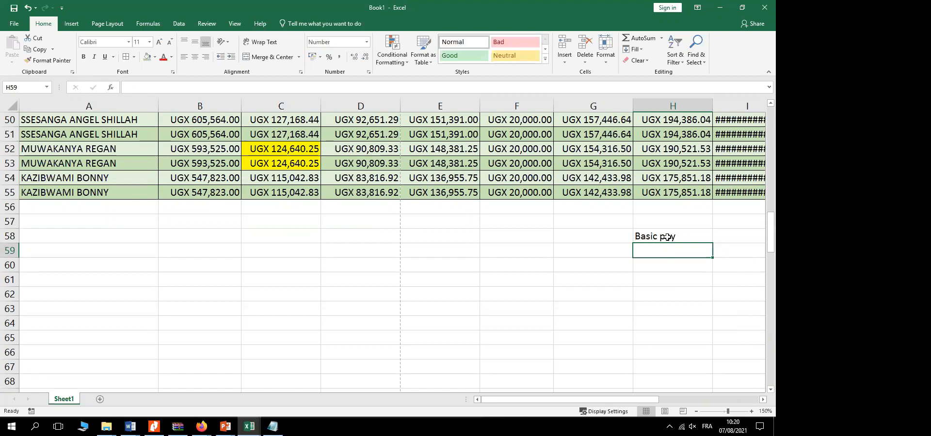
pyautogui.click(667, 237)
pyautogui.press('Delete')
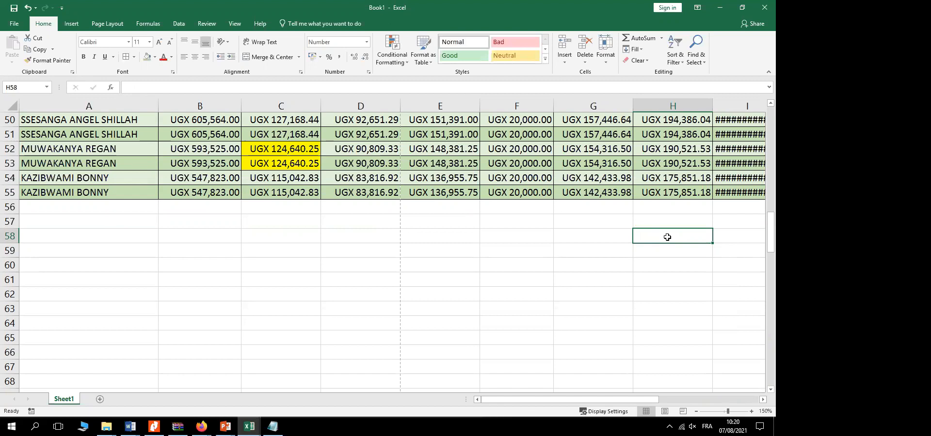
# - Rename the Sheet1 worksheet as payroll
pyautogui.doubleClick(69, 400)
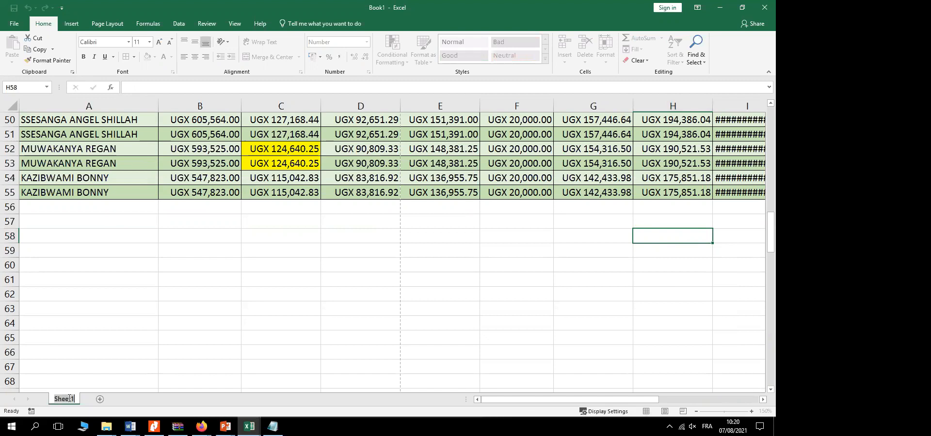
pyautogui.write('payroll')
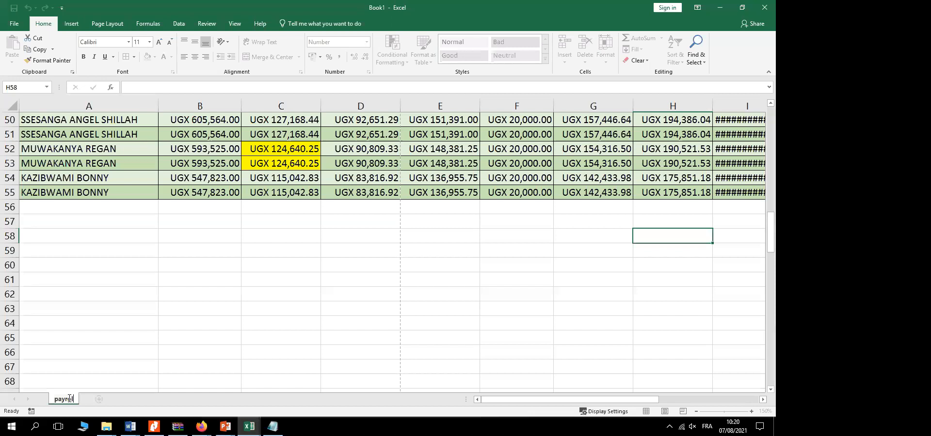
pyautogui.write('l')
pyautogui.press('Return')
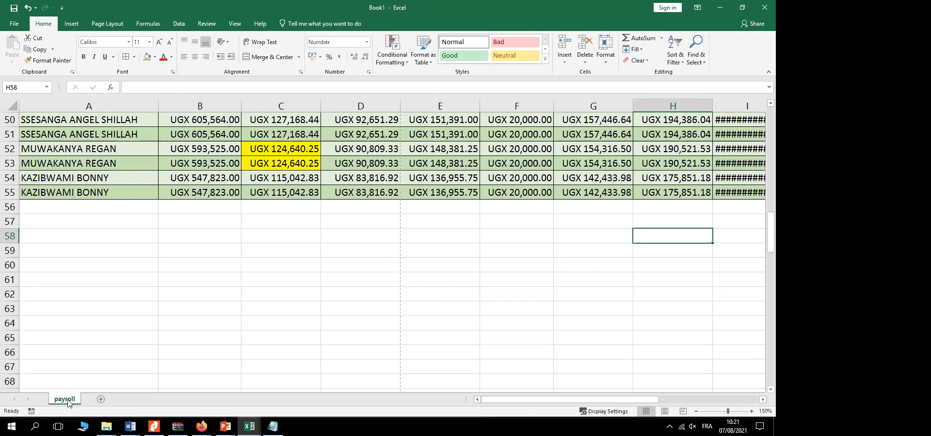
# - Add a second worksheet after payroll, look over the payroll sheet and return to the new blank sheet
pyautogui.click(101, 399)
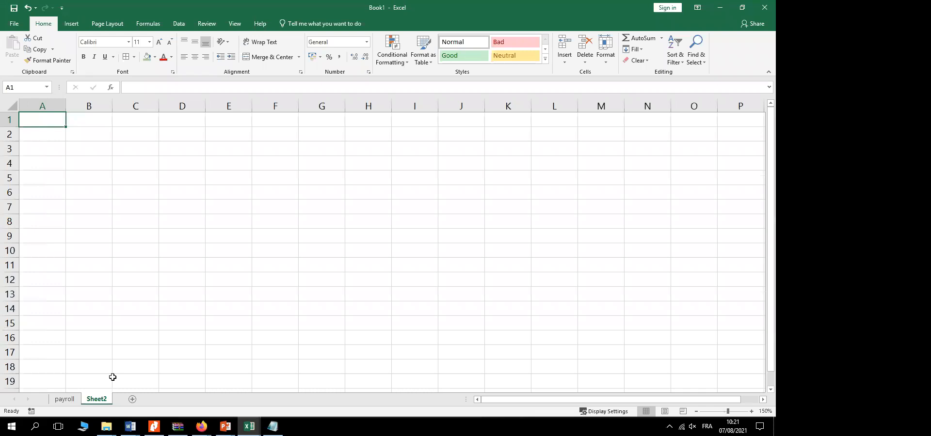
pyautogui.click(65, 399)
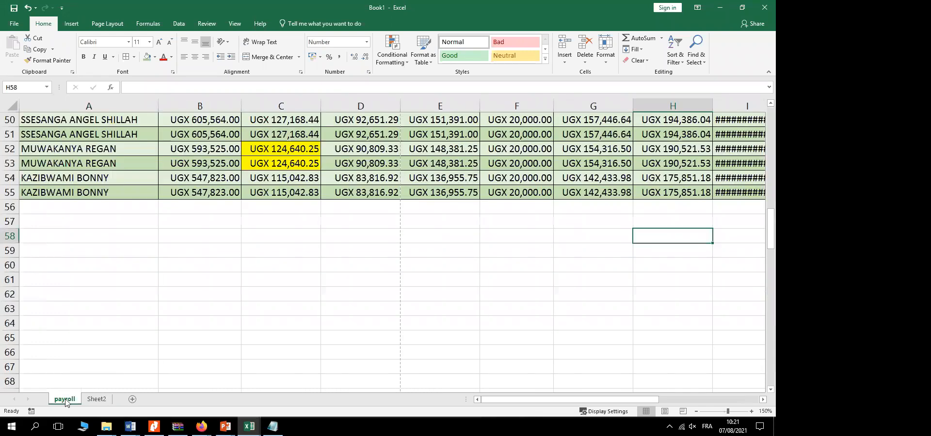
pyautogui.moveTo(770, 228); pyautogui.dragTo(758, 67)
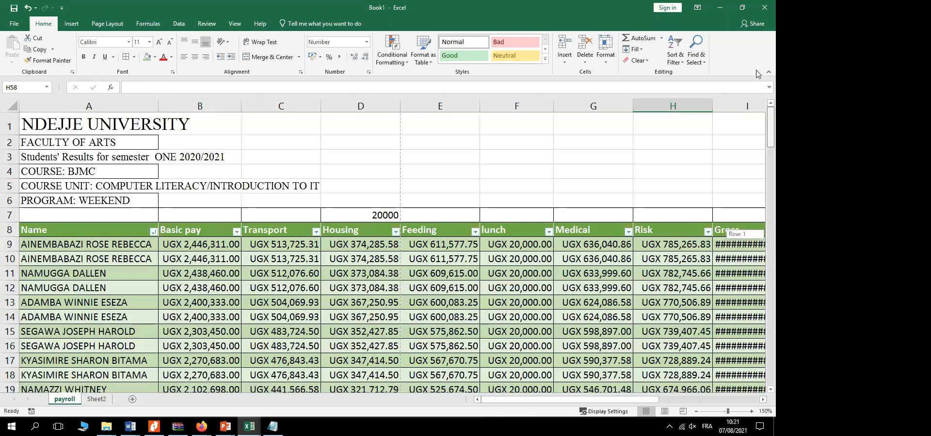
pyautogui.moveTo(758, 73); pyautogui.dragTo(766, 232)
pyautogui.click(96, 399)
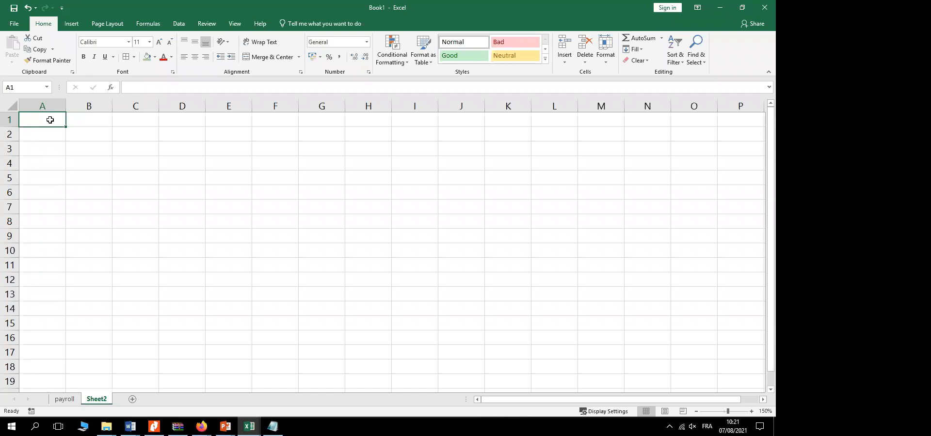
# - Enter a formula in A1 of Sheet2 that references the Name header in cell A8 of the payroll sheet
pyautogui.write('=')
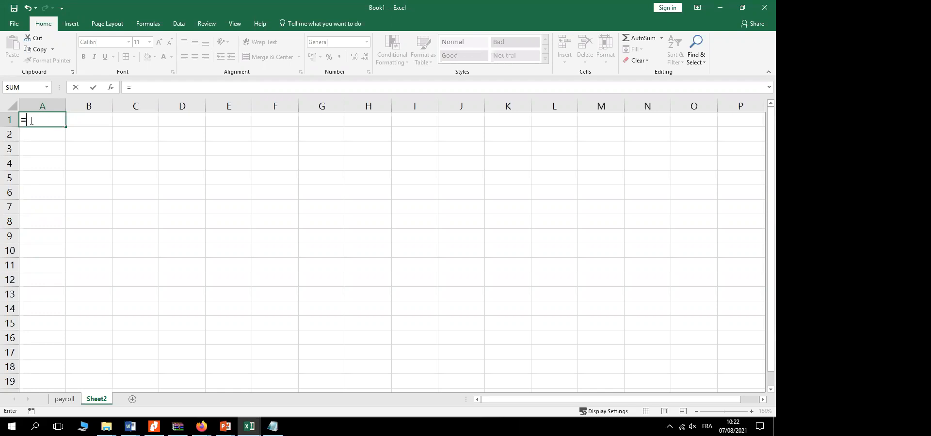
pyautogui.click(65, 400)
pyautogui.click(67, 401)
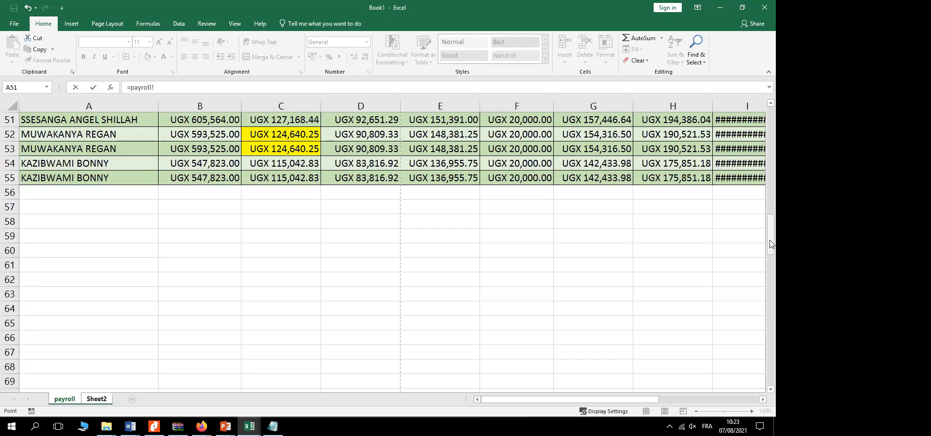
pyautogui.moveTo(771, 244); pyautogui.dragTo(771, 134)
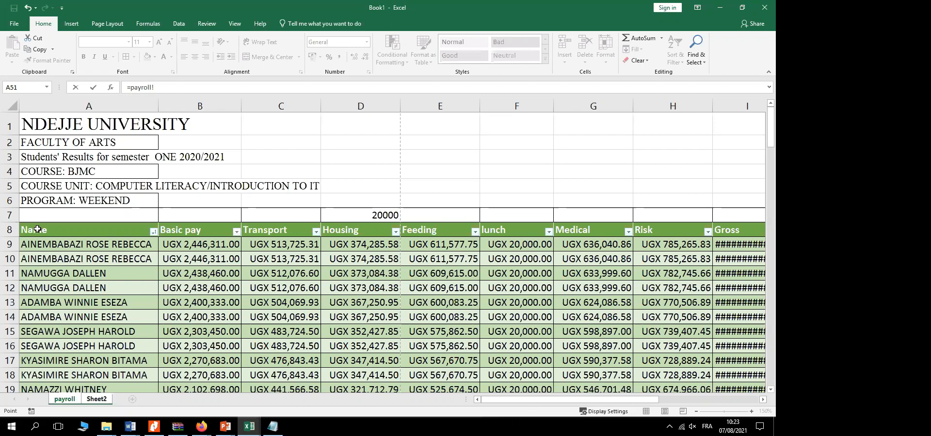
pyautogui.click(38, 229)
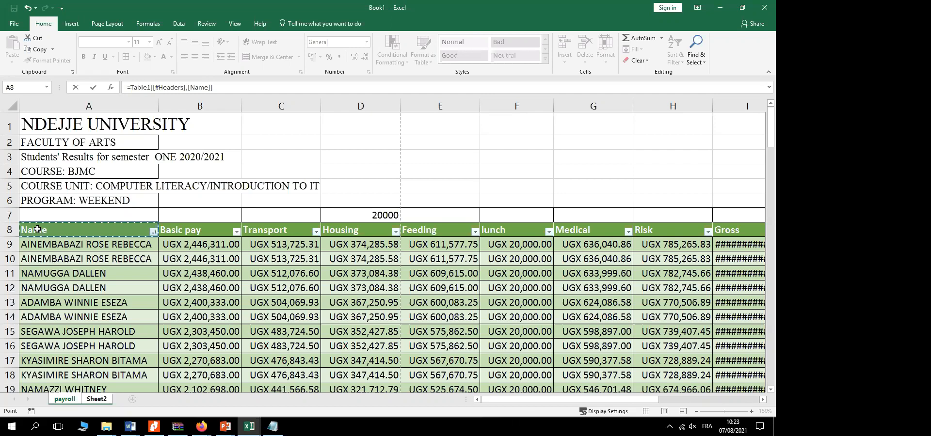
pyautogui.press('Return')
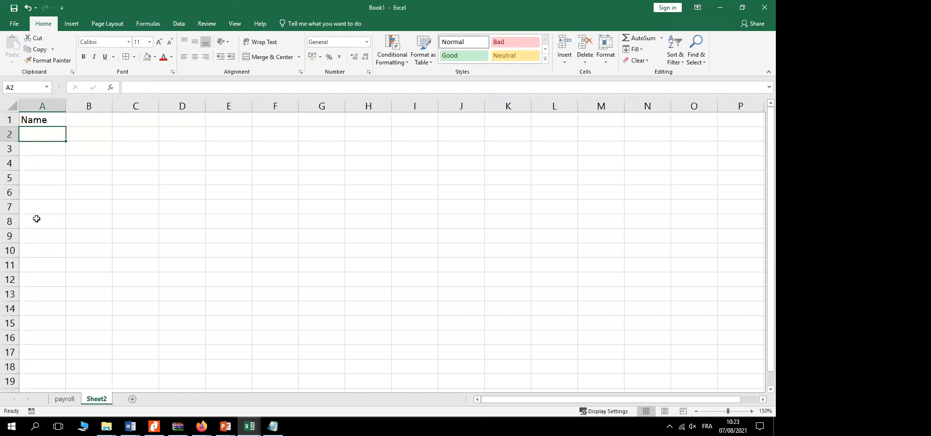
# - Try filling the Name header reference from A1 down to A10 on Sheet2, and undo the fill
pyautogui.click(33, 120)
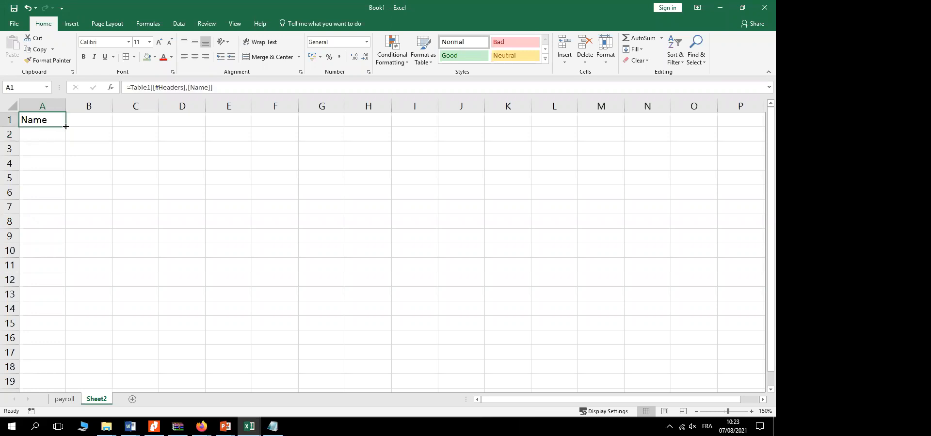
pyautogui.moveTo(66, 126); pyautogui.dragTo(56, 262)
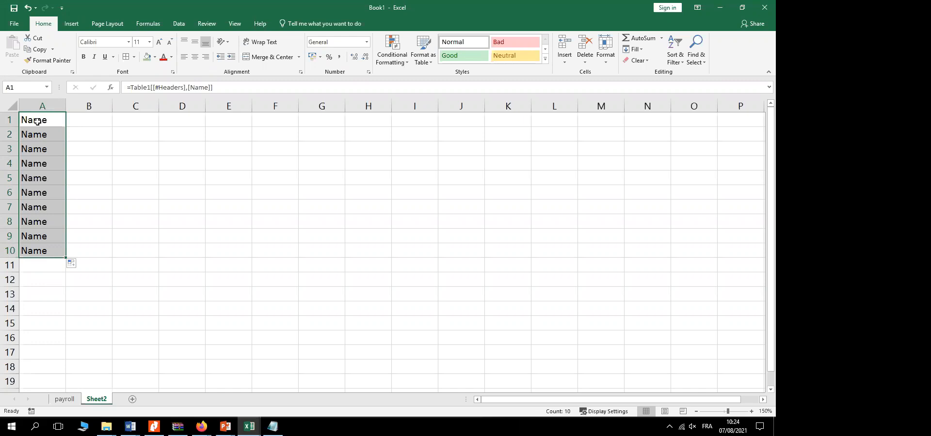
pyautogui.hotkey('ctrl', 'z')
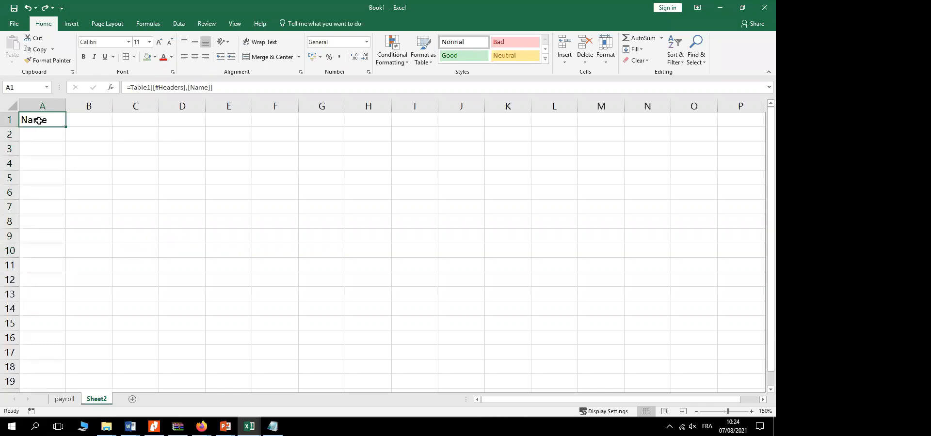
# - Clear the Name header reference from cell A1 of Sheet2, and undo the deletion
pyautogui.press('F2')
pyautogui.click(26, 119)
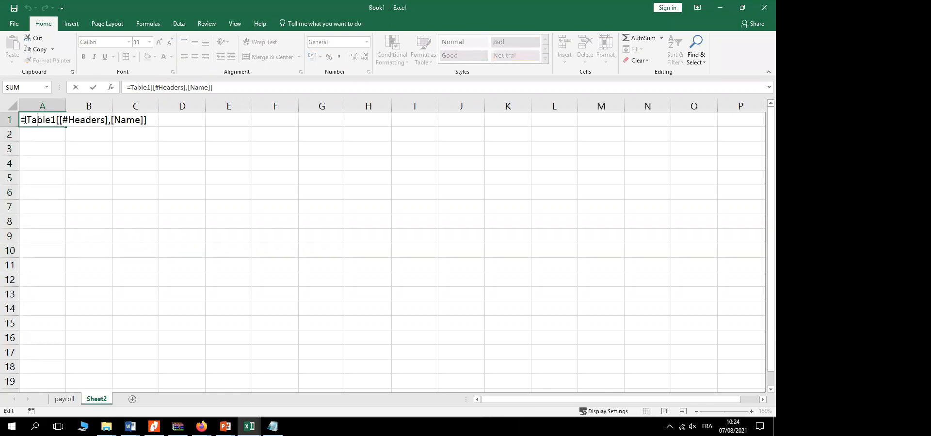
pyautogui.press('Delete')
pyautogui.press('Delete')
pyautogui.press('Delete')
pyautogui.press('Delete')
pyautogui.press('Delete')
pyautogui.press('Delete')
pyautogui.press('Delete')
pyautogui.press('Delete')
pyautogui.press('Delete')
pyautogui.press('Delete')
pyautogui.press('Delete')
pyautogui.press('Delete')
pyautogui.press('Delete')
pyautogui.press('Delete')
pyautogui.press('Delete')
pyautogui.press('Delete')
pyautogui.press('Delete')
pyautogui.press('Delete')
pyautogui.press('Delete')
pyautogui.press('Delete')
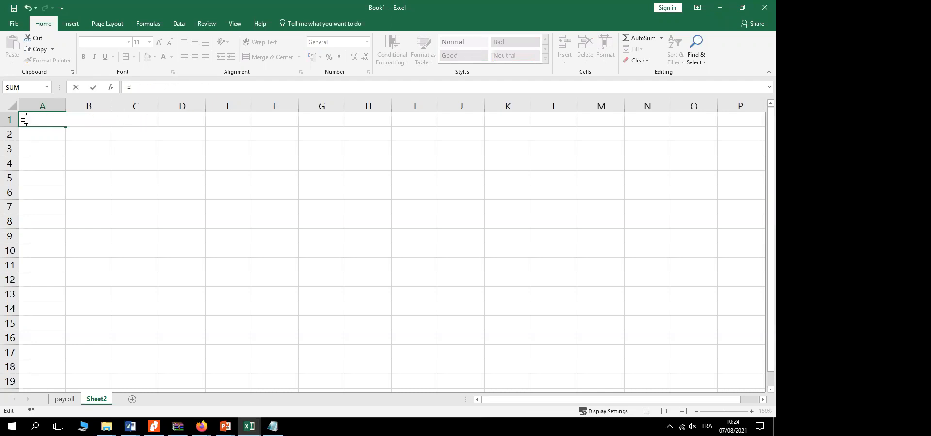
pyautogui.press('BackSpace')
pyautogui.press('Return')
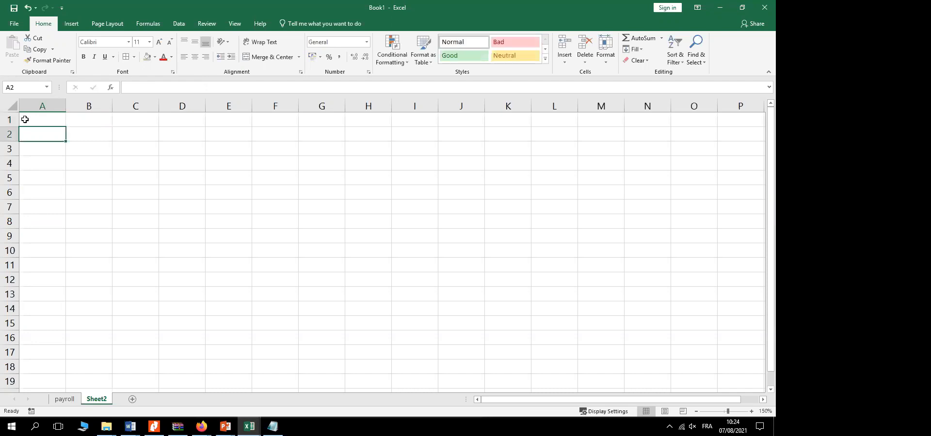
pyautogui.hotkey('ctrl', 'z')
# - Replace the formula in A1 of Sheet2 with a reference to cell A9 of the payroll sheet
pyautogui.doubleClick(25, 119)
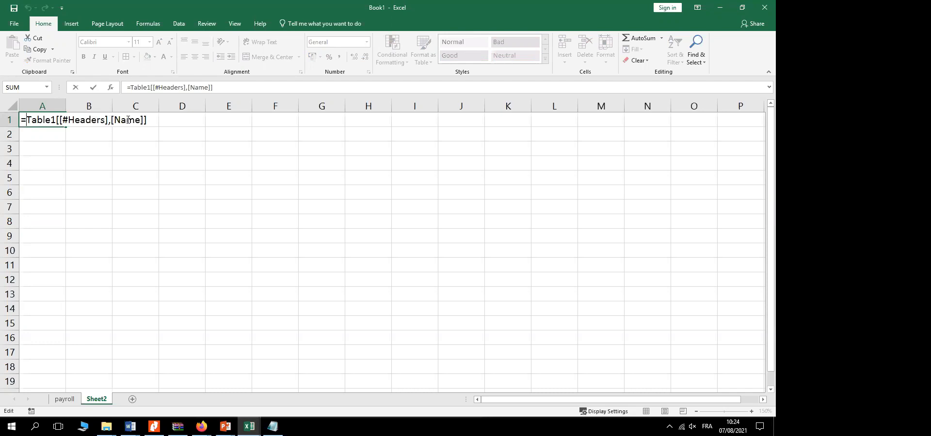
pyautogui.press('Delete')
pyautogui.press('Delete')
pyautogui.press('Delete')
pyautogui.press('Delete')
pyautogui.press('Delete')
pyautogui.press('Delete')
pyautogui.press('Delete')
pyautogui.press('Delete')
pyautogui.press('Delete')
pyautogui.press('Delete')
pyautogui.press('Delete')
pyautogui.press('Delete')
pyautogui.press('Delete')
pyautogui.press('Delete')
pyautogui.press('Delete')
pyautogui.press('Delete')
pyautogui.press('Delete')
pyautogui.press('Delete')
pyautogui.press('Delete')
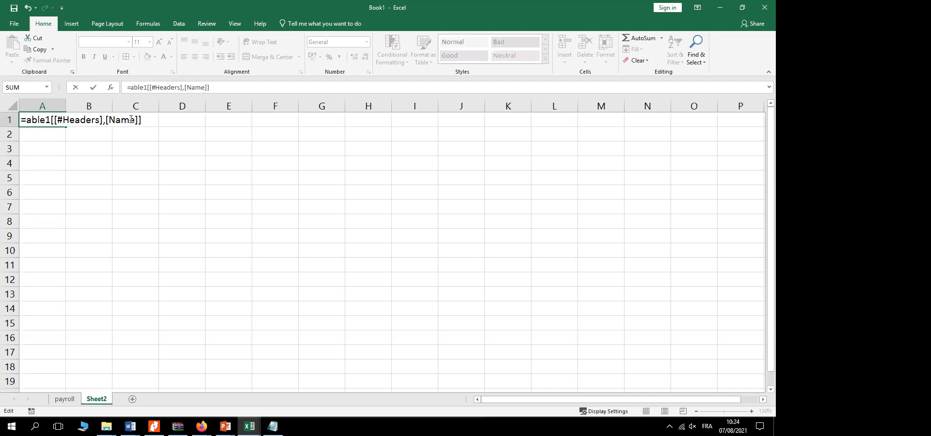
pyautogui.press('Delete')
pyautogui.press('Delete')
pyautogui.press('Delete')
pyautogui.press('Delete')
pyautogui.press('Delete')
pyautogui.press('Delete')
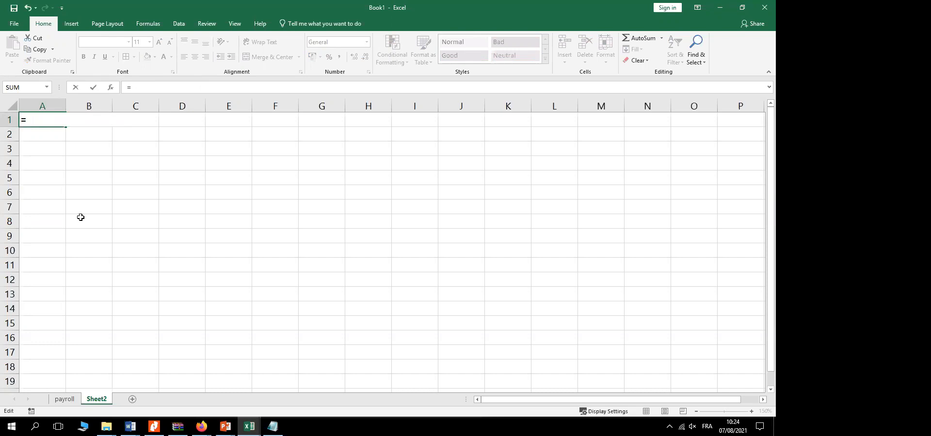
pyautogui.click(78, 399)
pyautogui.click(54, 244)
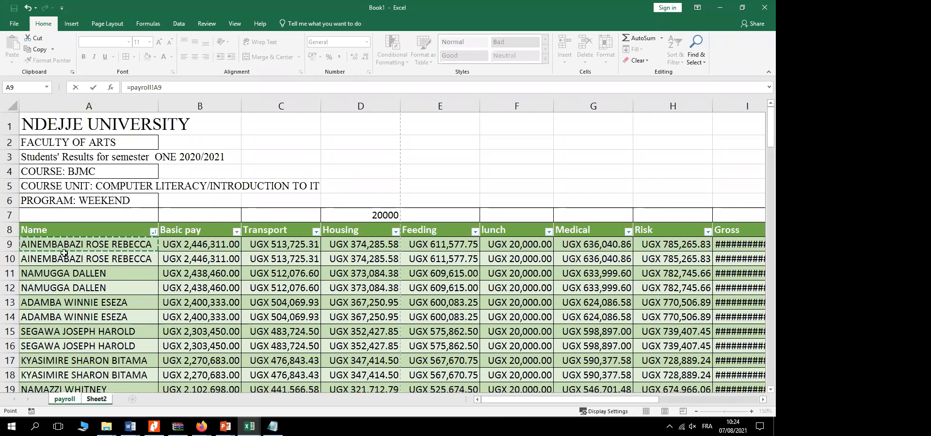
pyautogui.hotkey('ctrl', 'pagedown')
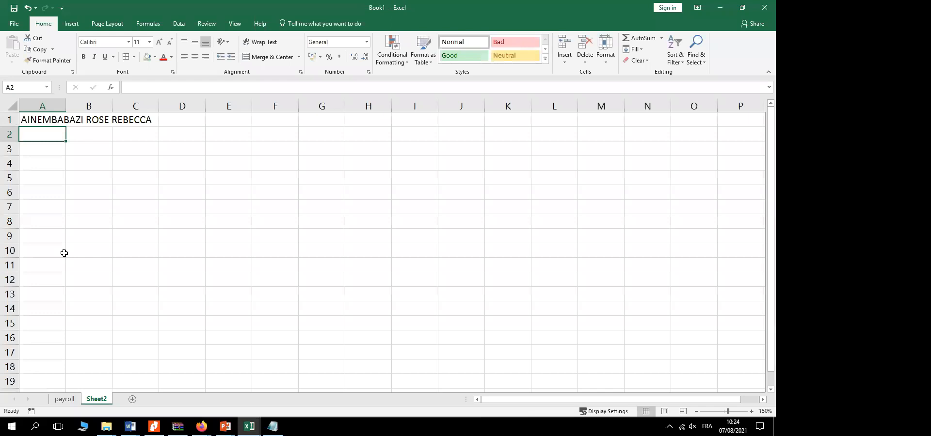
# - Try filling the payroll name reference from A1 down to A12 on Sheet2, and undo the fill
pyautogui.click(44, 121)
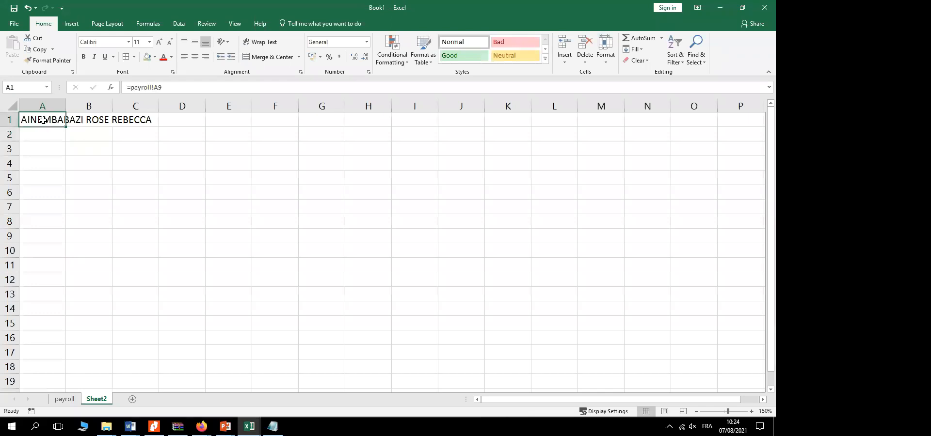
pyautogui.moveTo(66, 126); pyautogui.dragTo(72, 292)
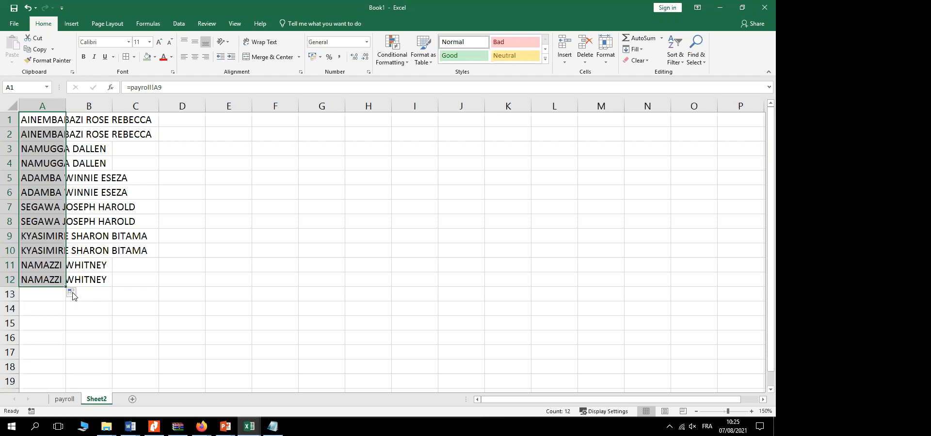
pyautogui.hotkey('ctrl', 'z')
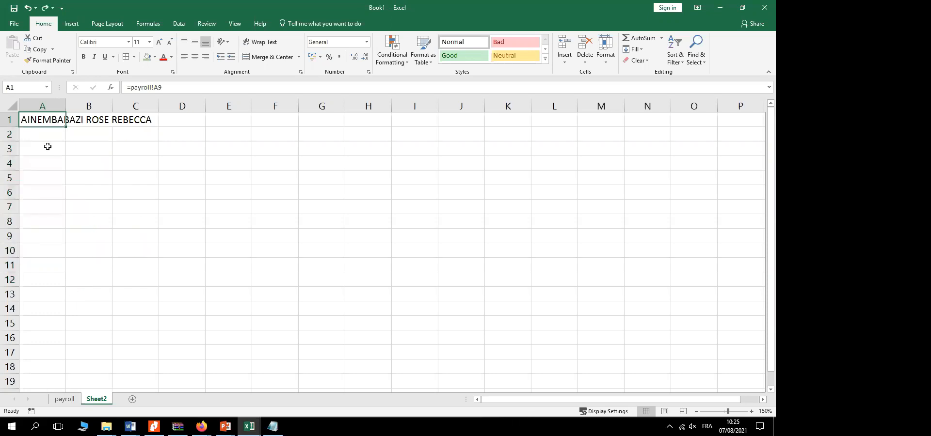
# - Clear the reference from A1 of Sheet2, and try out a Name heading there before erasing it
pyautogui.press('Delete')
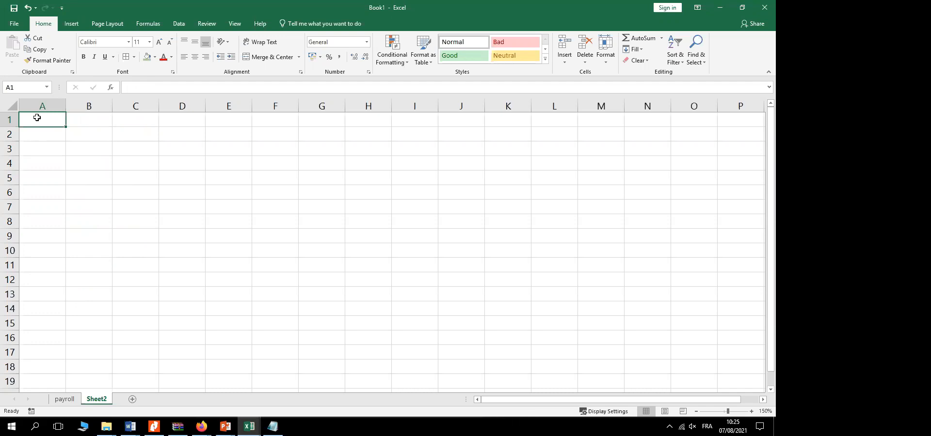
pyautogui.write('Name')
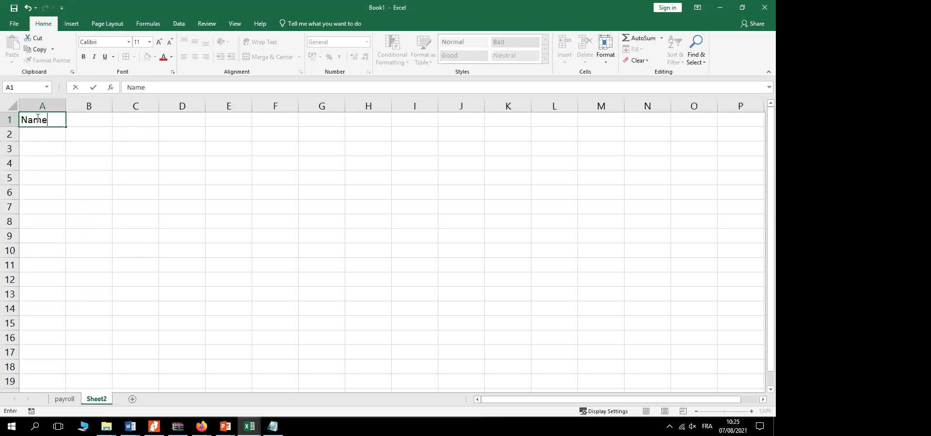
pyautogui.press('BackSpace')
pyautogui.press('BackSpace')
pyautogui.press('BackSpace')
pyautogui.press('BackSpace')
pyautogui.click(45, 149)
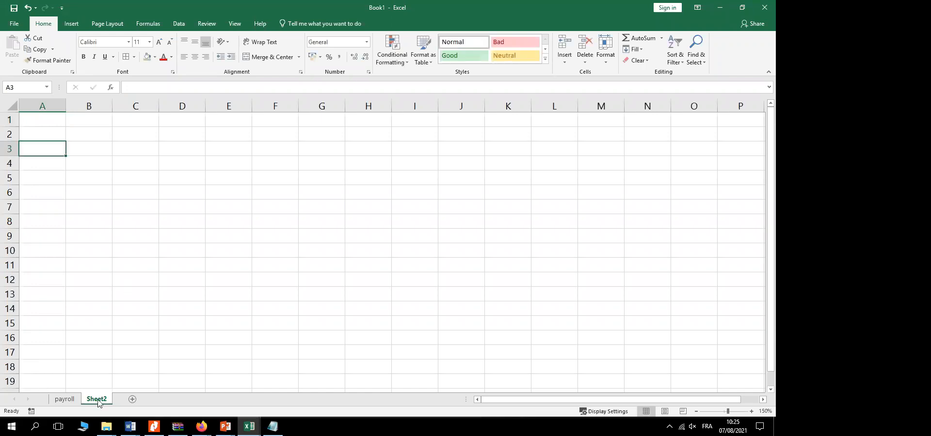
# - Check the payroll sheet and enter the heading Name in cell A1 of Sheet2
pyautogui.click(38, 119)
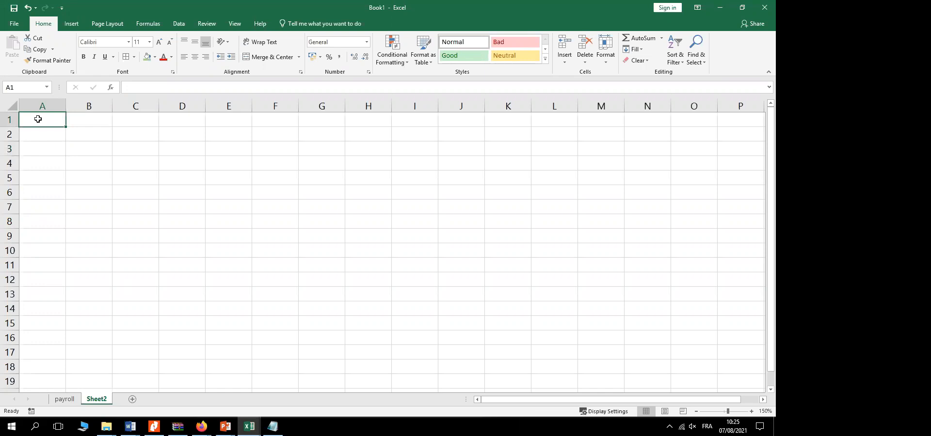
pyautogui.click(65, 400)
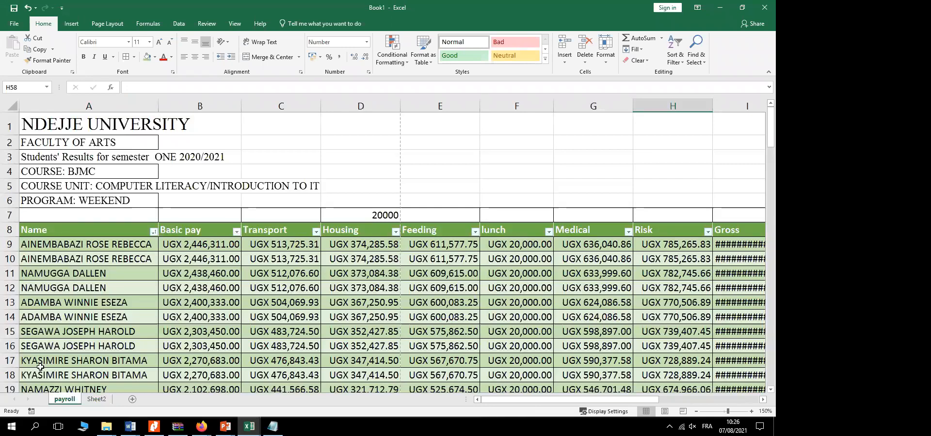
pyautogui.click(101, 402)
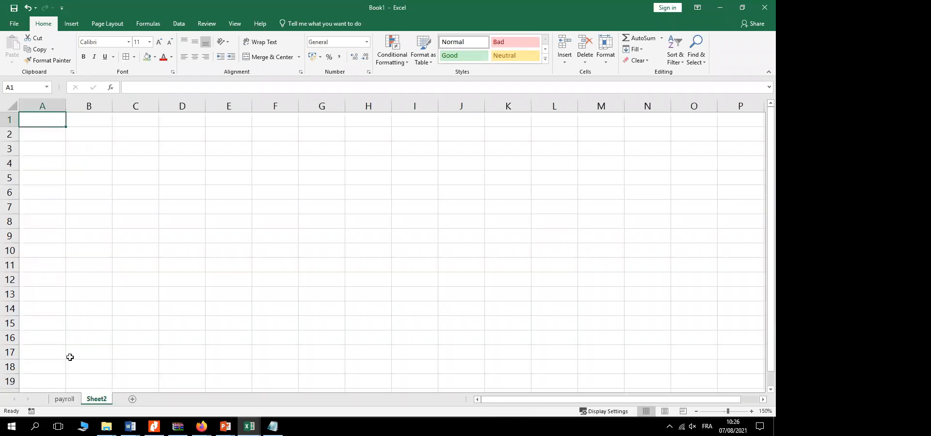
pyautogui.click(64, 400)
pyautogui.click(96, 399)
pyautogui.write('N')
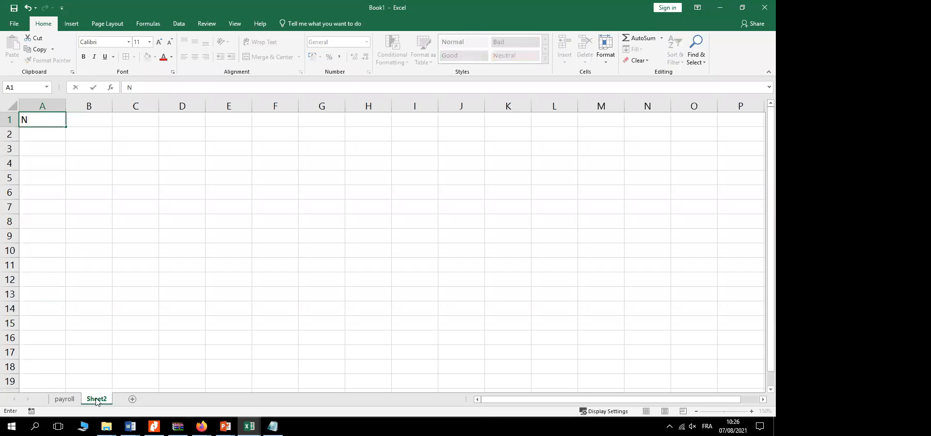
pyautogui.write('ame')
pyautogui.click(33, 134)
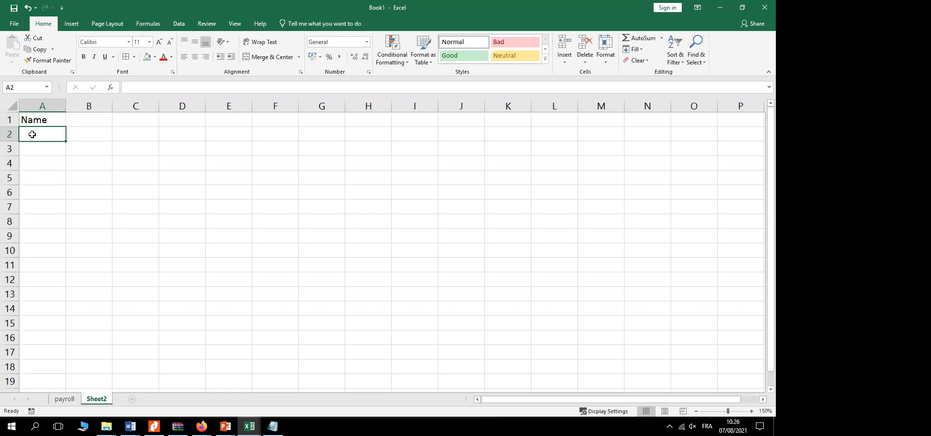
# - Enter the formula =payroll!A9 in cell A2 of Sheet2, writing out the sheet and cell reference in full
pyautogui.write('=')
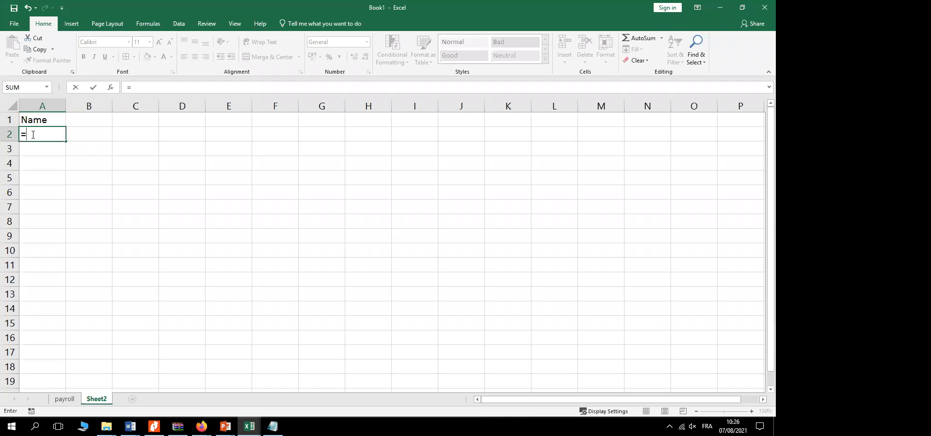
pyautogui.write('paroll')
pyautogui.click(38, 135)
pyautogui.write('y')
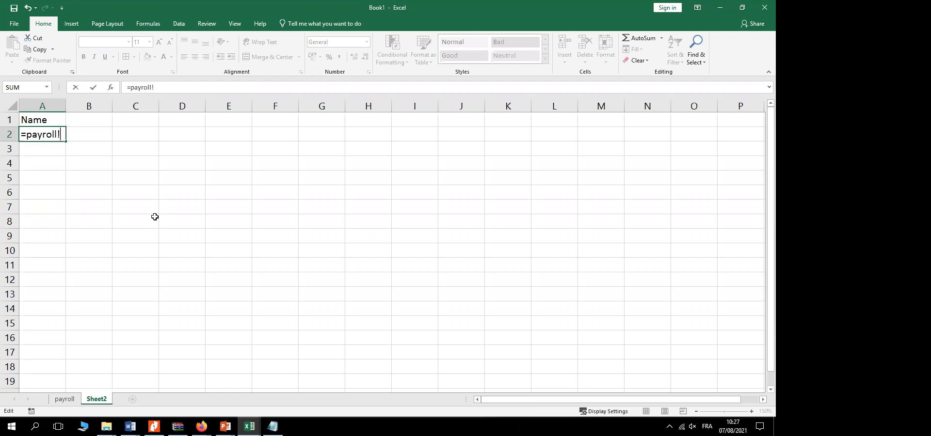
pyautogui.write('a9')
pyautogui.press('Return')
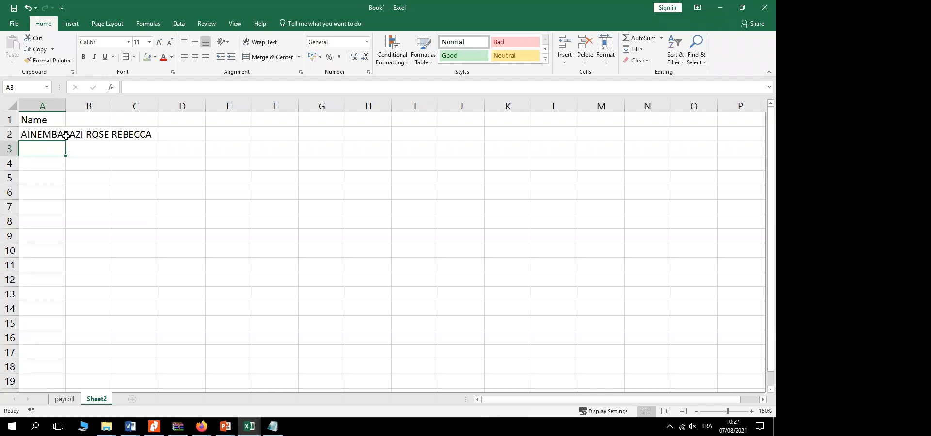
# - Rebuild the formula in A2 of Sheet2 by picking cell A9 directly on the payroll sheet
pyautogui.doubleClick(43, 134)
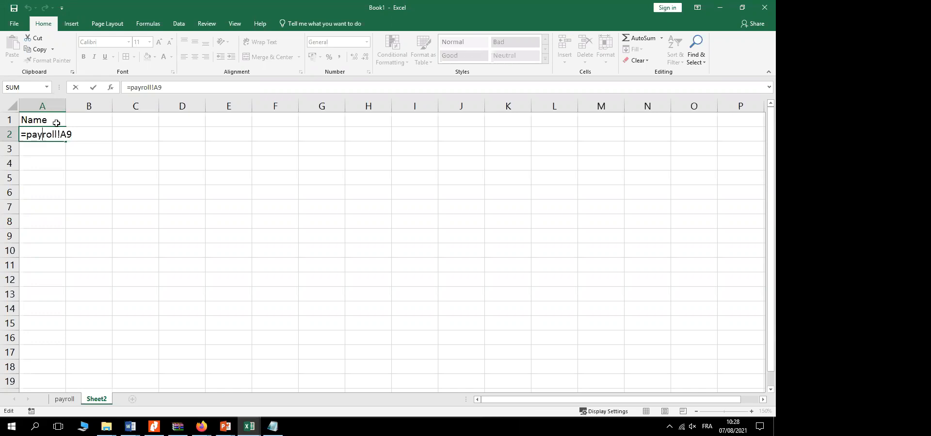
pyautogui.press('BackSpace')
pyautogui.press('BackSpace')
pyautogui.press('BackSpace')
pyautogui.press('BackSpace')
pyautogui.press('BackSpace')
pyautogui.press('BackSpace')
pyautogui.press('BackSpace')
pyautogui.press('BackSpace')
pyautogui.press('BackSpace')
pyautogui.press('BackSpace')
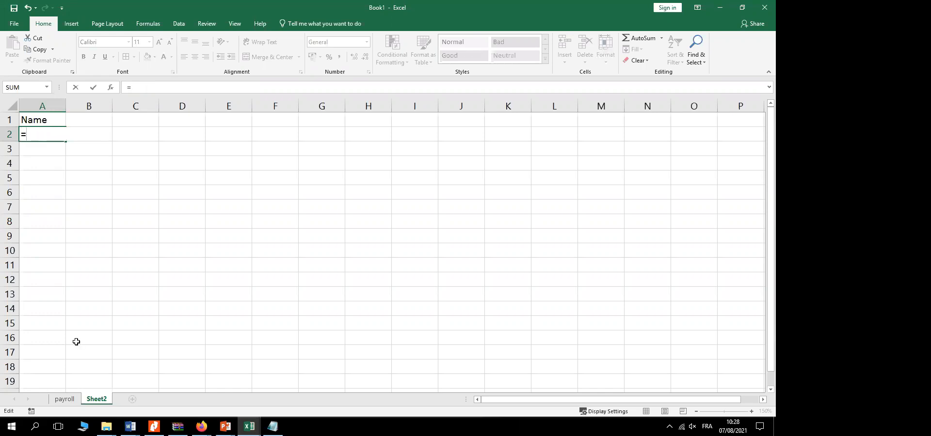
pyautogui.click(64, 399)
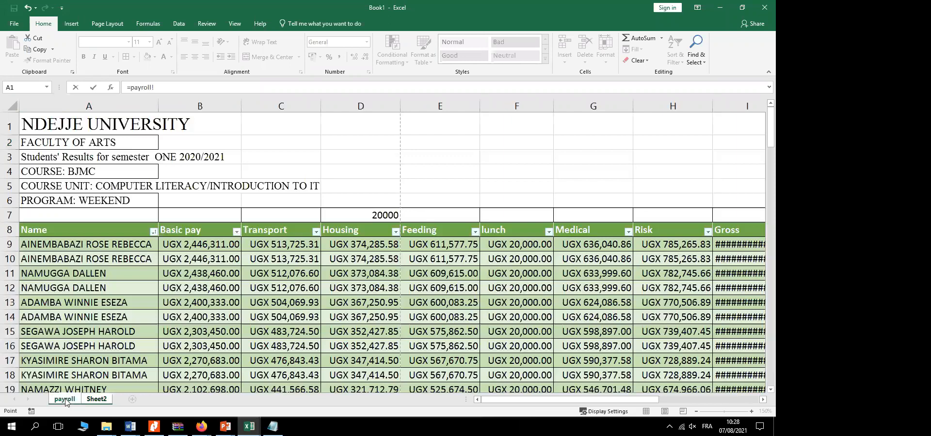
pyautogui.click(34, 245)
pyautogui.press('Return')
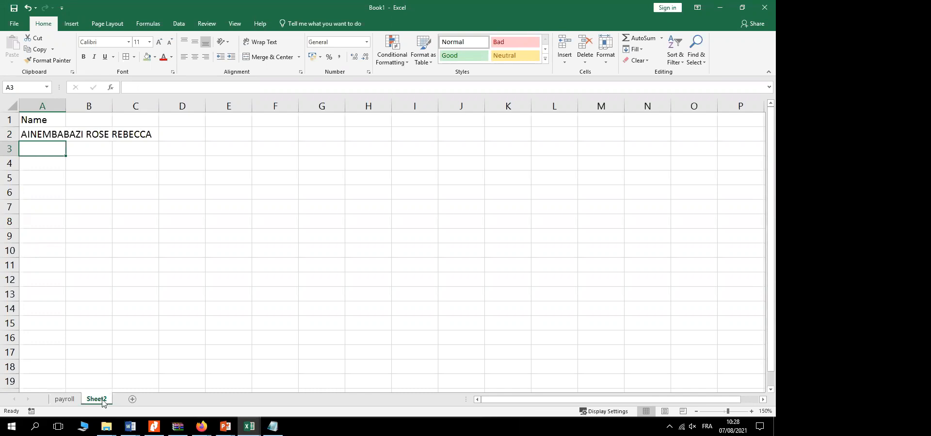
# - Look over the payroll sheet, and fill the name reference on Sheet2 from A2 down to A10
pyautogui.click(69, 402)
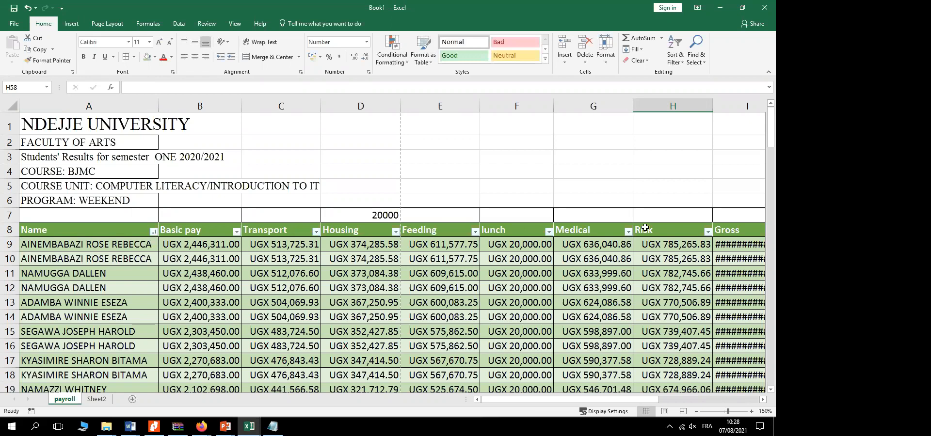
pyautogui.click(97, 400)
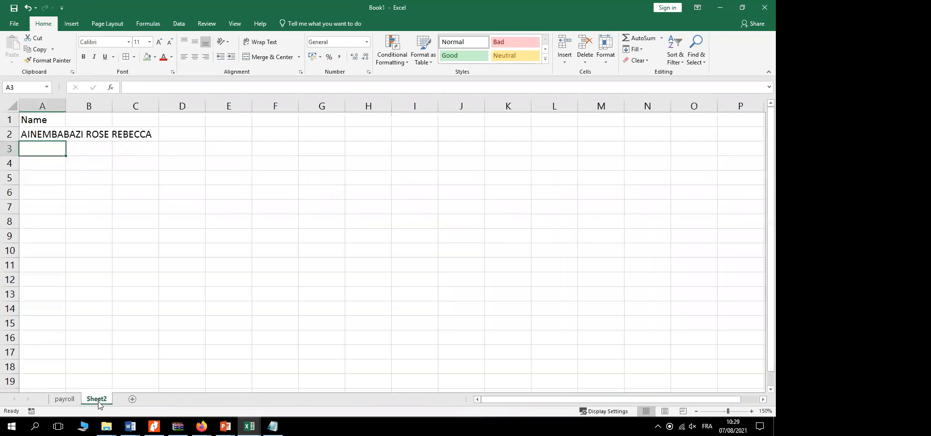
pyautogui.click(43, 134)
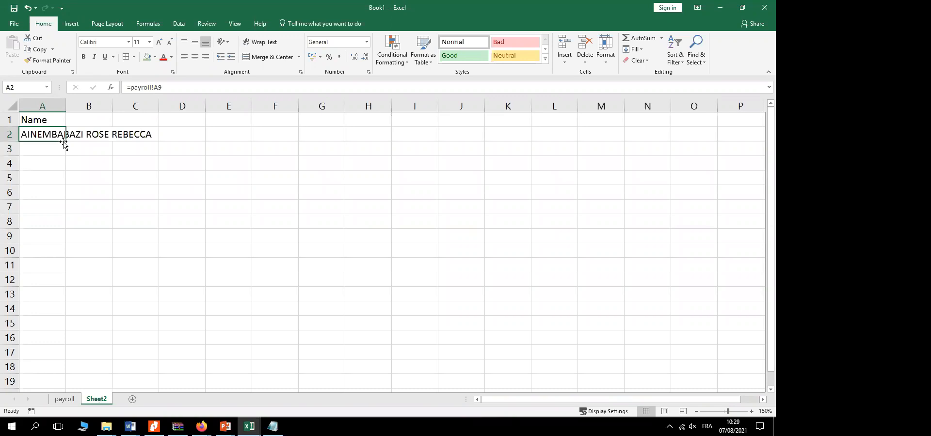
pyautogui.moveTo(66, 141); pyautogui.dragTo(57, 253)
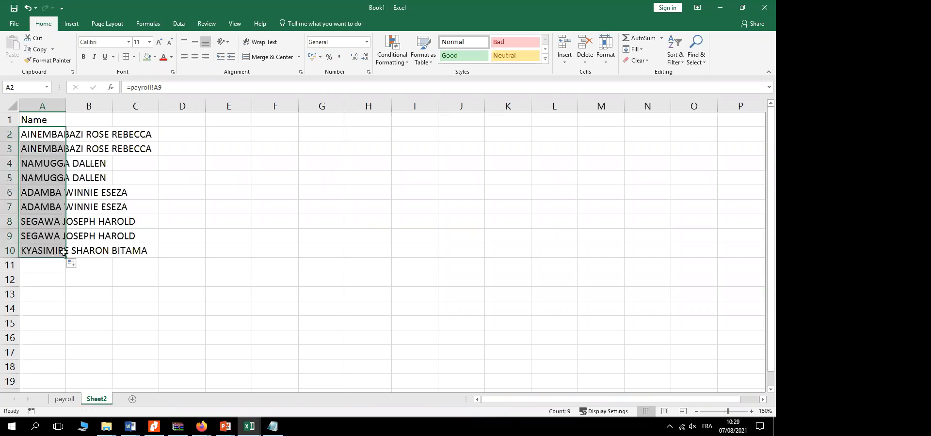
# - Move the filled name references on Sheet2 to start at A21 and extend the fill down to A66
pyautogui.moveTo(65, 257); pyautogui.dragTo(65, 272)
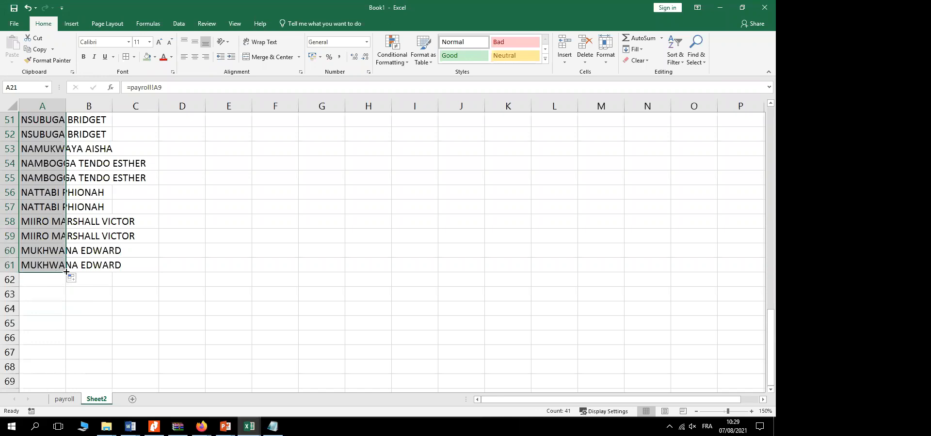
pyautogui.moveTo(66, 272); pyautogui.dragTo(60, 339)
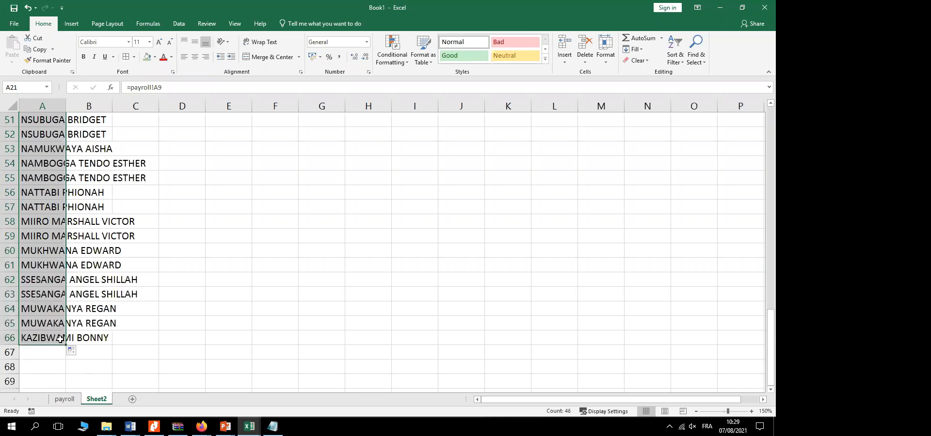
pyautogui.click(313, 268)
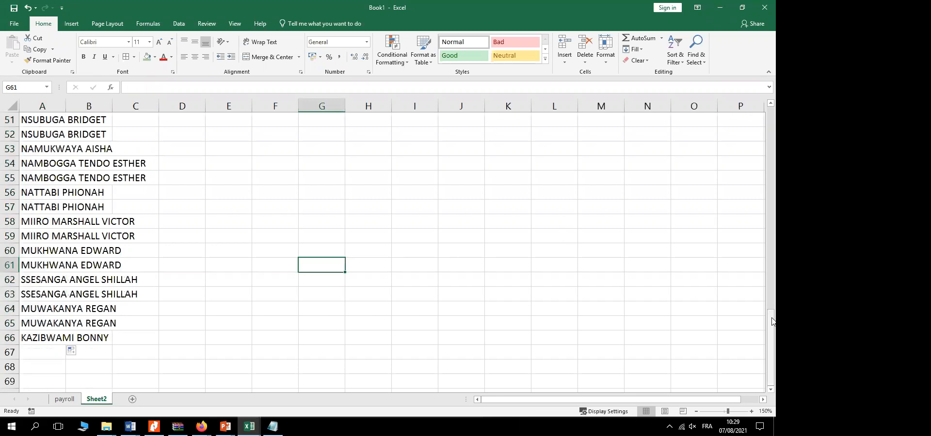
# - Delete the empty rows 2 to 20 on Sheet2 so the list of names sits directly under the Name heading
pyautogui.moveTo(773, 322); pyautogui.dragTo(740, 141)
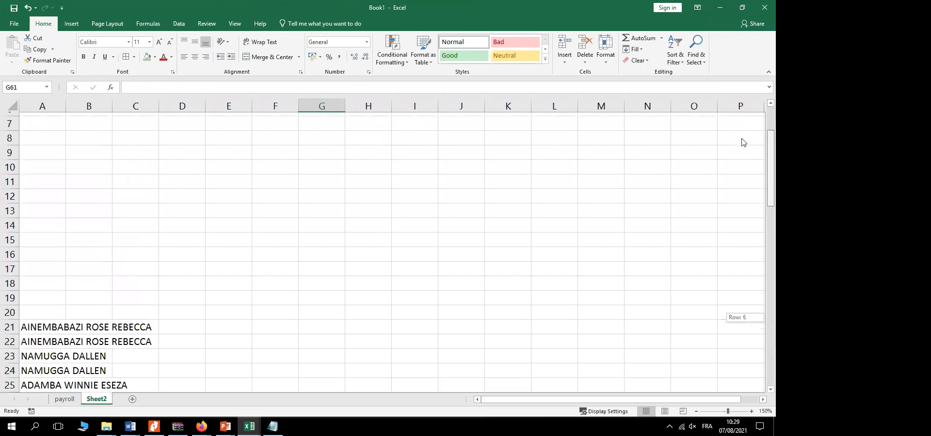
pyautogui.click(4, 308)
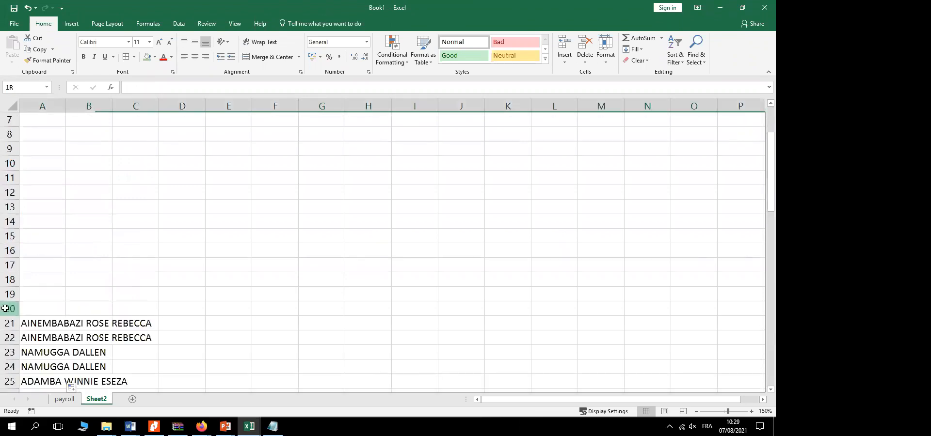
pyautogui.moveTo(5, 308); pyautogui.dragTo(9, 134)
pyautogui.click(583, 42)
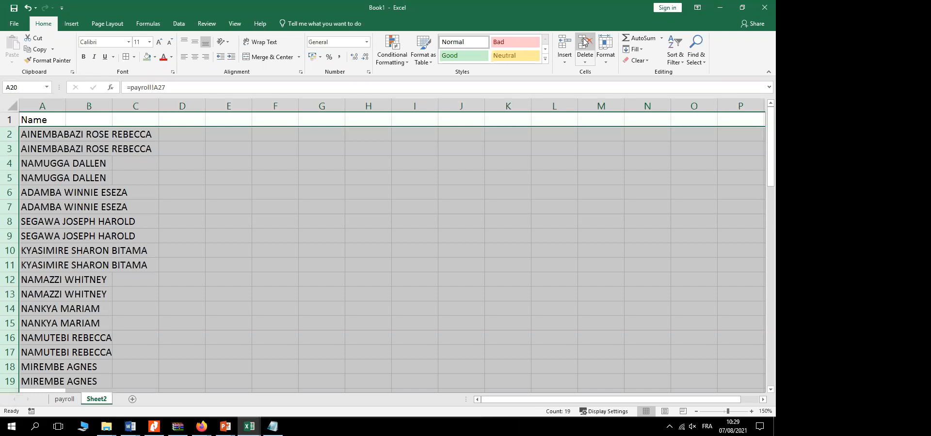
pyautogui.click(324, 191)
# - Widen column A on Sheet2 to fit the longest name
pyautogui.click(61, 381)
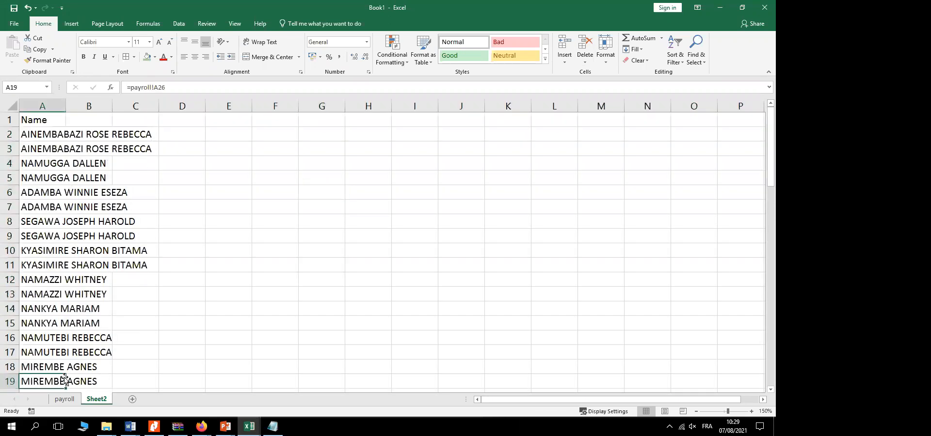
pyautogui.moveTo(773, 146); pyautogui.dragTo(772, 148)
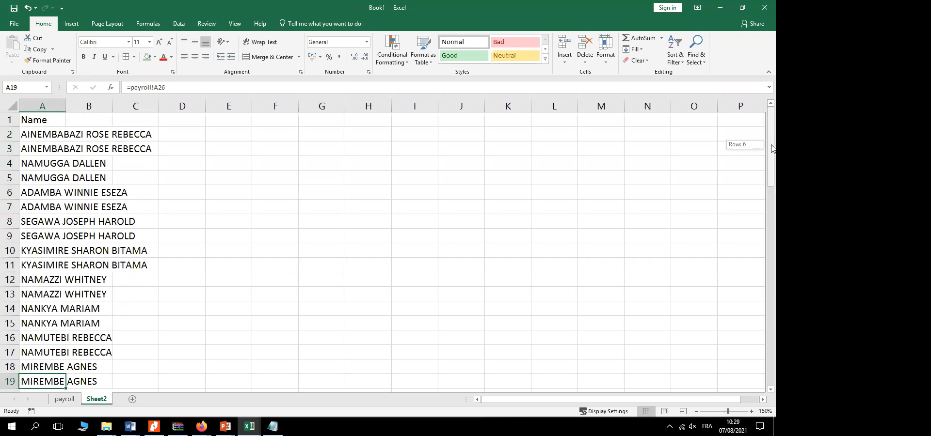
pyautogui.moveTo(773, 149); pyautogui.dragTo(774, 105)
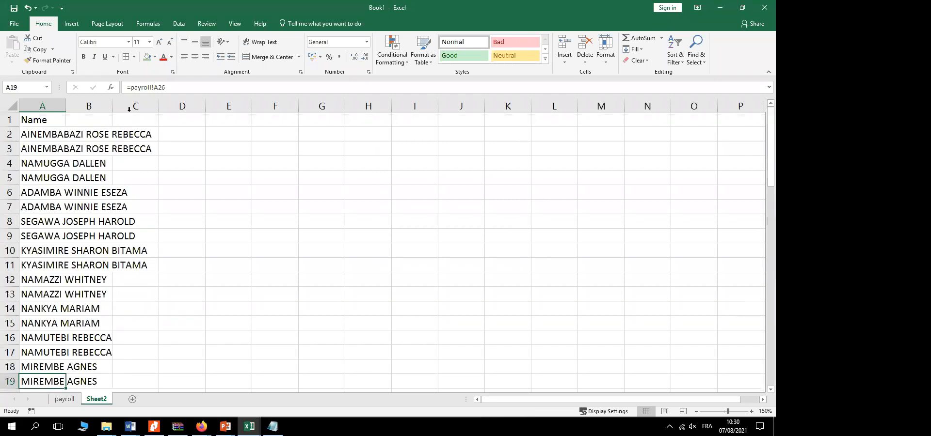
pyautogui.moveTo(64, 102); pyautogui.dragTo(64, 102)
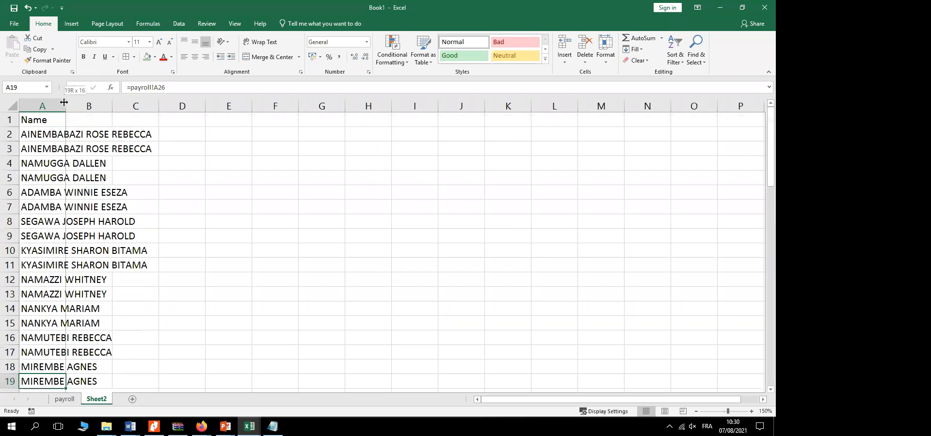
pyautogui.doubleClick(64, 102)
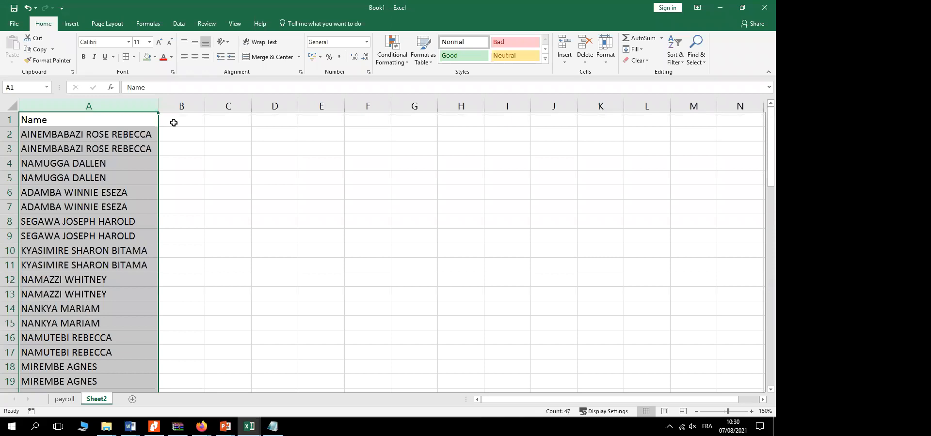
# - Enter the heading SACCO CONTRIBUTION in cell B1 of Sheet2
pyautogui.click(177, 122)
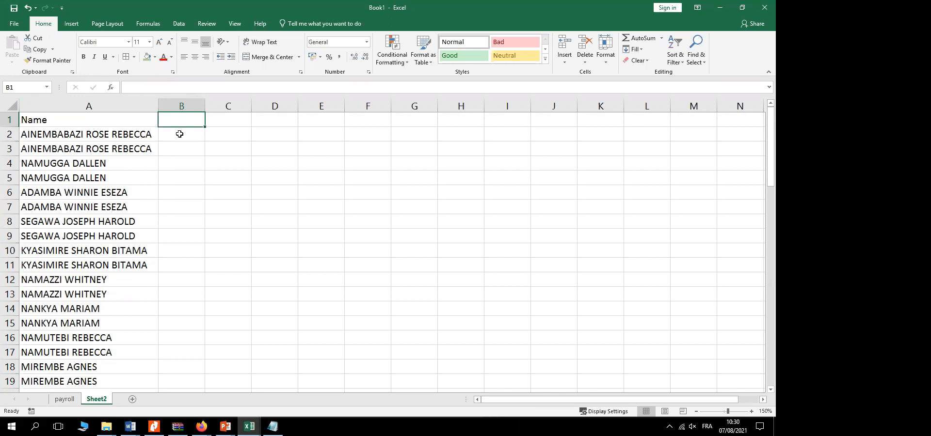
pyautogui.write('s')
pyautogui.press('BackSpace')
pyautogui.write('SA')
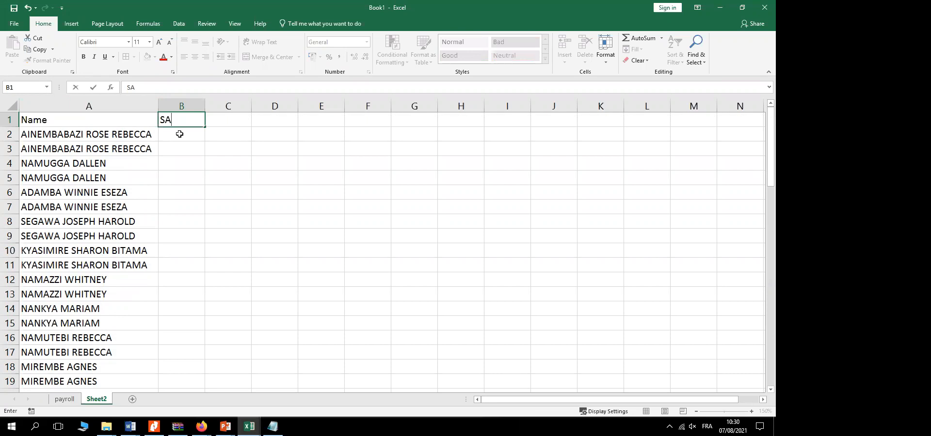
pyautogui.write('CCO CONTR')
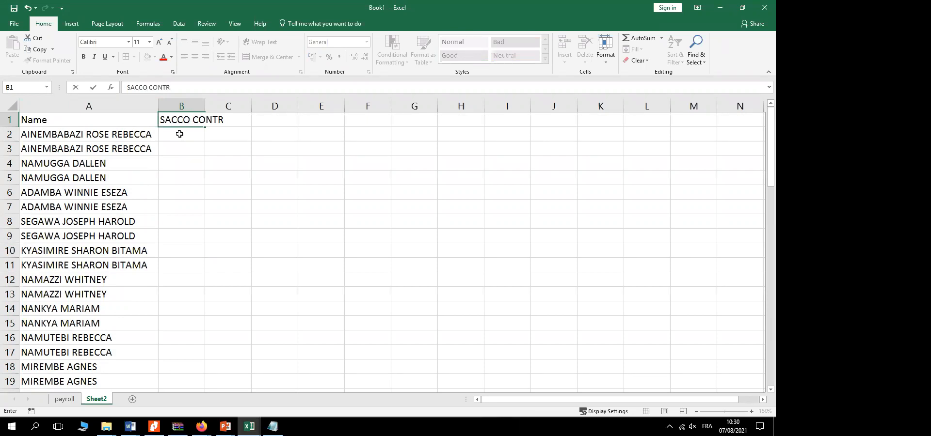
pyautogui.write('IBUTION')
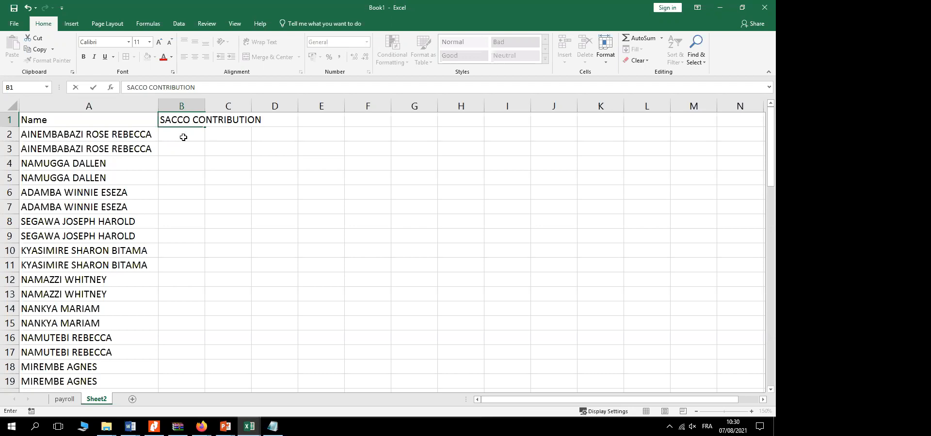
# - Locate the first Net value on the payroll sheet and link it into B2 of Sheet2 with the formula =payroll!L9
pyautogui.click(64, 399)
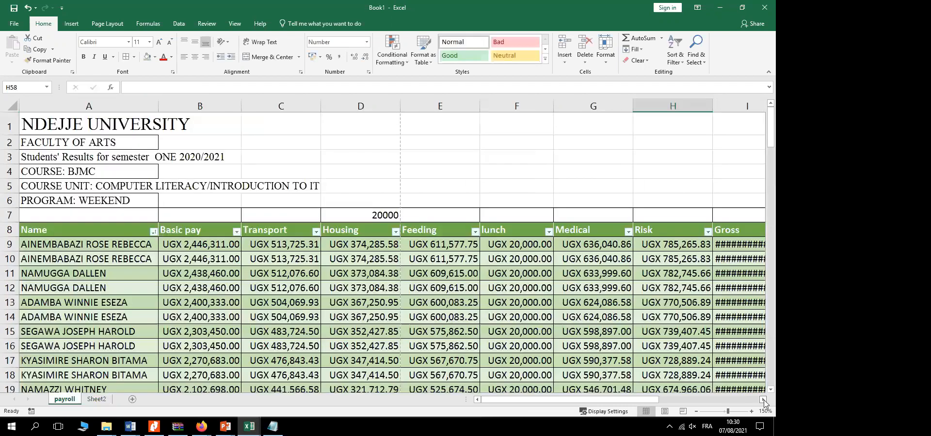
pyautogui.click(763, 400)
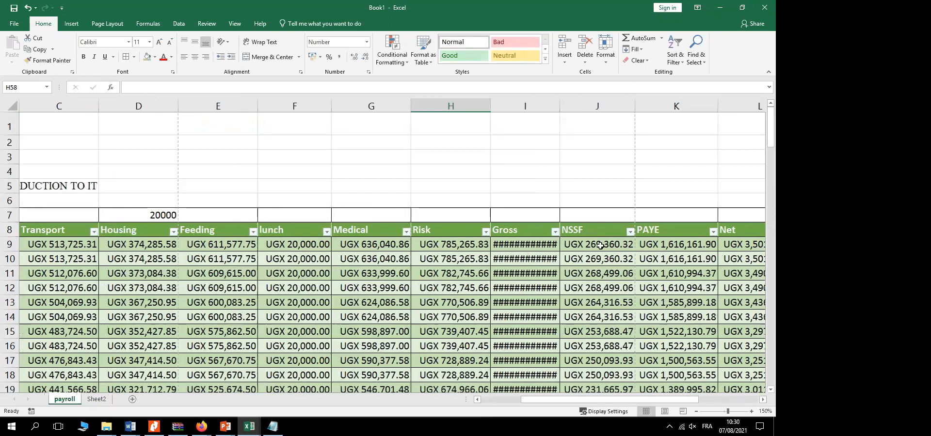
pyautogui.click(741, 244)
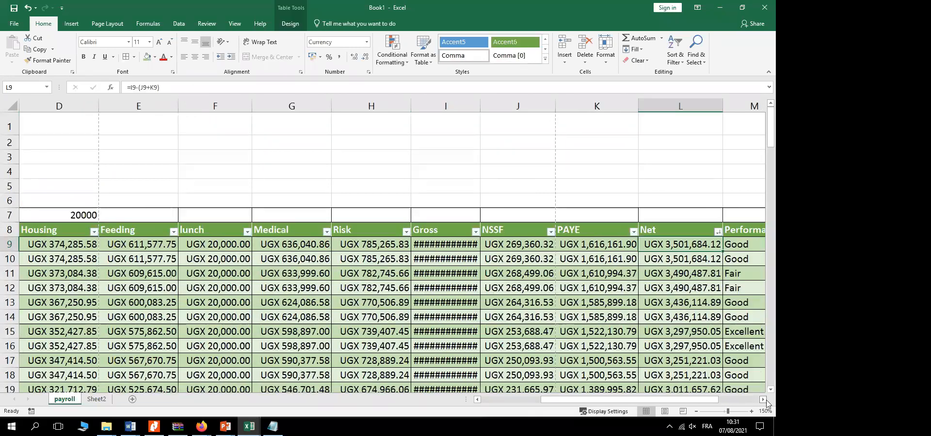
pyautogui.click(762, 400)
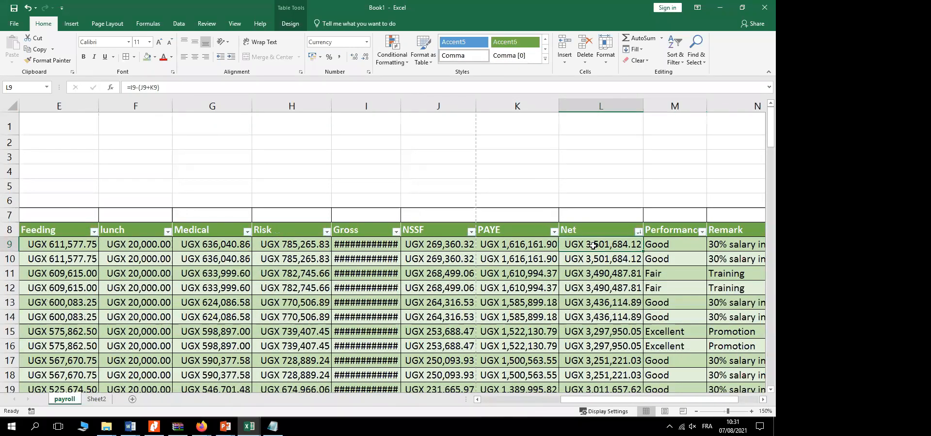
pyautogui.hotkey('ctrl', 'pagedown')
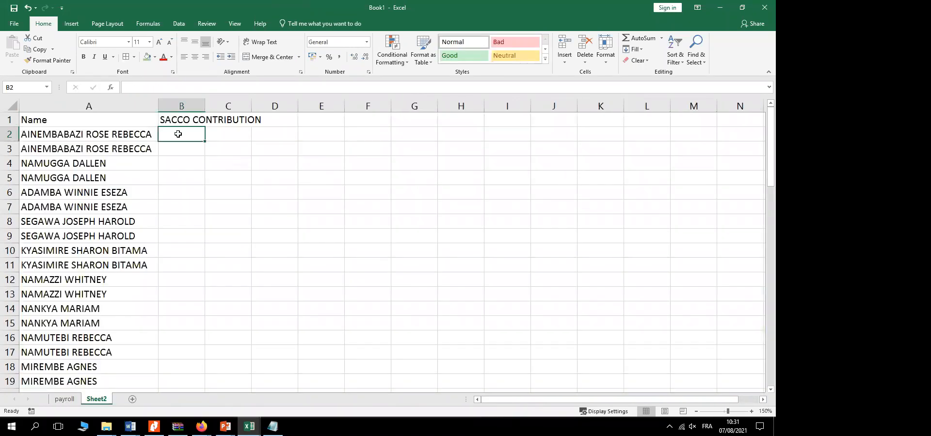
pyautogui.write('+')
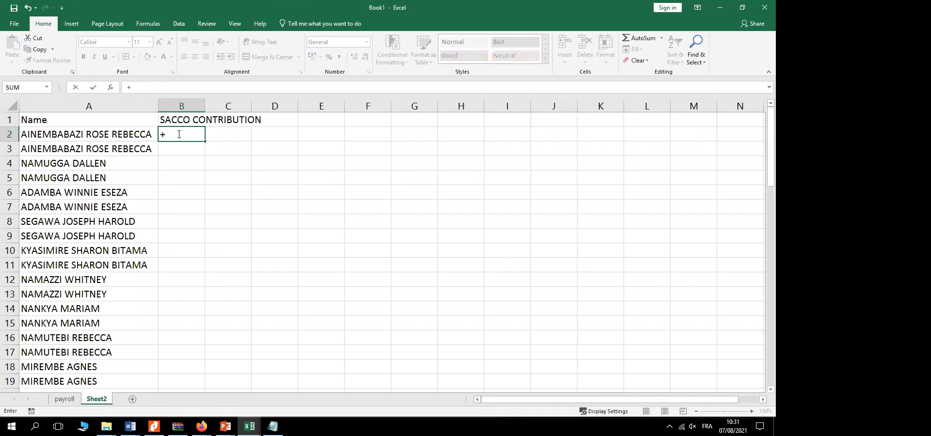
pyautogui.press('BackSpace')
pyautogui.write('=')
pyautogui.write('P')
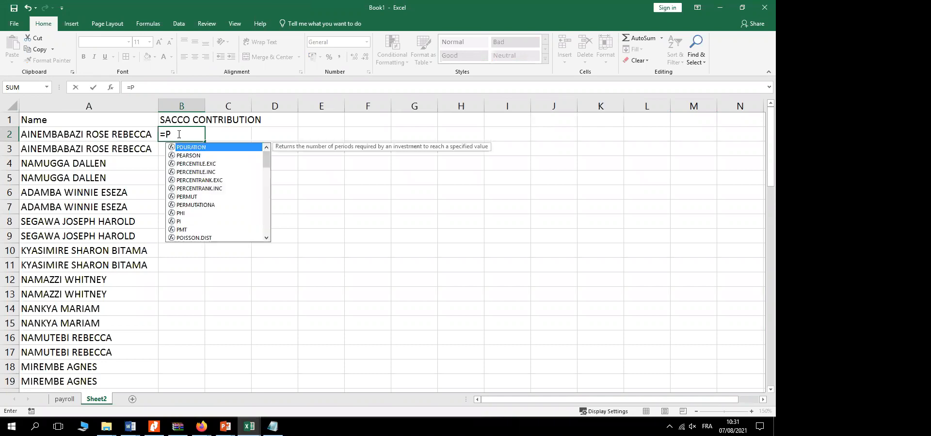
pyautogui.write('A')
pyautogui.press('BackSpace')
pyautogui.press('BackSpace')
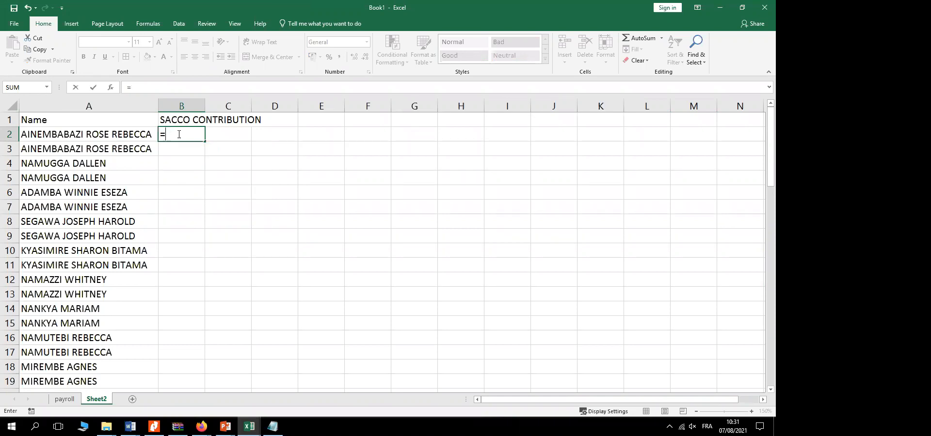
pyautogui.click(64, 402)
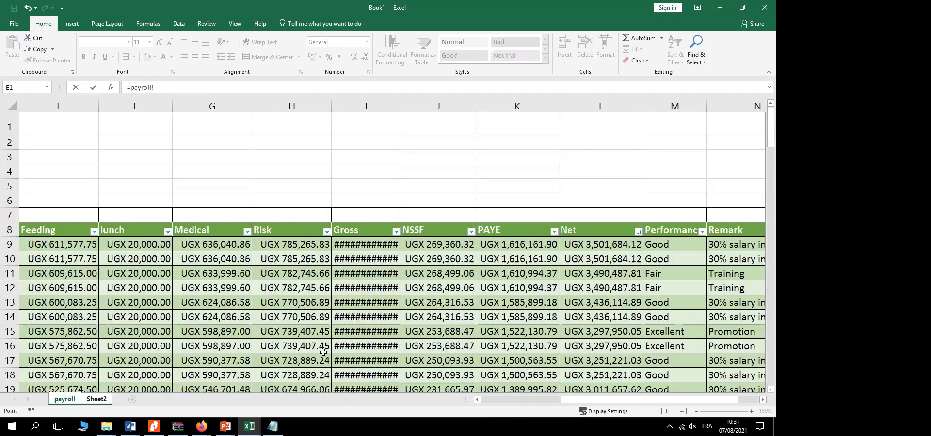
pyautogui.click(601, 245)
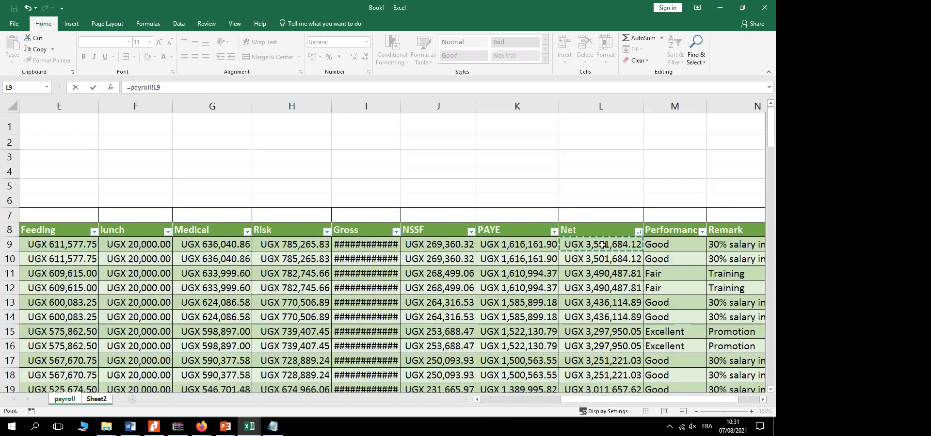
pyautogui.press('Return')
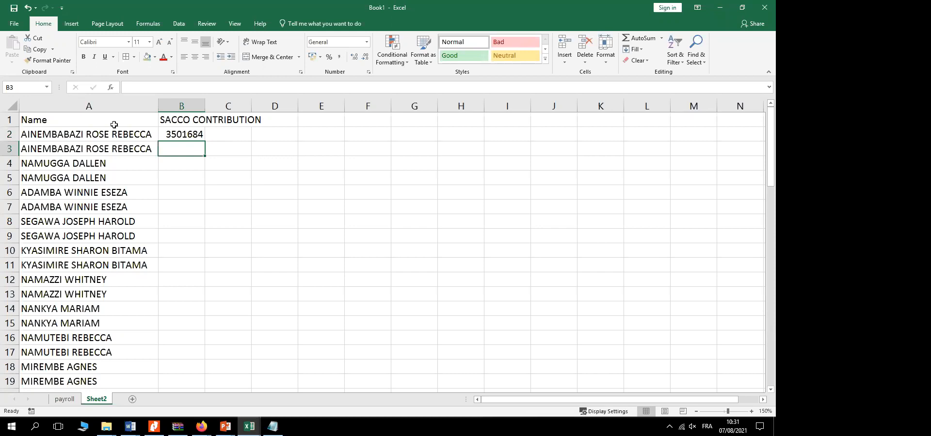
# - Fill the Net pay link on Sheet2 from B2 down to B10
pyautogui.click(180, 134)
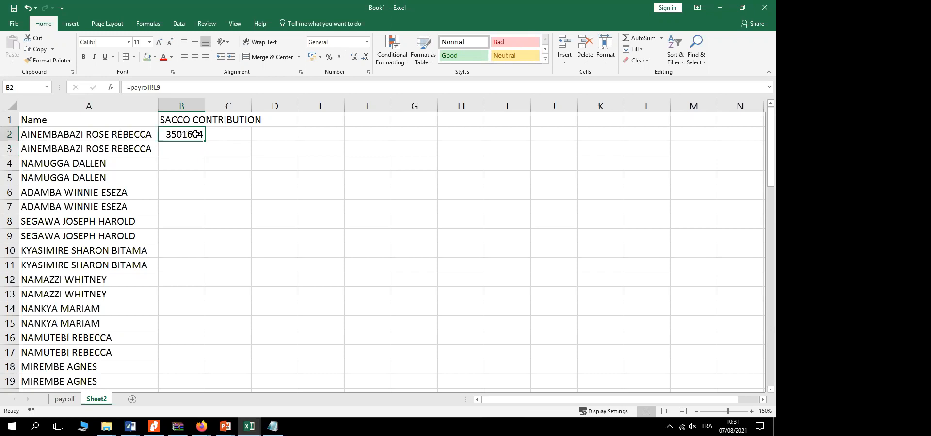
pyautogui.doubleClick(196, 134)
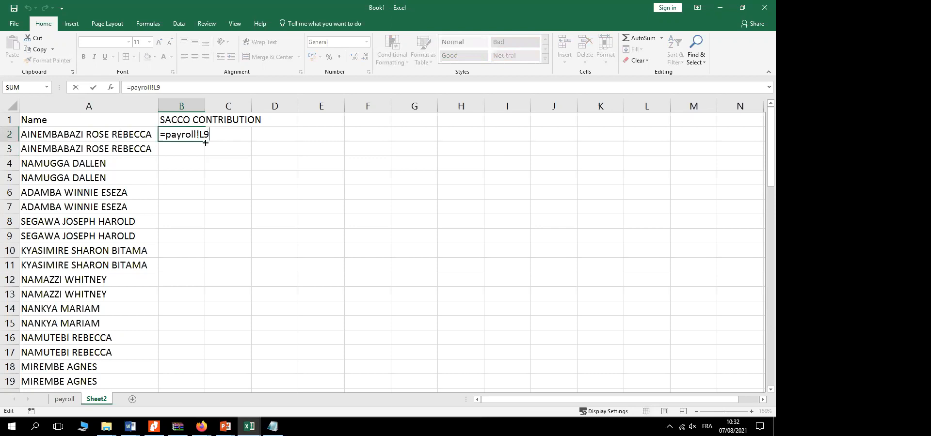
pyautogui.moveTo(206, 143); pyautogui.dragTo(208, 257)
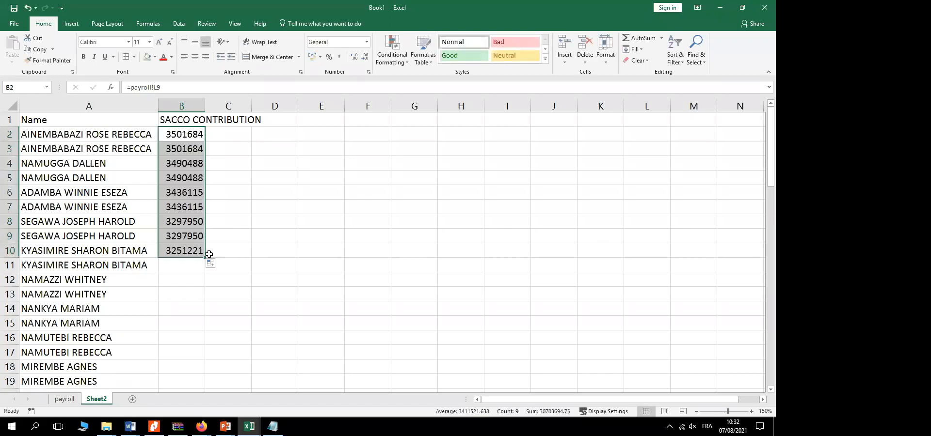
# - Extend the formula in B2 of Sheet2 to =payroll!L9*10% so it calculates 10% of the Net pay
pyautogui.doubleClick(202, 134)
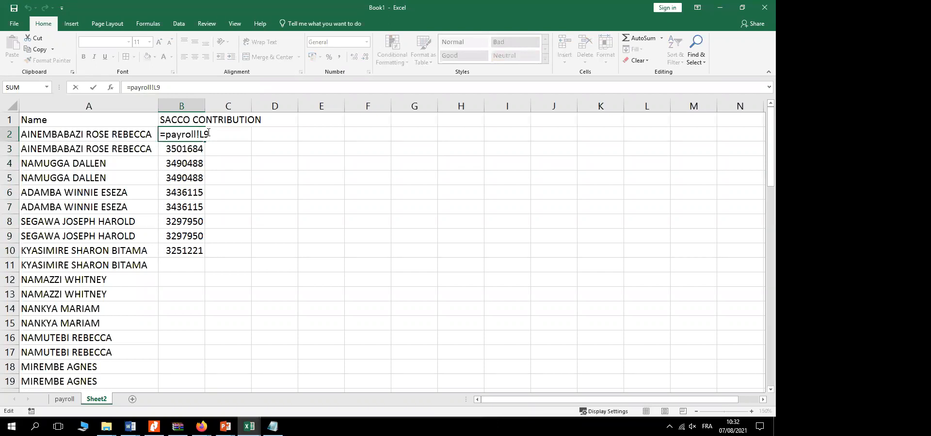
pyautogui.write('*10ù')
pyautogui.press('BackSpace')
pyautogui.write('ù')
pyautogui.press('BackSpace')
pyautogui.press('BackSpace')
pyautogui.write('0%')
pyautogui.press('Return')
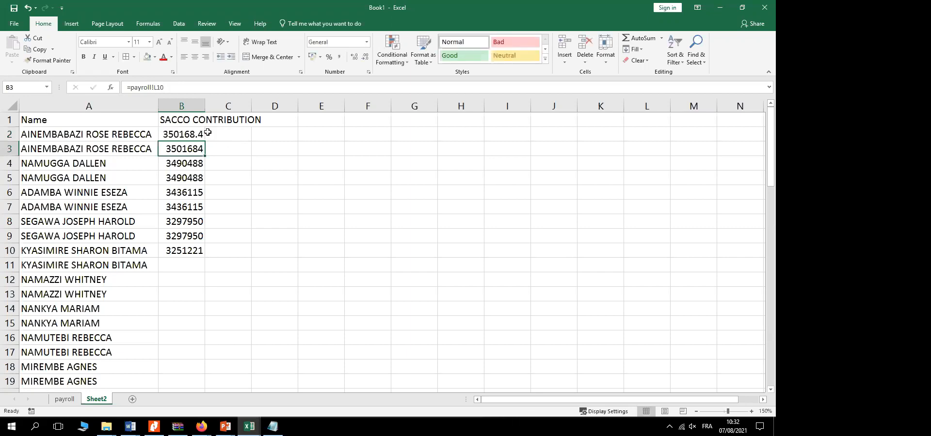
# - Fill the 10% contribution formula on Sheet2 from B2 down to B47, and check the copied formula in B3
pyautogui.click(194, 134)
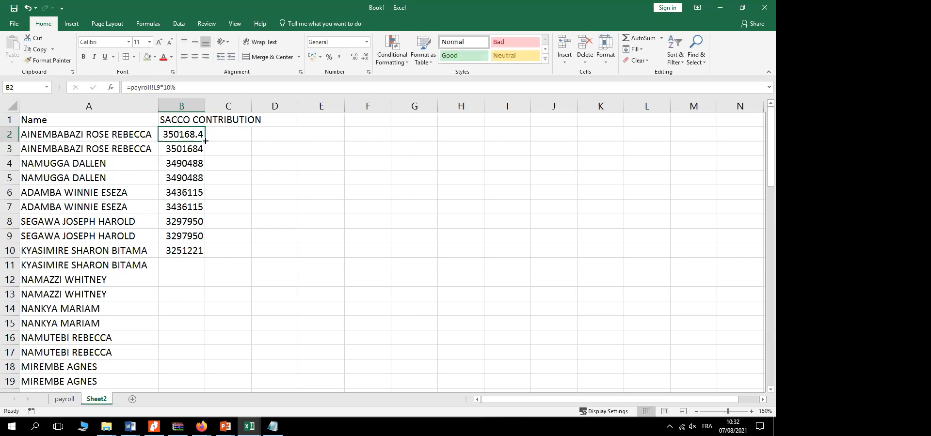
pyautogui.moveTo(205, 141); pyautogui.dragTo(218, 264)
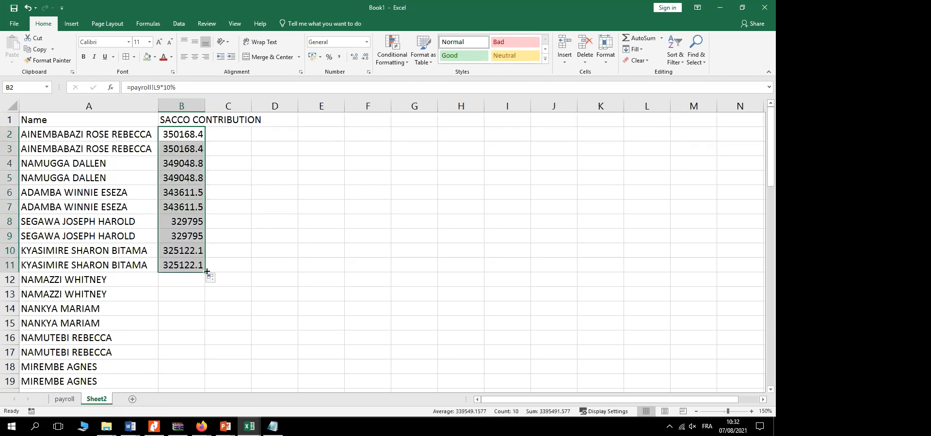
pyautogui.moveTo(207, 271); pyautogui.dragTo(206, 428)
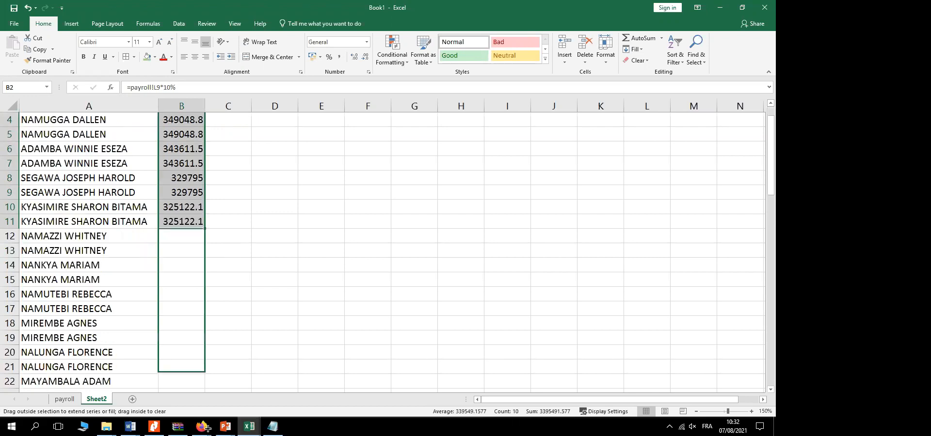
pyautogui.moveTo(207, 428); pyautogui.dragTo(200, 377)
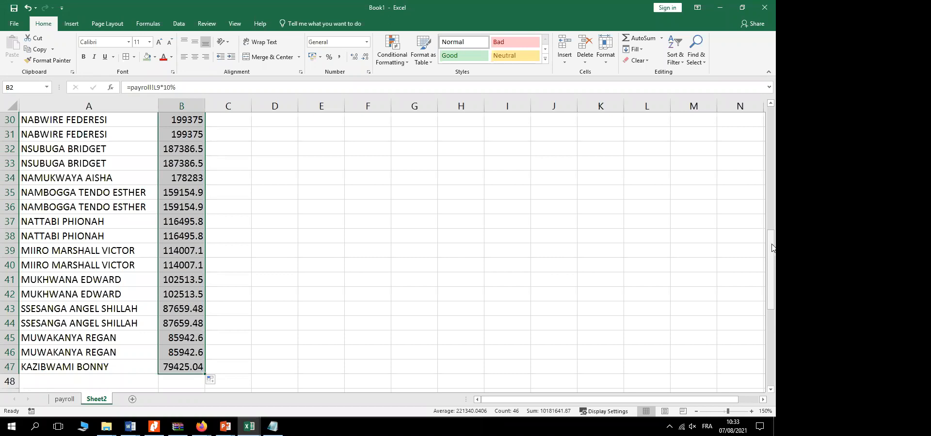
pyautogui.moveTo(773, 248); pyautogui.dragTo(765, 99)
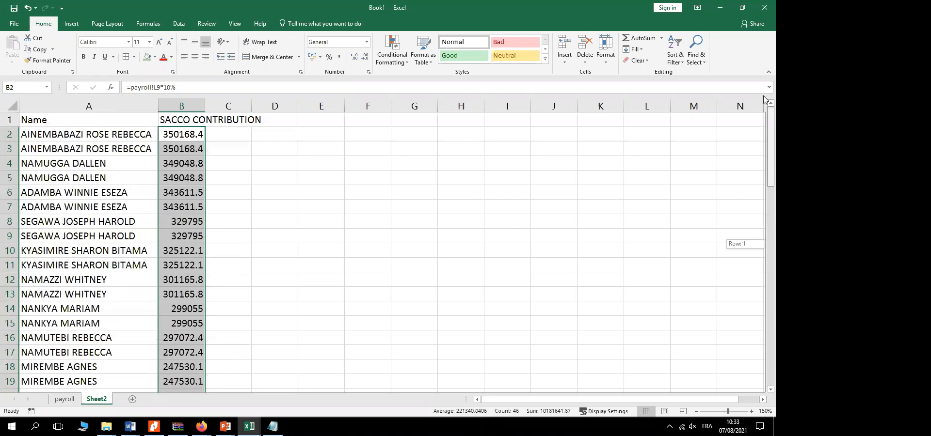
pyautogui.moveTo(764, 88); pyautogui.dragTo(762, 82)
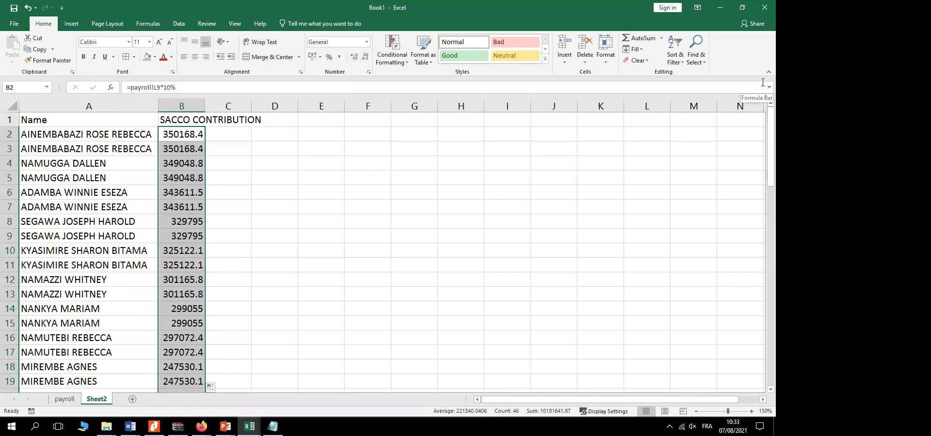
pyautogui.click(185, 150)
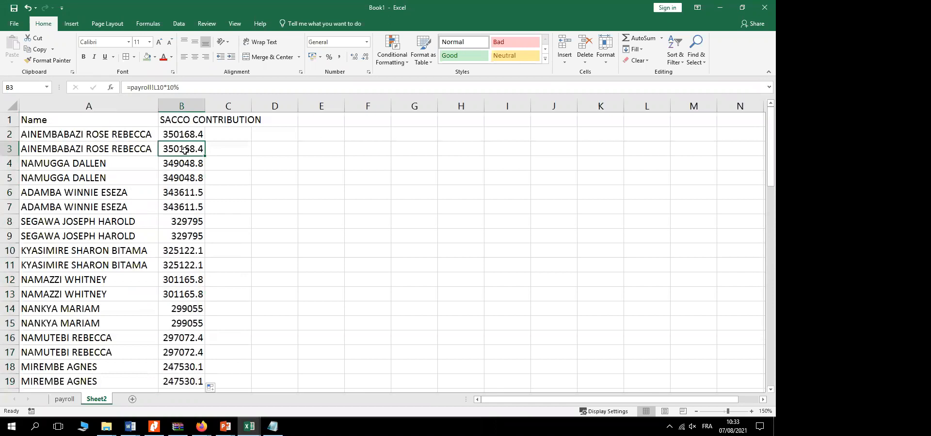